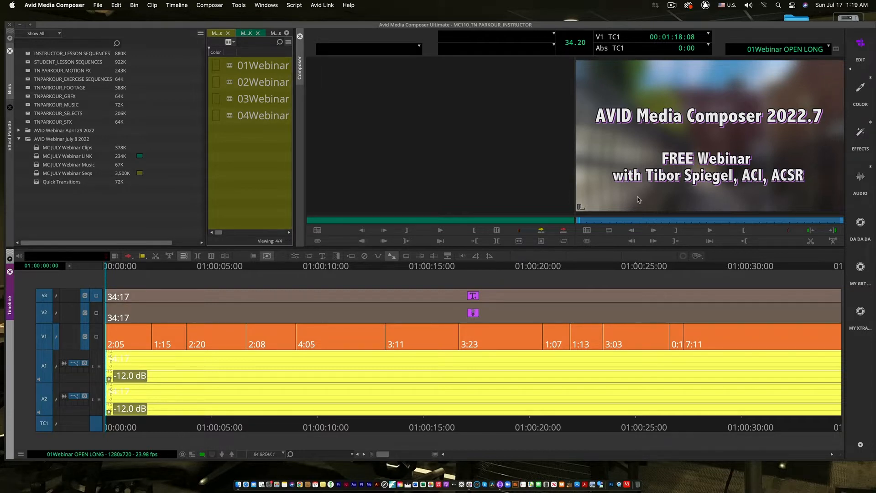
Step: Play the start of the 01Webinar OPEN LONG sequence, return to its beginning and scrub forward to about 17:14
click(730, 234)
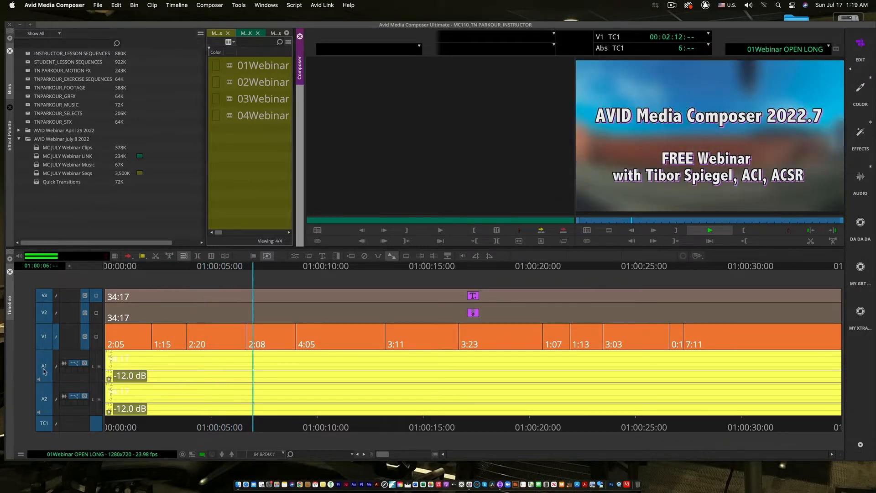
key(space)
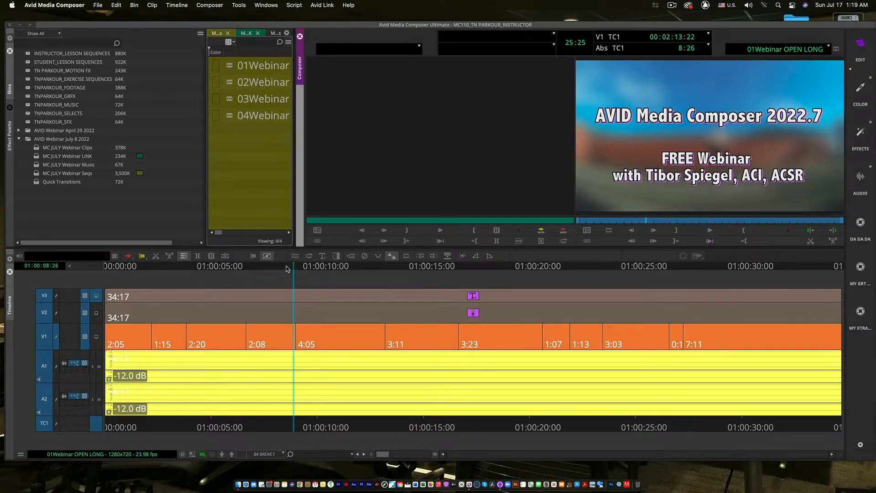
drag(285, 267, 73, 290)
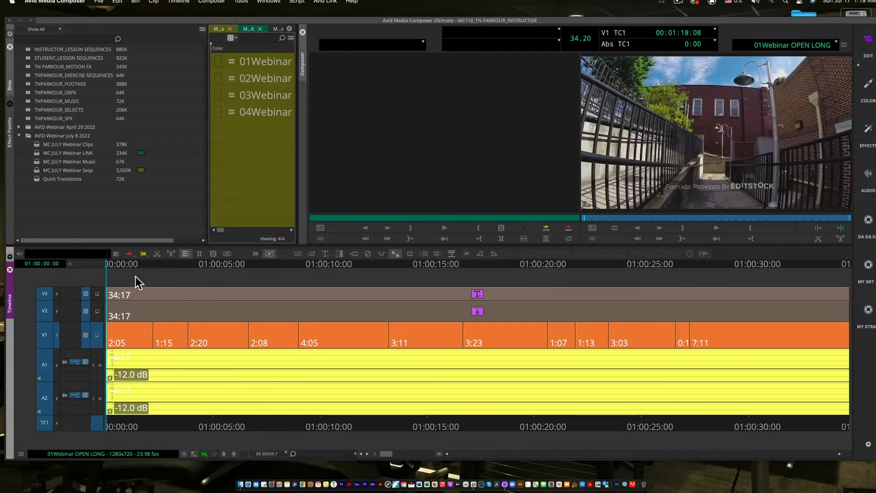
drag(135, 266, 247, 282)
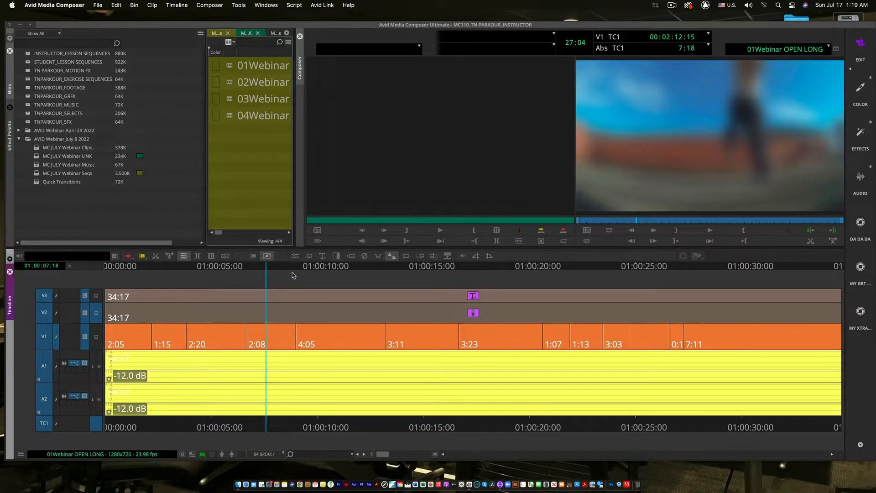
click(367, 269)
drag(378, 269, 475, 274)
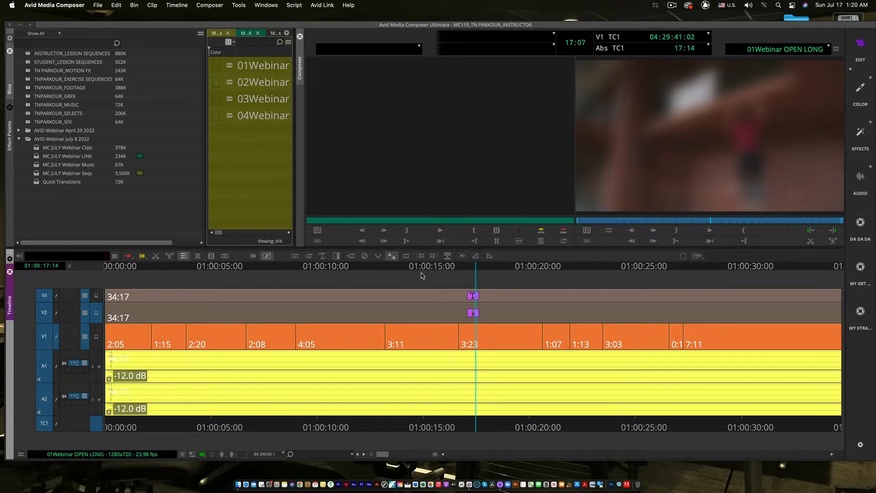
Step: View the V3 title's Avid Titler+ parameters in the Effect Editor and return to the normal edit view
click(296, 256)
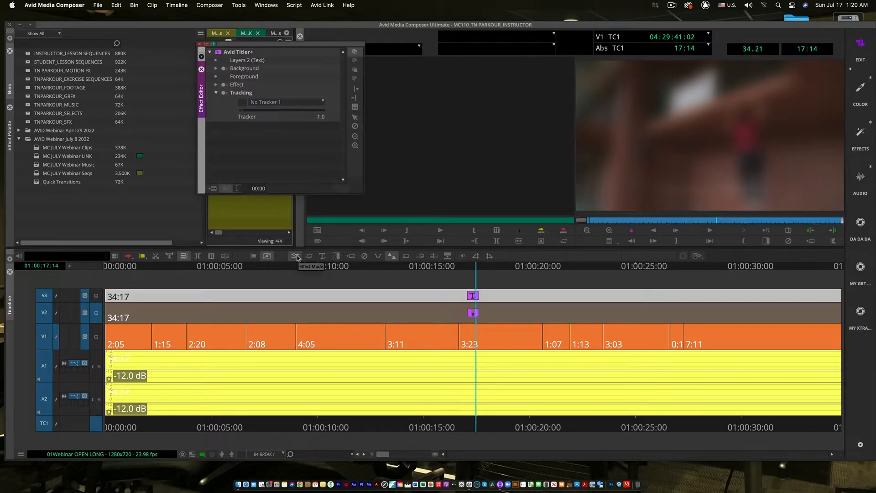
click(469, 317)
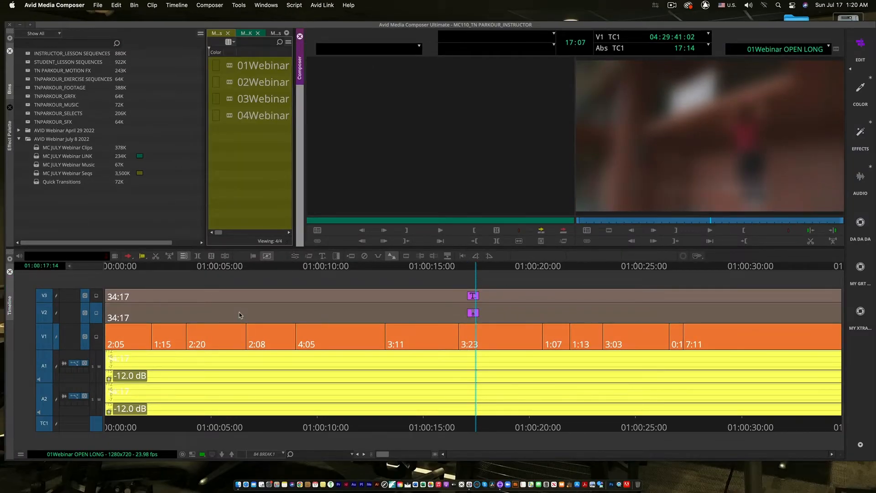
click(476, 268)
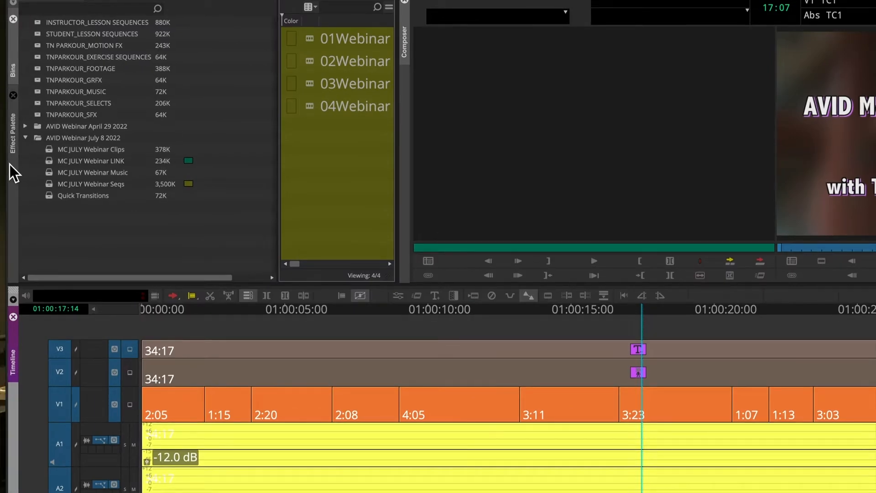
Step: Show the Title category in the Effect Palette and select the Avid Titler+ effect
click(12, 165)
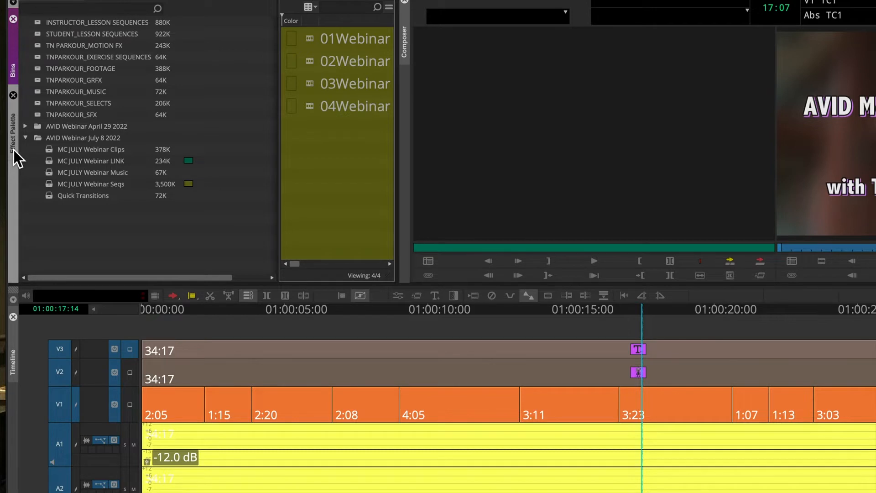
click(14, 150)
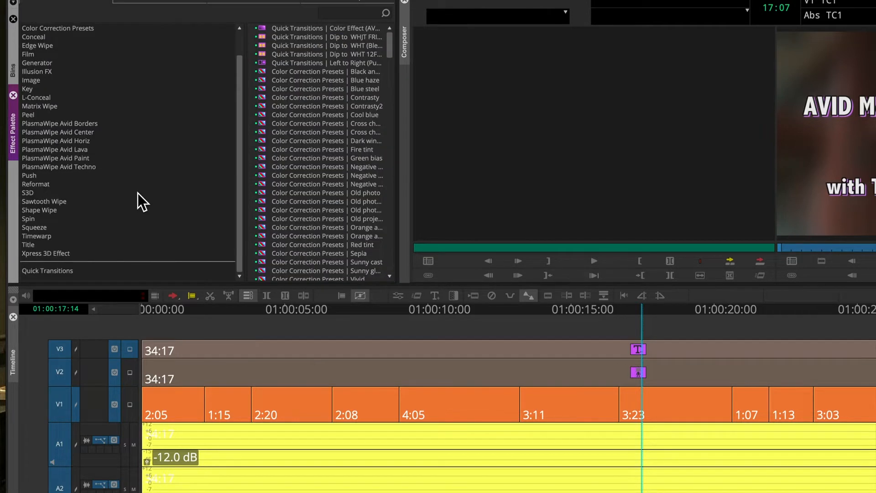
click(26, 246)
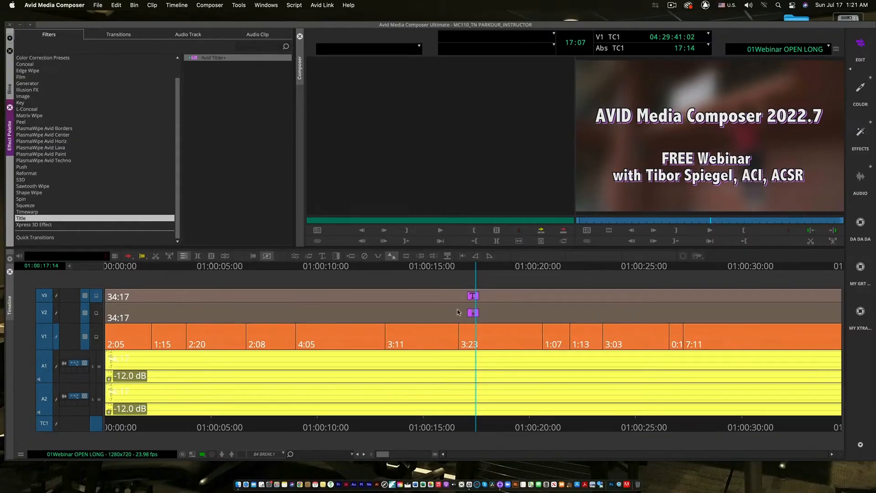
click(475, 268)
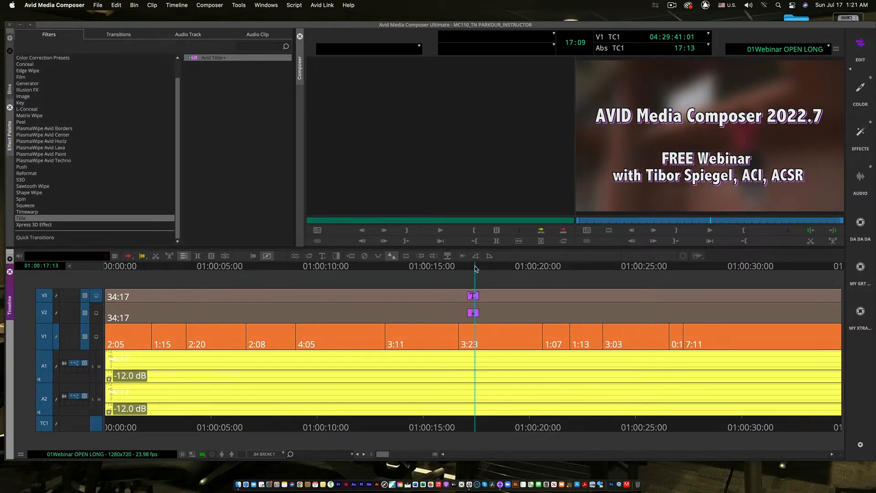
click(475, 297)
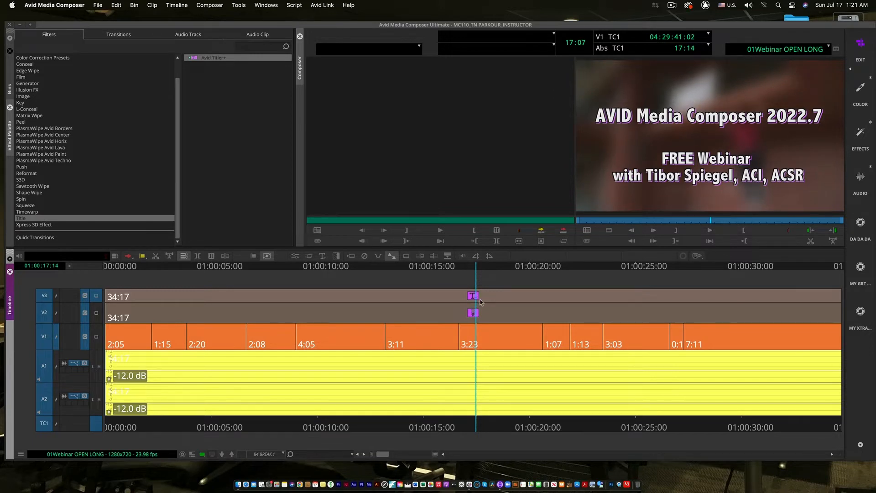
click(210, 58)
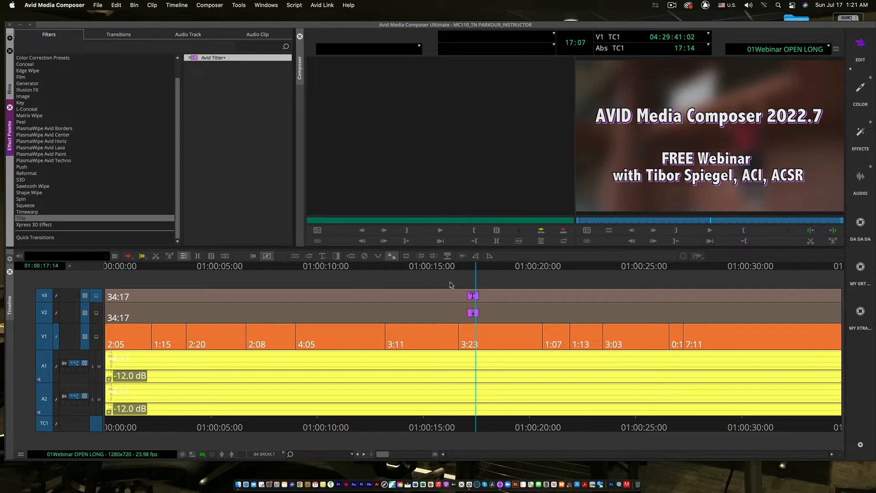
click(323, 258)
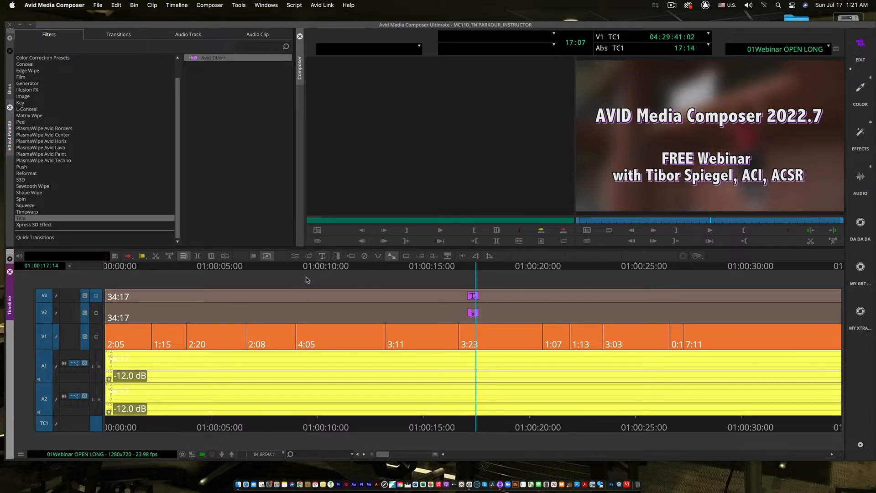
Step: Open the V3 title in Avid Titler+ and replace the word "Media" in its upper line with "oooo"
click(294, 256)
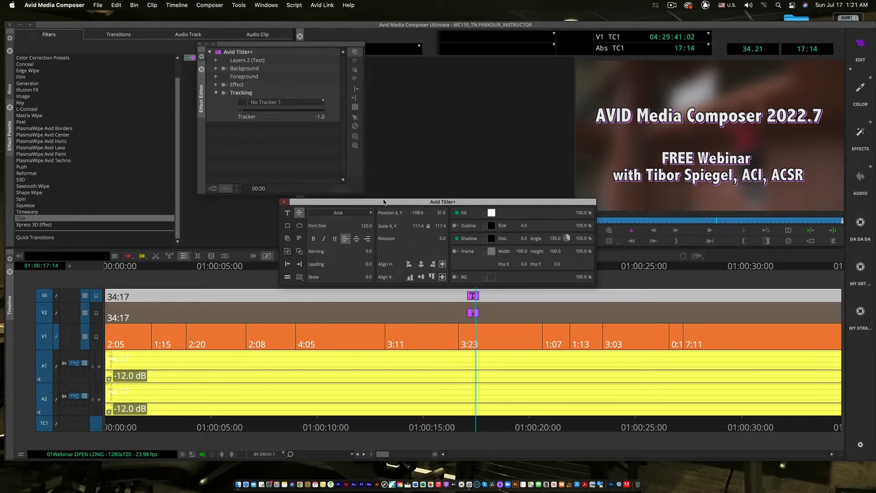
drag(384, 202, 348, 166)
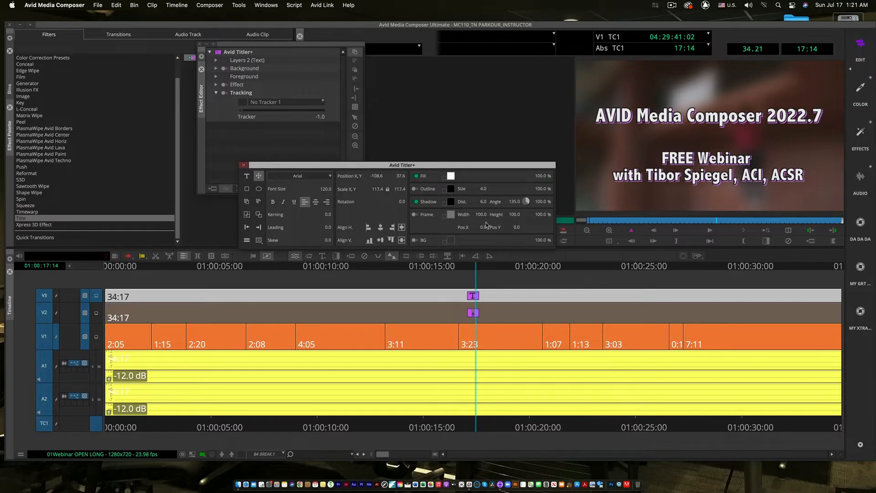
click(250, 179)
click(680, 122)
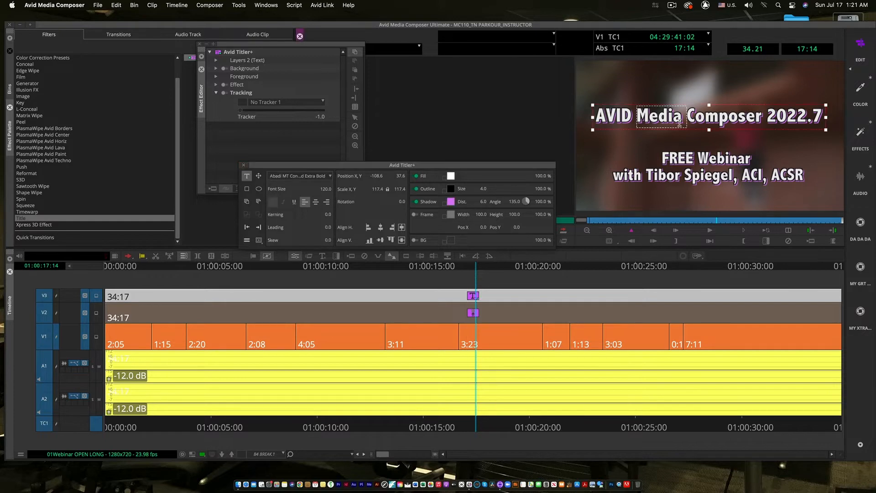
text(oooo)
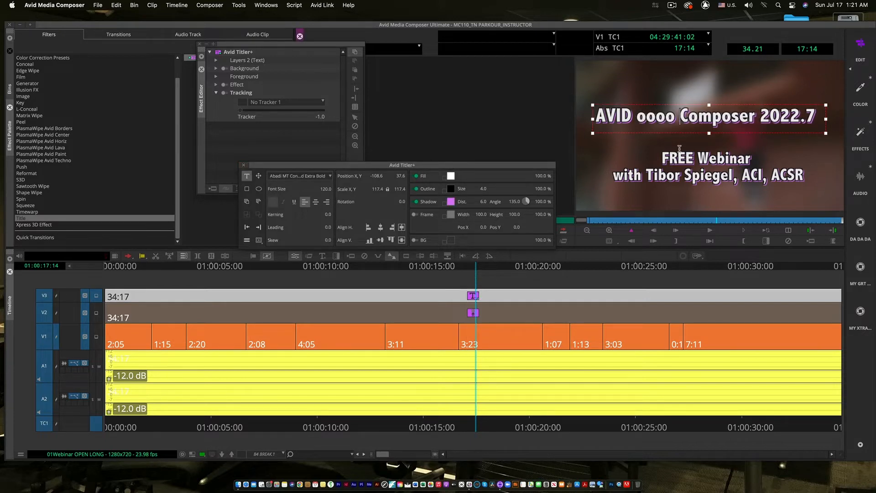
Step: Move the title's upper line slightly up to about X -113.4, Y 54.6 and close the title and effect editors
click(258, 176)
drag(704, 125, 715, 122)
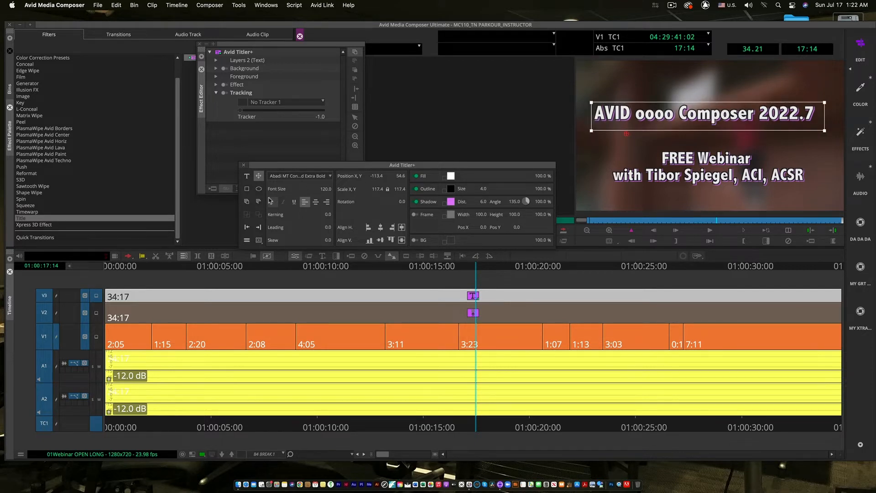
click(244, 165)
click(202, 47)
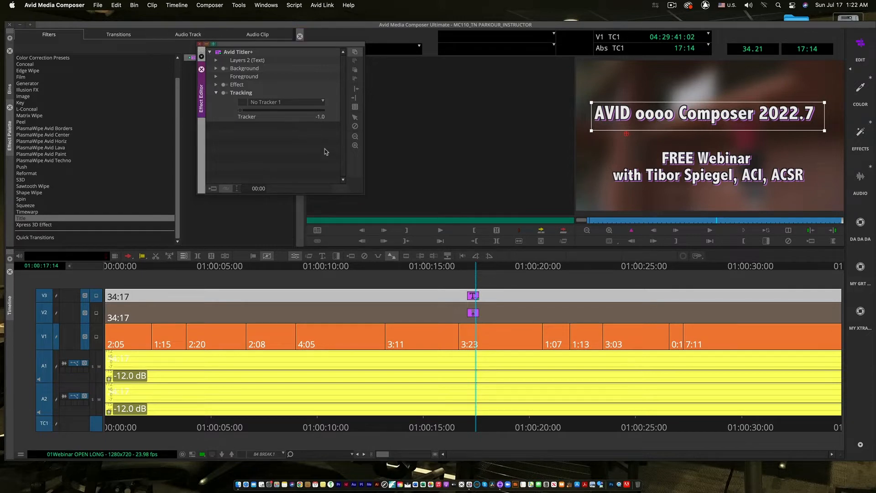
click(199, 45)
click(199, 44)
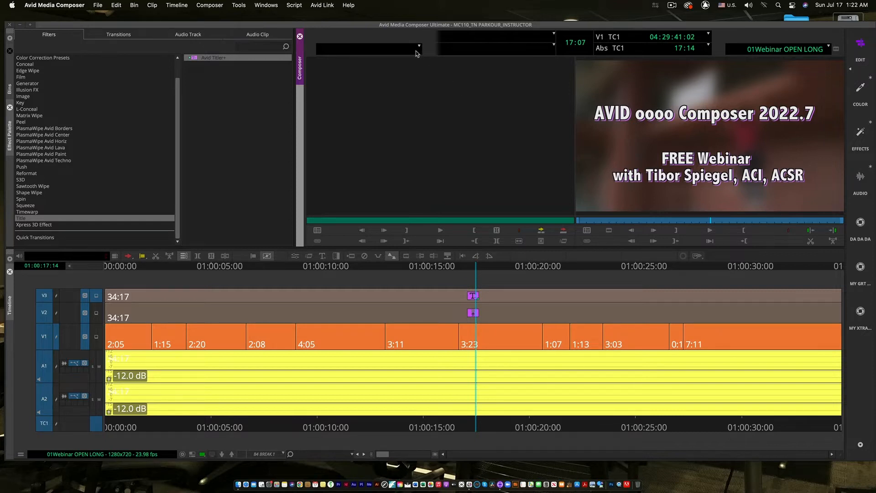
Step: Return from the Effect Palette to the bin list and close the current project
key(super+8)
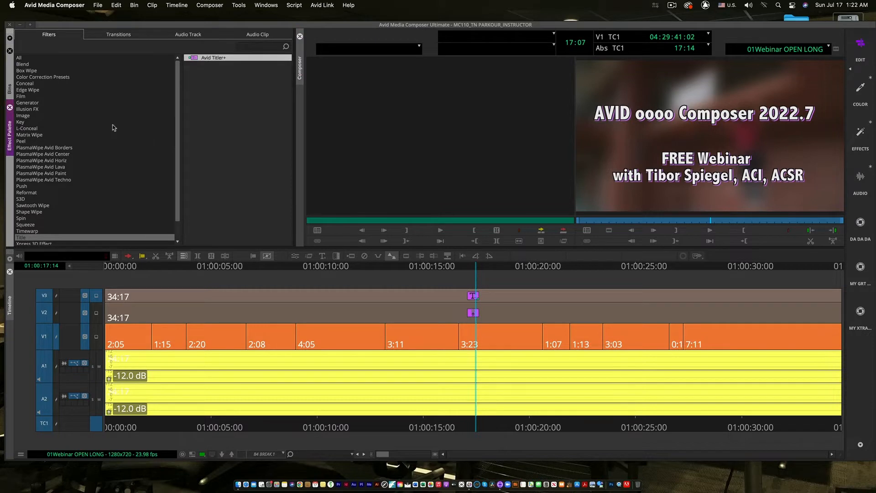
click(9, 89)
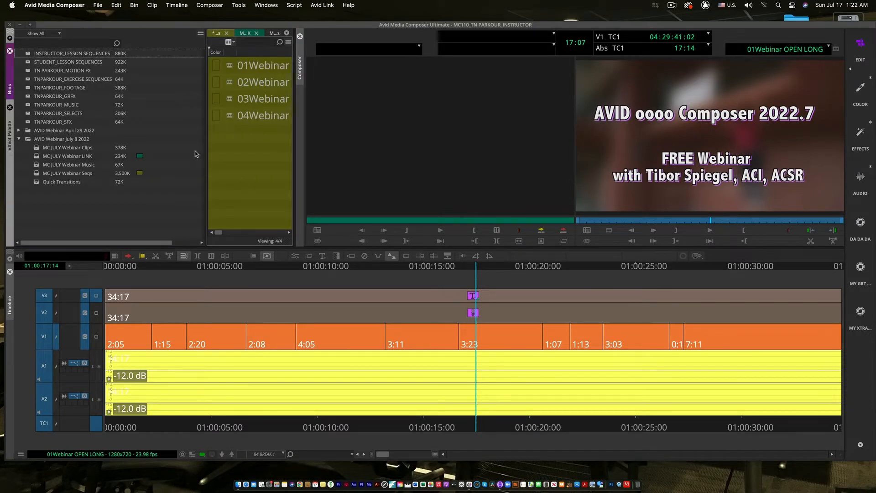
click(72, 5)
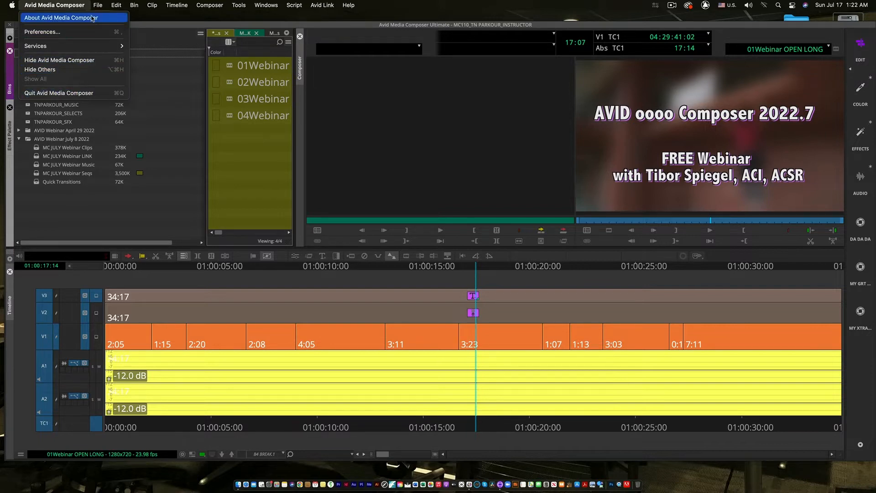
mouse_move(97, 3)
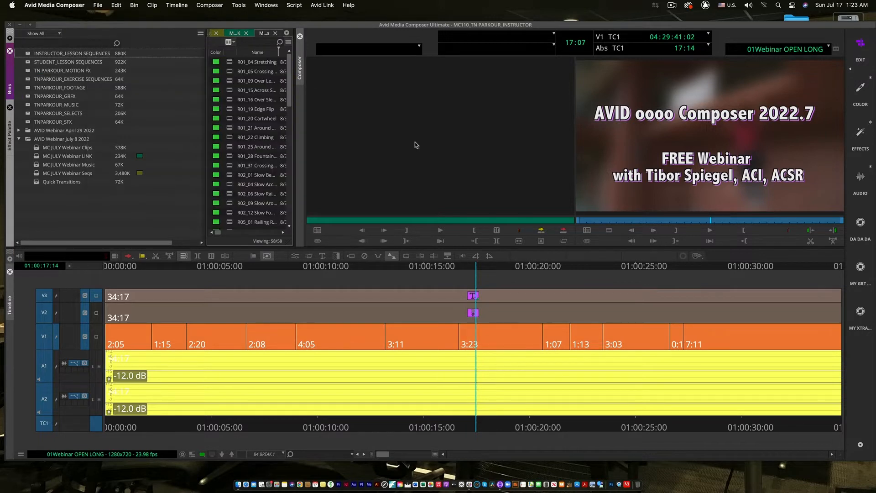
click(97, 5)
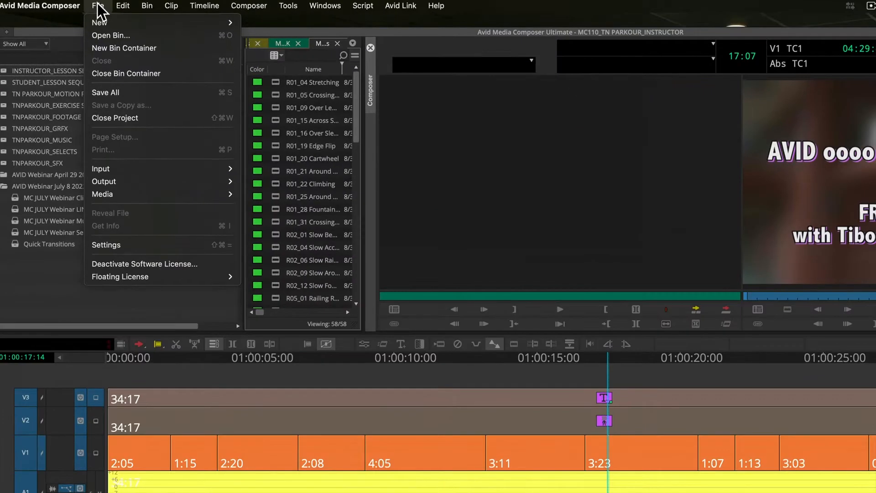
click(119, 117)
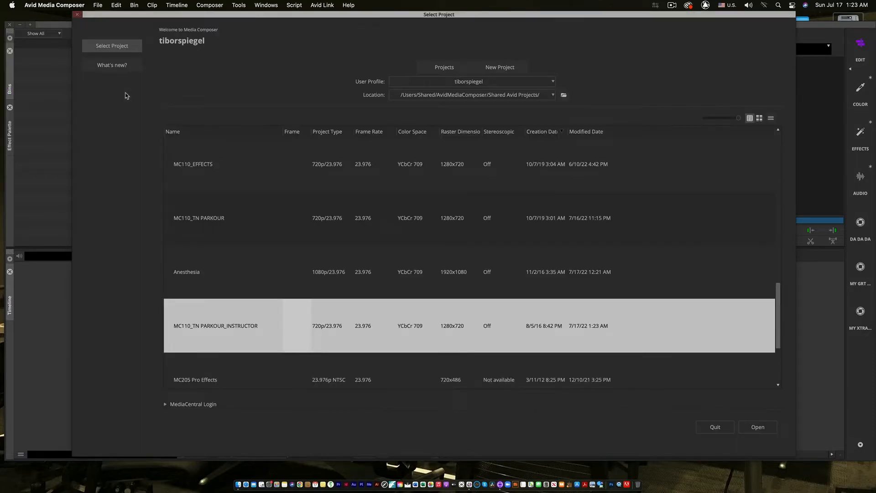
Step: Browse the existing projects, reselect MC110_TN PARKOUR_INSTRUCTOR, and view the available user profiles without switching
drag(297, 14, 286, 13)
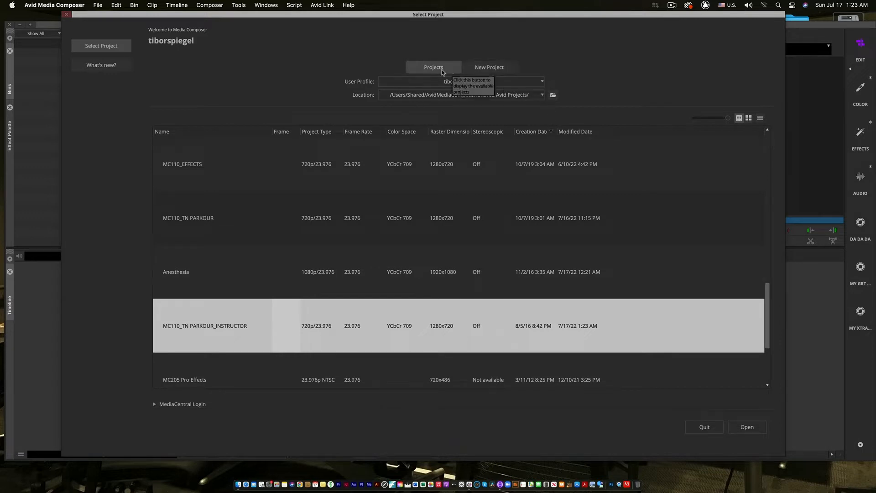
click(200, 166)
click(195, 222)
click(188, 276)
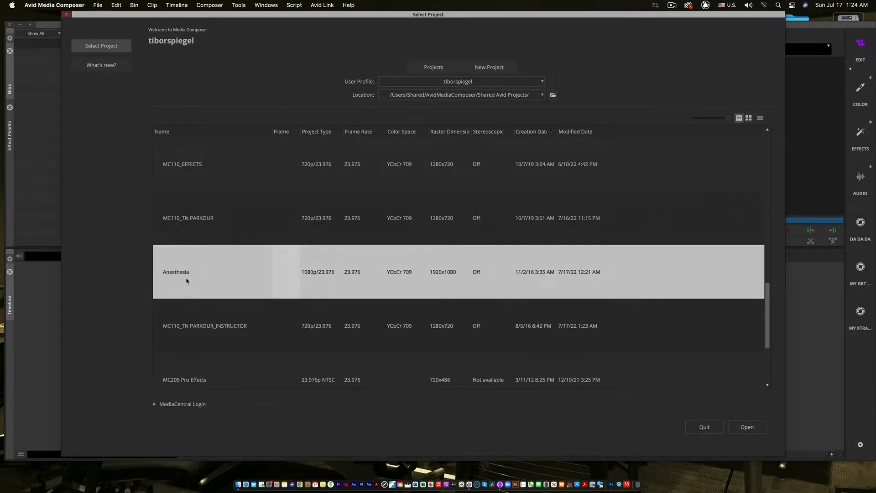
click(195, 322)
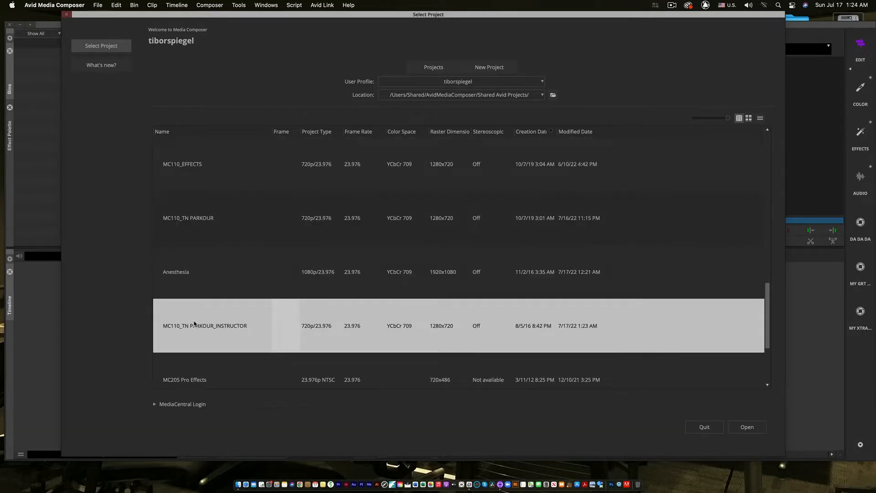
click(543, 81)
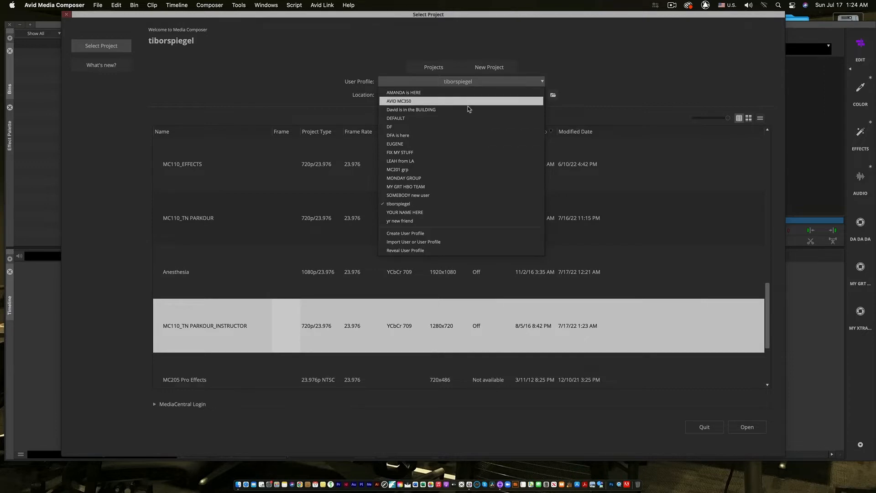
click(571, 53)
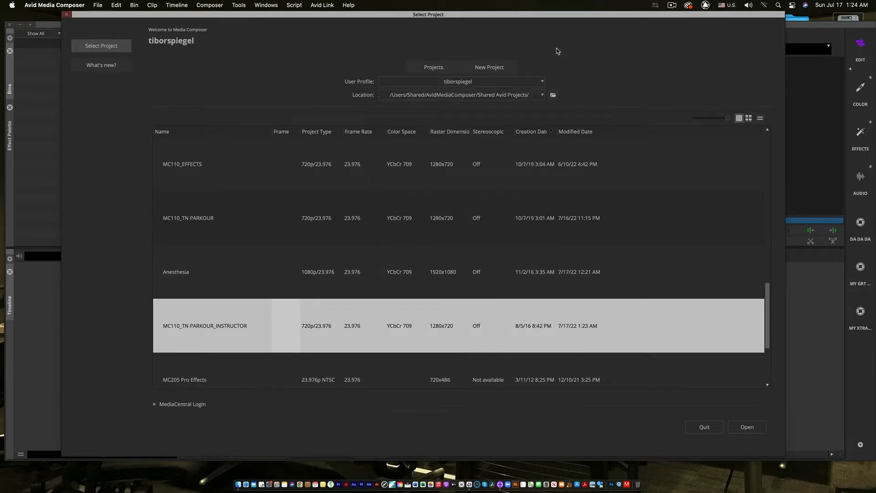
Step: View the new project settings and the available Format categories, including Ultra HD and Custom, without choosing another format
click(489, 67)
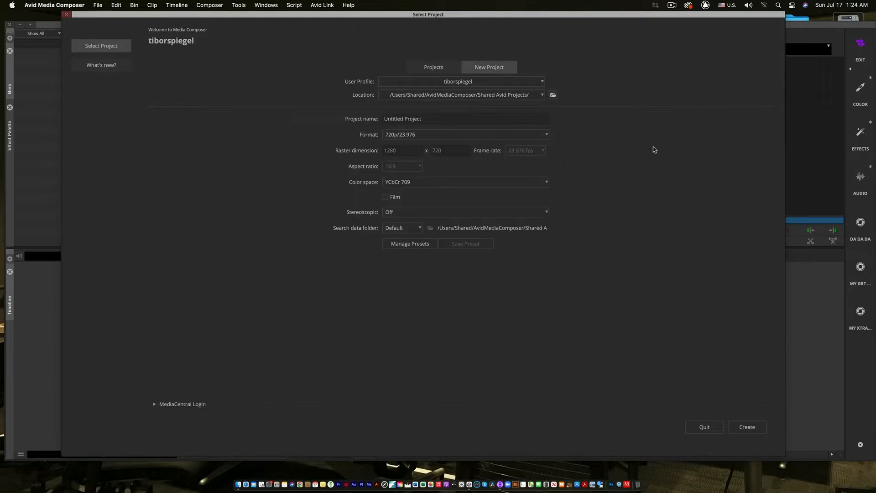
click(403, 135)
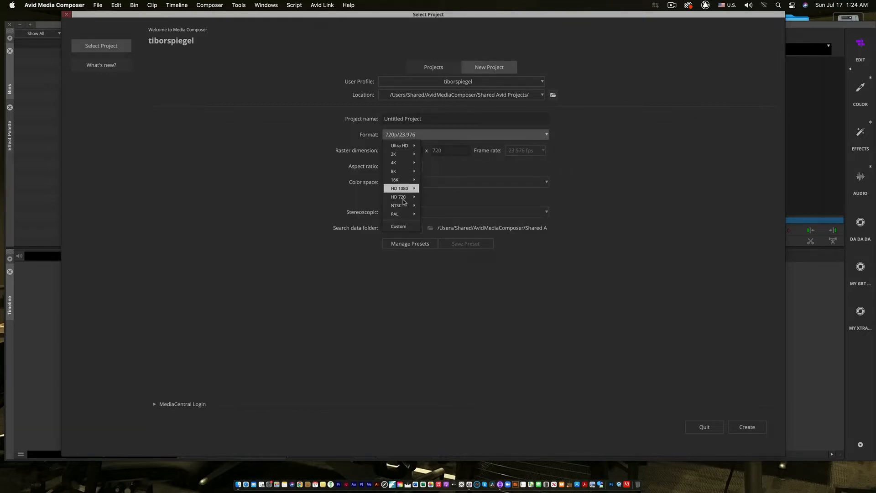
mouse_move(402, 205)
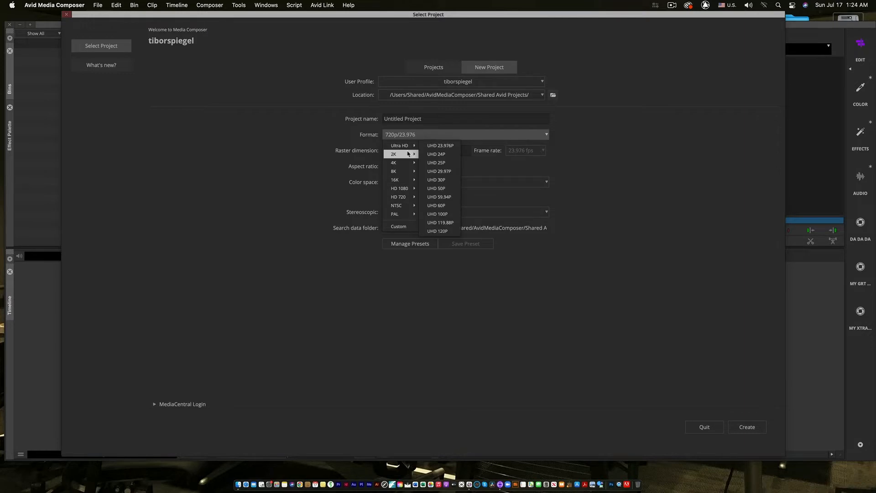
mouse_move(411, 148)
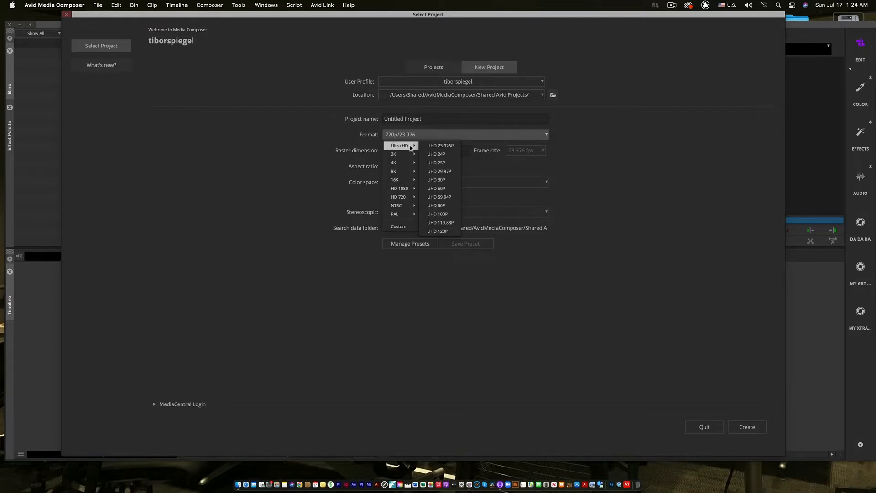
mouse_move(403, 163)
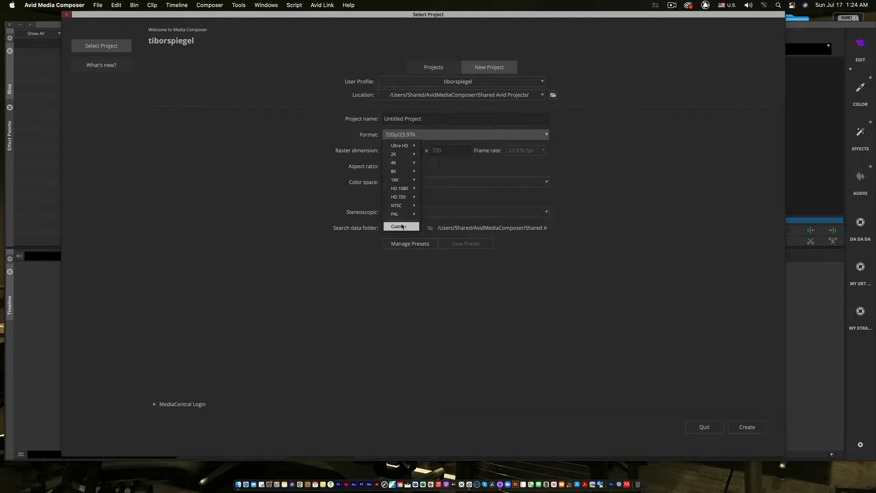
click(603, 182)
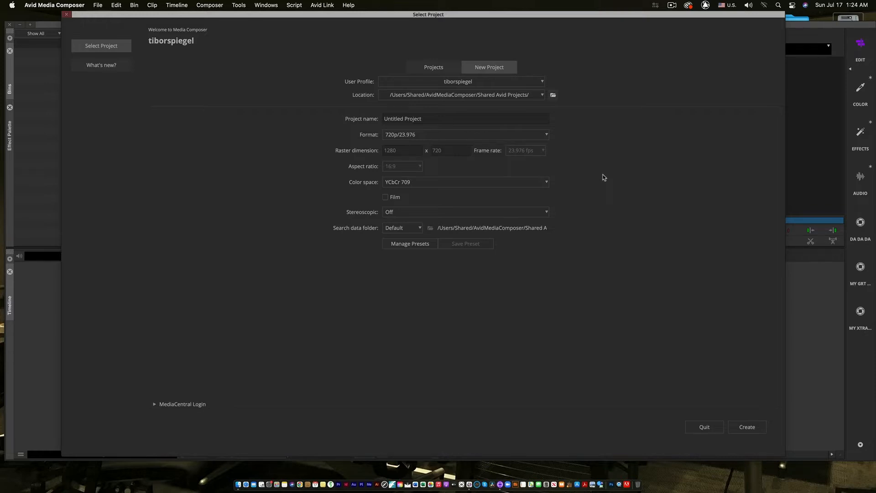
Step: Return to the existing projects and open the MC110_TN PARKOUR_INSTRUCTOR project
click(447, 70)
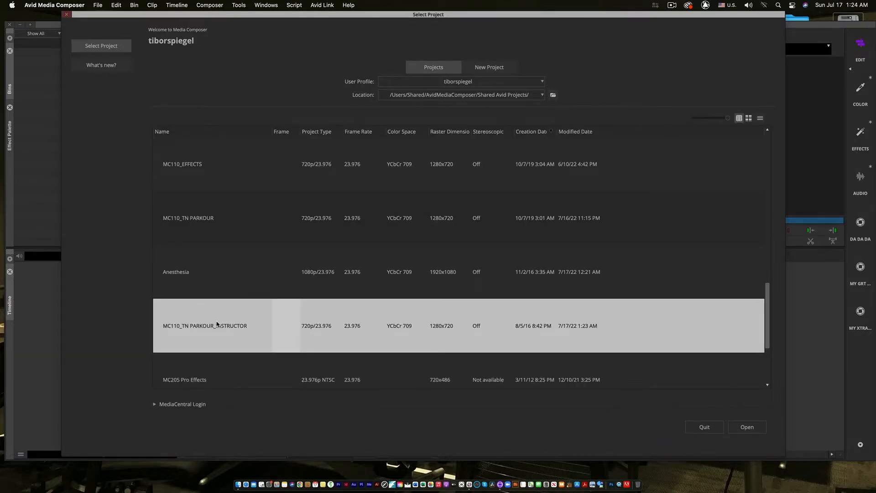
click(186, 167)
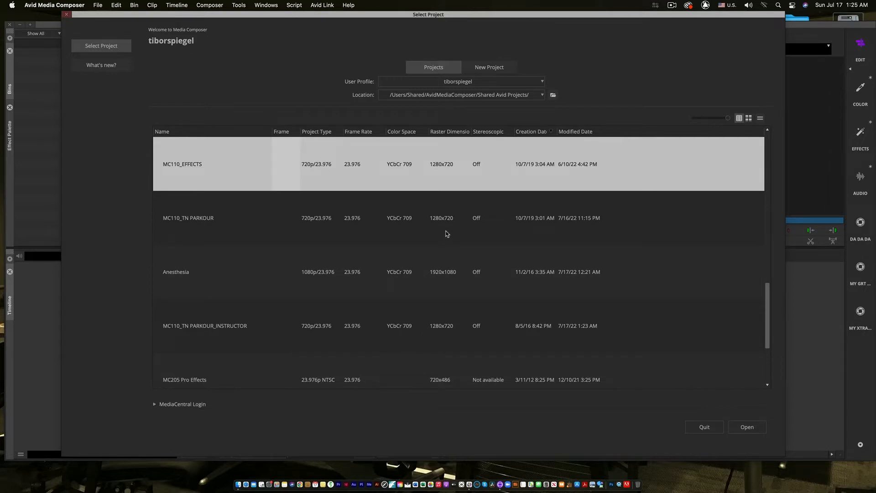
click(216, 327)
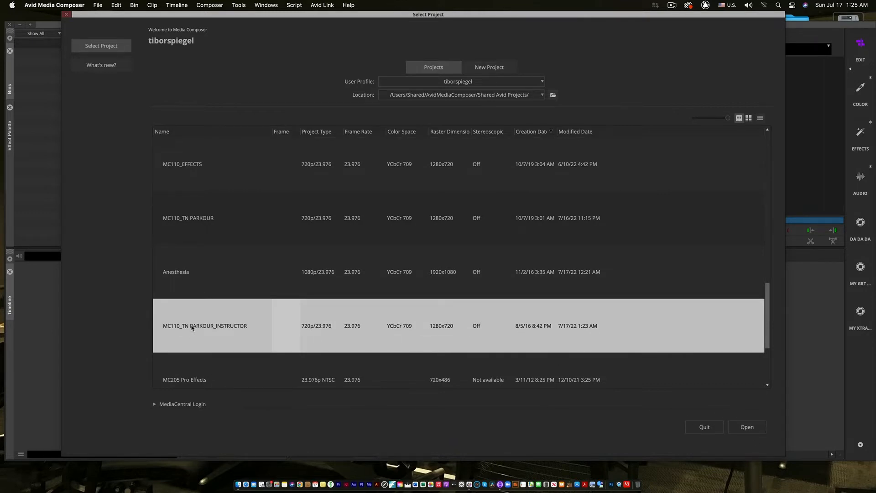
double_click(198, 338)
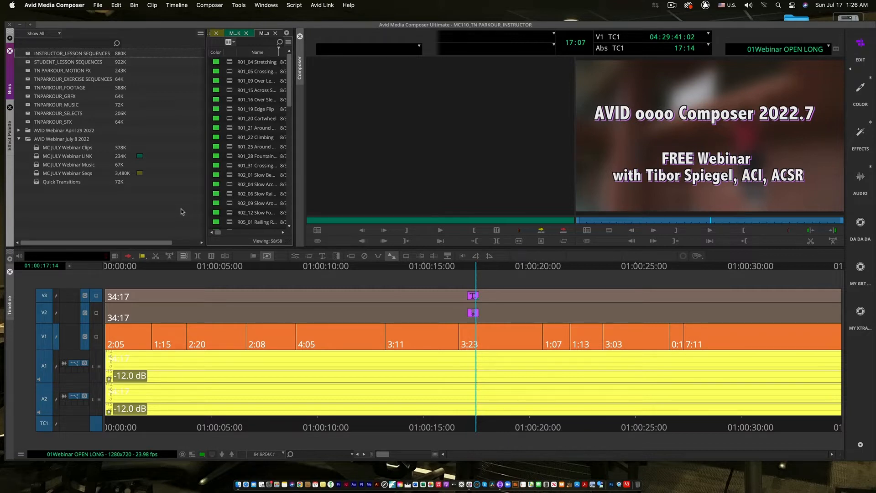
Step: Load the R01_04 Stretching clip into the source monitor and open the MC JULY Webinar Music and Quick Transitions bins
click(230, 64)
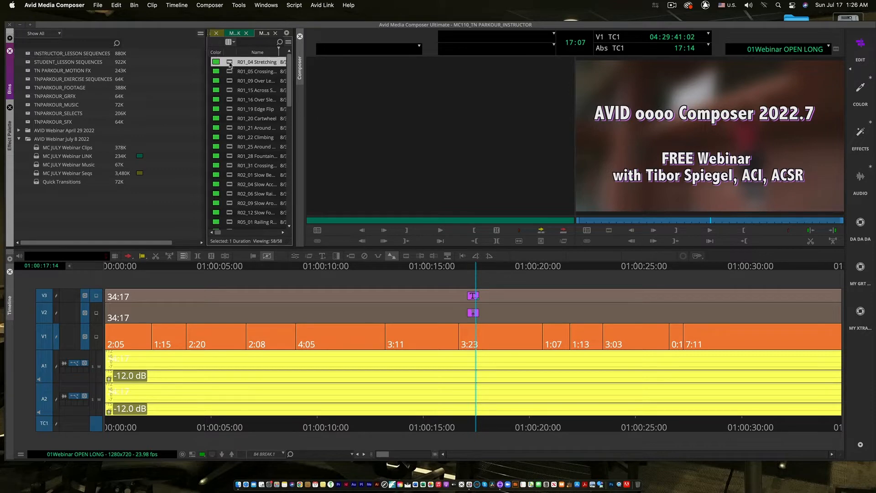
double_click(230, 65)
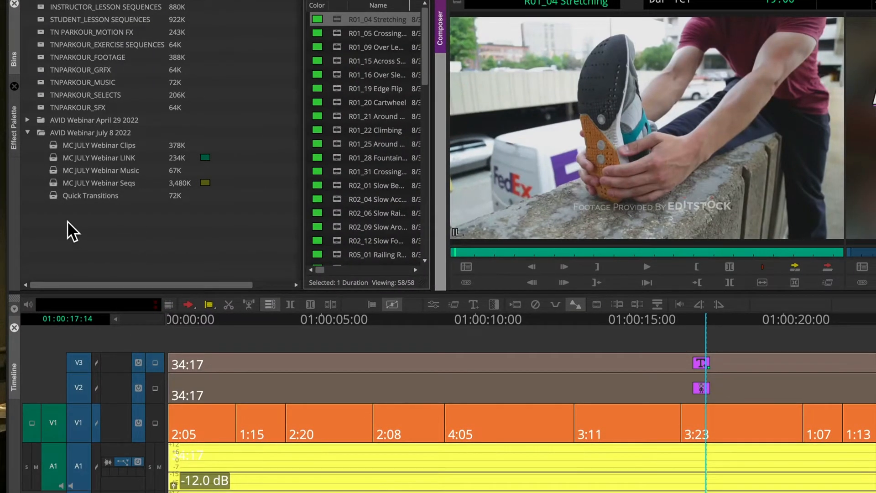
click(52, 173)
double_click(53, 173)
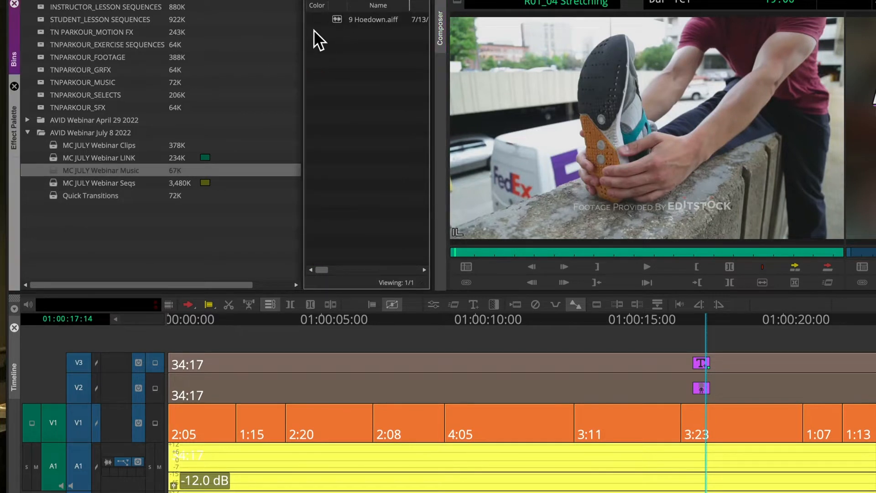
double_click(54, 196)
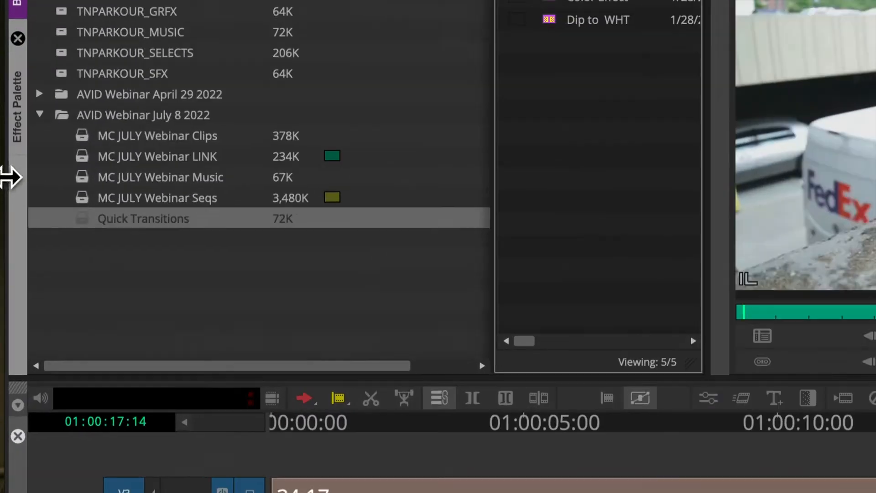
Step: Create a new folder in the project's bin list and name it ALL THE OTHER STUFF
drag(121, 254, 74, 141)
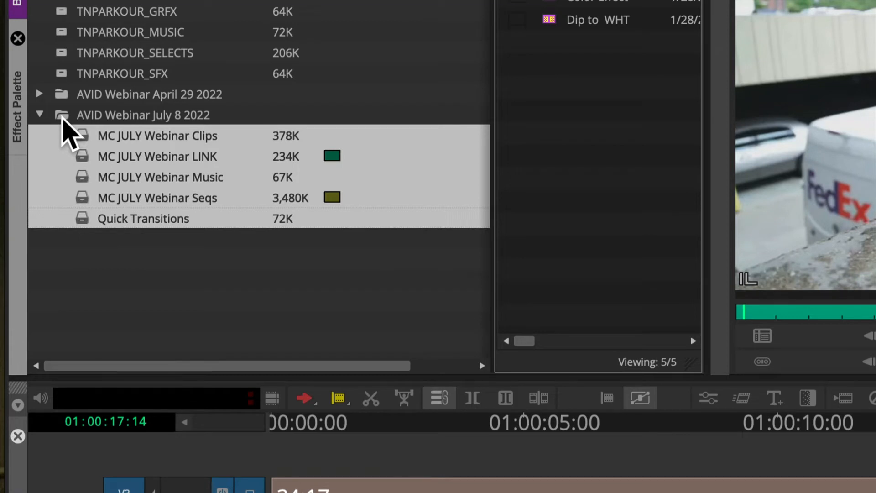
click(146, 248)
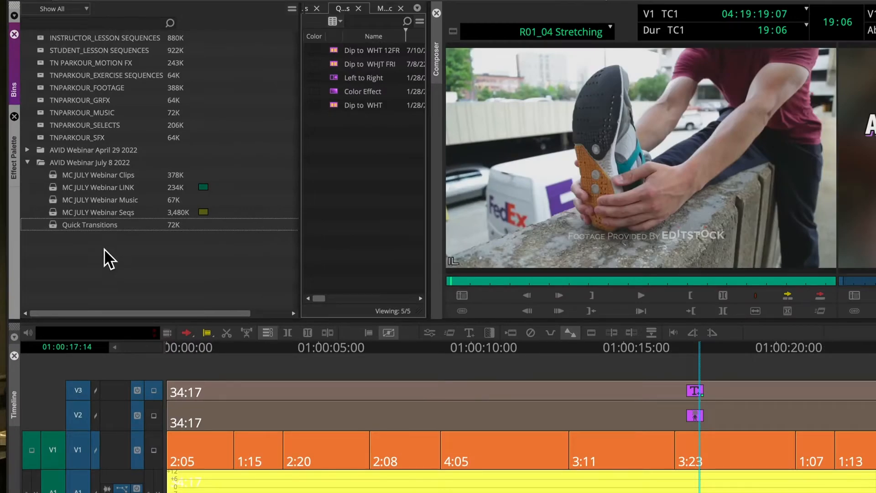
right_click(104, 249)
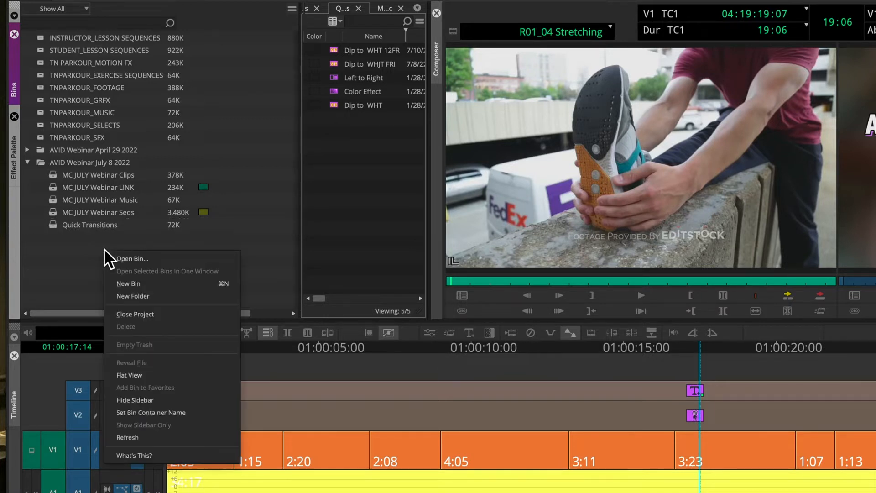
click(156, 296)
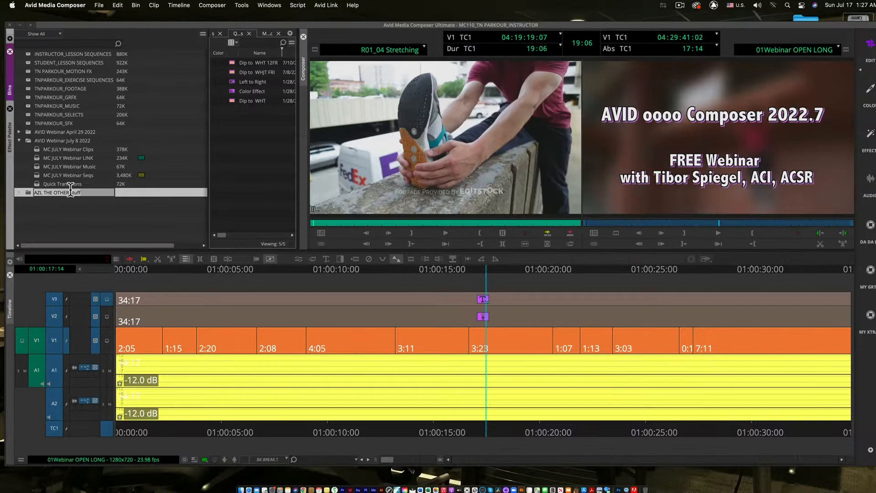
text(A)
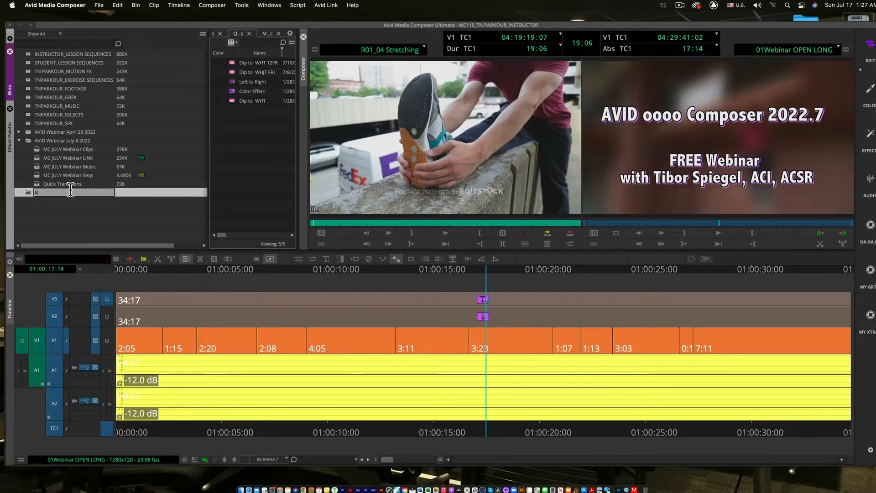
text(LL THE OTHER STUFF)
key(Return)
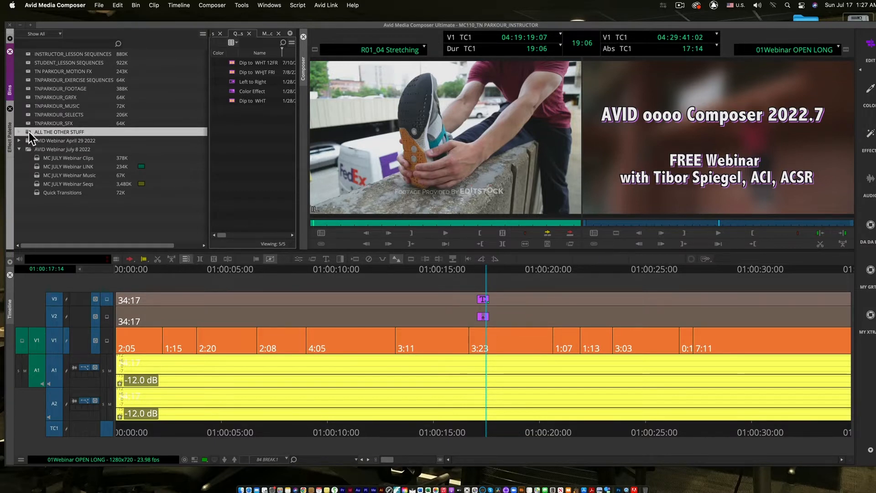
Step: Move the ALL THE OTHER STUFF folder into the AVID Webinar July 8 2022 folder, and collapse and re-expand that parent folder
drag(29, 132, 28, 149)
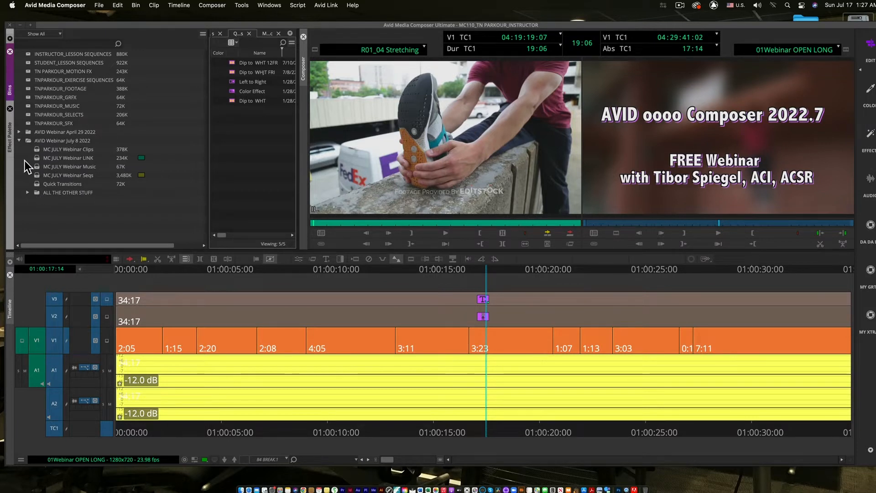
click(19, 141)
click(18, 141)
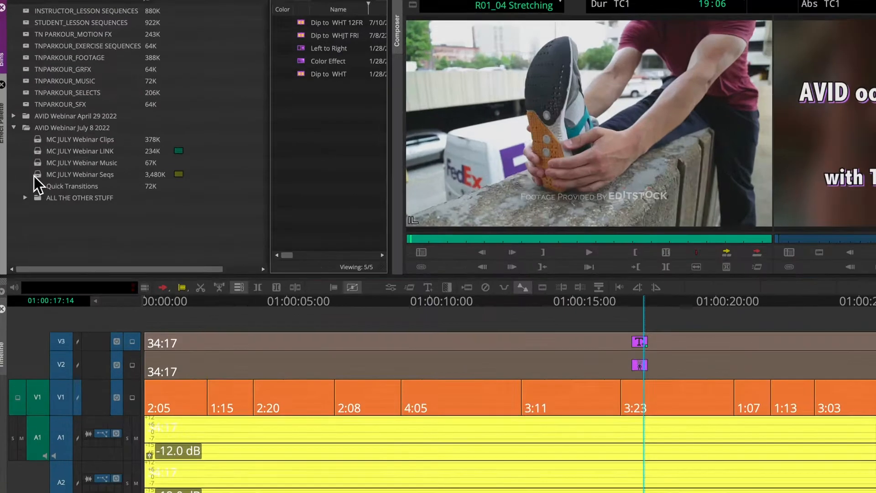
Step: Open the MC JULY Webinar Seqs bin and load its 02, 03 and 04 Webinar sequences one after another
click(40, 174)
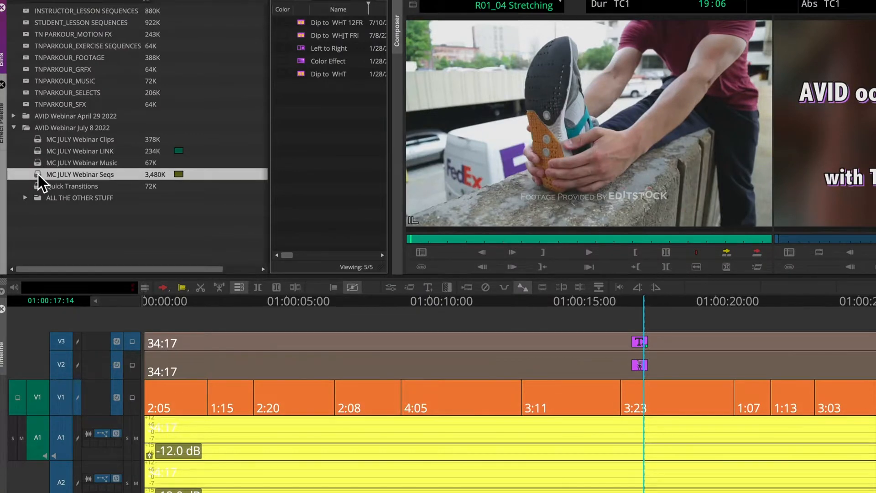
double_click(37, 174)
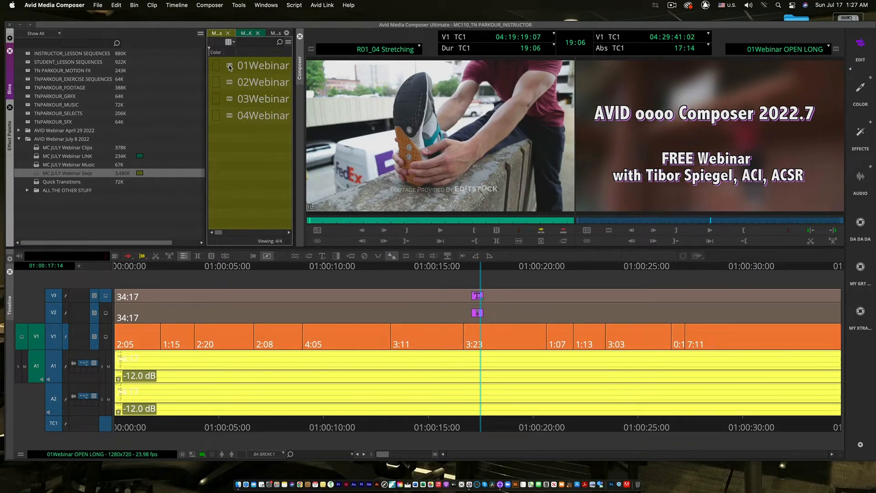
double_click(230, 85)
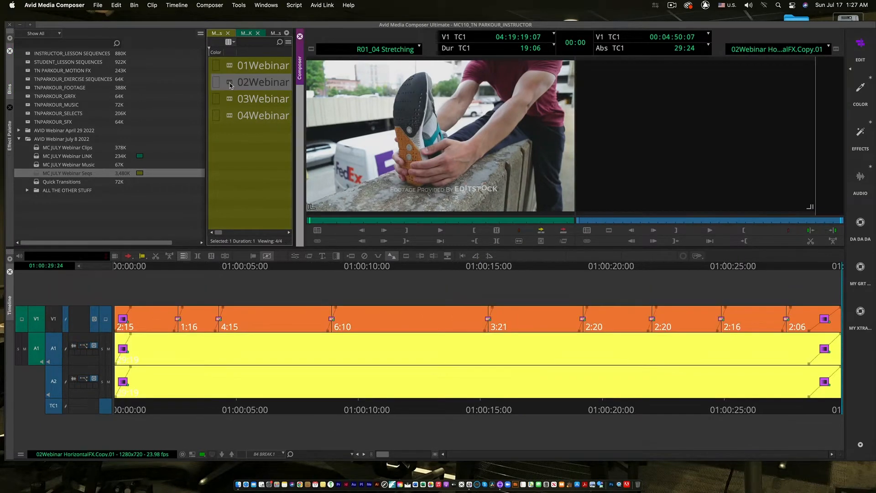
double_click(229, 99)
double_click(229, 116)
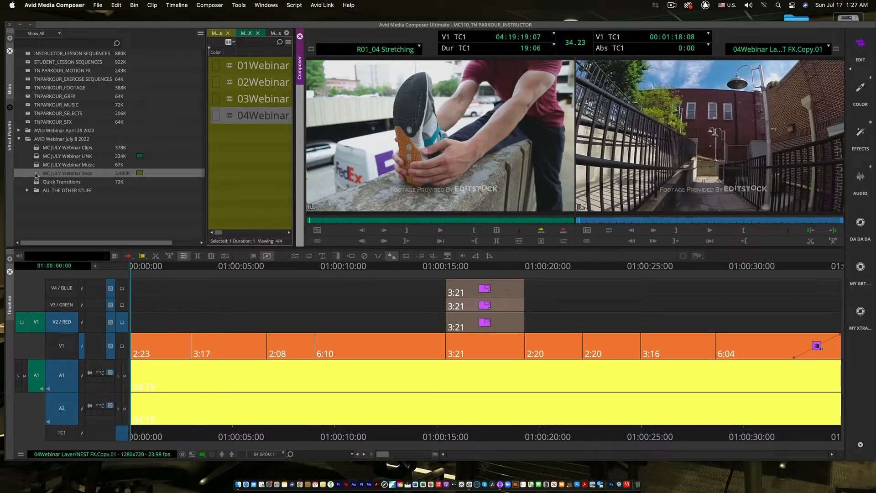
Step: Reveal the MC JULY Webinar Seqs bin's file in Finder
click(36, 176)
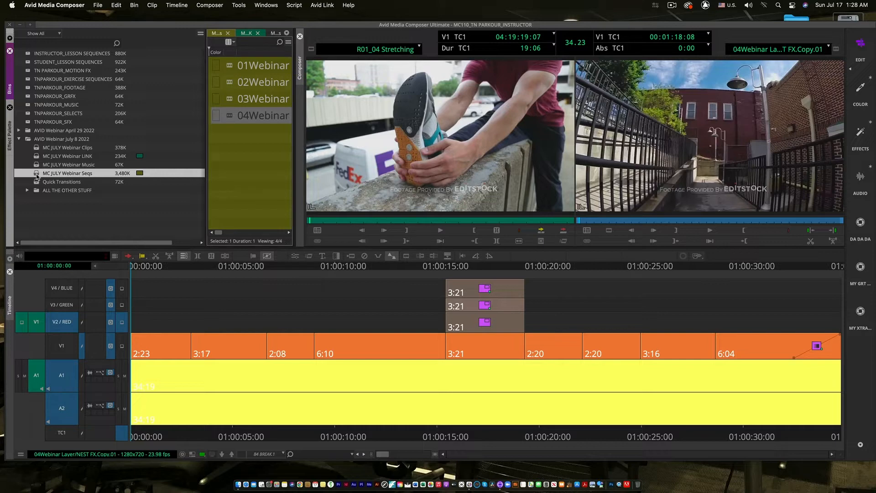
click(42, 207)
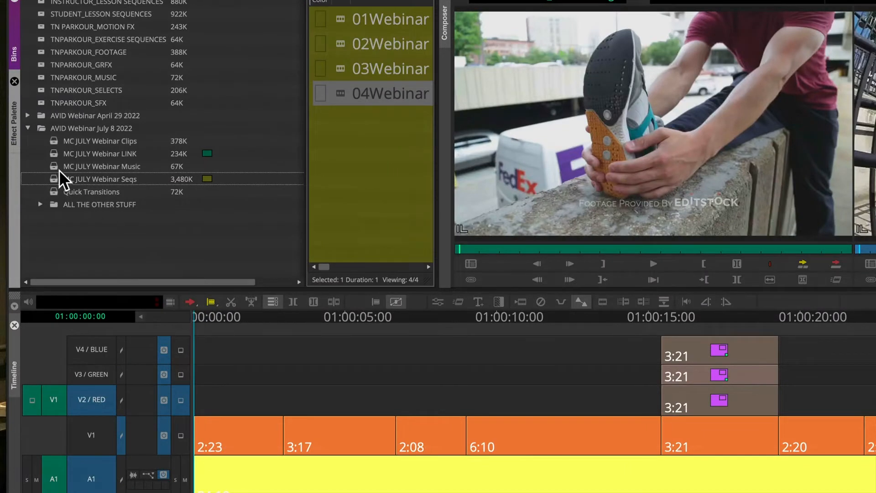
click(54, 178)
right_click(53, 178)
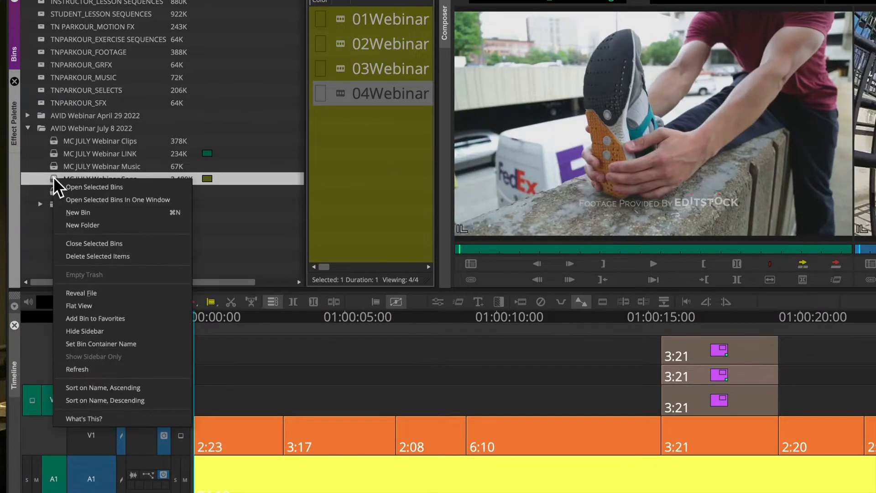
click(81, 293)
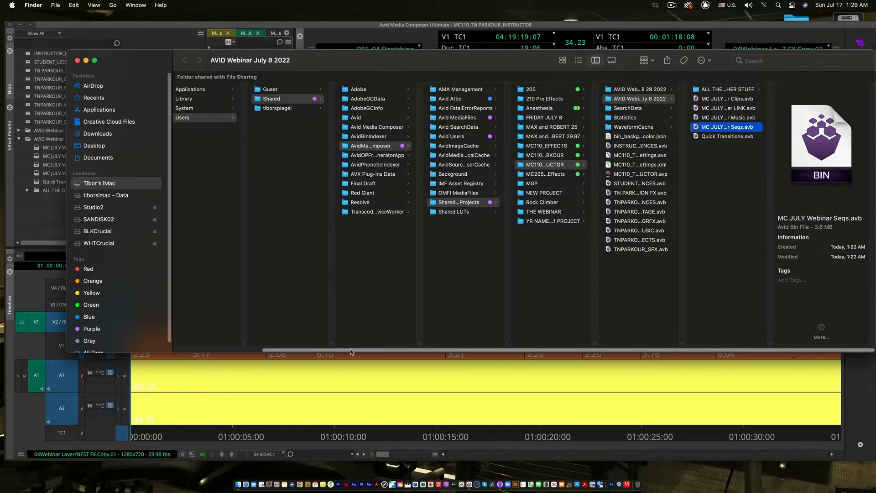
Step: Examine the shared project's folder path and the bin files in AVID Webinar July 8 2022, and close the Finder window
scroll(350, 352, left, 3)
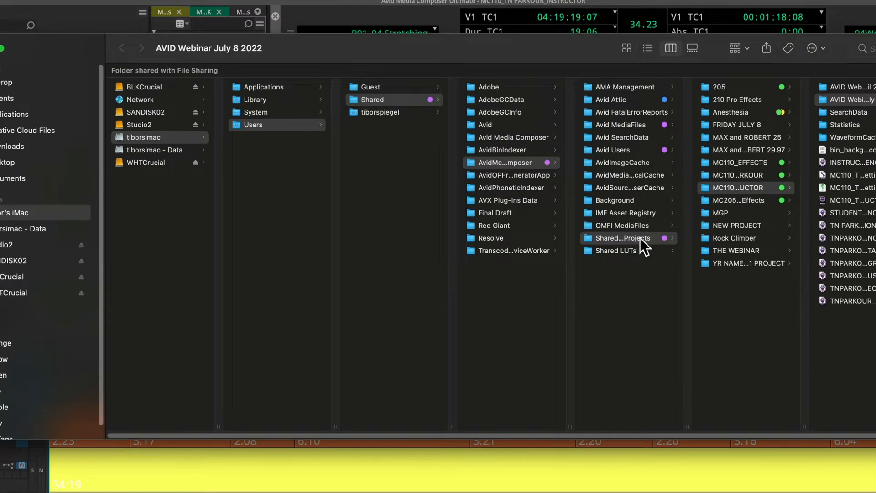
click(823, 99)
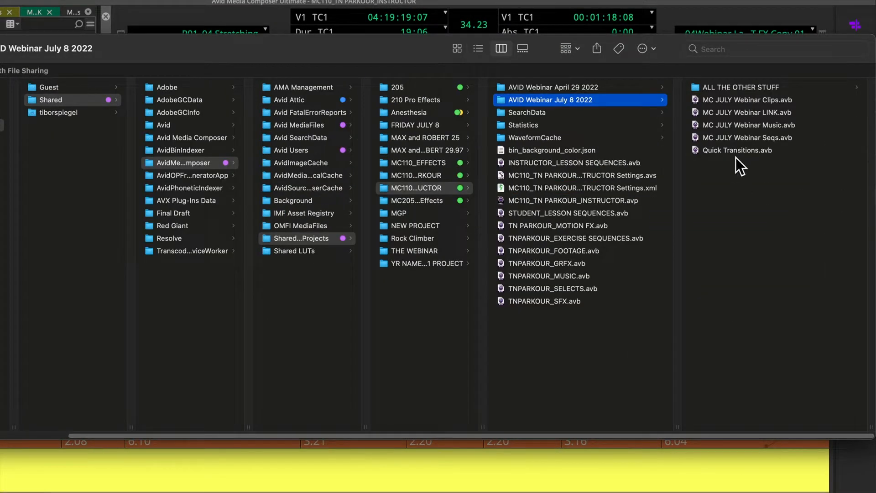
click(751, 138)
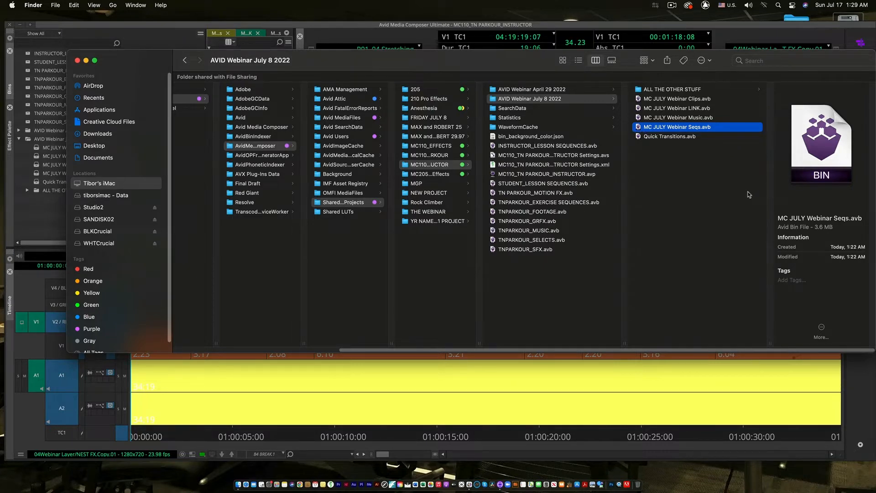
click(78, 61)
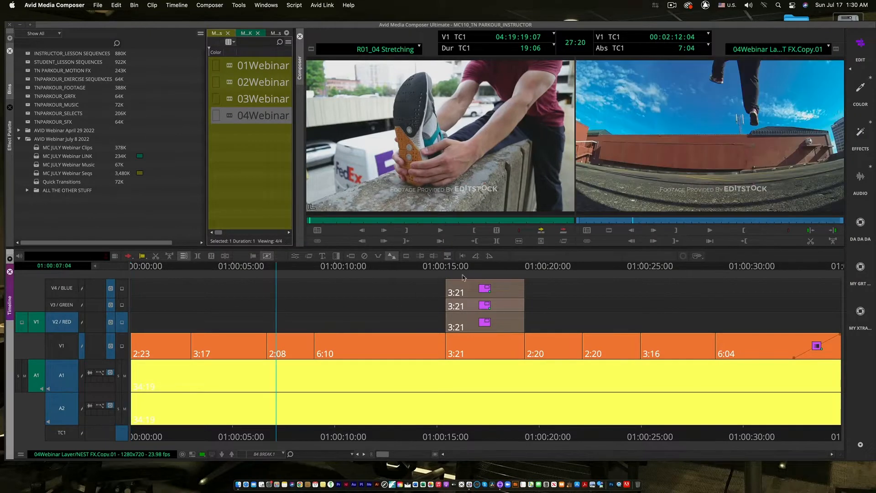
Step: Load the 01Webinar OPEN LONG sequence from the MC JULY Webinar Seqs bin into the timeline
double_click(235, 68)
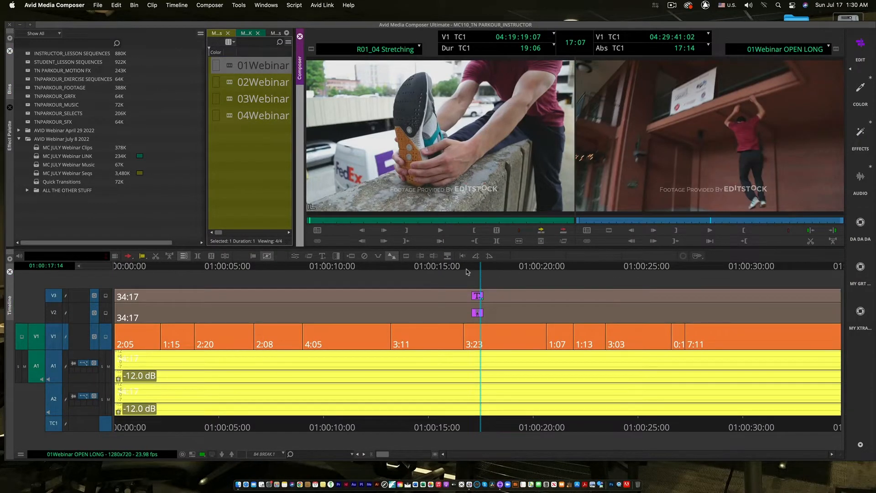
Step: Return the playhead to the start of the 01Webinar OPEN LONG sequence, and restart Avid Media Composer, dismissing the microphone access notice
drag(466, 268, 348, 260)
key(Home)
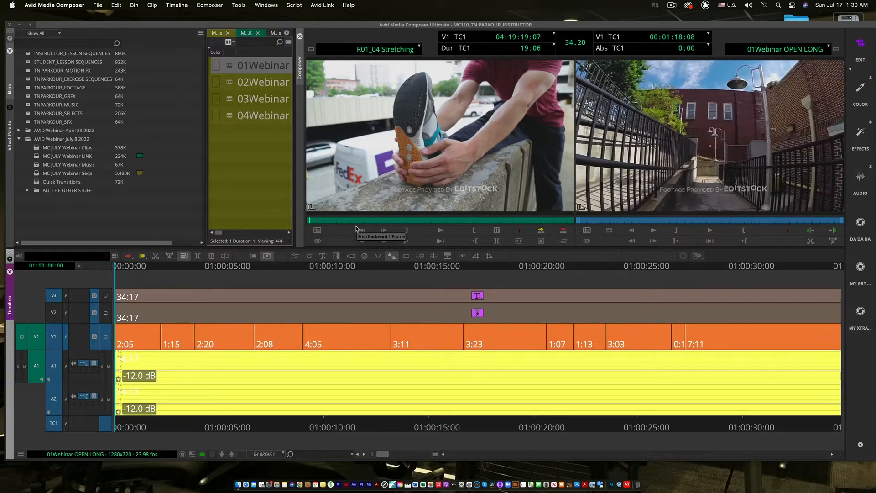
key(super+q)
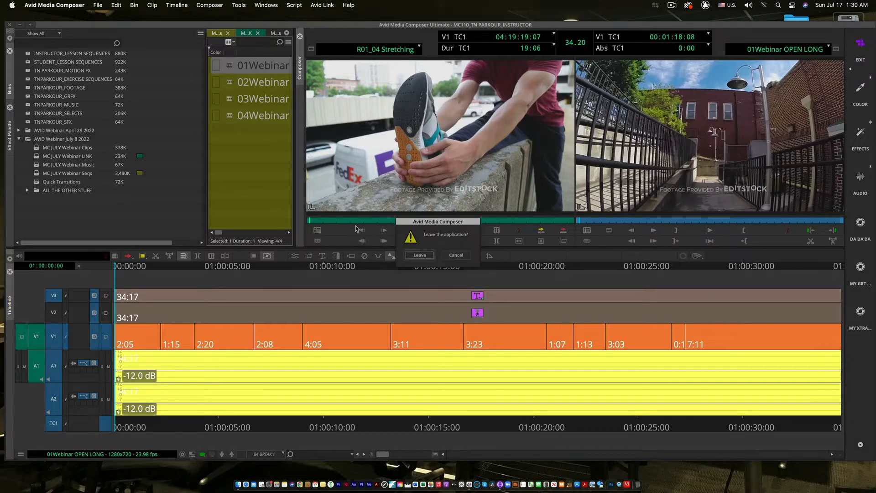
click(427, 256)
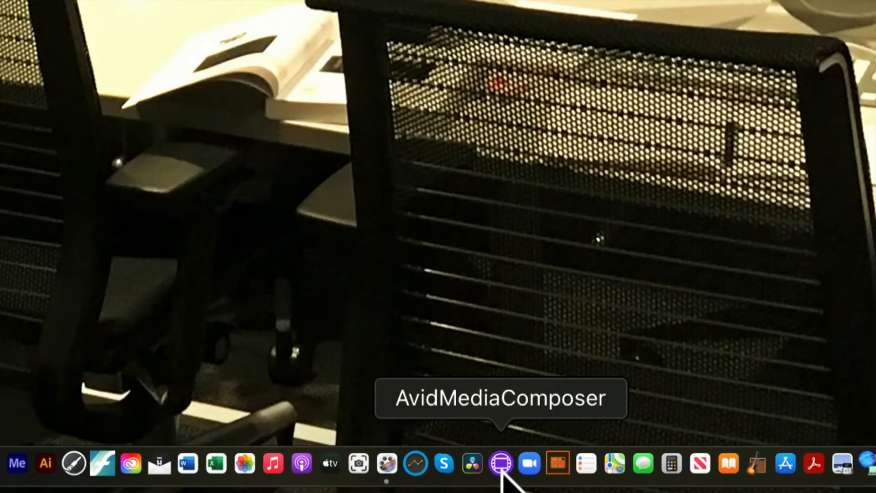
click(501, 484)
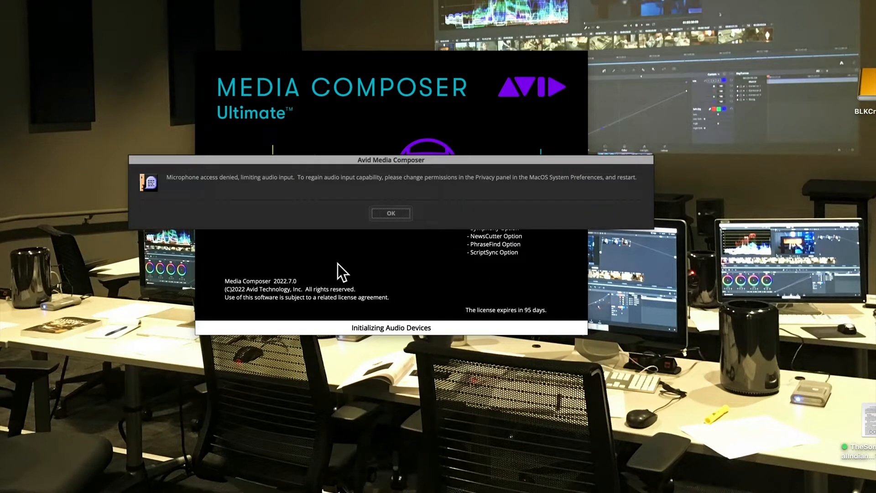
click(391, 213)
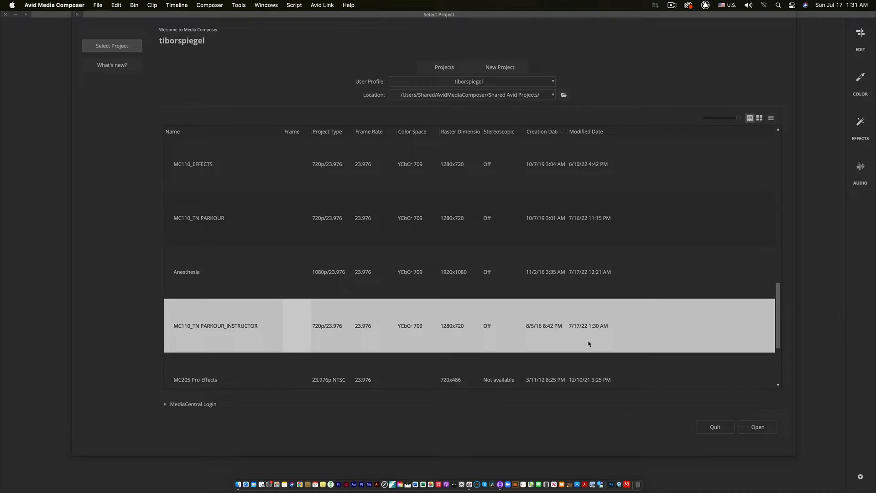
Step: Open the Anesthesia project and load the 310.Exported.01 sequence from its STUFF bin
click(199, 276)
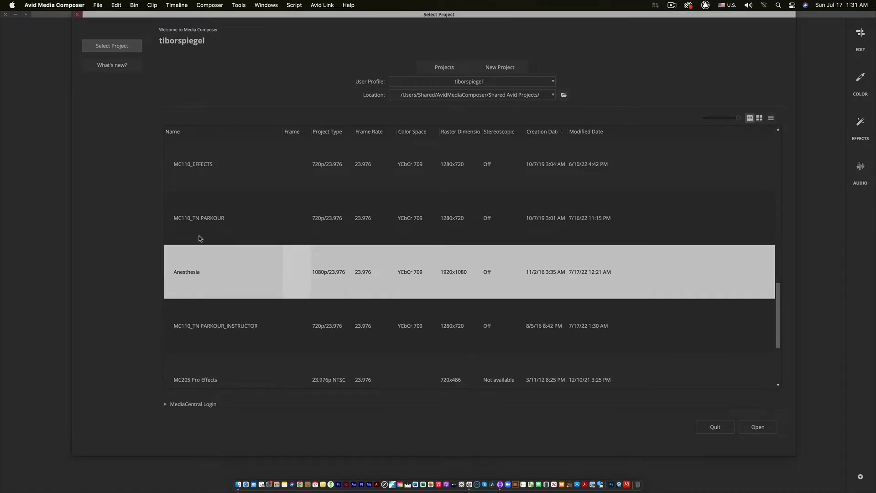
click(196, 229)
click(203, 176)
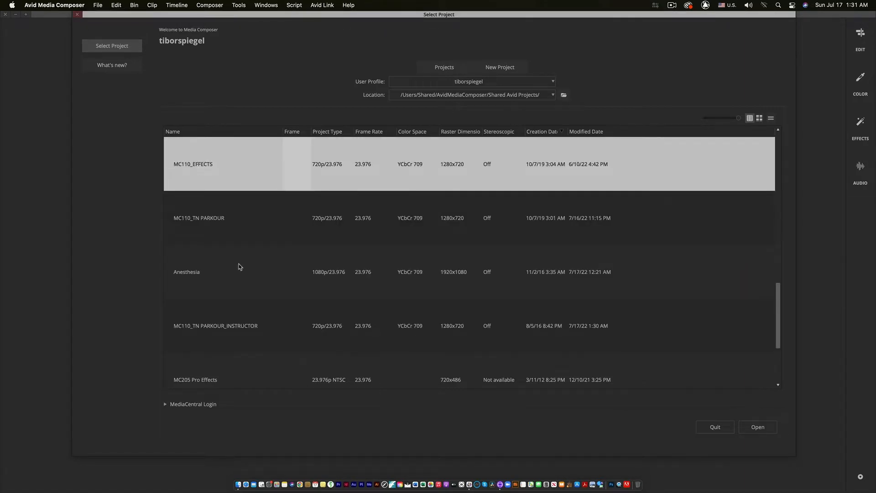
click(185, 274)
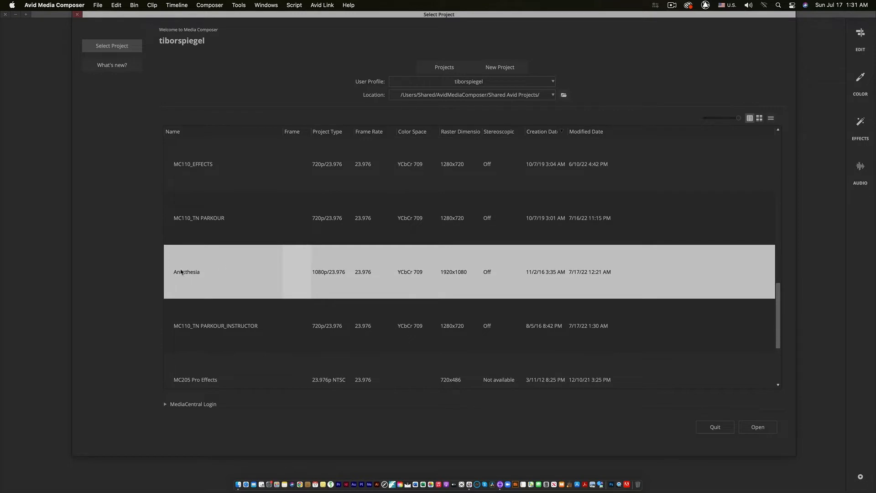
double_click(182, 272)
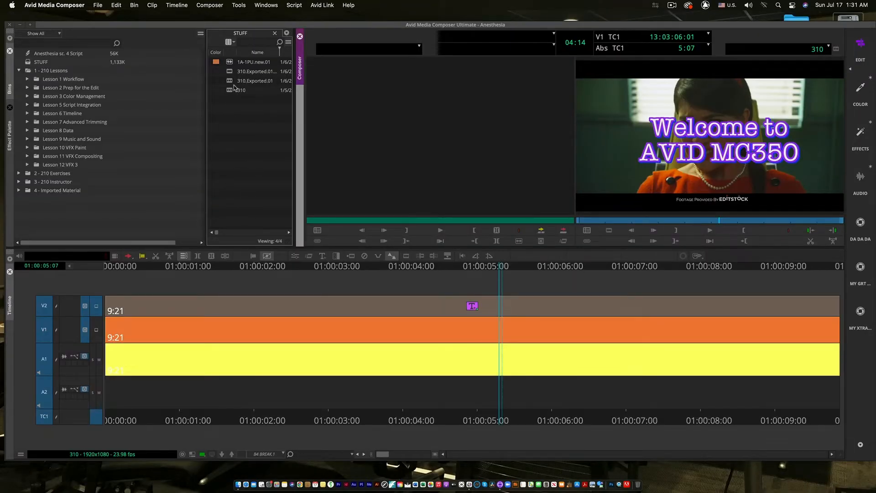
double_click(227, 81)
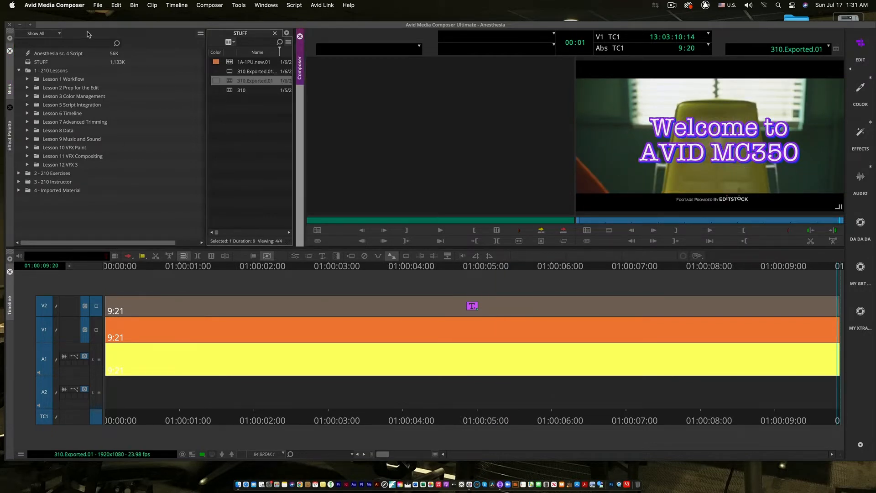
Step: Close the Anesthesia project and open the MC110_TN PARKOUR_INSTRUCTOR project from the shared projects location
click(99, 6)
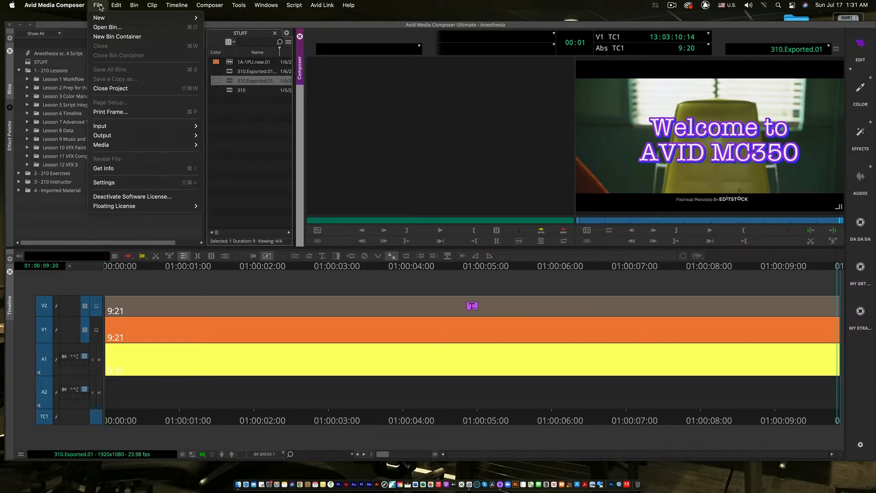
click(109, 88)
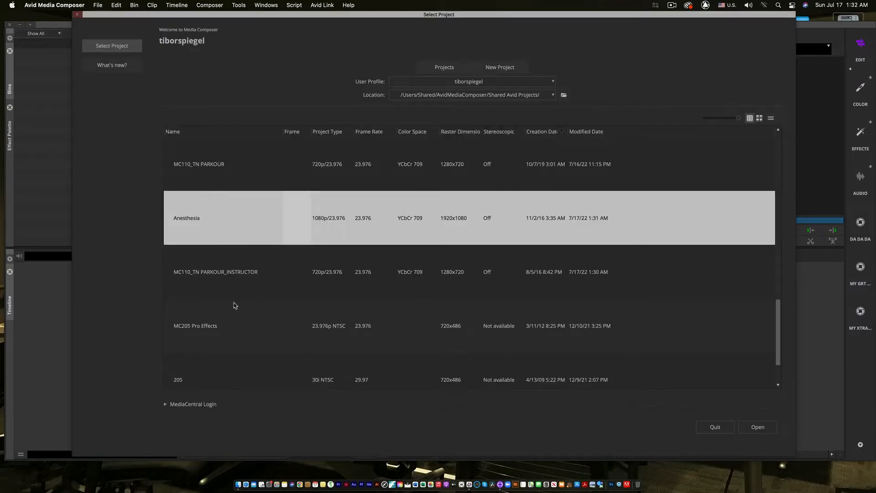
click(256, 289)
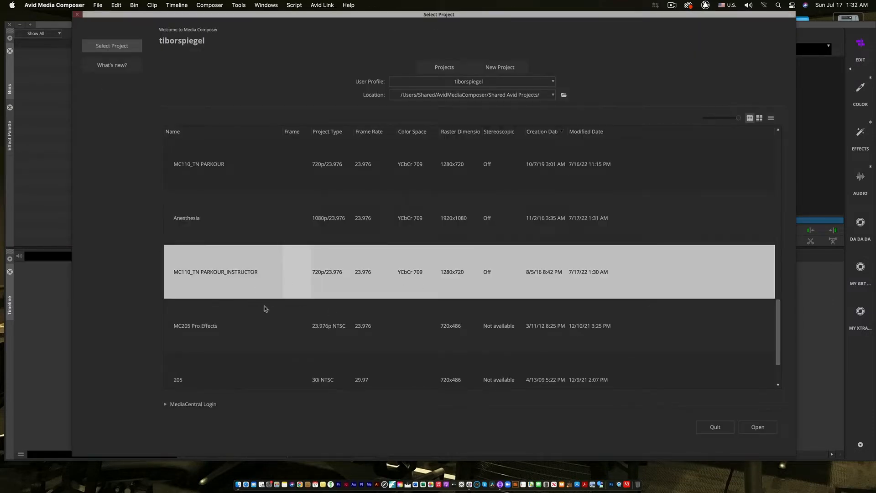
double_click(211, 274)
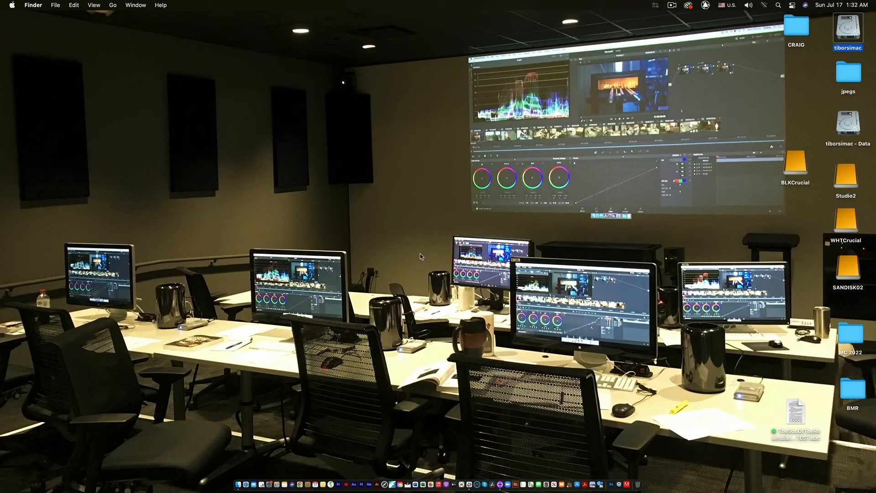
Step: In Finder, browse the system drive to Users > Shared > AvidMediaComposer > Shared Avid Projects, widening the window to show full project names
double_click(852, 31)
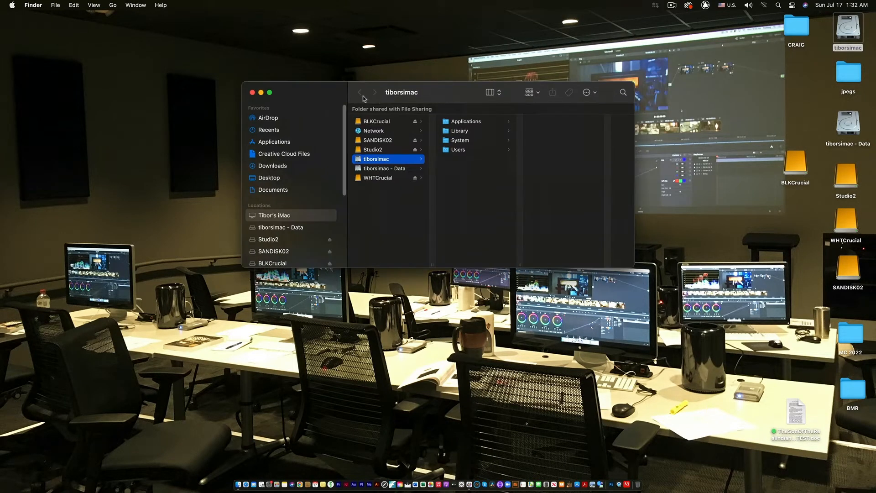
drag(330, 90, 190, 119)
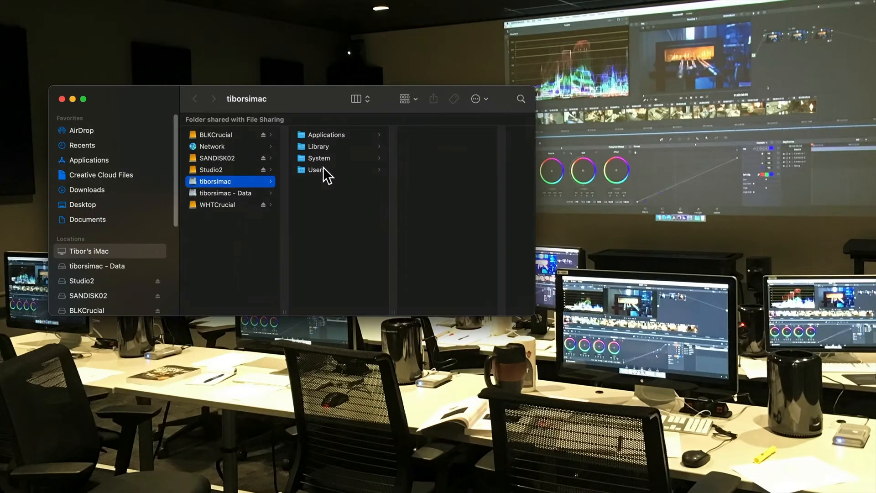
click(324, 177)
click(435, 147)
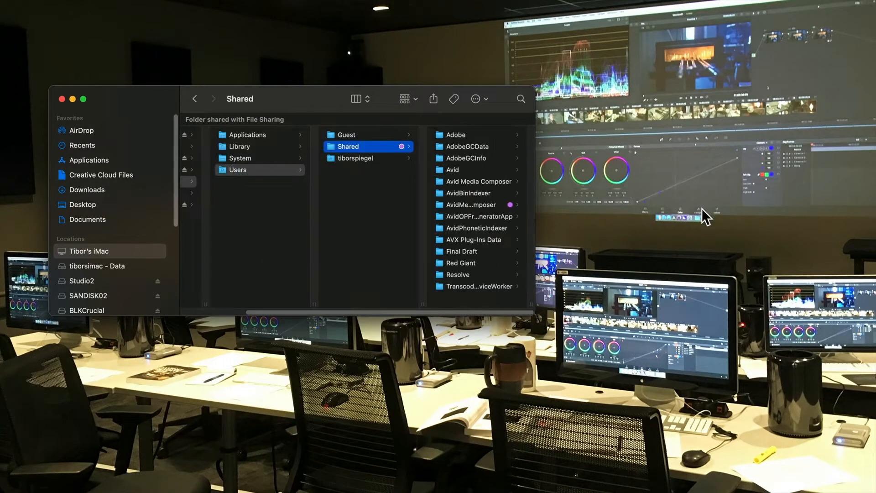
click(481, 204)
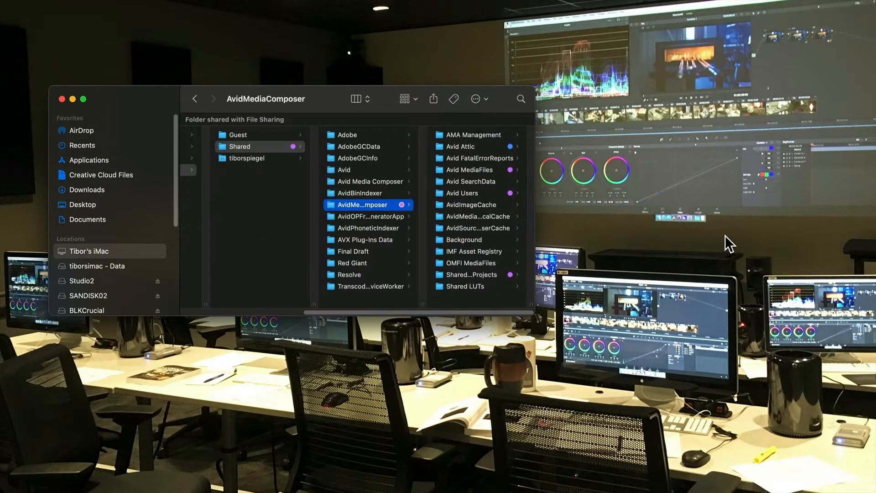
click(473, 276)
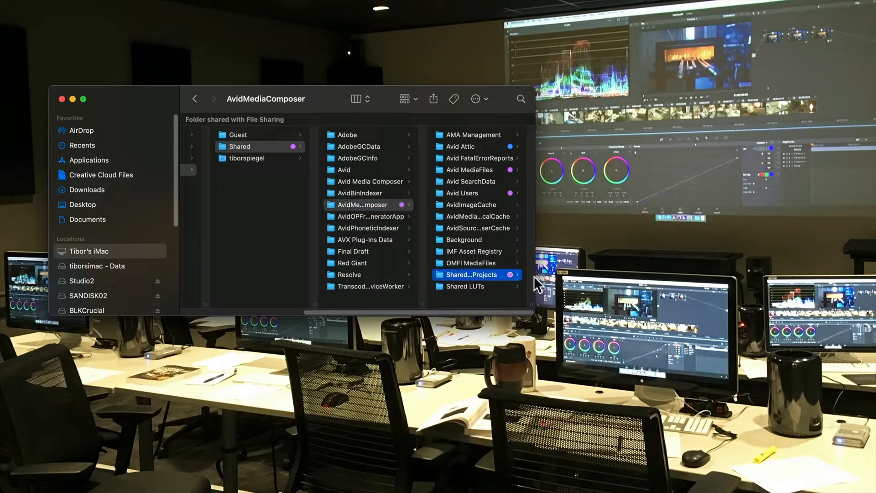
drag(534, 312, 780, 391)
drag(363, 100, 253, 86)
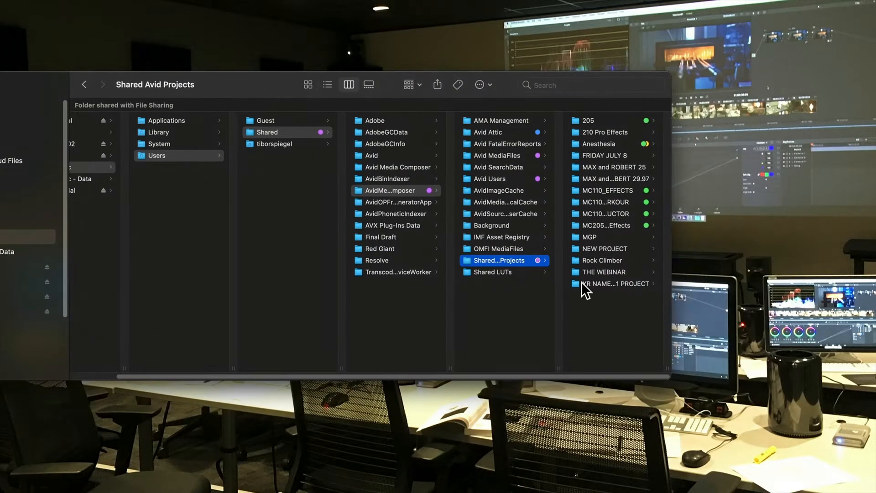
drag(666, 362, 774, 361)
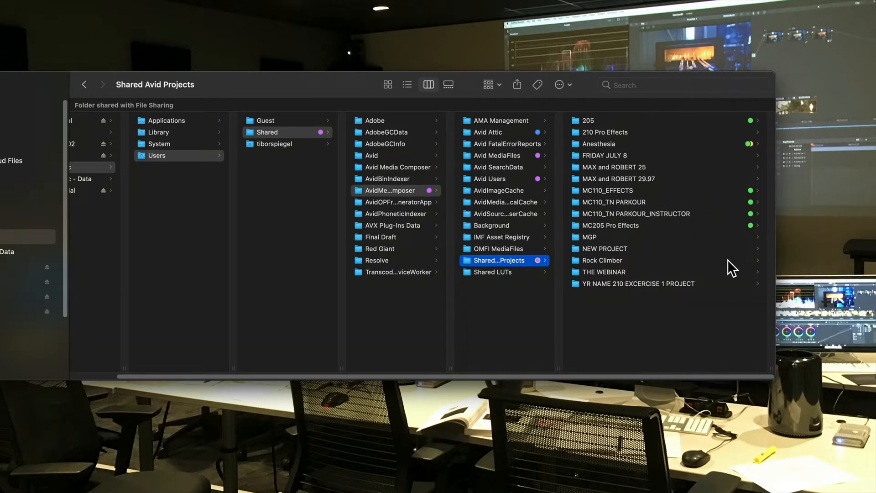
Step: Check the MC110_TN PARKOUR_INSTRUCTOR project folder's size in its file information, and close the information window
click(575, 198)
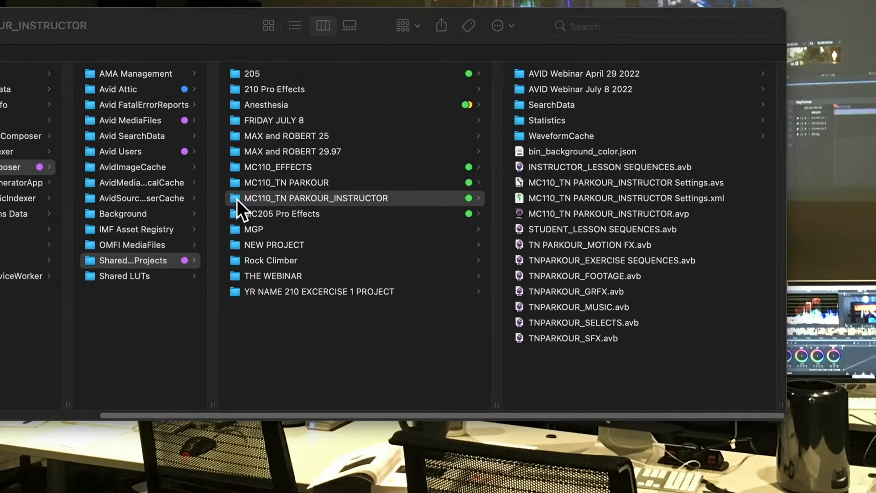
key(super+i)
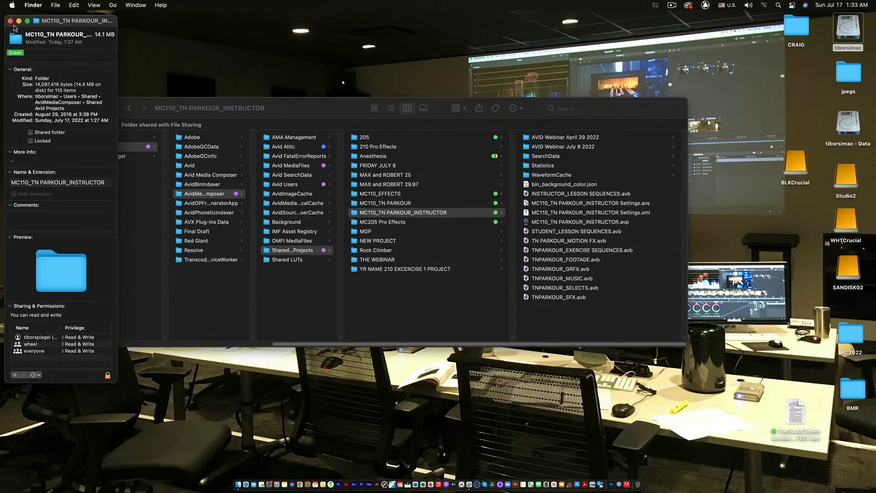
click(12, 28)
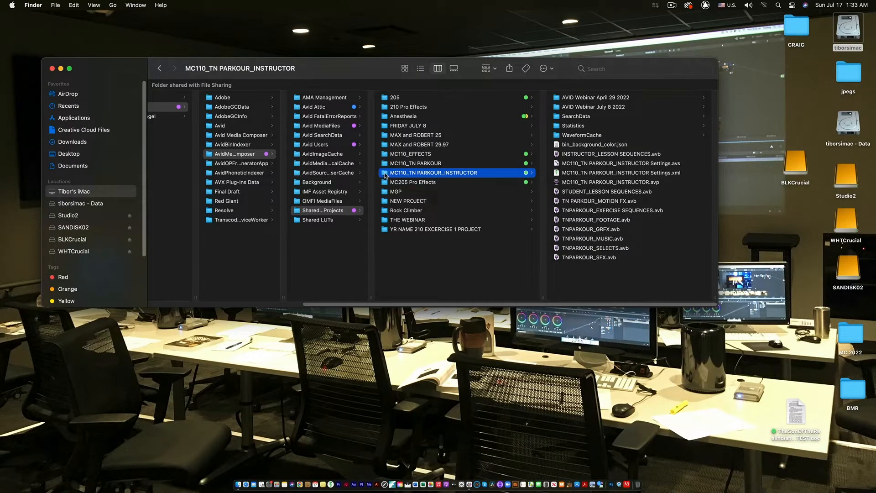
Step: Copy the MC110_TN PARKOUR_INSTRUCTOR folder to the desktop, and move that copy to the Trash
drag(385, 176, 445, 378)
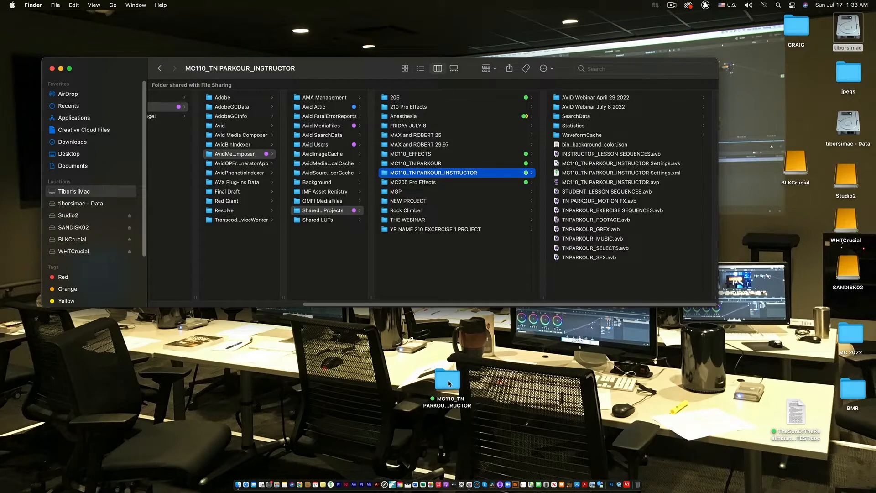
click(450, 383)
right_click(449, 383)
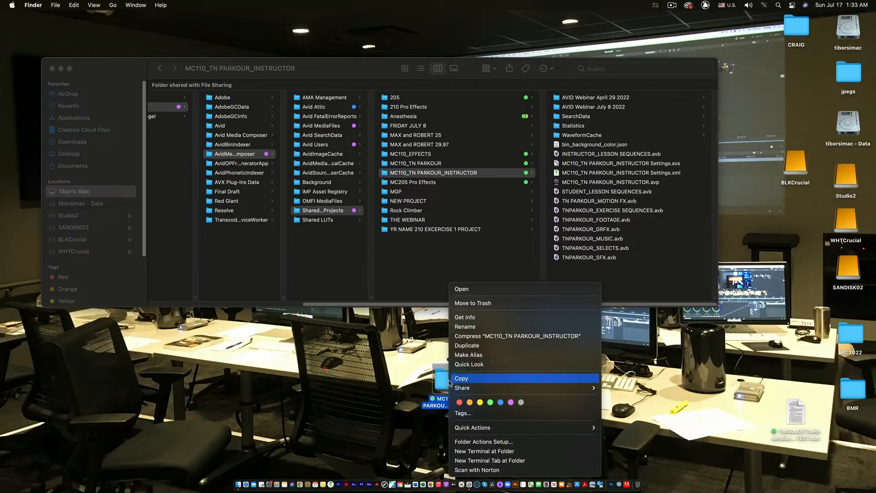
click(489, 303)
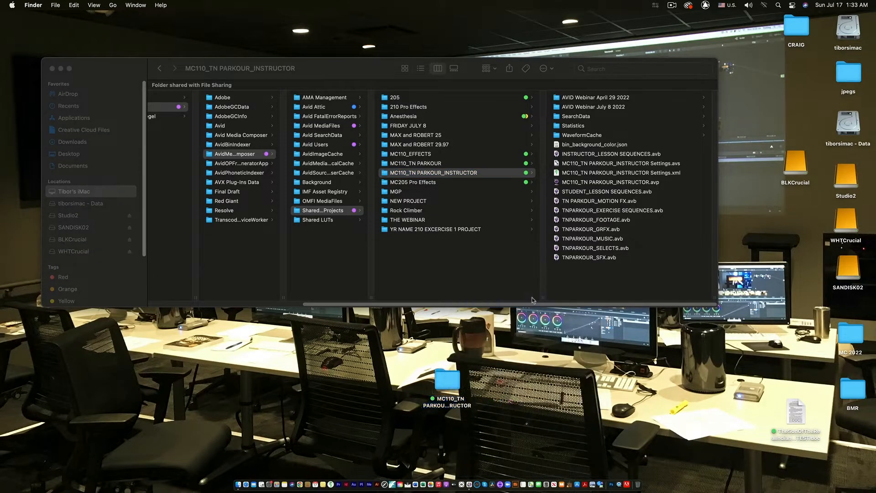
click(380, 176)
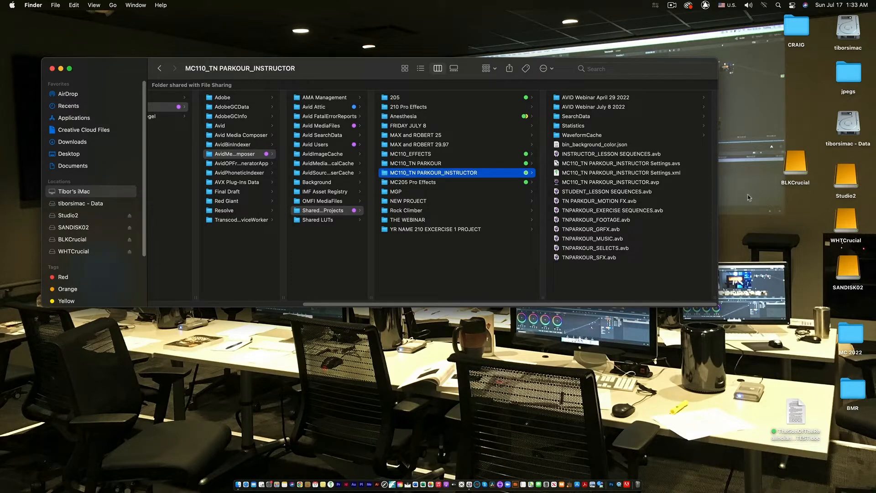
Step: Open the MXF folder inside Avid MediaFiles on the BLKCrucial drive and select all of its media subfolders
click(797, 163)
double_click(798, 163)
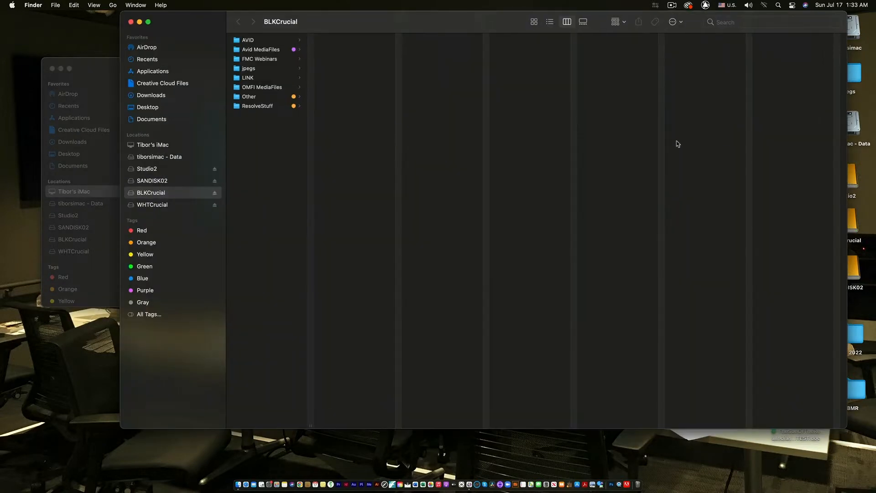
drag(334, 18, 299, 109)
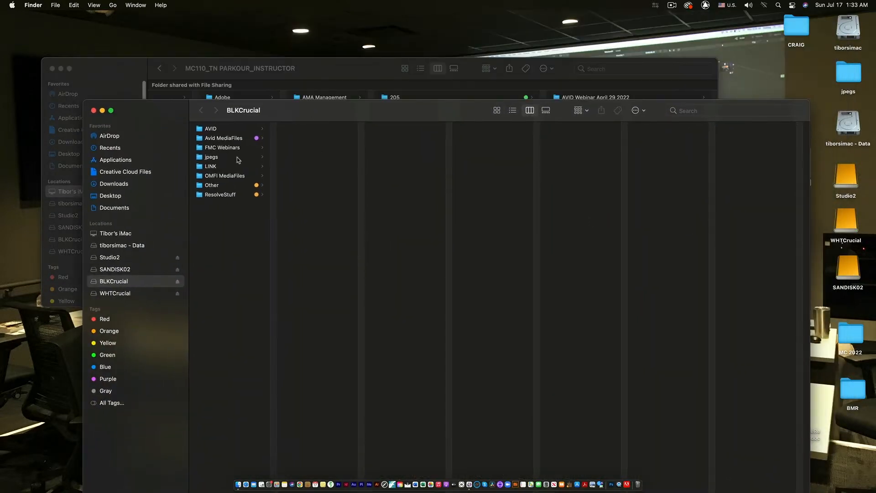
click(231, 138)
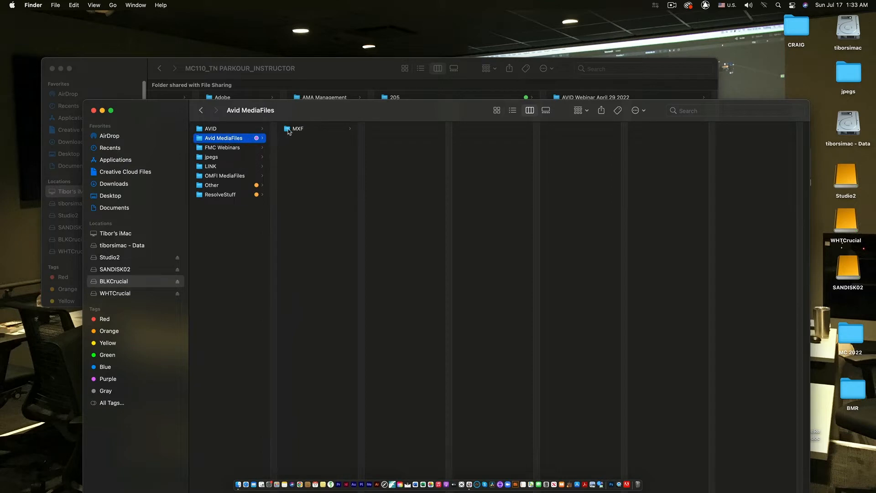
click(290, 130)
drag(408, 301, 406, 133)
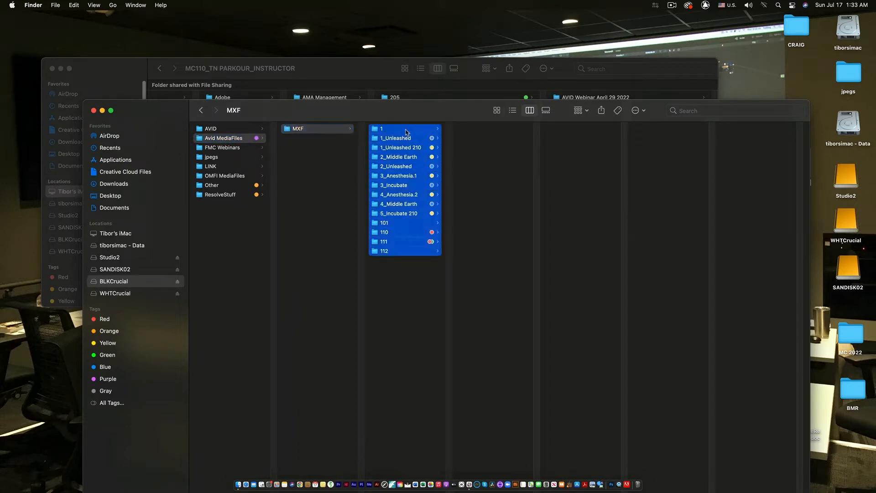
Step: Examine individual MXF media files in the 101 folder, including 179_short_A02.D9A23EDF05CCA.mxf
click(395, 225)
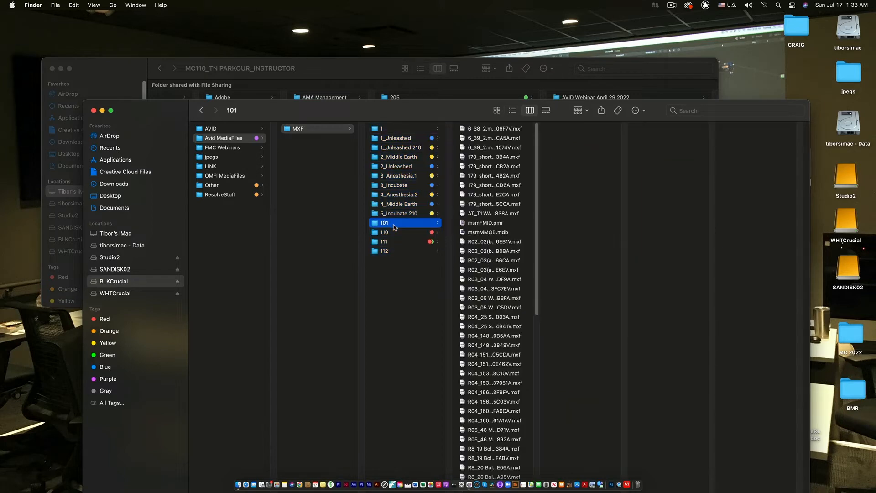
click(479, 151)
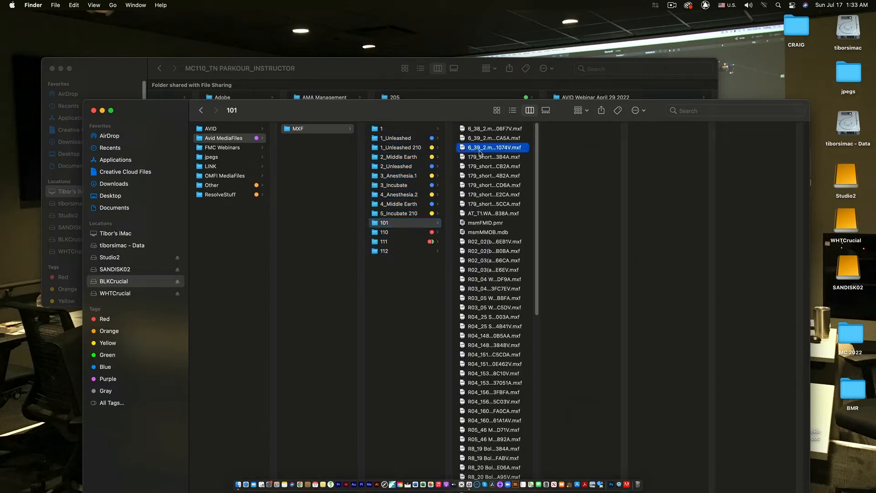
click(477, 187)
click(479, 205)
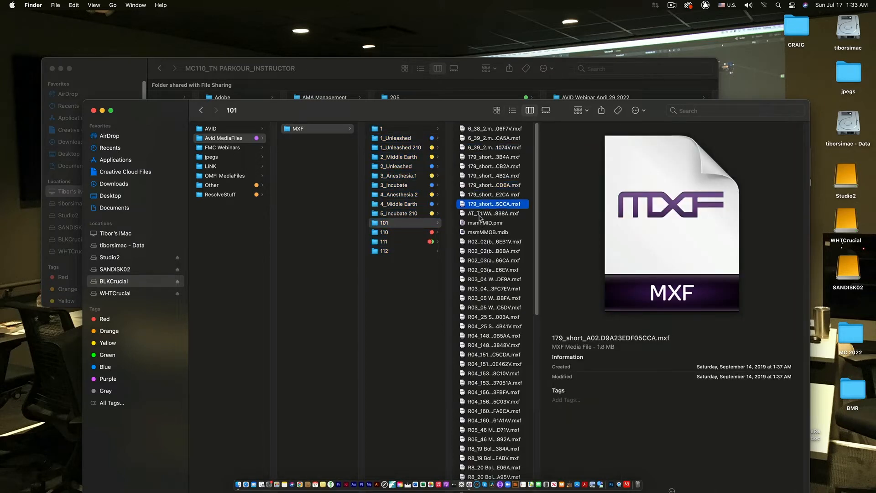
Step: Close the 101 media folder window and widen the MC110_TN PARKOUR_INSTRUCTOR project folder window
click(481, 215)
click(93, 111)
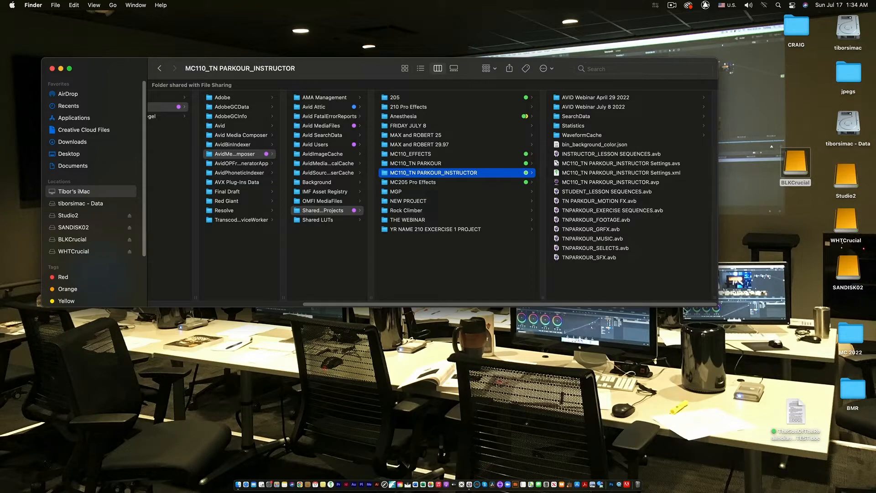
drag(714, 300, 804, 308)
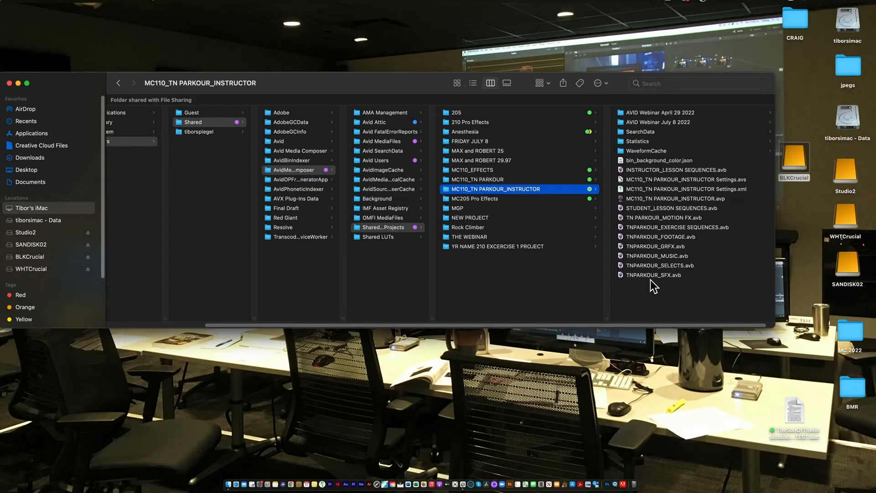
Step: Preview the TNPARKOUR_SELECTS.avb bin file and open the MC110_TN PARKOUR_INSTRUCTOR.avp project in Avid Media Composer, dismissing the microphone message
click(657, 265)
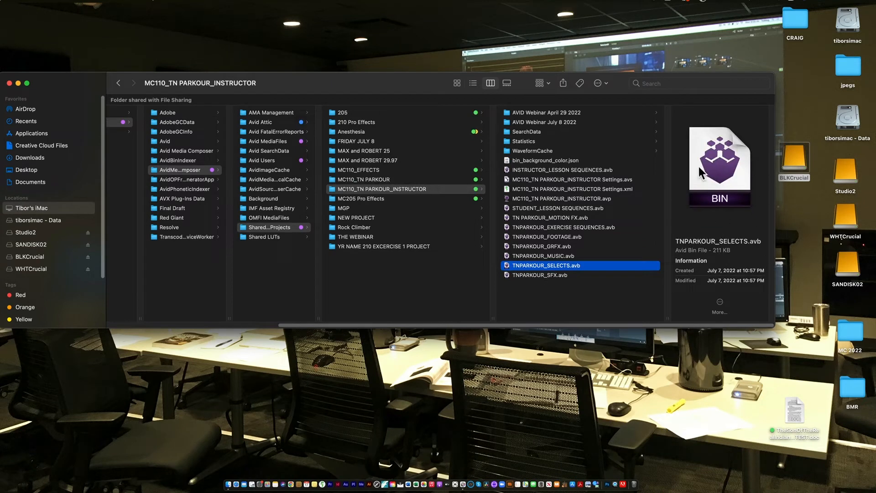
click(589, 198)
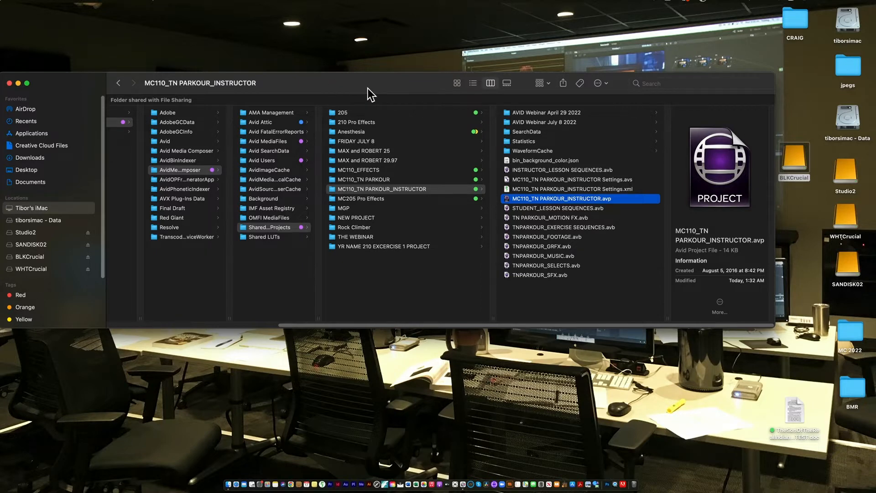
drag(367, 89, 393, 59)
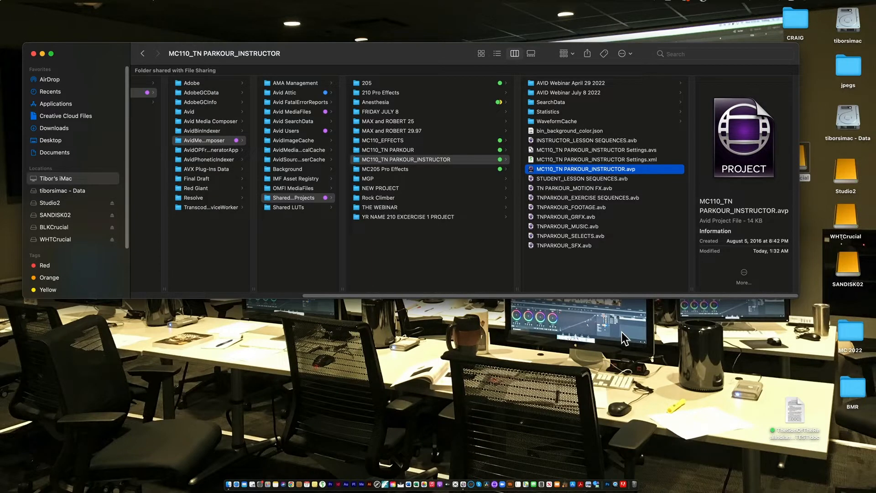
double_click(534, 174)
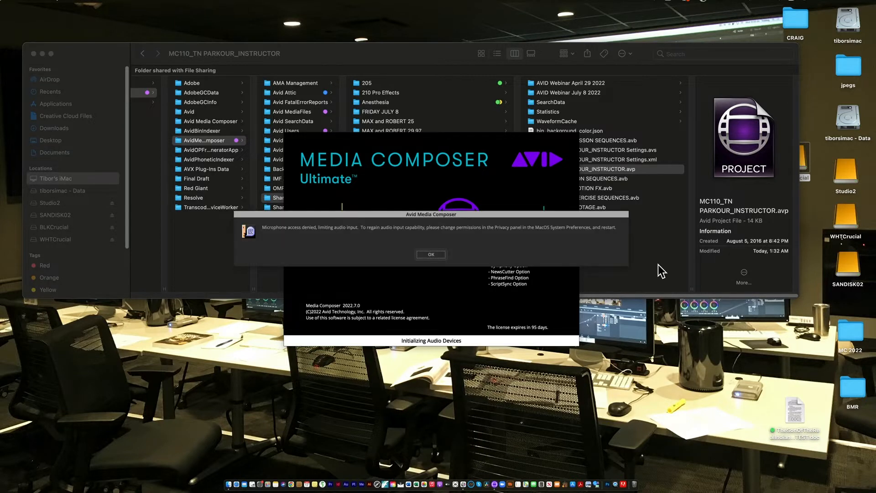
click(431, 255)
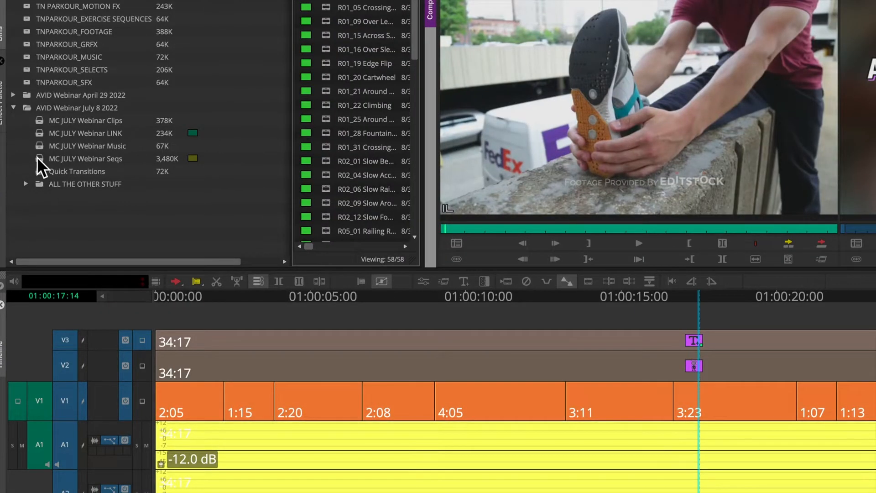
Step: Open the MC JULY Webinar Seqs bin and load the 02Webinar HorizontalFX.Copy.01 sequence, cued to its start
double_click(39, 159)
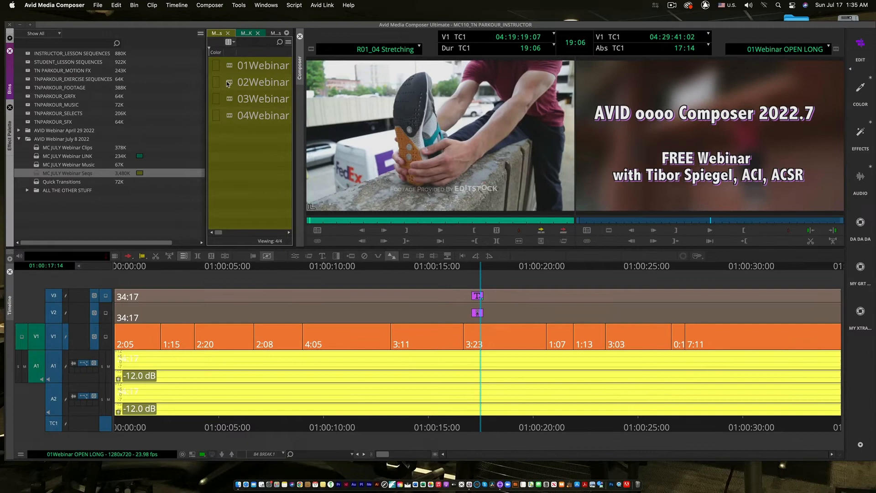
double_click(236, 75)
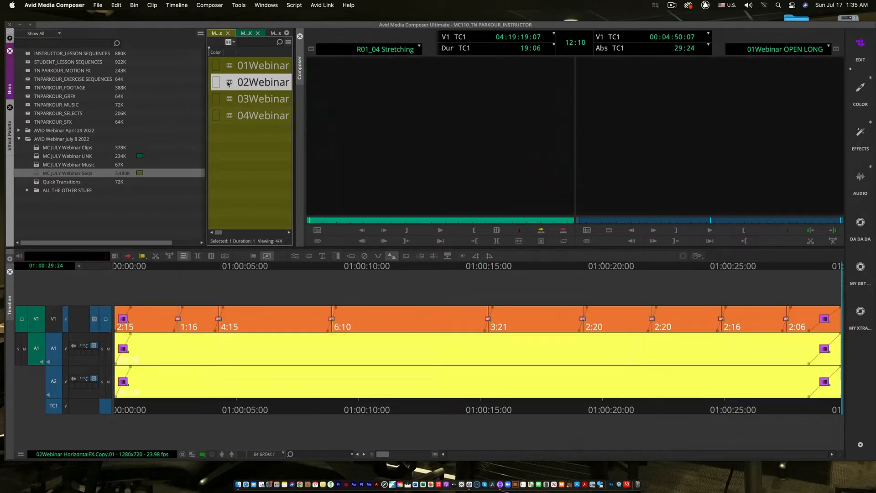
key(Home)
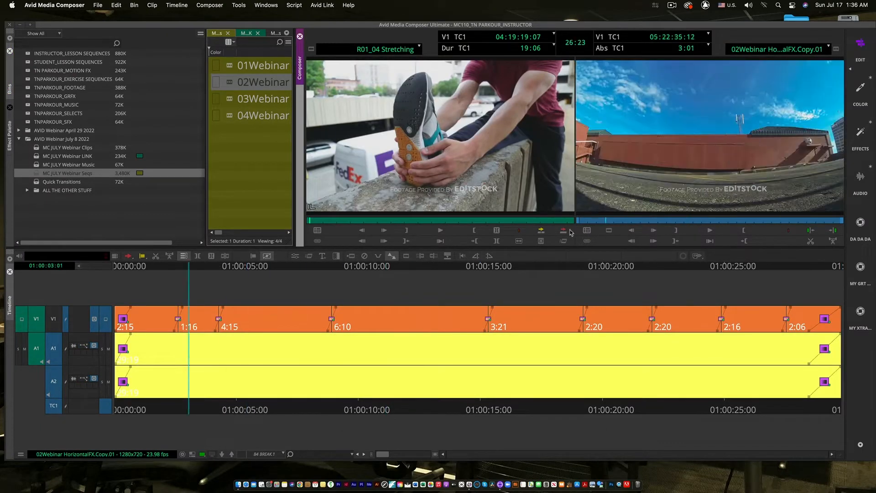
Step: Widen the MC JULY Webinar Seqs bin to show full sequence names, and deselect its contents
drag(295, 188, 331, 186)
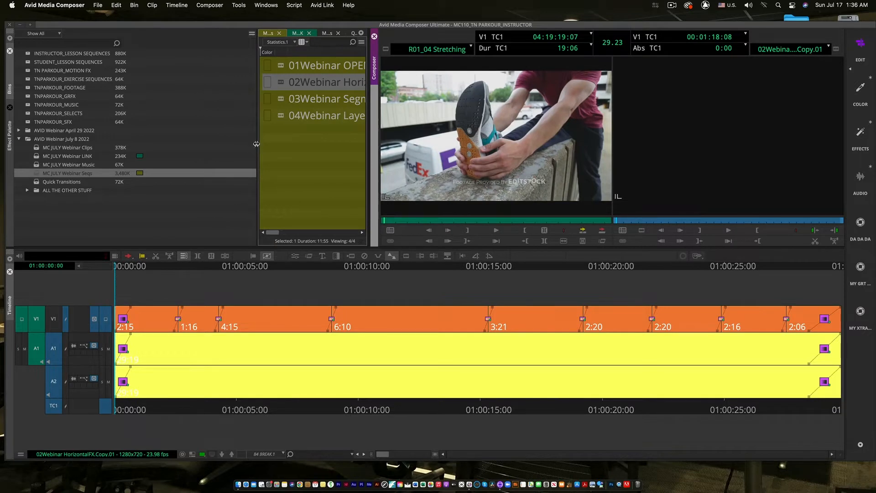
drag(256, 144, 129, 155)
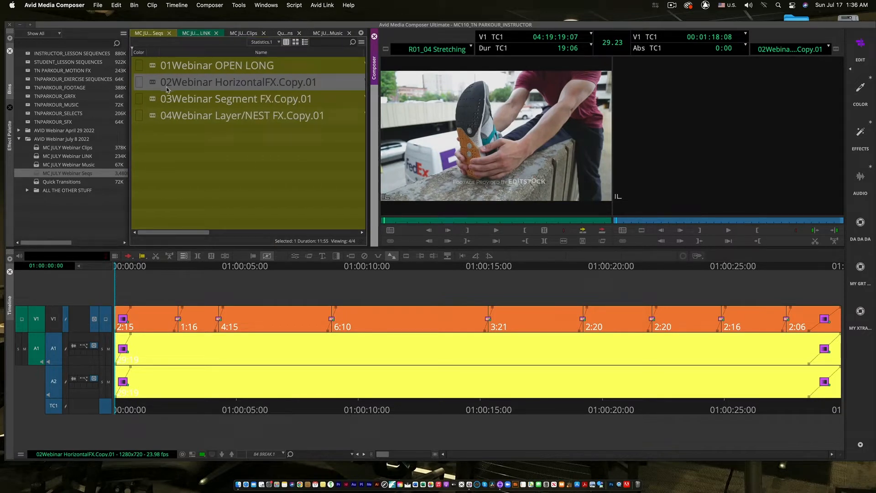
click(287, 127)
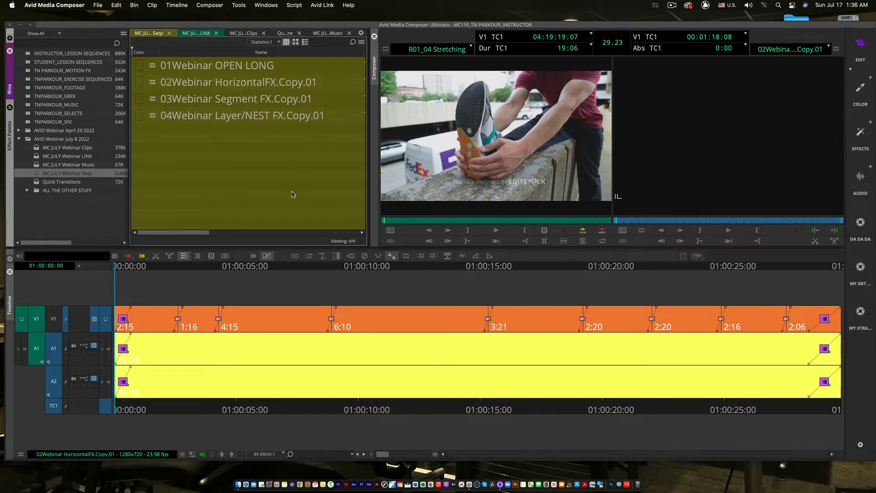
Step: Duplicate the 02Webinar HorizontalFX.Copy.01 sequence and rename the copy FOR YOU ONLY
click(154, 85)
key(super+d)
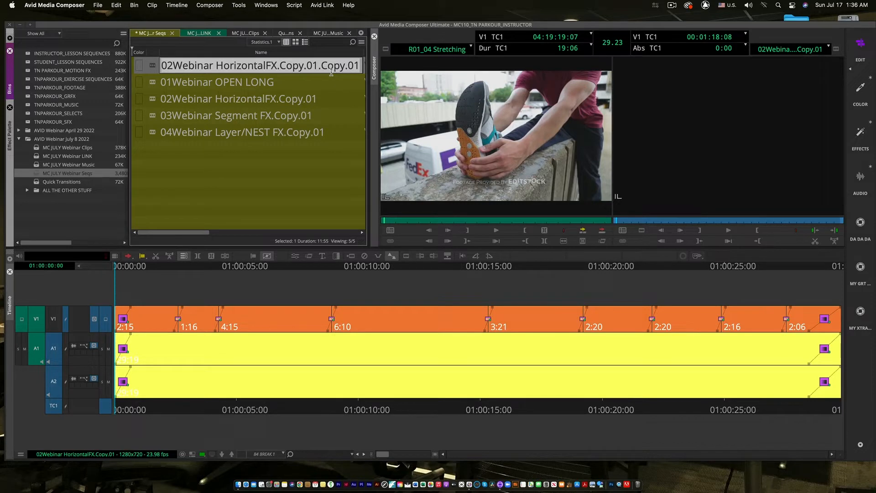
key(BackSpace)
text(FOR YOU)
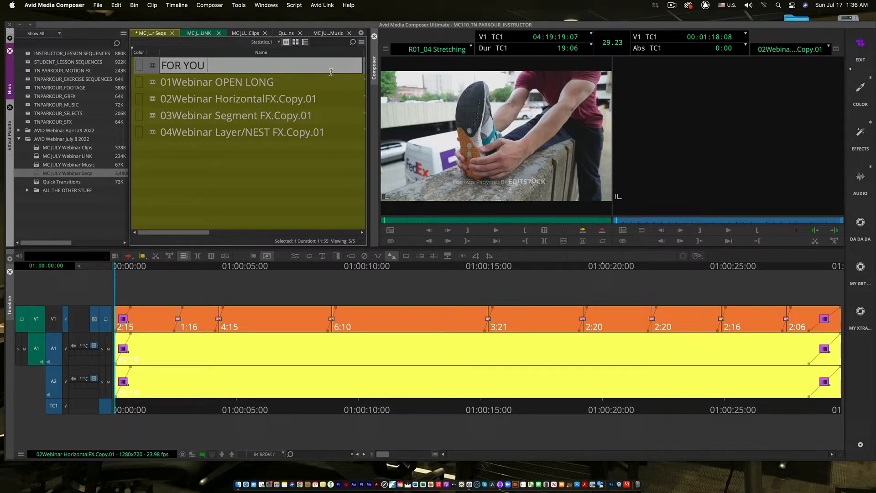
text( ONLY)
key(Return)
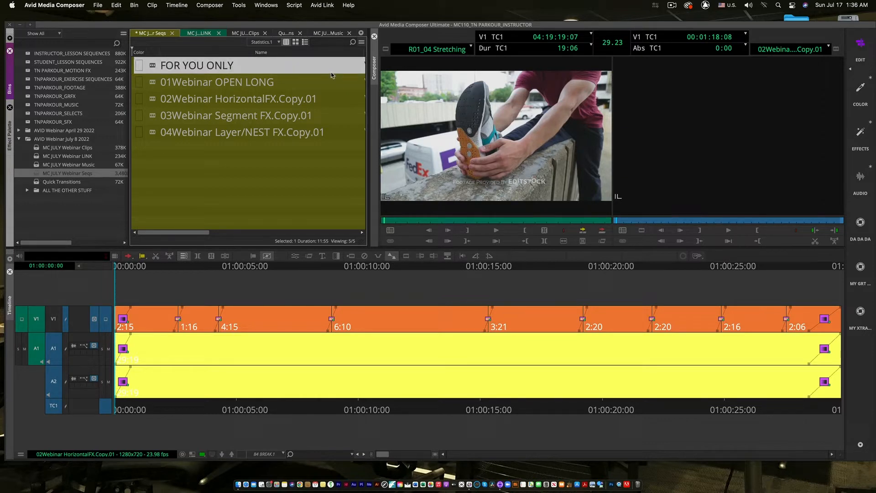
Step: Load the FOR YOU ONLY sequence into the timeline and clear the clip from the source monitor
double_click(155, 68)
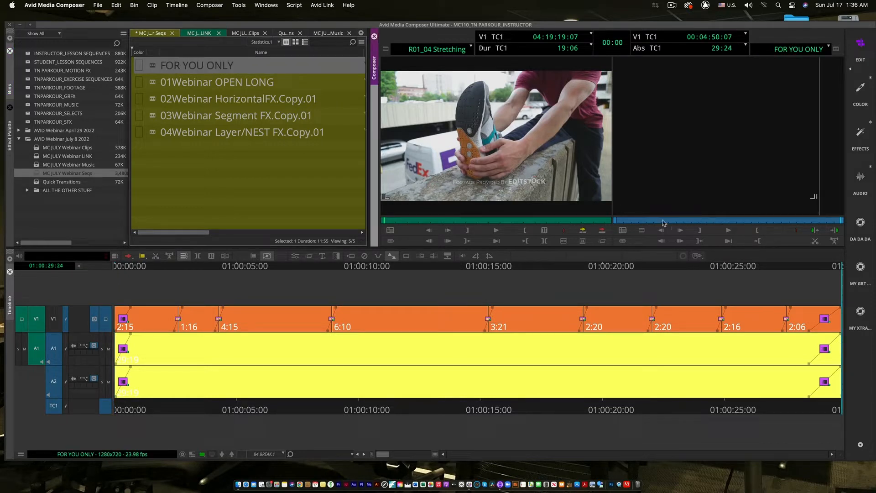
click(472, 51)
click(413, 59)
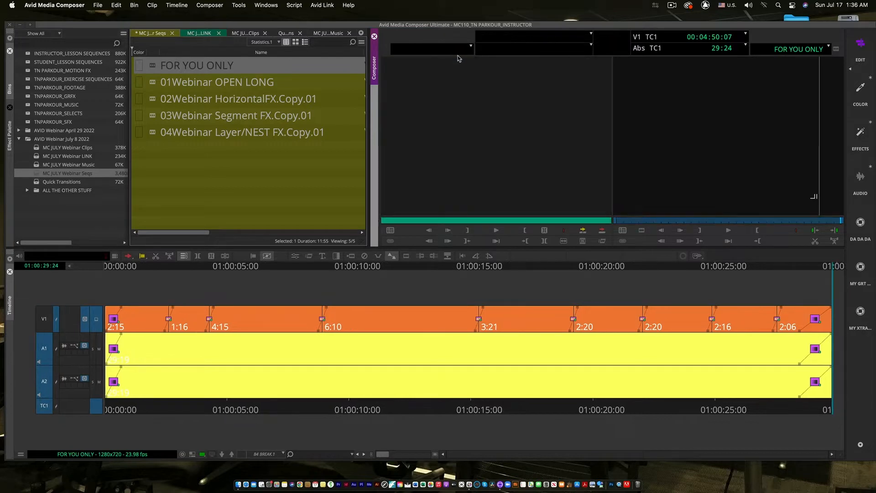
Step: Mark the FOR YOU ONLY sequence from start to end and lift all video from track V1, keeping the audio
click(111, 268)
drag(161, 269, 85, 269)
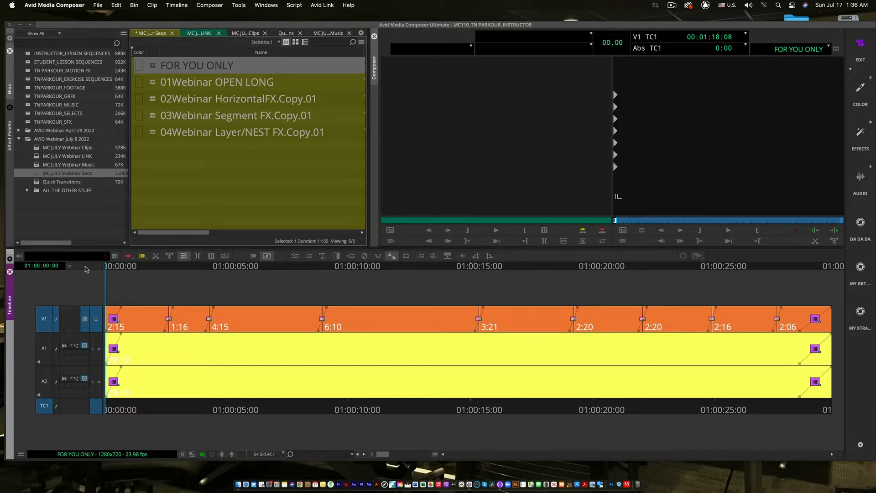
key(End)
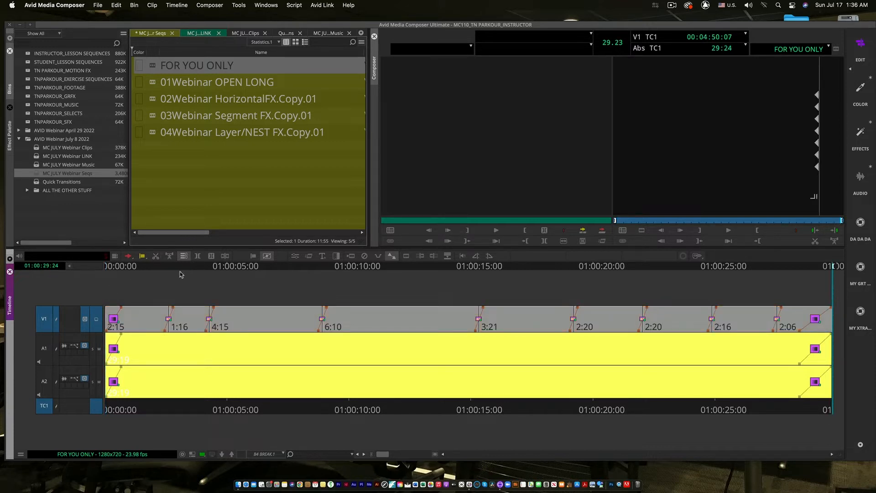
click(171, 258)
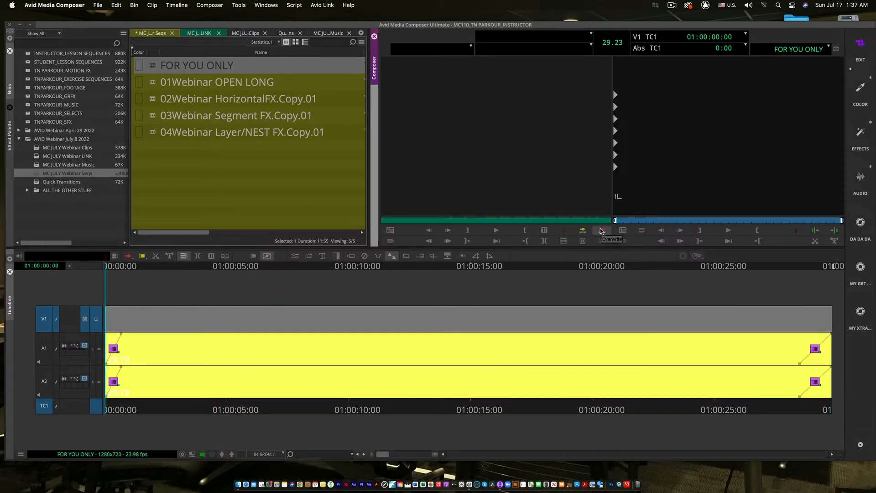
Step: Collapse and reopen the Track Control Panel, and display the waveforms on audio tracks A1 and A2
click(262, 276)
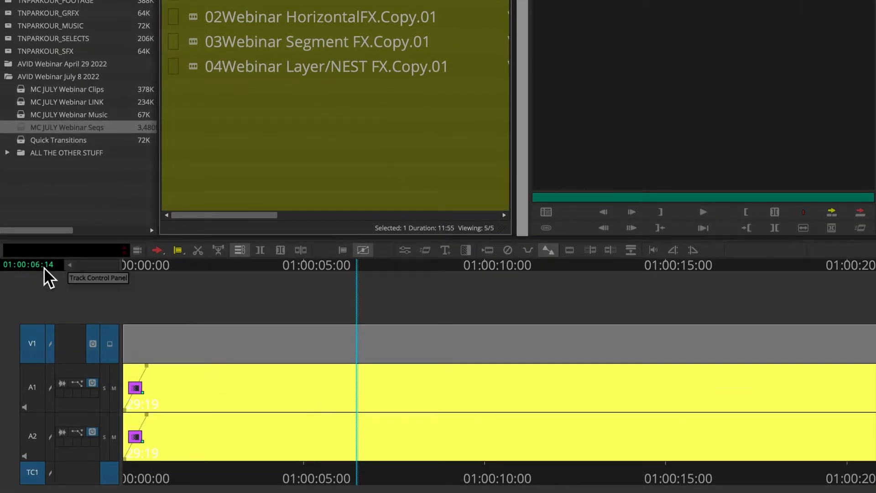
click(70, 264)
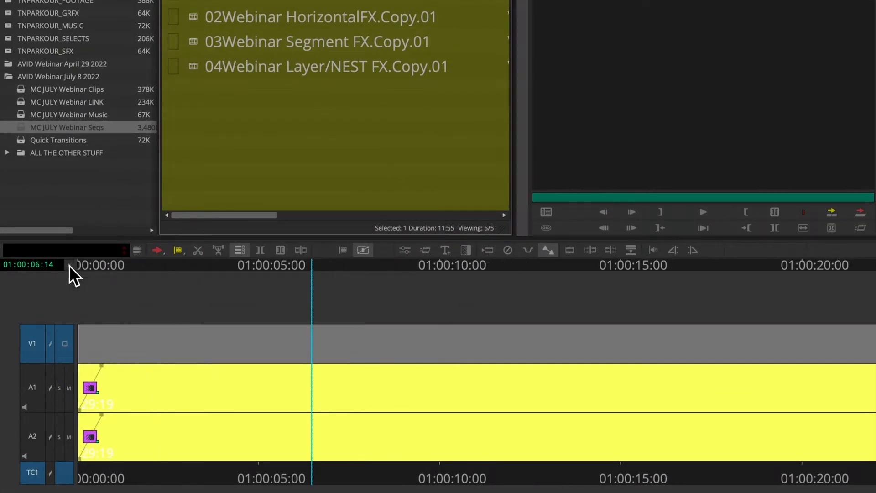
click(69, 264)
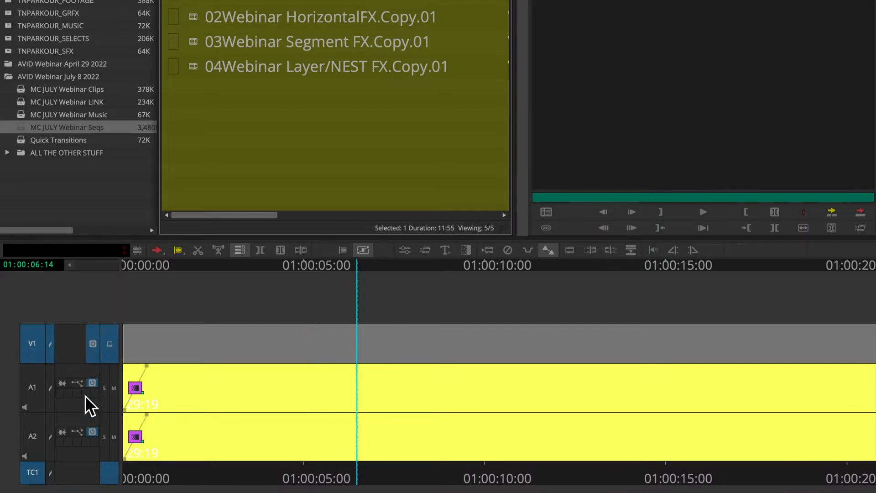
click(62, 383)
click(62, 432)
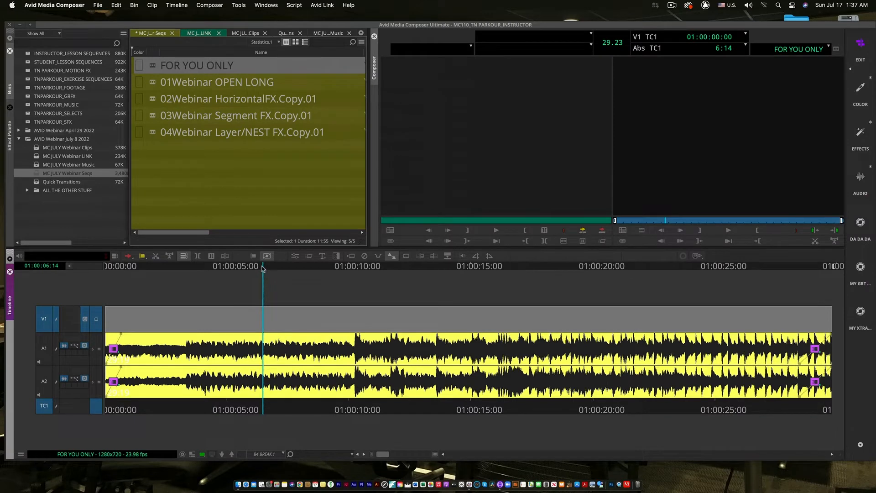
Step: Play the music from the waveform peak near 01:00:10:00, and return the playhead to the sequence start
drag(264, 271, 355, 288)
key(space)
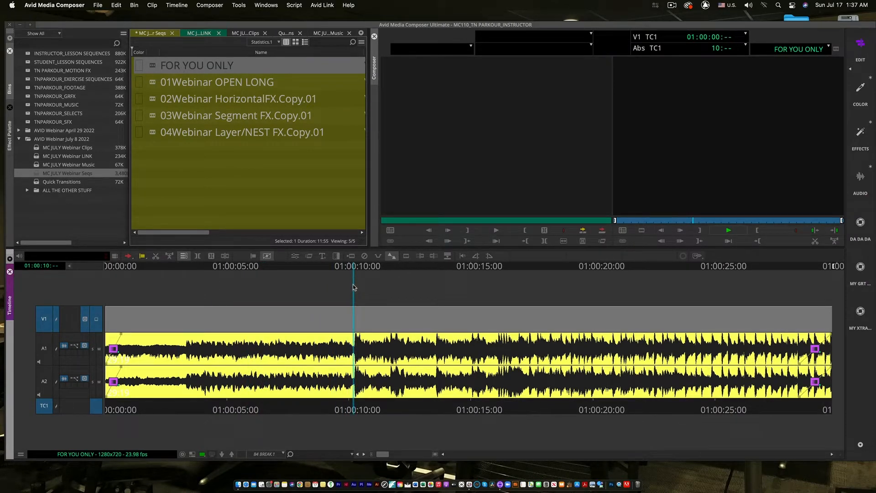
key(space)
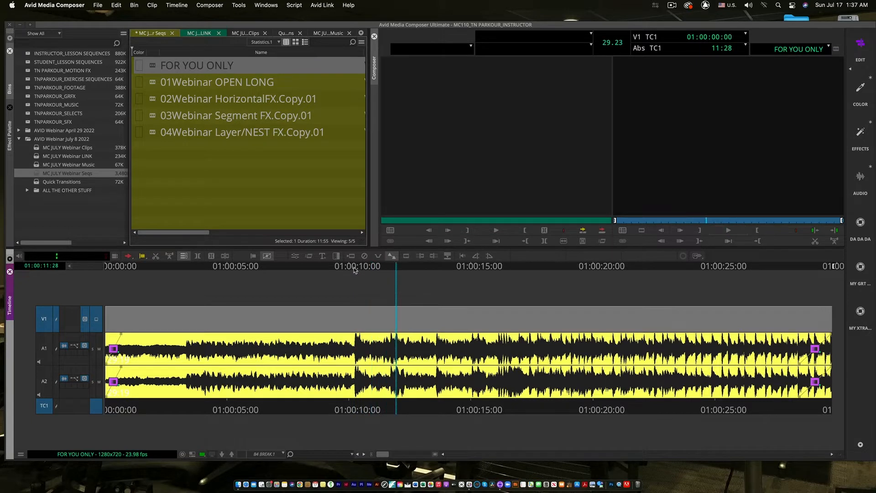
click(354, 271)
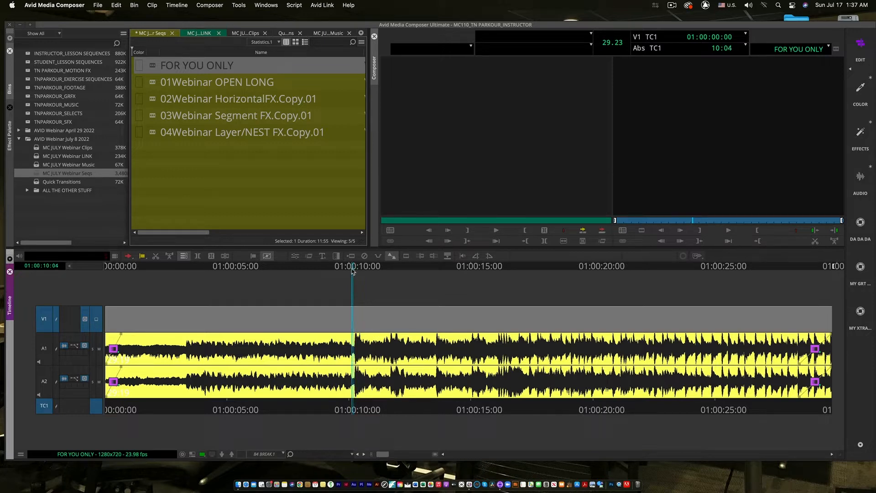
drag(353, 270, 95, 305)
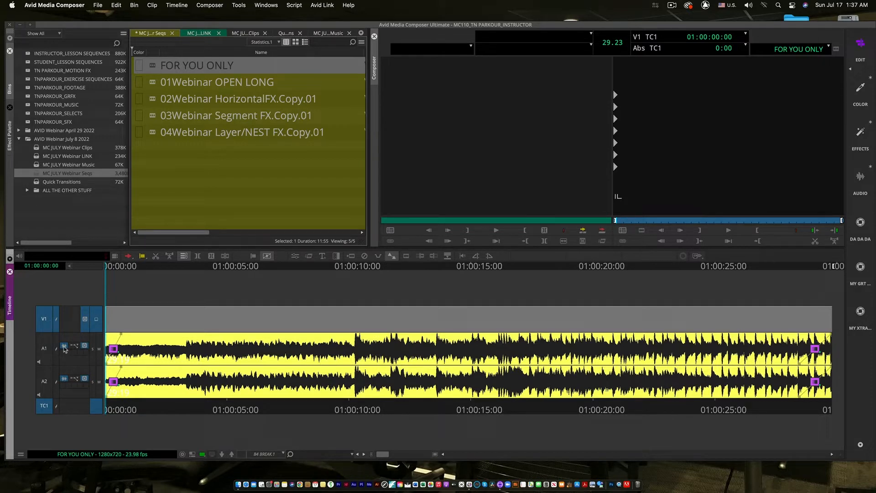
Step: Hide the waveforms on audio tracks A1 and A2 and collapse the Track Control Panel
click(64, 346)
click(64, 378)
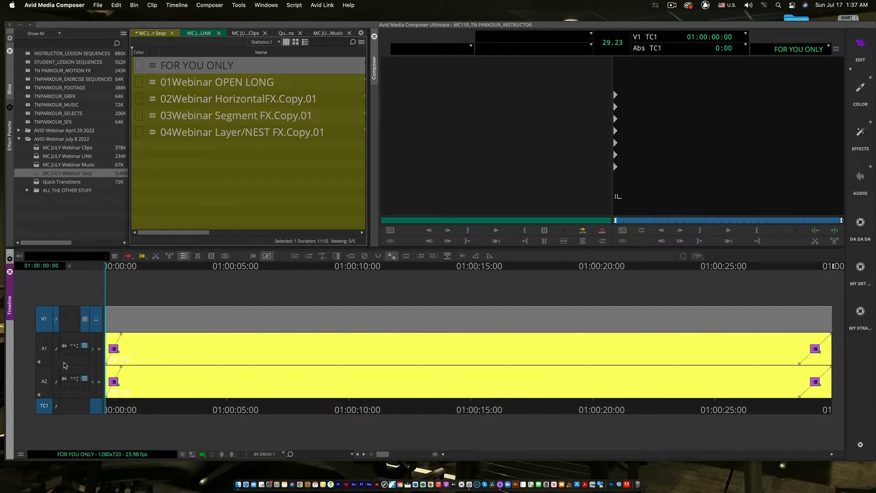
click(69, 266)
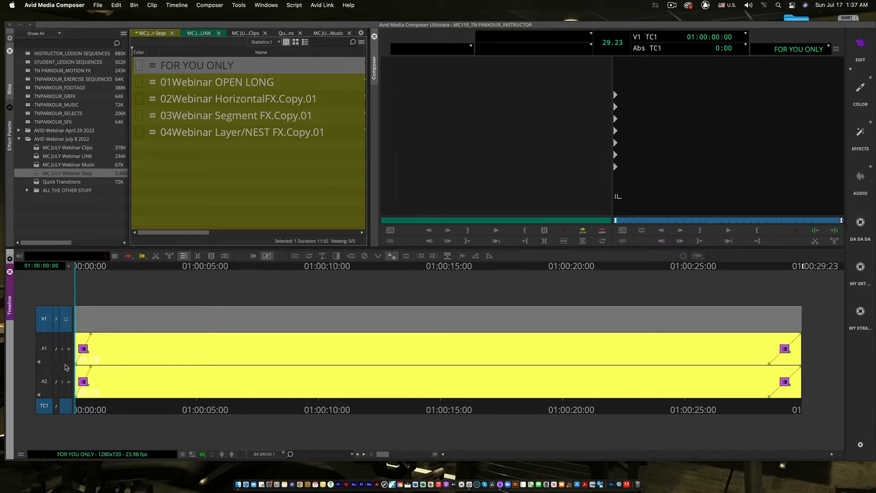
click(68, 267)
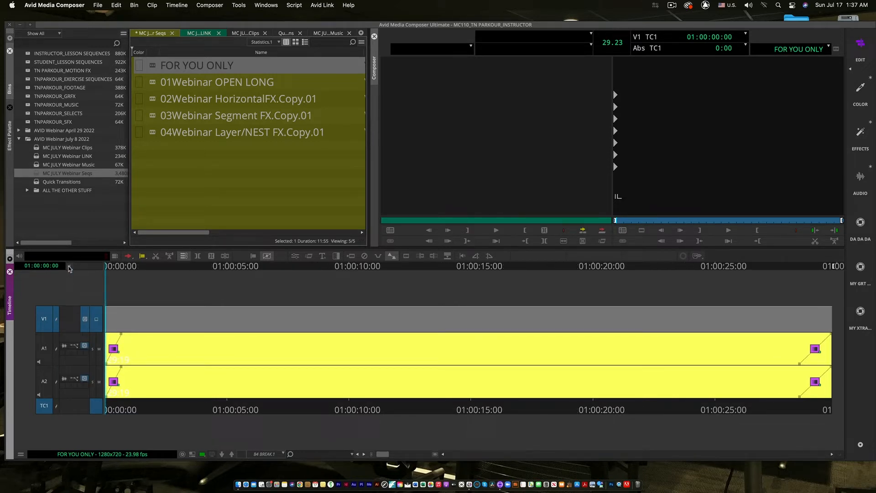
click(69, 267)
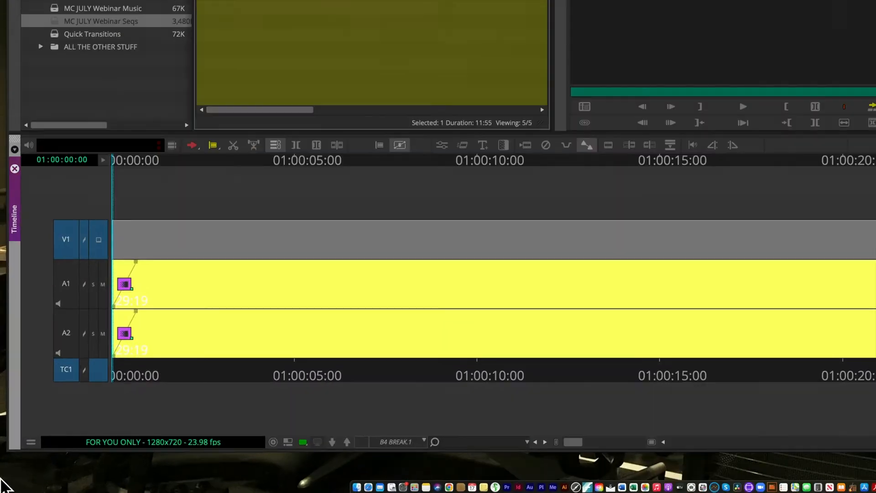
Step: Disallow per-track audio data settings and display the waveforms on all audio tracks of the timeline
click(30, 442)
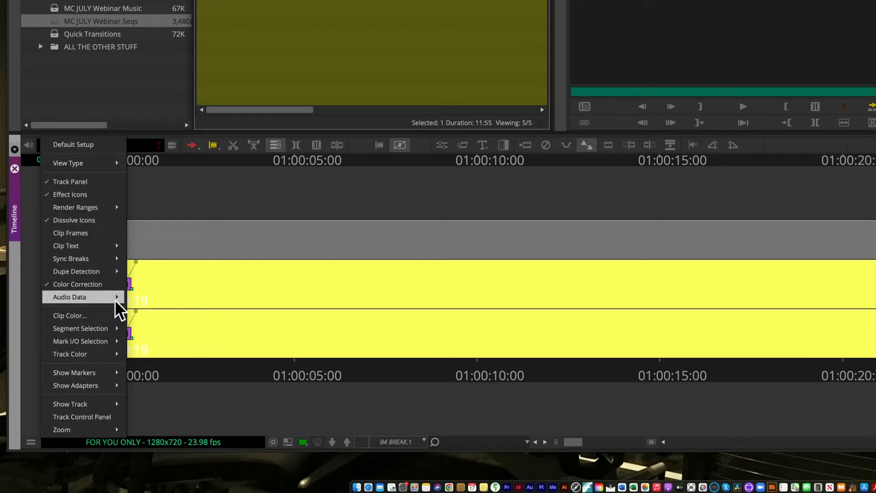
mouse_move(116, 308)
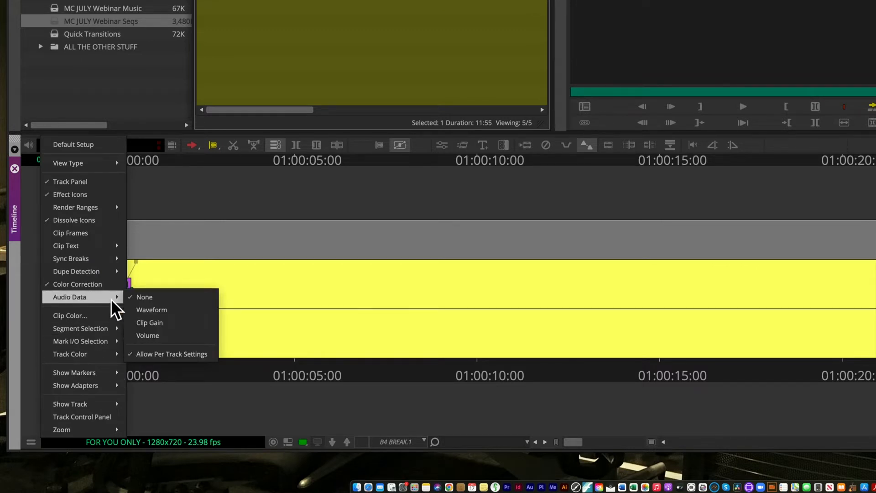
click(174, 354)
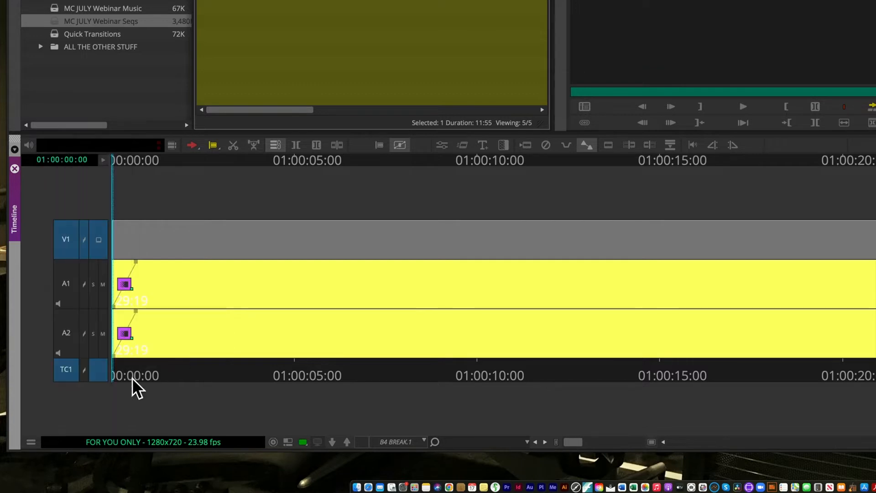
click(32, 442)
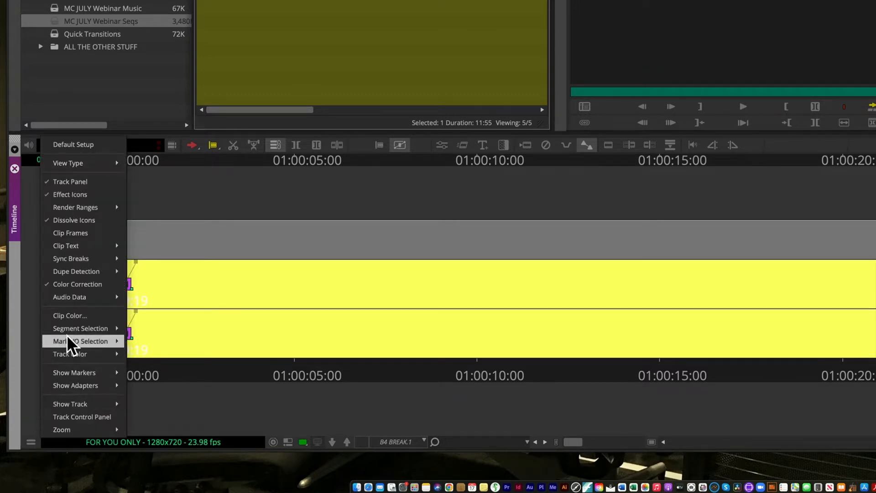
mouse_move(74, 296)
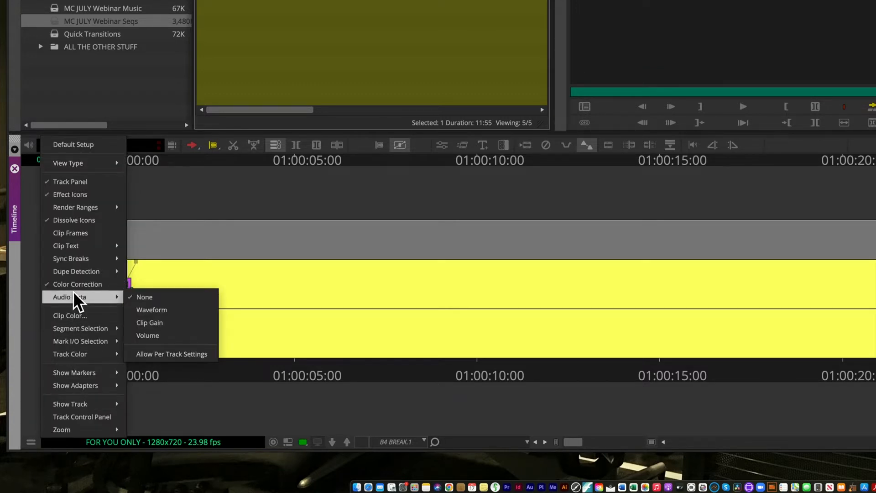
click(150, 310)
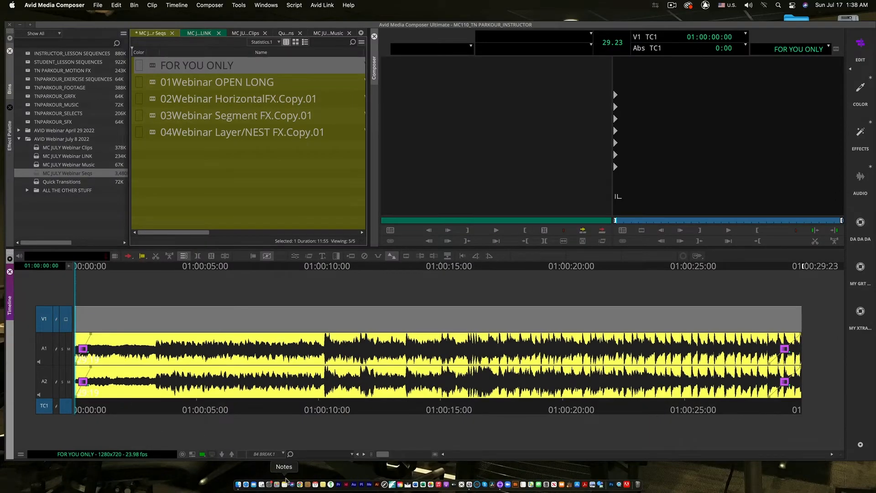
Step: Save the current timeline setup as a new timeline view named WAVES ONLY 123
click(284, 455)
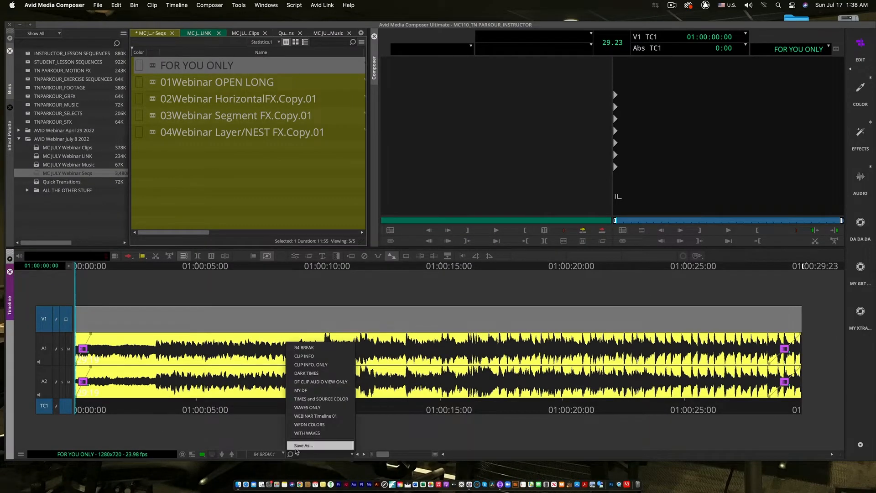
click(297, 447)
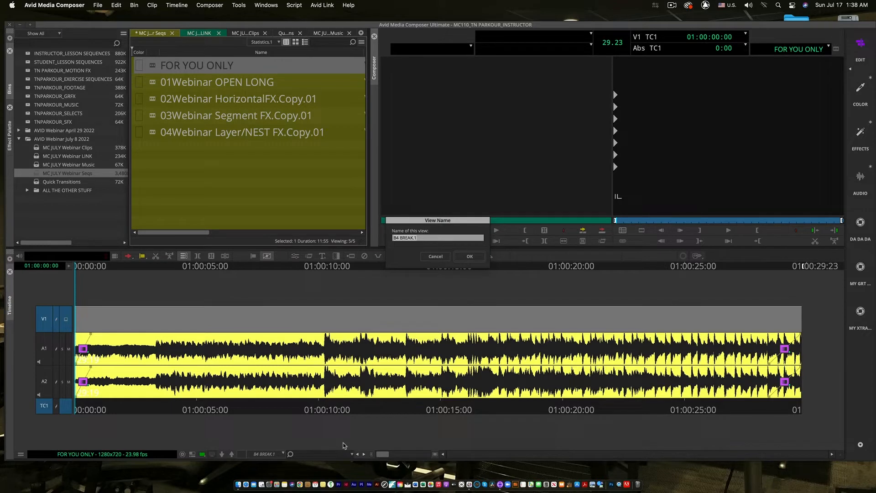
text(WAVES ONLY 123)
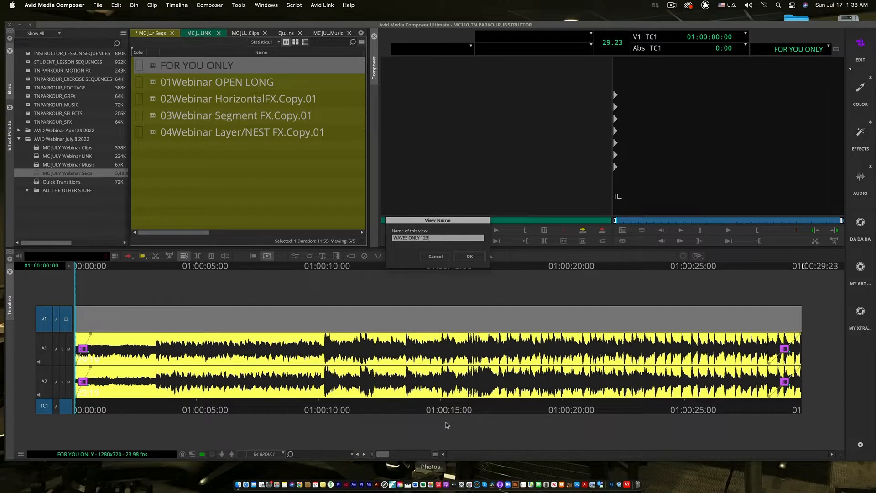
click(478, 257)
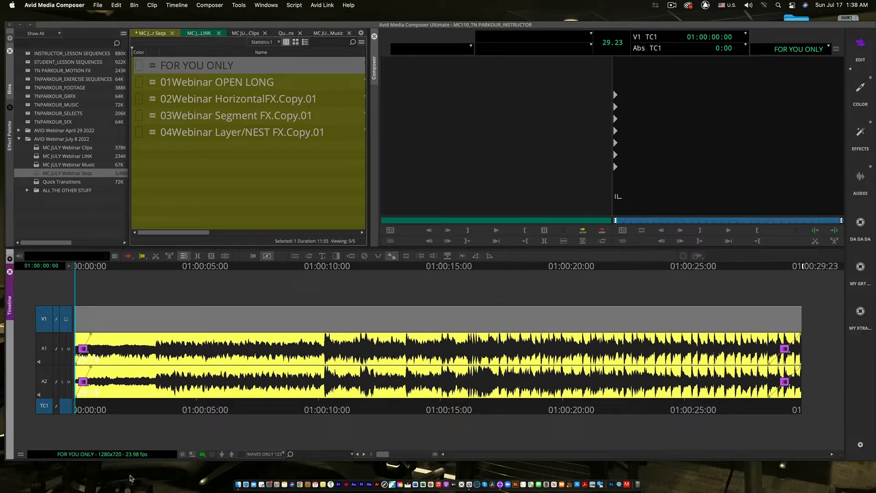
Step: Switch the timeline to the MY DF view, and return it to the WAVES ONLY 123 view
click(283, 453)
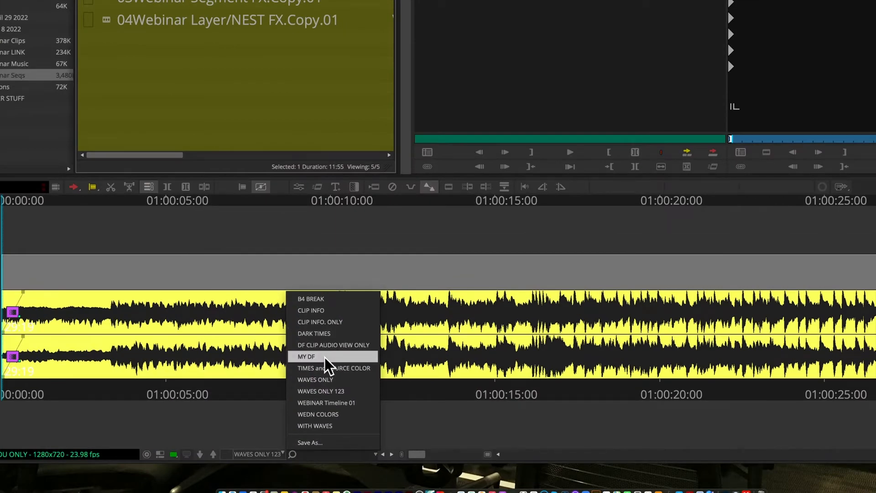
click(315, 364)
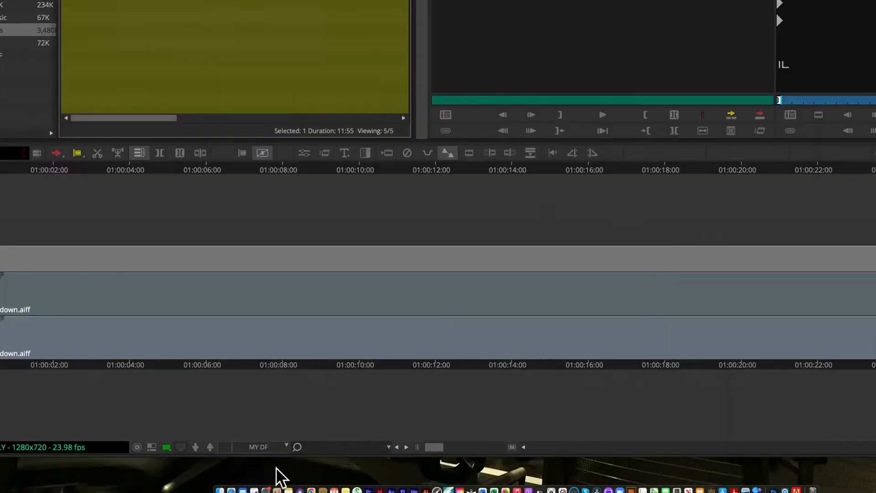
click(285, 446)
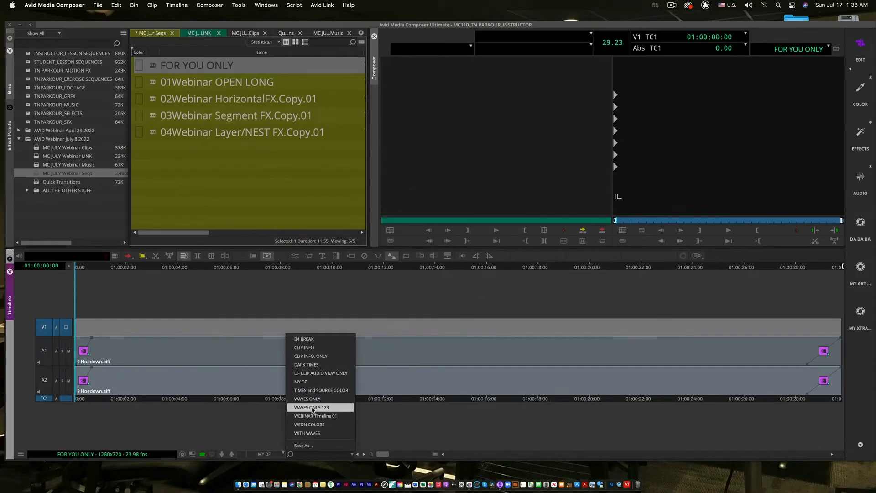
click(329, 398)
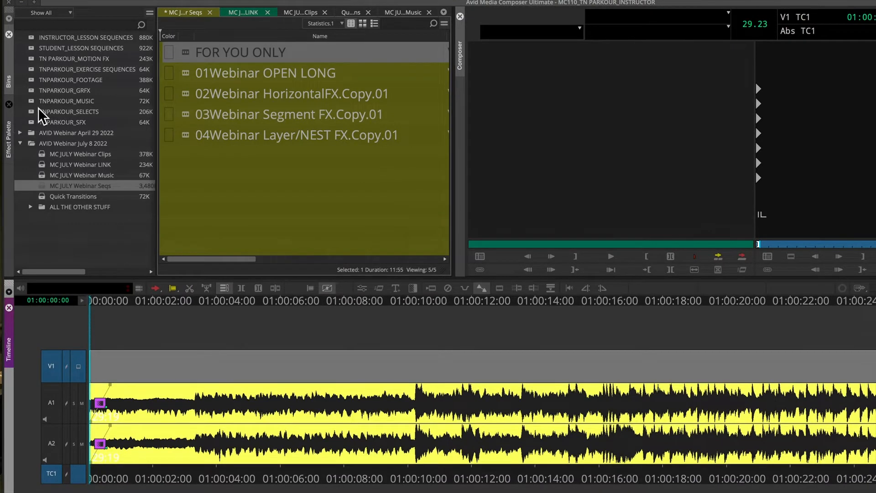
Step: Select the clips from crossing street to R05_57 Bike Stands.sub.01 in the TNPARKOUR_SELECTS bin, and clear the sequence's in and out marks
double_click(33, 112)
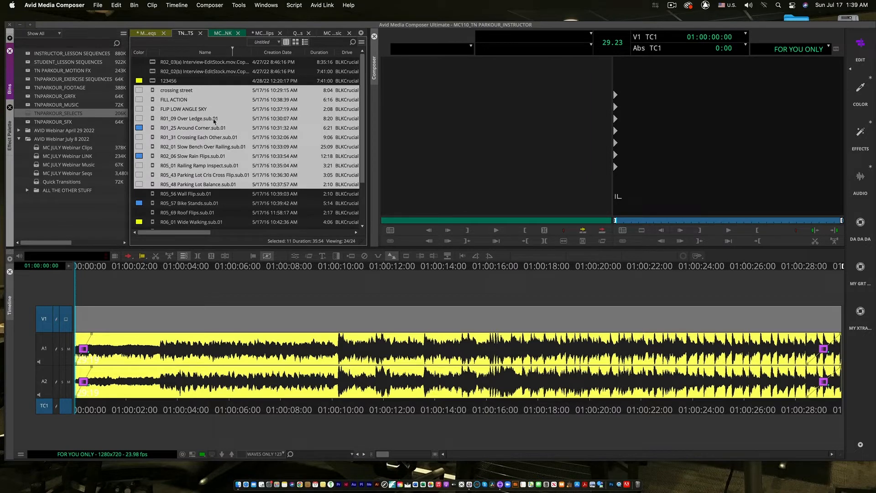
click(152, 92)
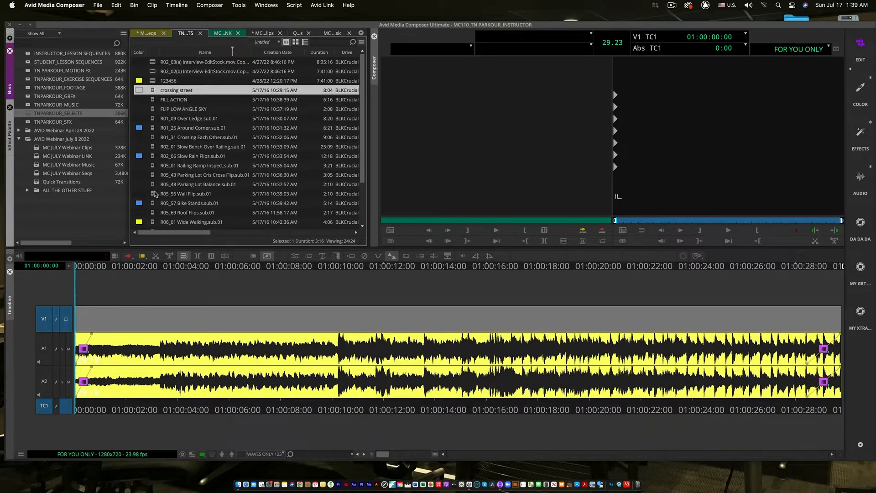
shift+click(154, 203)
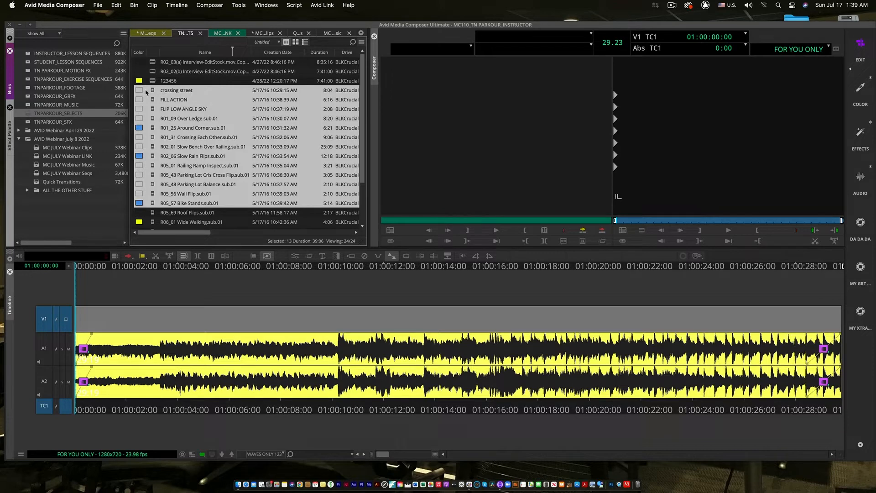
click(731, 163)
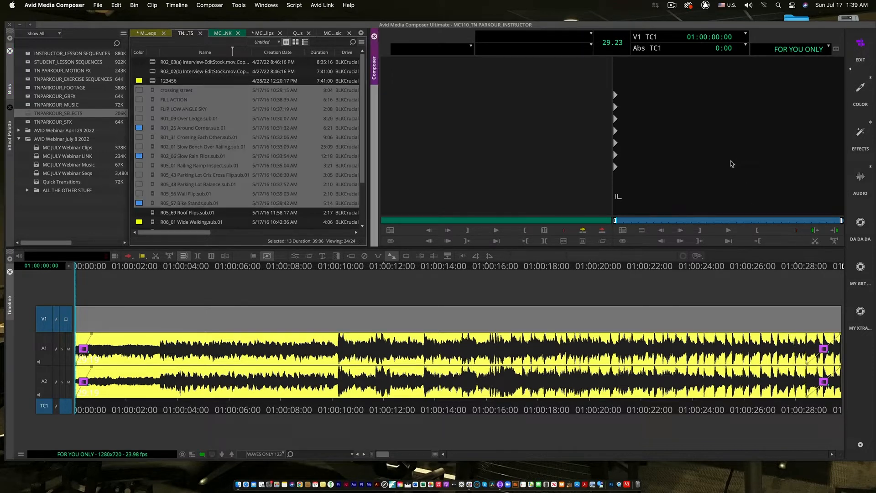
key(g)
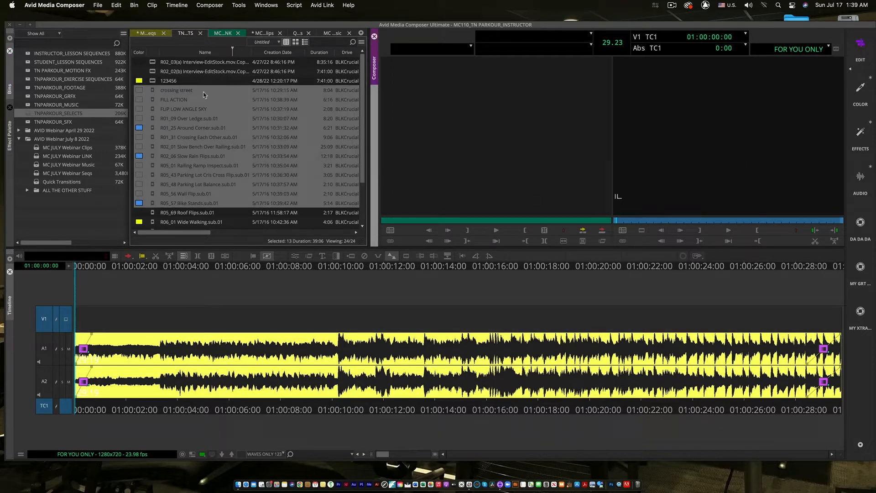
Step: Edit the selected clips onto track V1 from the sequence start, and scrub the whole sequence, parking the playhead at 01:00:02:09
click(153, 96)
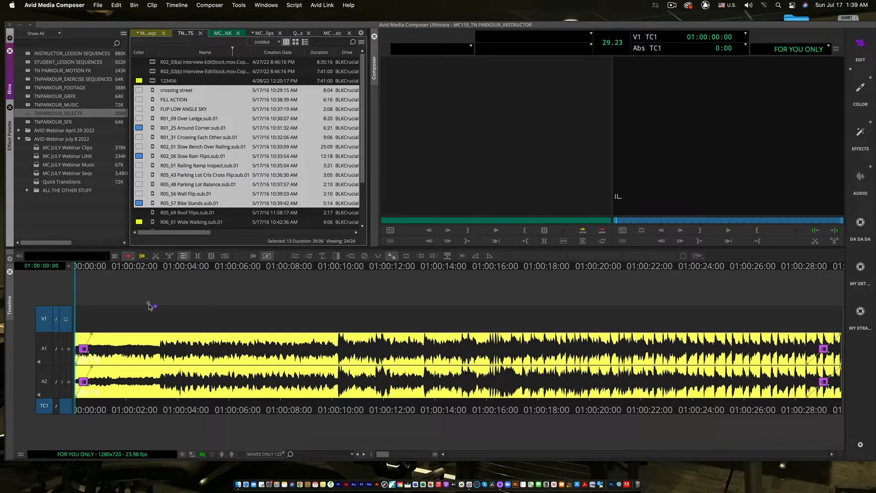
drag(104, 320, 80, 324)
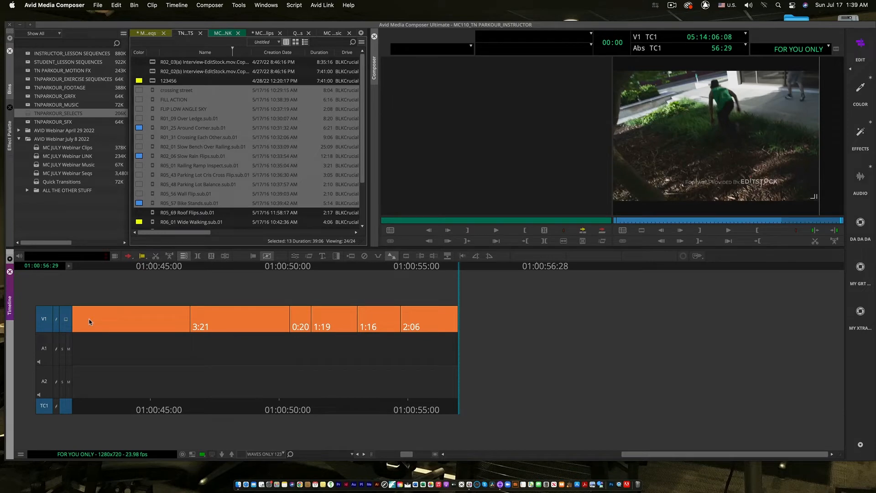
key(super+slash)
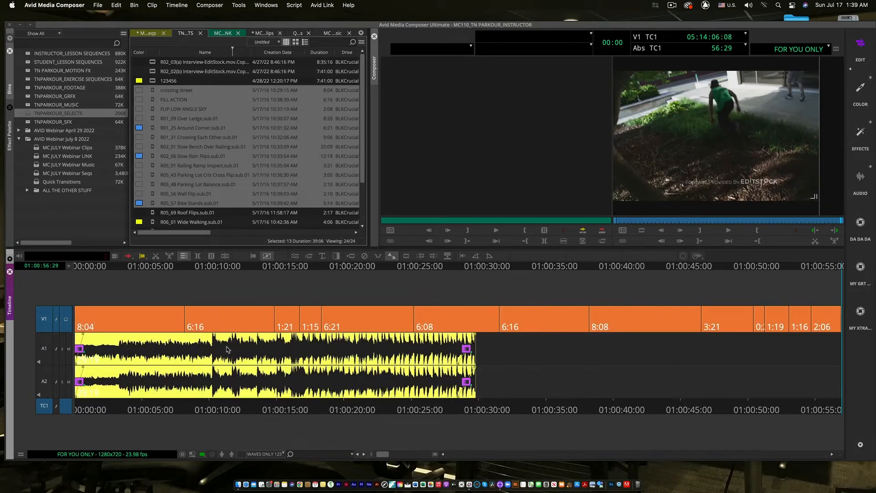
drag(141, 270, 461, 278)
drag(576, 285, 109, 306)
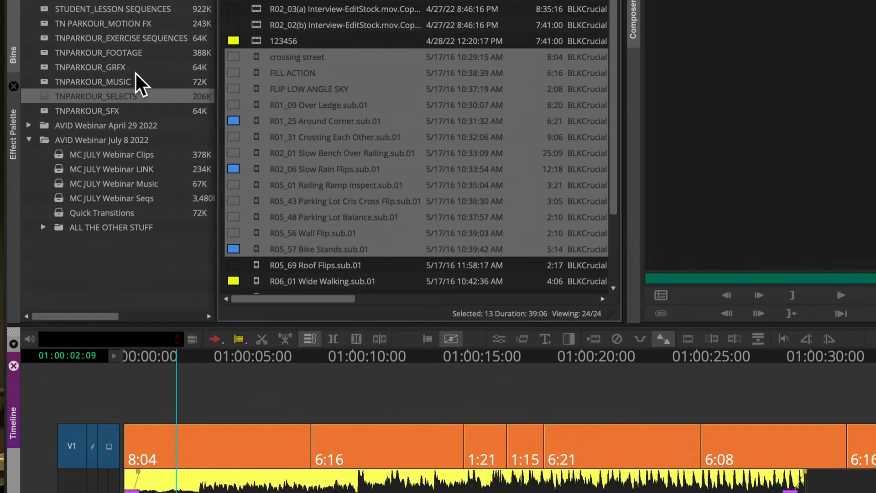
Step: Assign a bright pink-red clip color to all the selected clips in the TNPARKOUR_SELECTS bin
click(232, 58)
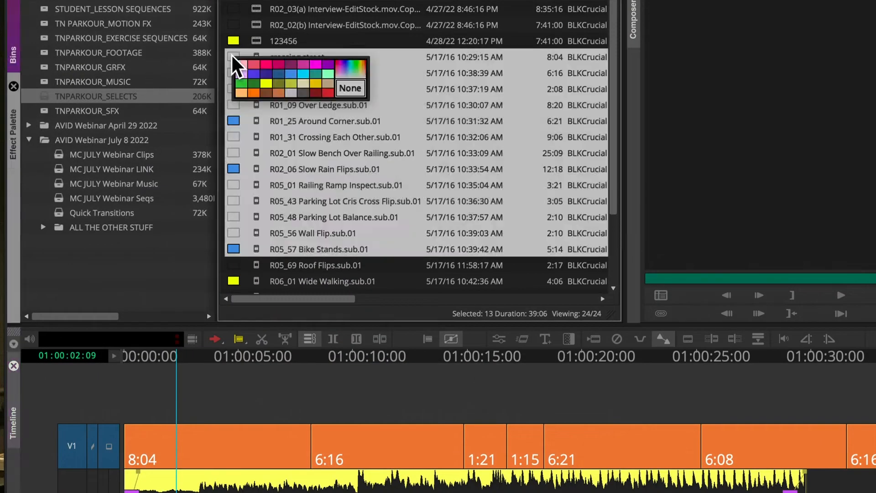
click(268, 66)
click(232, 76)
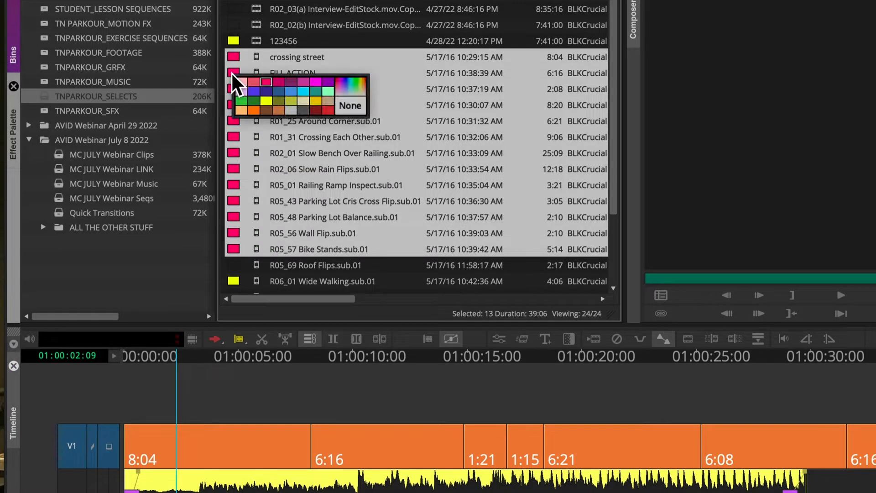
click(371, 137)
Step: Color FILL ACTION yellow, FLIP LOW ANGLE SKY dark blue, R01_09 Over Ledge.sub.01 light blue, R01_25 Around Corner.sub.01 beige, and R01_31 Crossing Each Other.sub.01 magenta
click(234, 73)
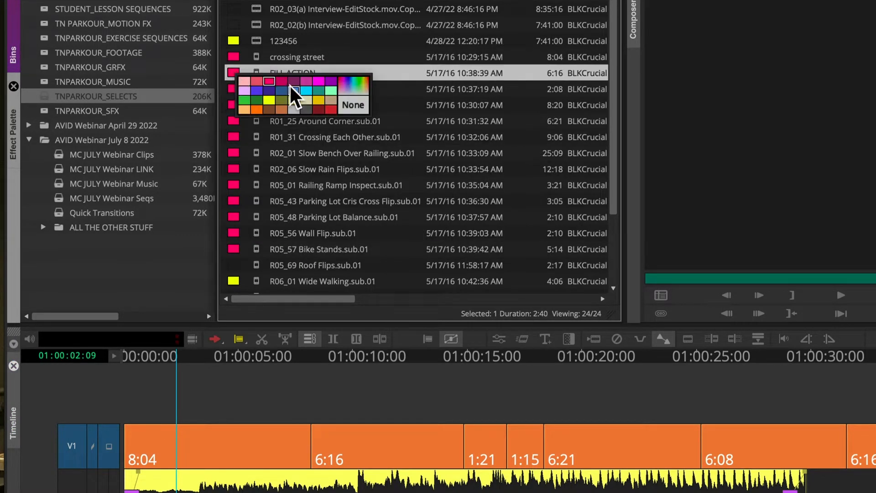
click(273, 100)
click(233, 88)
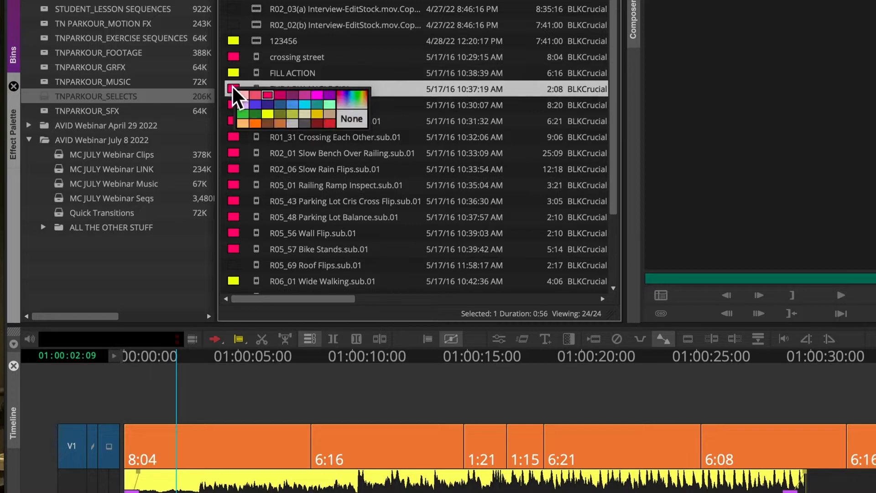
click(283, 105)
click(233, 104)
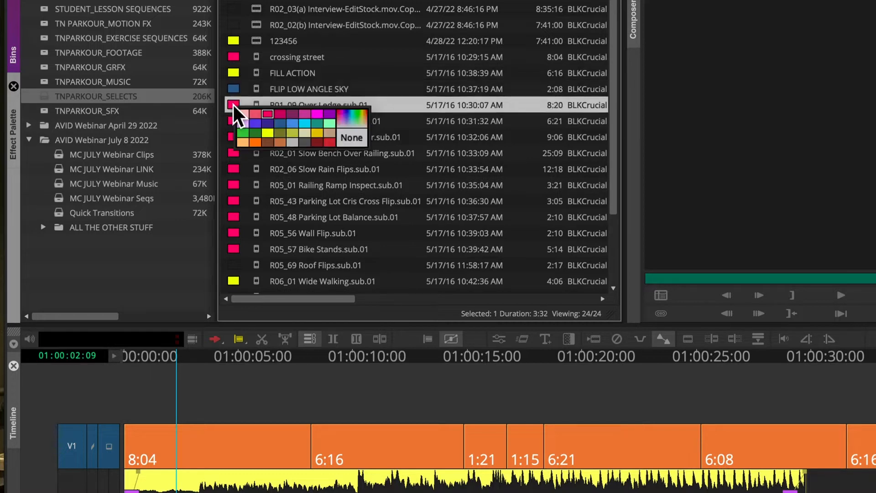
click(297, 127)
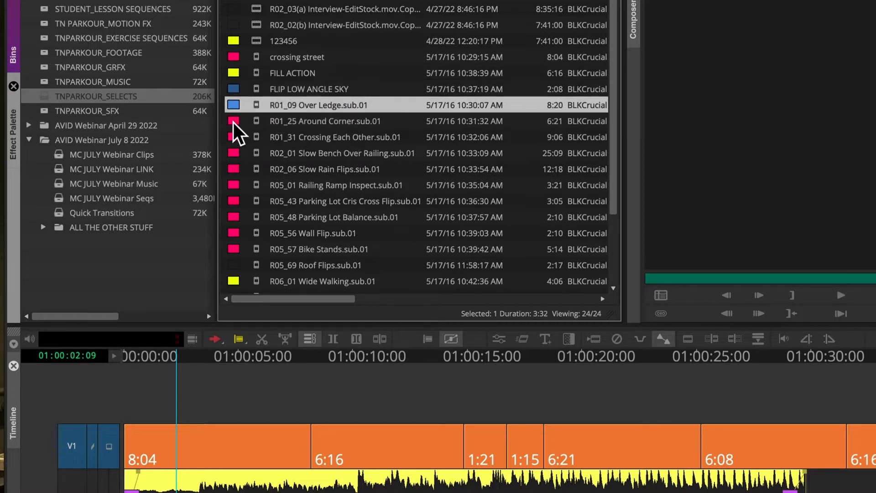
click(233, 121)
click(303, 148)
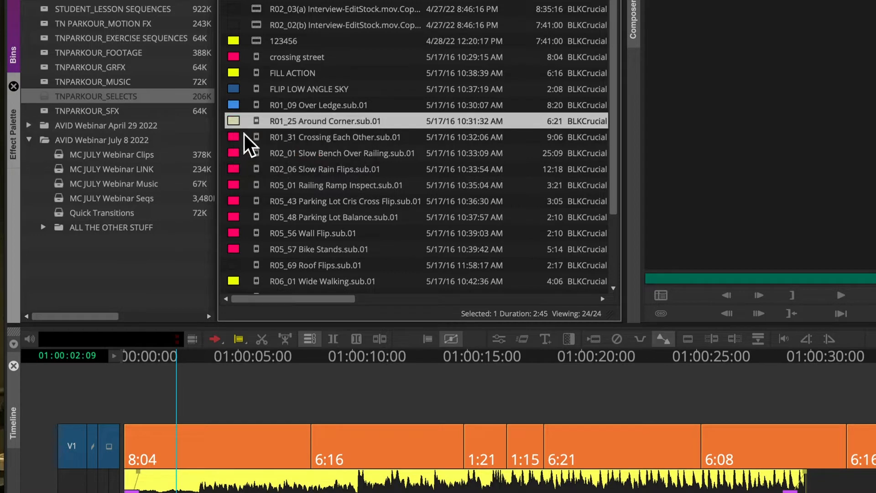
click(234, 137)
click(319, 145)
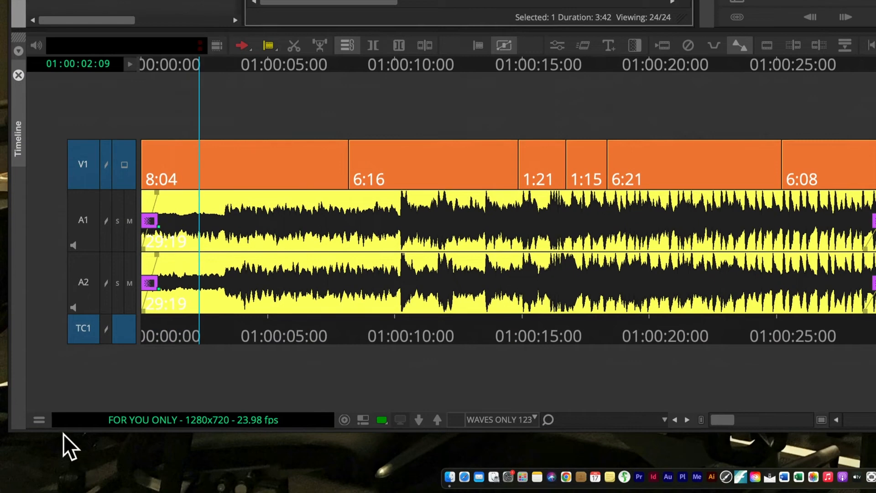
Step: Enable Source clip colors in the timeline, and move the playhead to 01:00:05:10 in the first clip
click(37, 421)
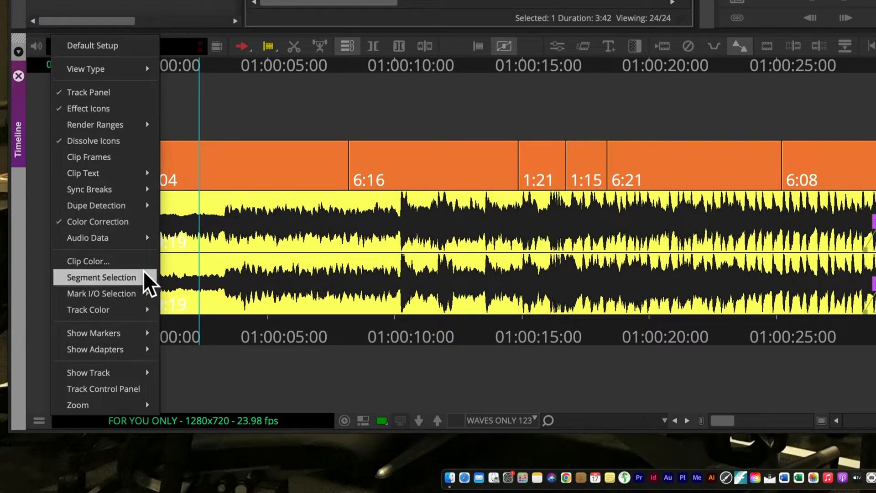
click(107, 261)
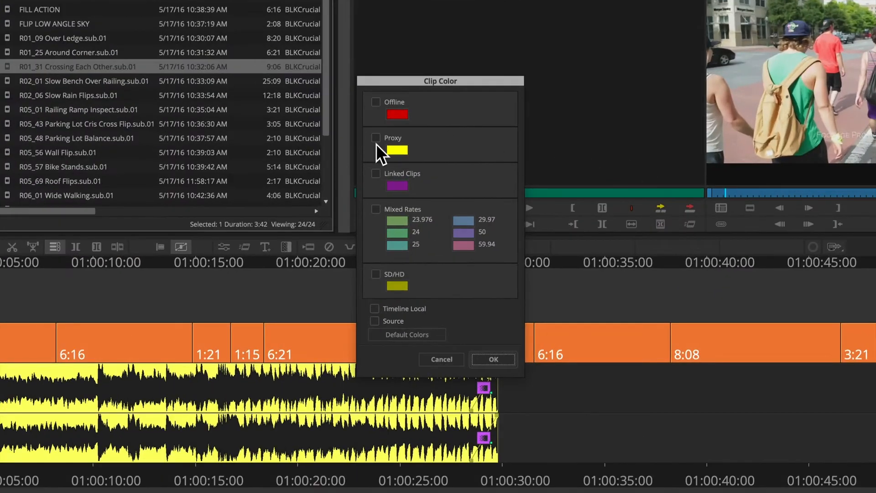
click(375, 321)
click(493, 359)
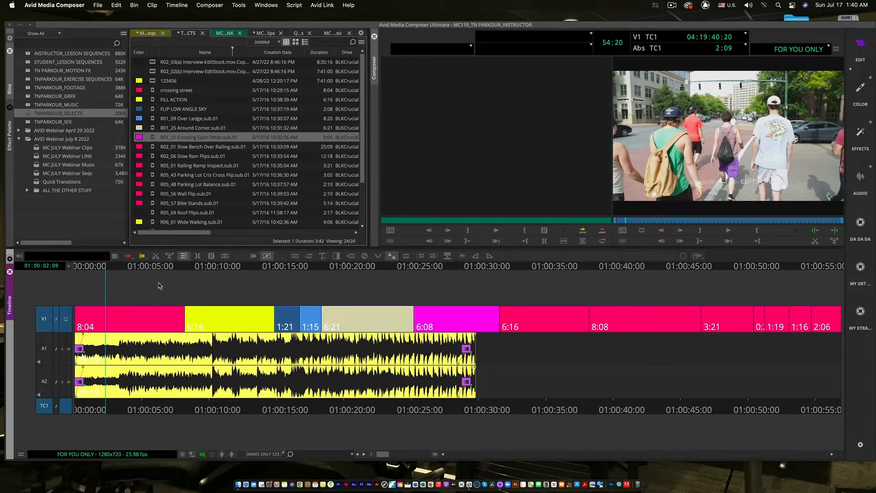
click(146, 269)
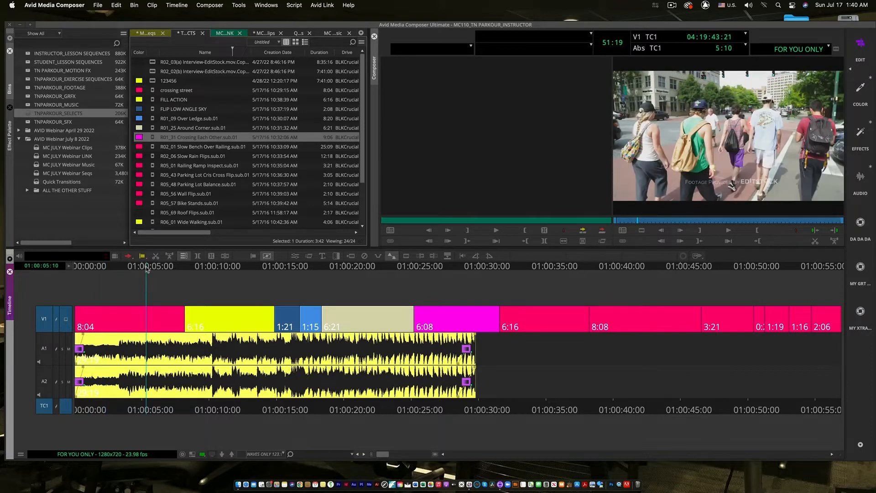
Step: Scrub through the yellow FILL ACTION clip on V1, parking the playhead at 01:00:12:29
click(208, 276)
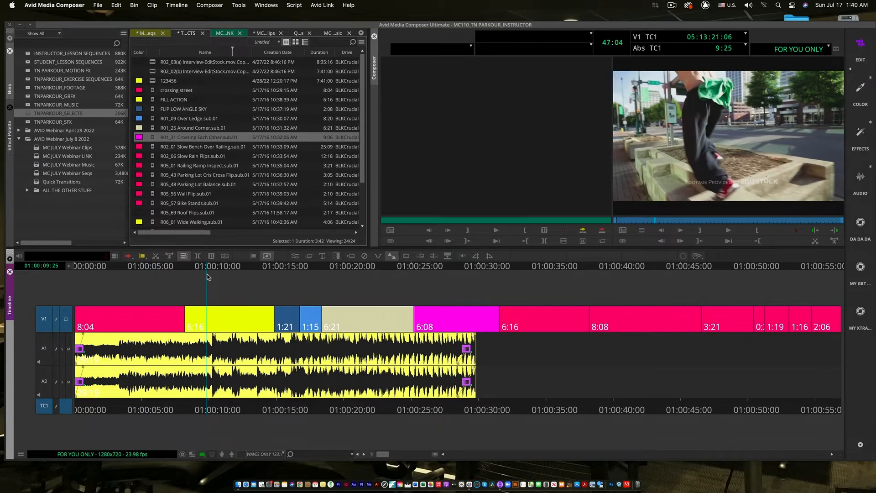
drag(207, 276, 250, 299)
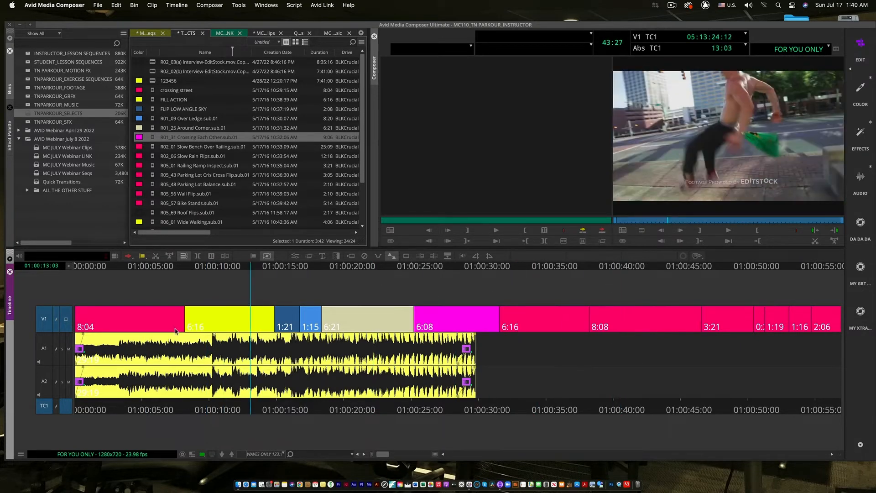
click(249, 273)
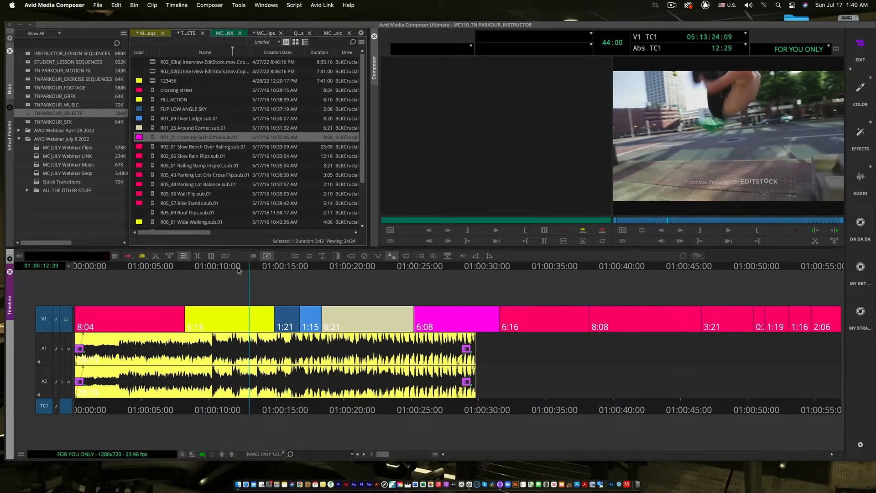
Step: Play the sequence from its start to 01:00:03:11 and ripple-trim the first pink-red clip's tail to the playhead
key(Home)
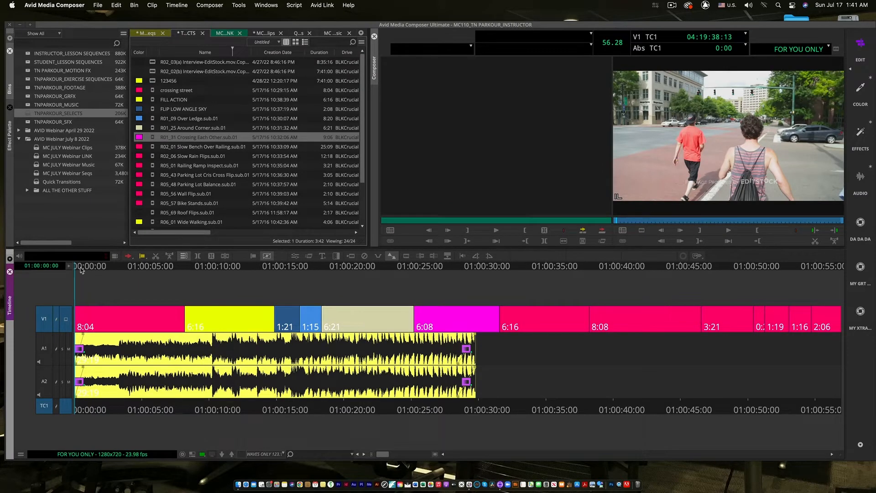
key(space)
key(Home)
key(space)
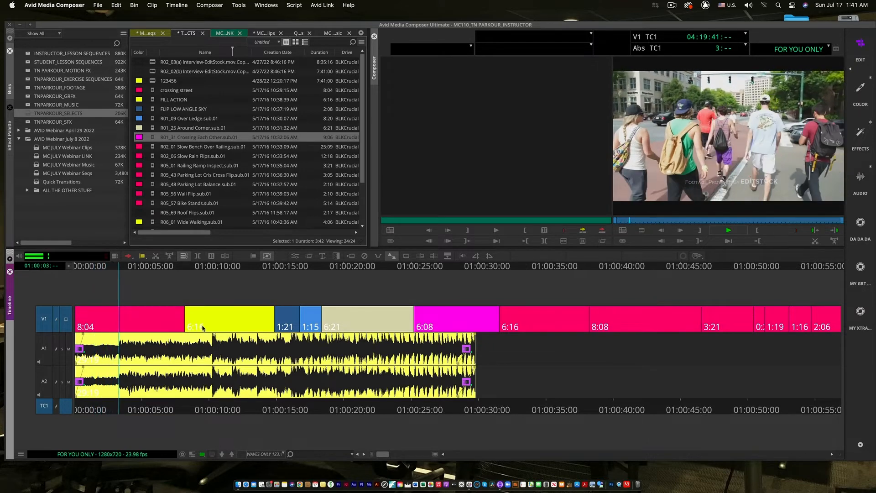
key(space)
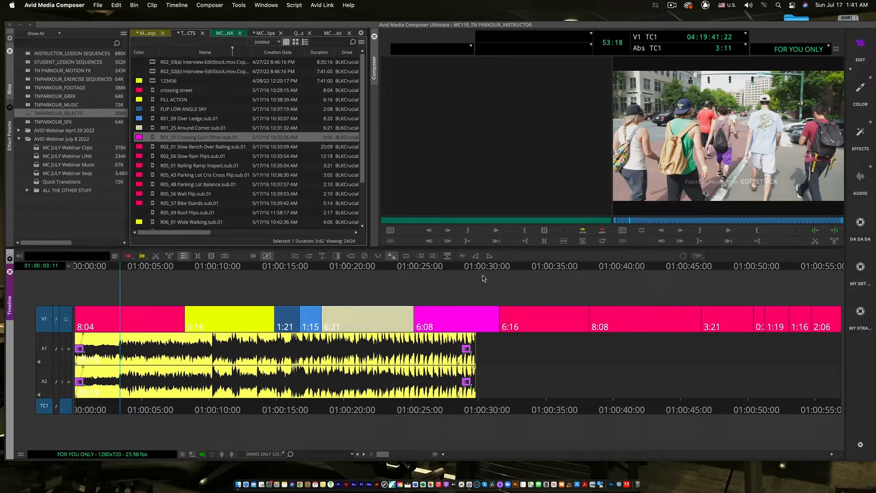
click(433, 255)
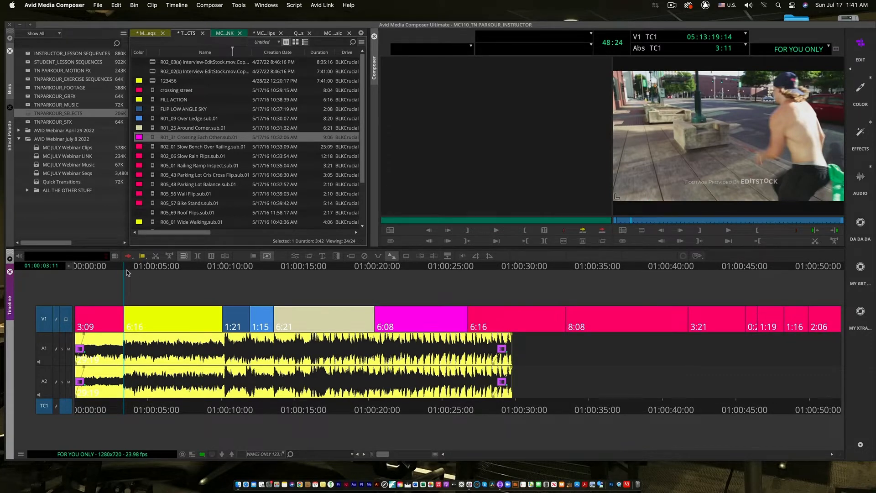
Step: Play on to 01:00:06:26 and ripple-trim the yellow clip's tail to the playhead
key(space)
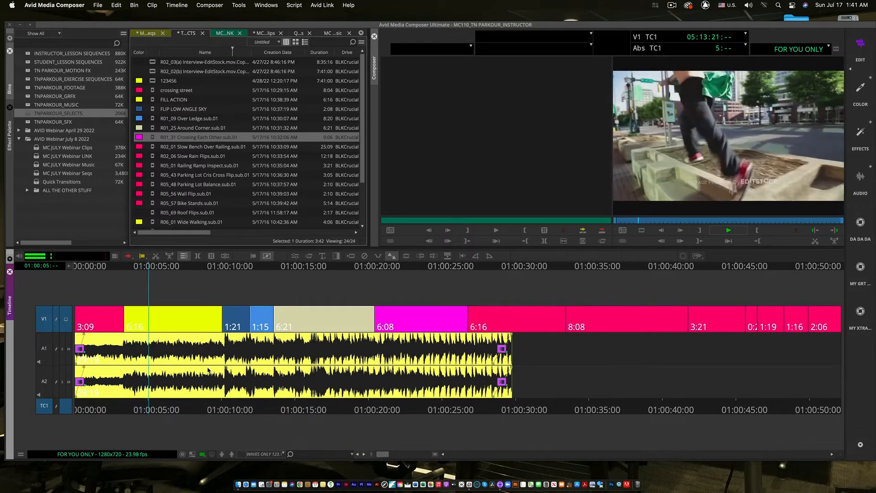
key(space)
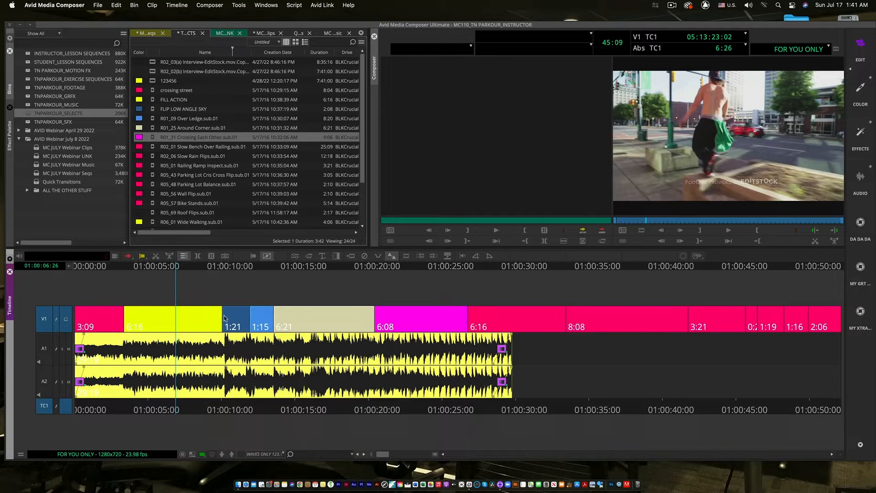
click(433, 256)
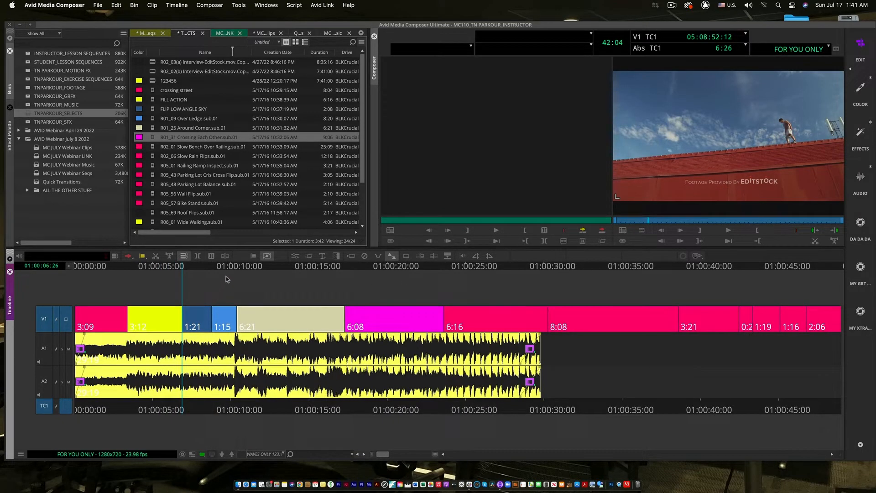
Step: Skip ahead to 01:00:10:06, play to 01:00:12:01, and ripple-trim the beige clip's tail to the playhead
drag(201, 270, 235, 275)
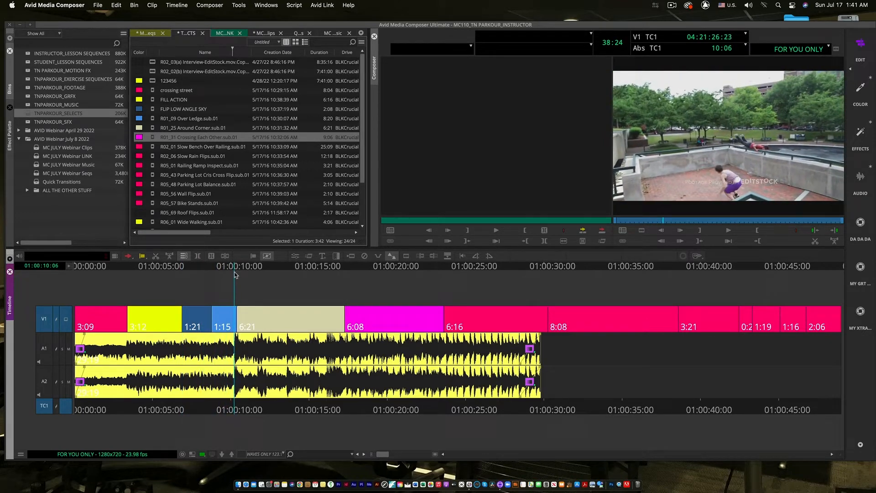
key(space)
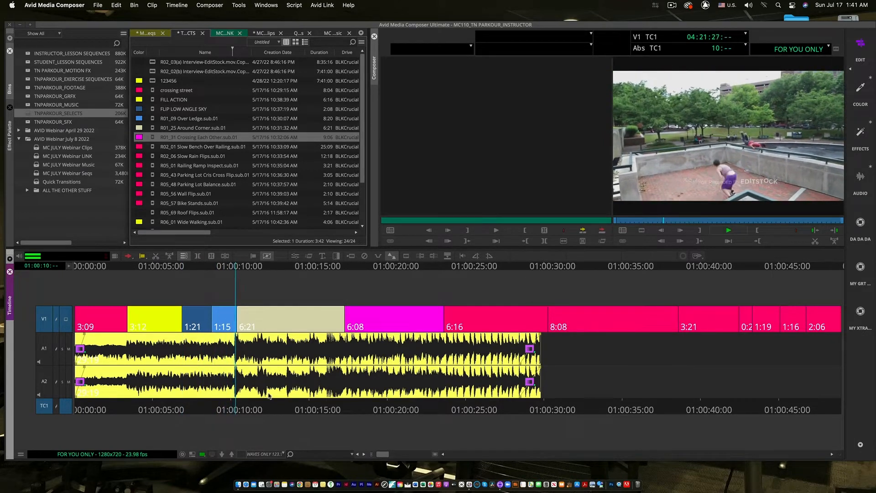
key(space)
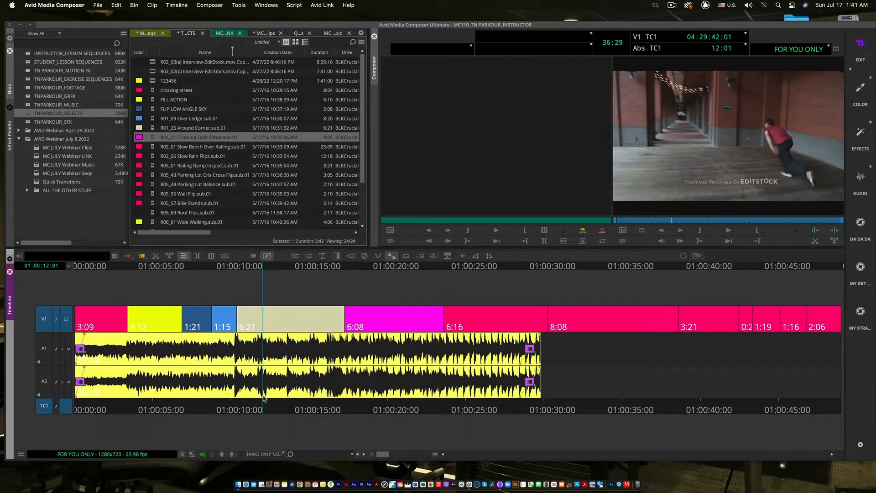
click(433, 257)
Step: Ripple-trim the magenta clip's tail at 01:00:13:20 and the following pink-red clip's tail at 01:00:15:08 while playing the sequence
key(space)
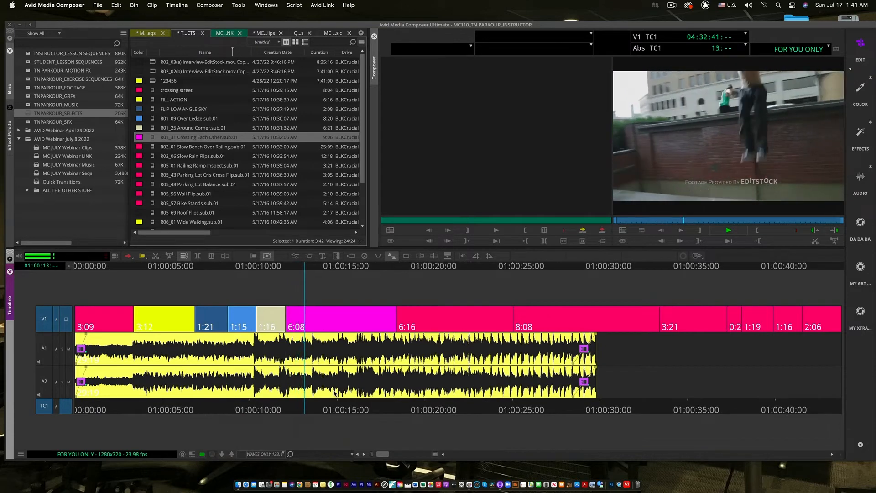
key(space)
click(434, 258)
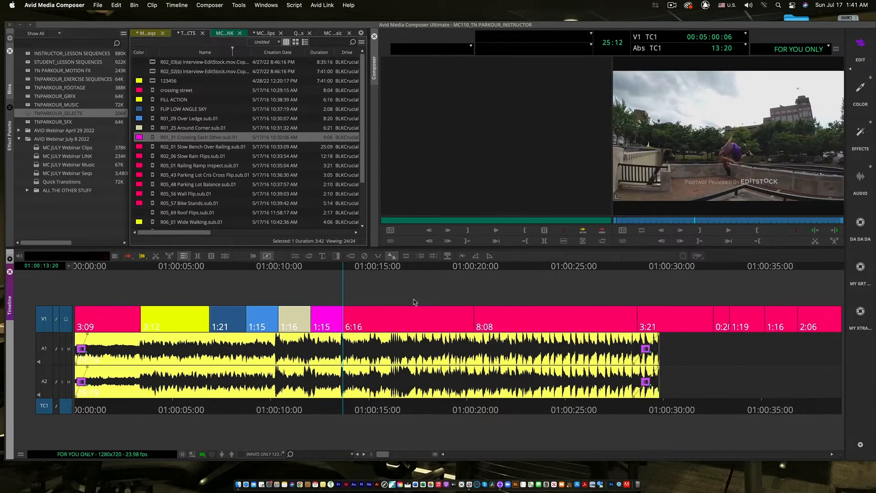
key(space)
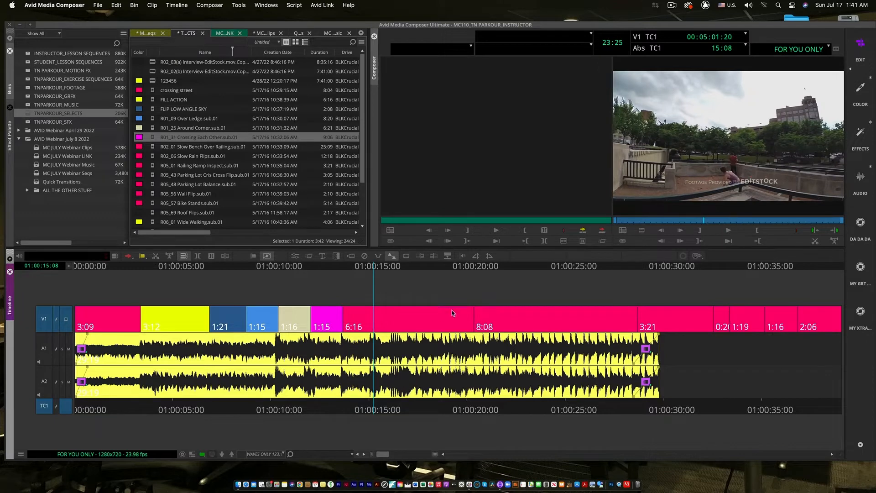
click(434, 256)
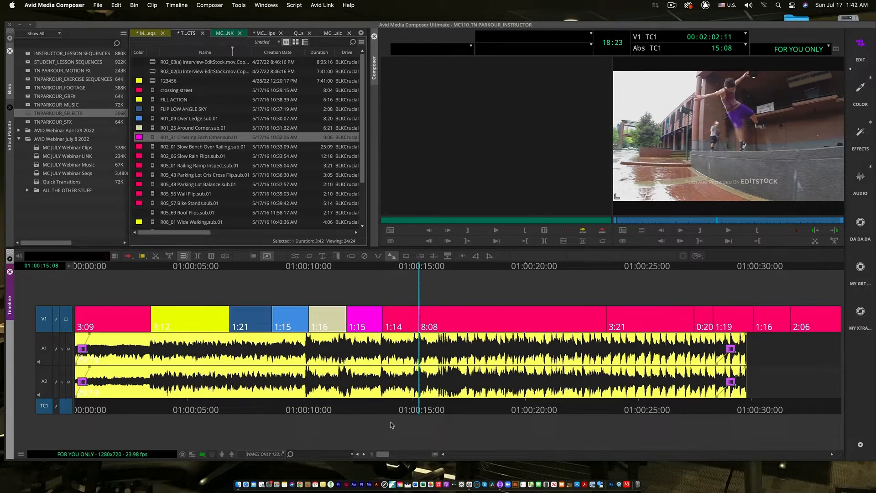
Step: Match frame track V1 at 01:00:14:13 in the pink-red clip after the magenta one, and find its source clip in the bin
click(402, 268)
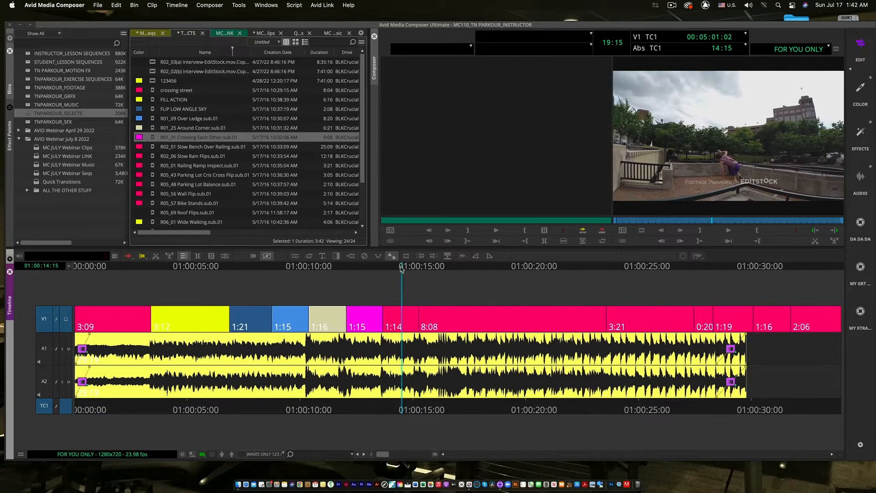
drag(401, 268, 400, 270)
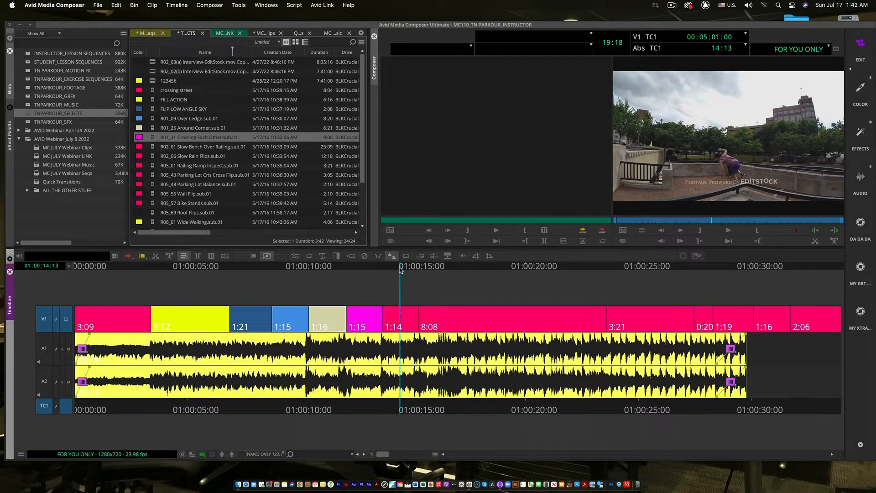
right_click(45, 321)
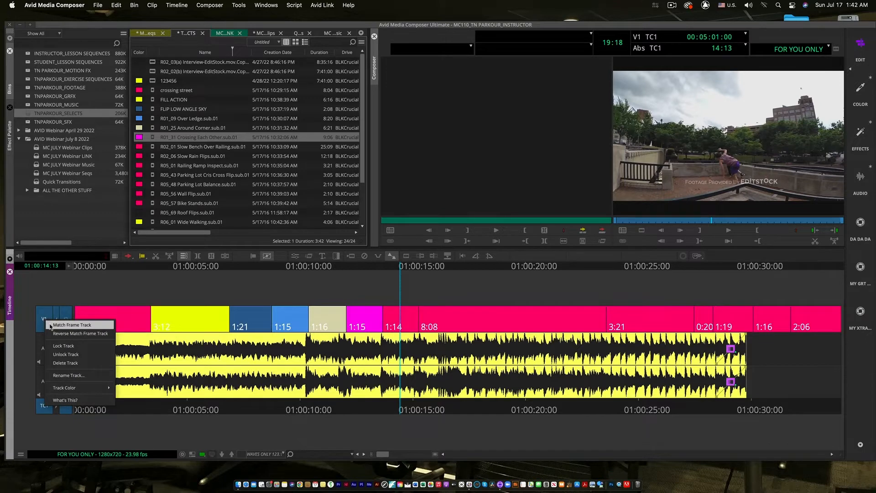
click(68, 324)
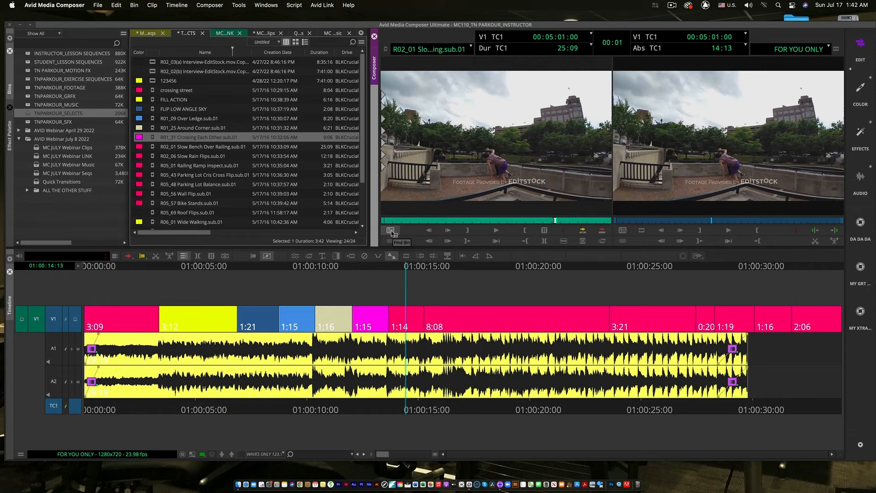
click(391, 231)
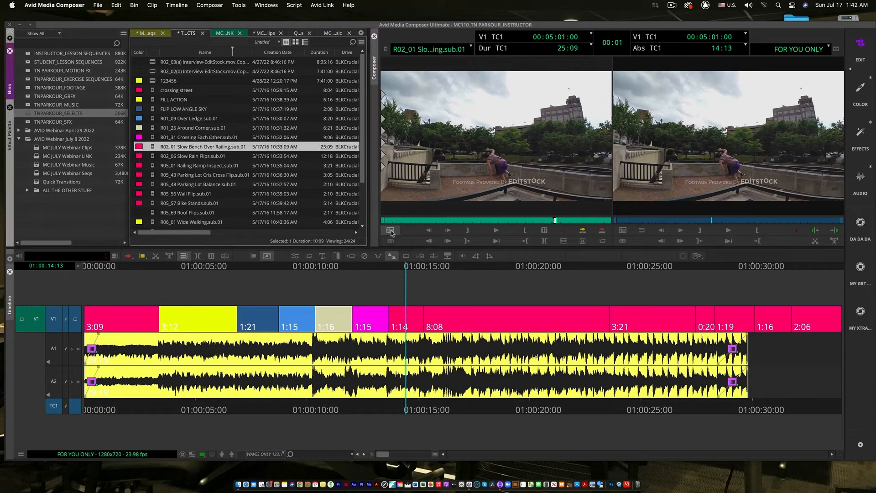
Step: Color R02_01 Slow Bench Over Railing.sub.01 light green and R02_06 Slow Rain Flips.sub.01 Sea Foam in the bin
click(138, 146)
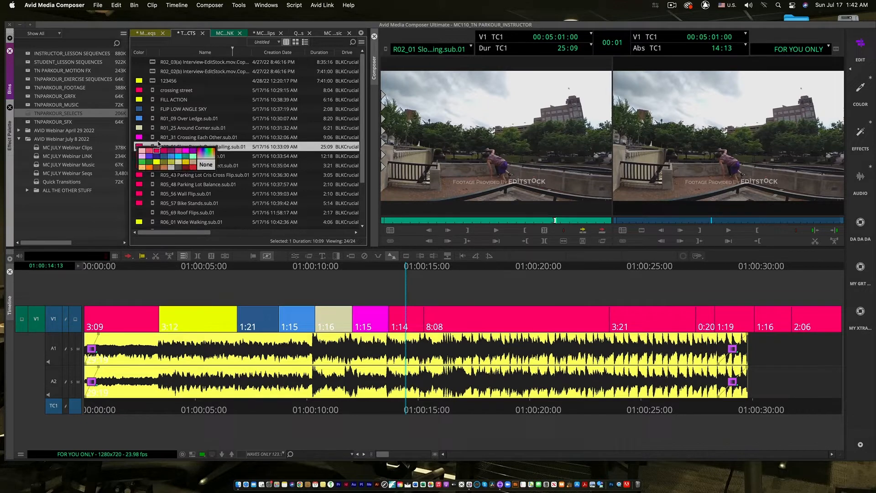
click(193, 157)
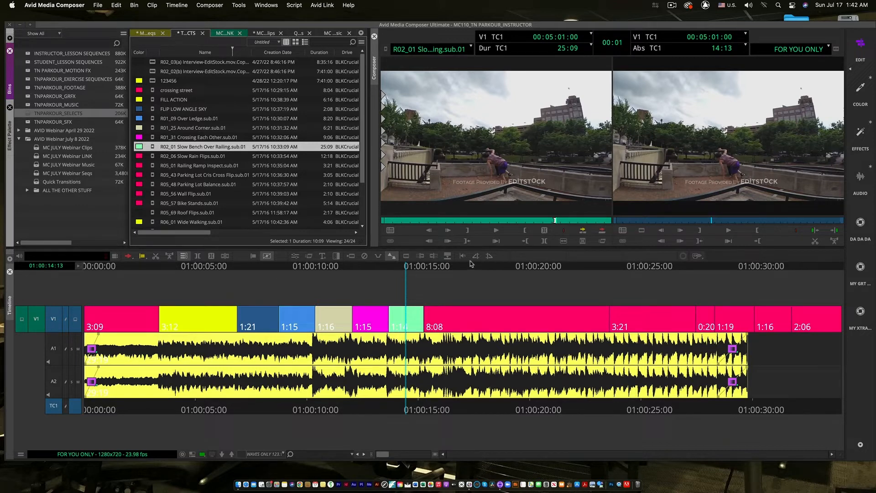
click(140, 158)
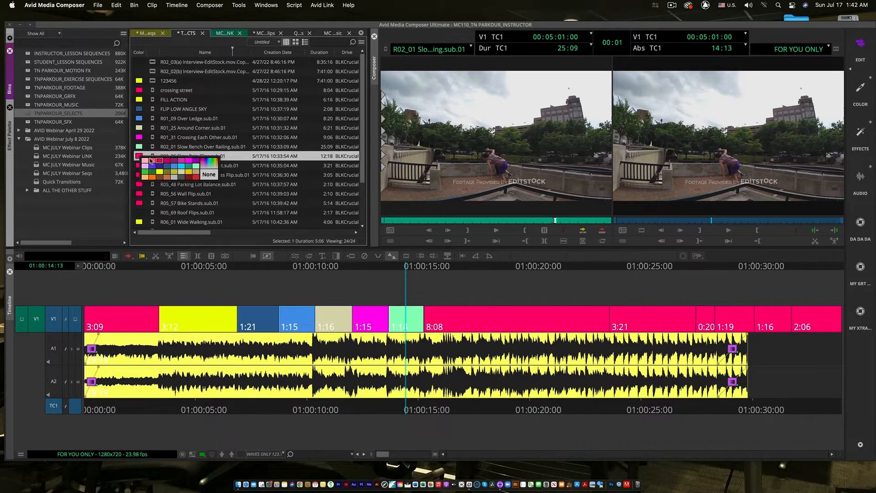
click(211, 168)
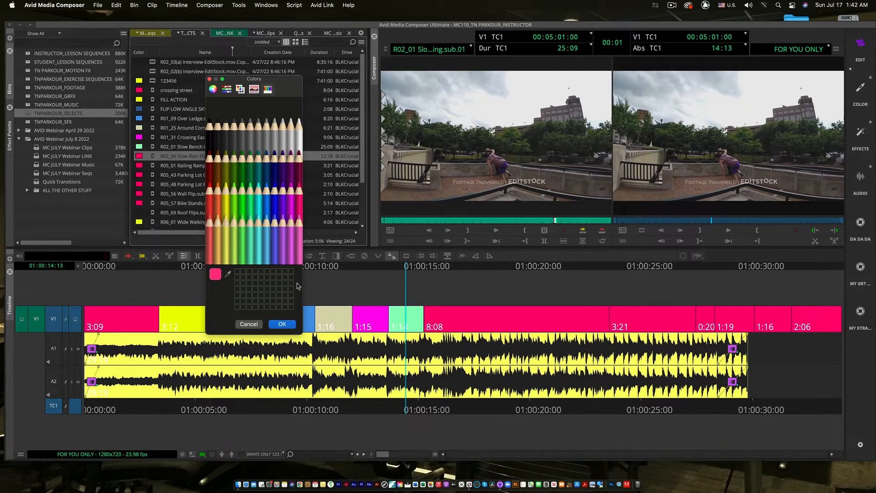
click(251, 202)
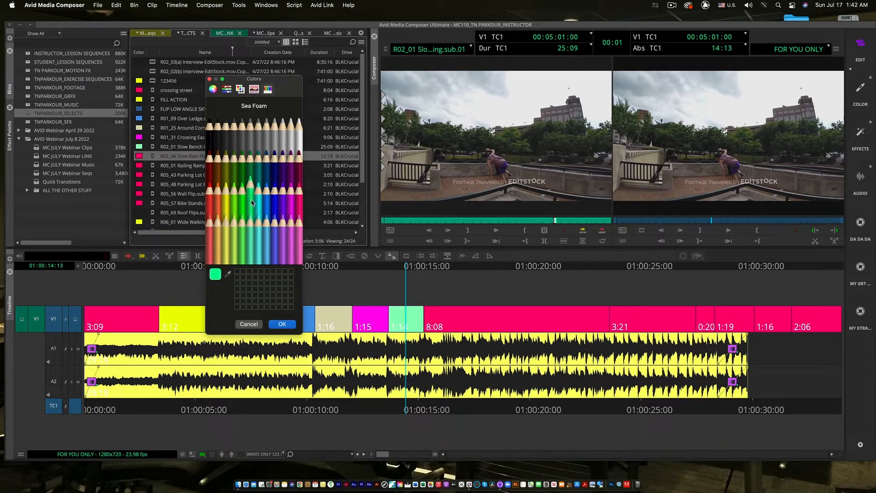
click(283, 324)
Step: Color R05_01 Railing Ramp Inspect.sub.01 Banana and R05_43 Parking Lot Cris Cross Flip.sub.01 light magenta in the bin
click(139, 165)
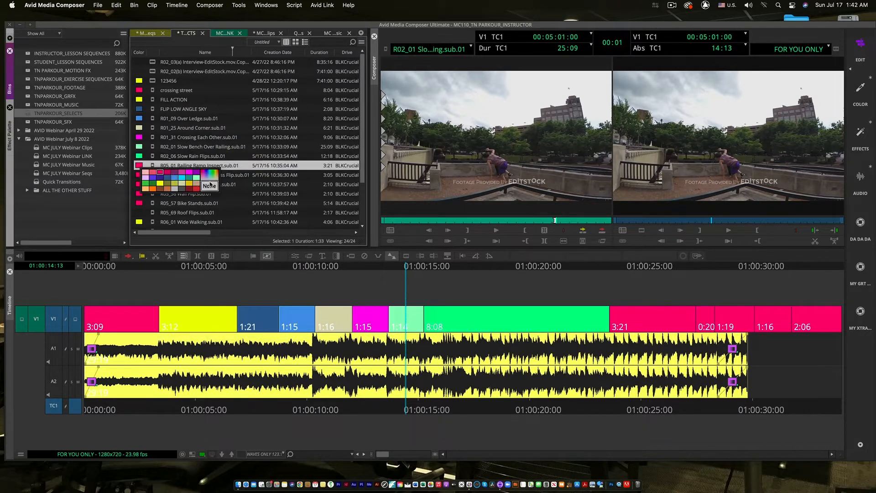
click(214, 173)
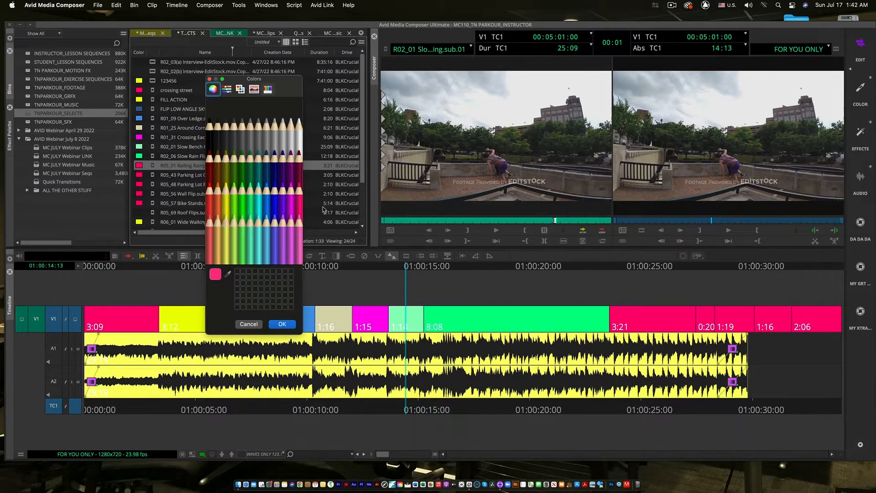
click(218, 221)
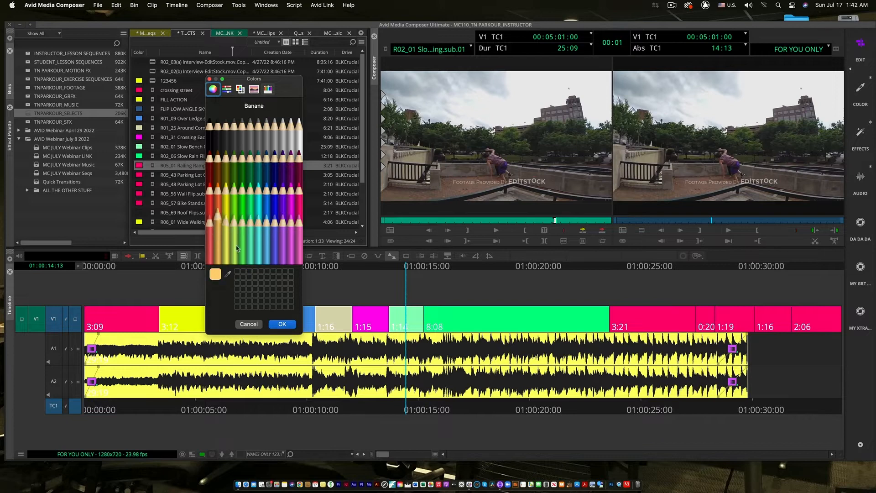
click(283, 325)
click(139, 176)
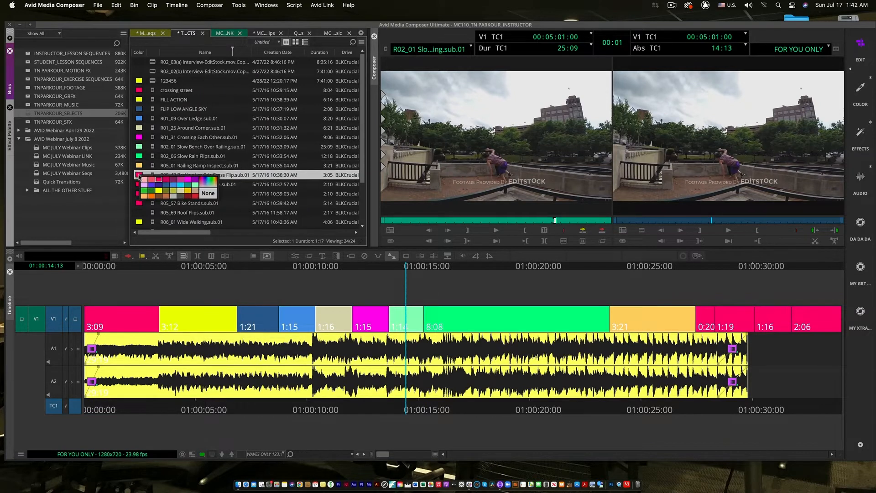
click(214, 181)
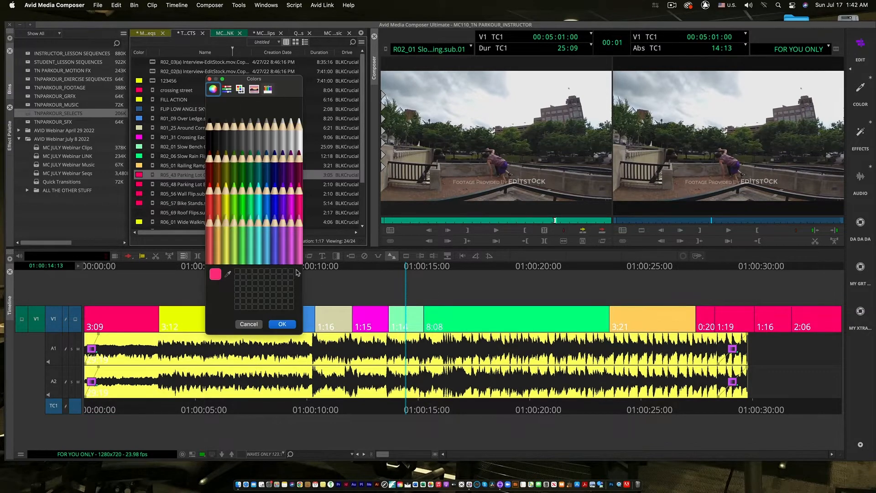
click(291, 218)
click(290, 325)
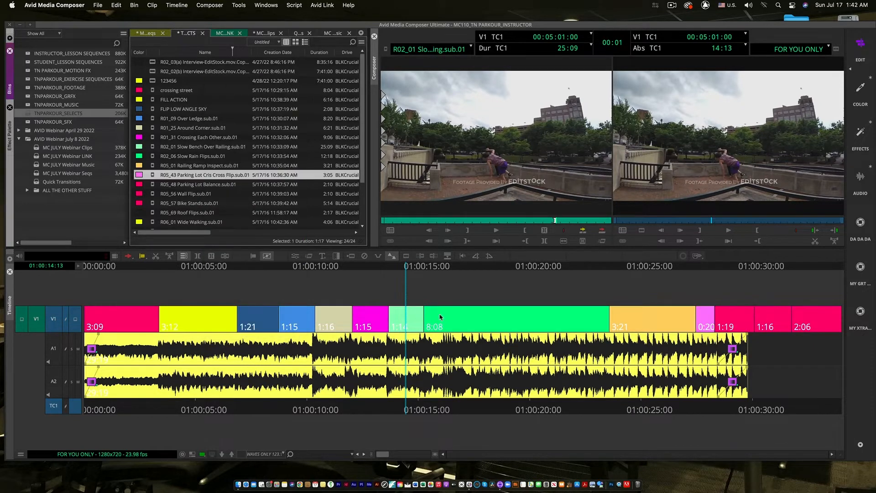
Step: Play the bright green Slow Rain Flips clip from its start and ripple-trim its tail at 01:00:16:29
drag(426, 265, 444, 284)
click(422, 268)
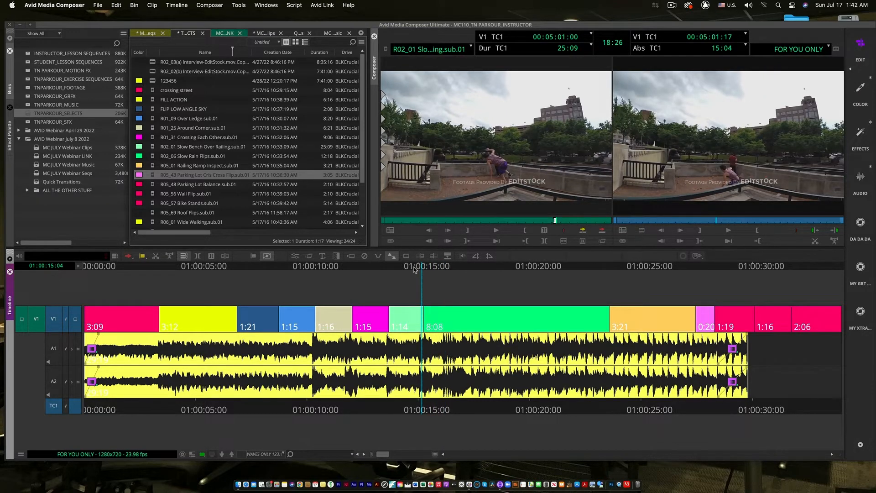
key(space)
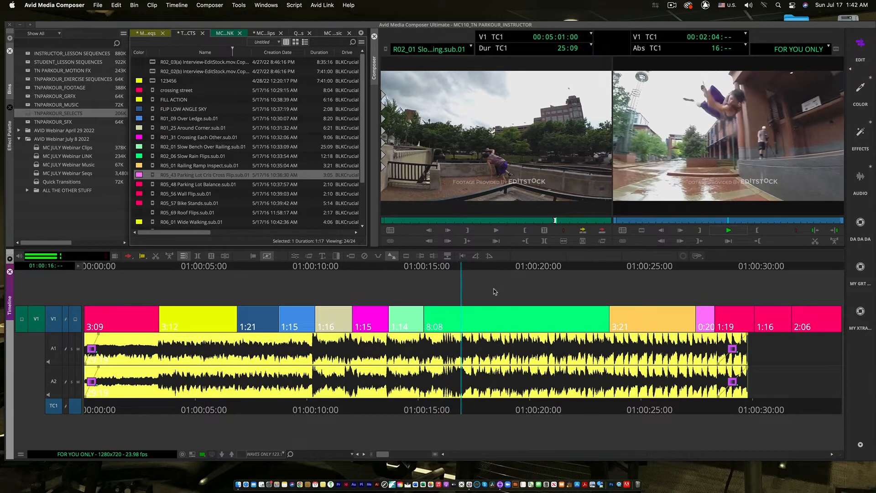
key(space)
click(462, 269)
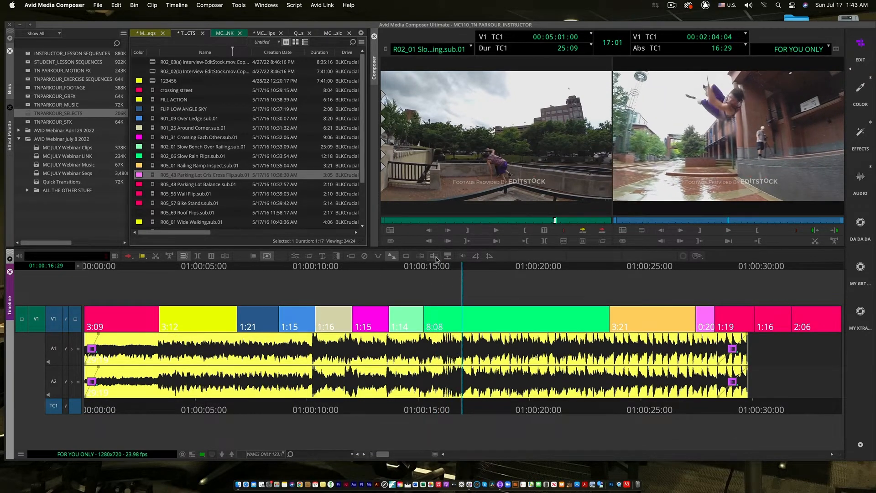
key(ctrl+])
Step: Play on to the light magenta clip, match frame track V1 at 01:00:21:09, and scrub its source clip for unused footage
key(space)
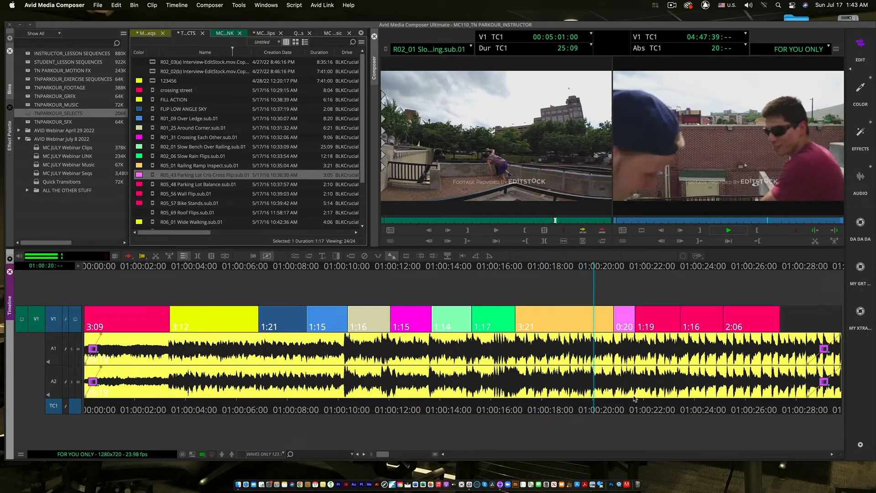
key(space)
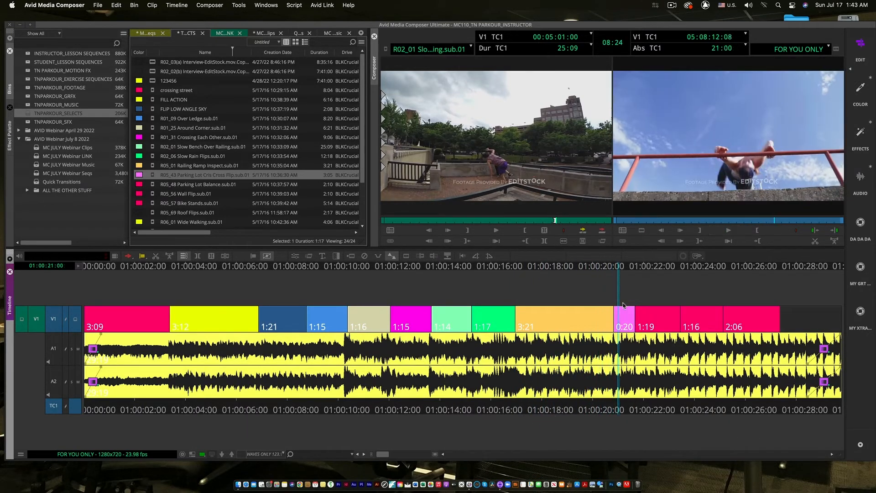
click(625, 269)
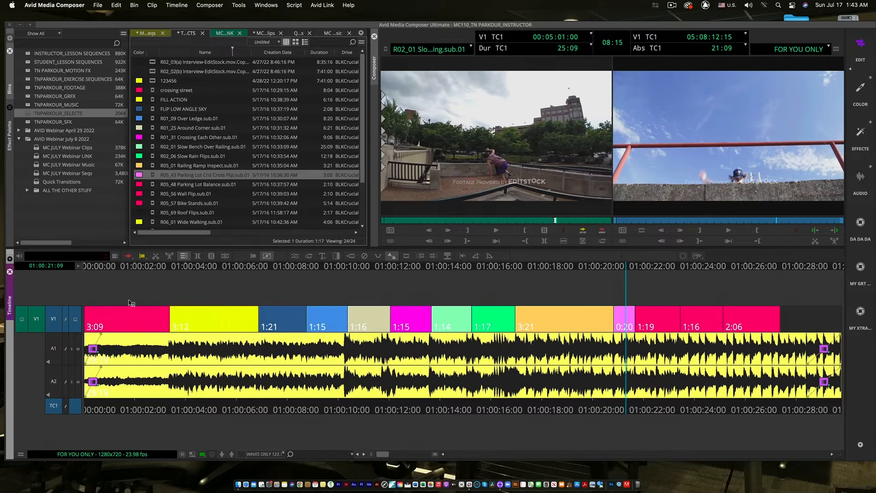
right_click(53, 320)
click(76, 325)
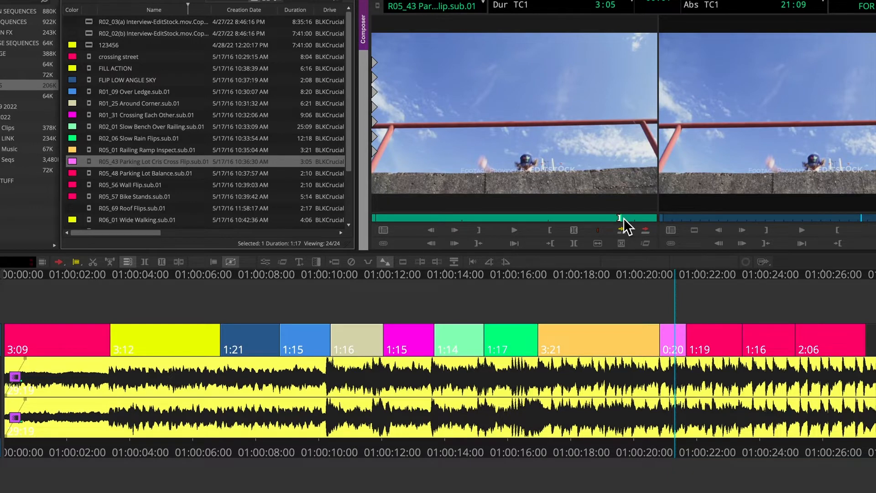
drag(617, 218, 534, 217)
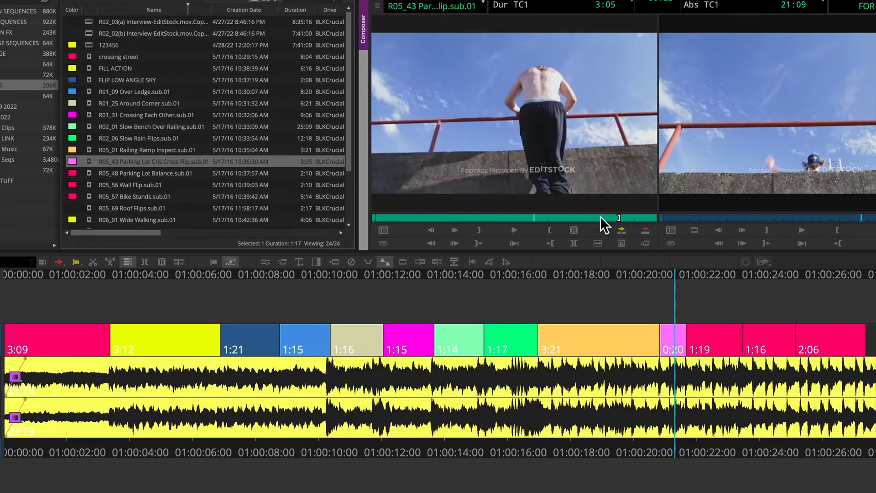
click(639, 218)
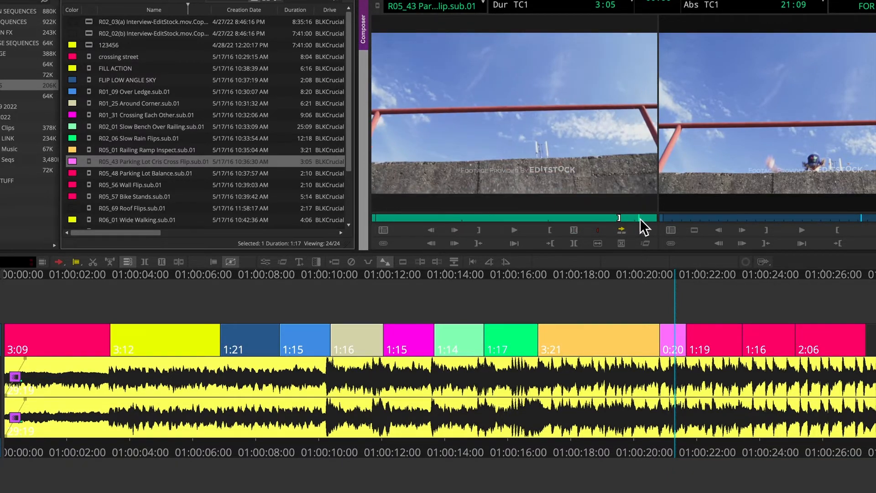
Step: Ripple-trim the head of the light magenta clip earlier, extending the clip to 4:04
click(661, 349)
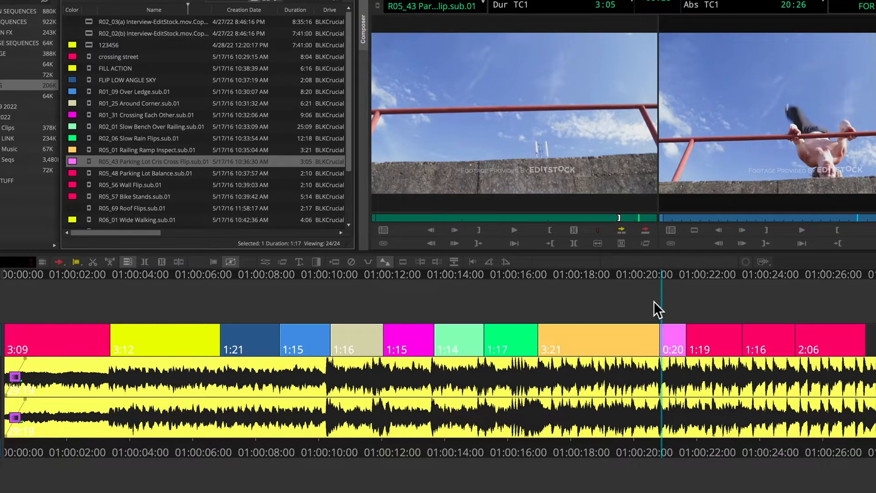
drag(654, 302, 672, 366)
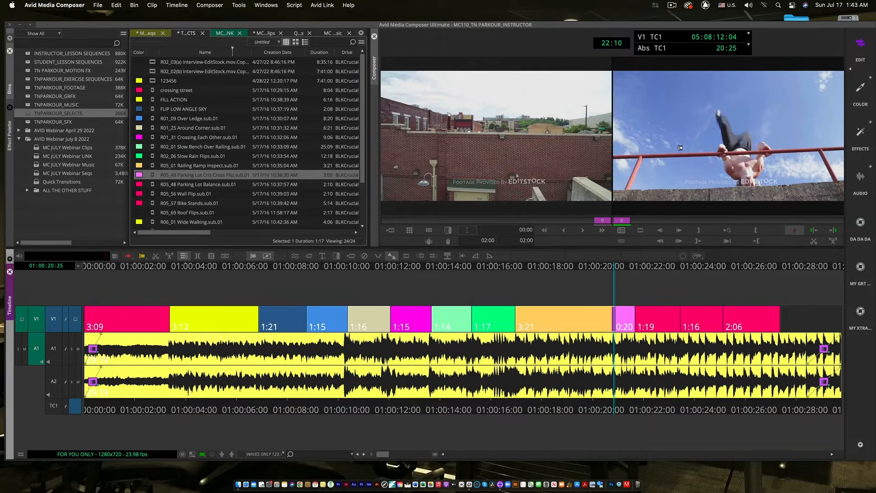
click(680, 148)
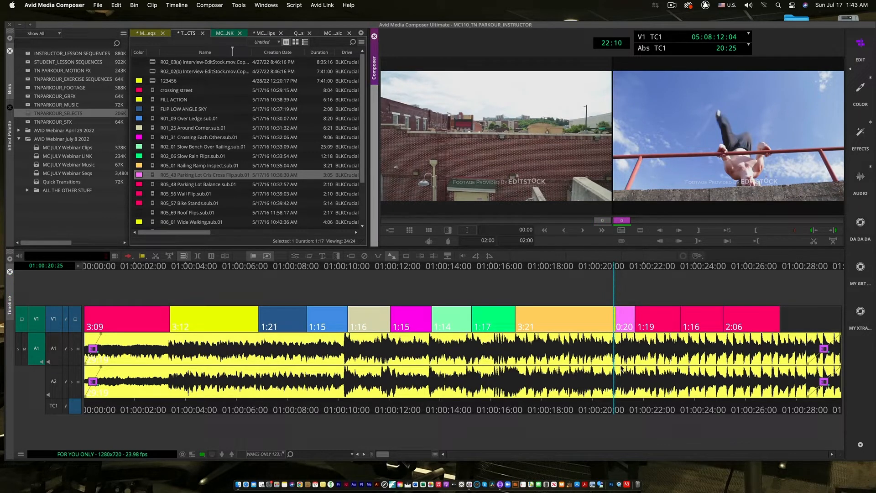
click(564, 230)
click(564, 231)
click(564, 230)
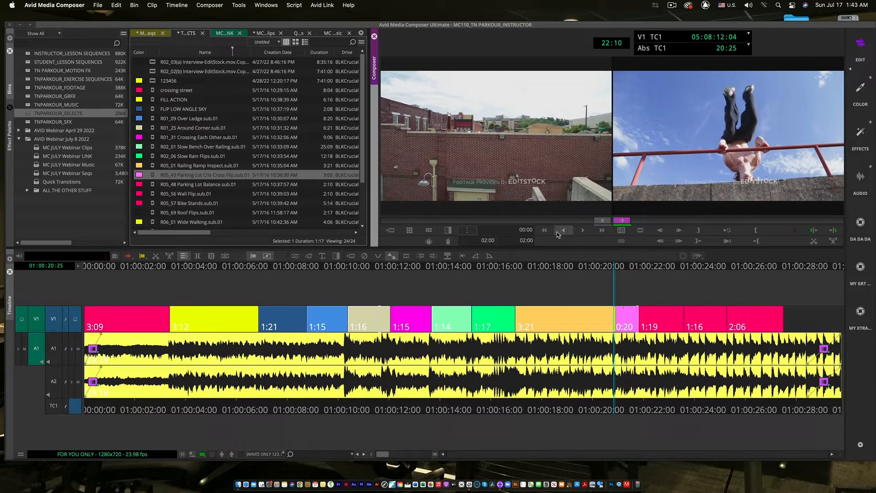
click(544, 230)
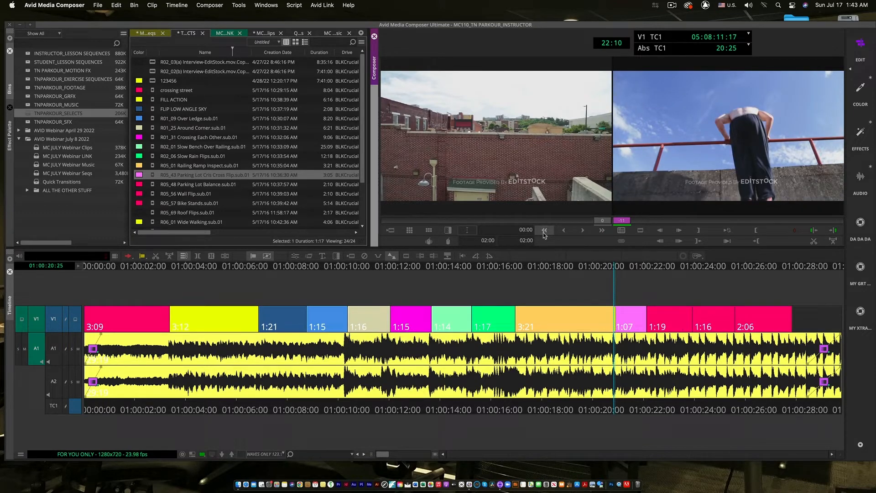
key(j)
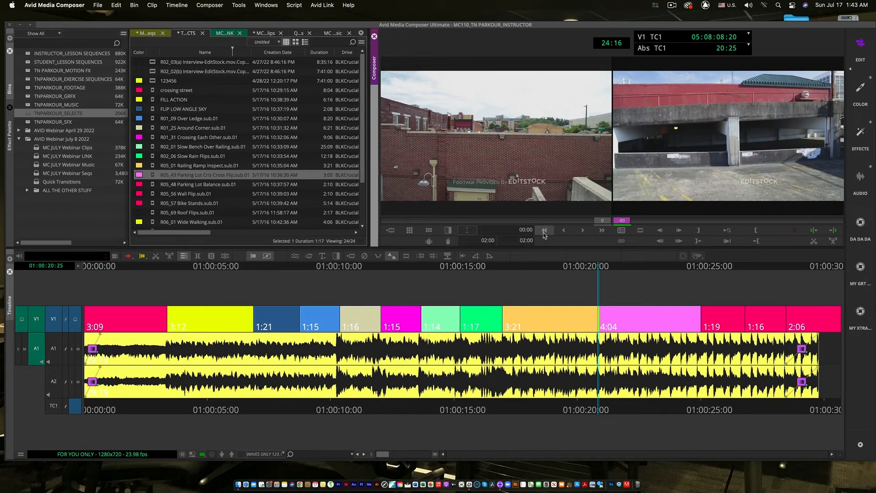
Step: Ripple-trim the light magenta clip's tail at 01:00:24:13, just after the flip over the railing
click(675, 267)
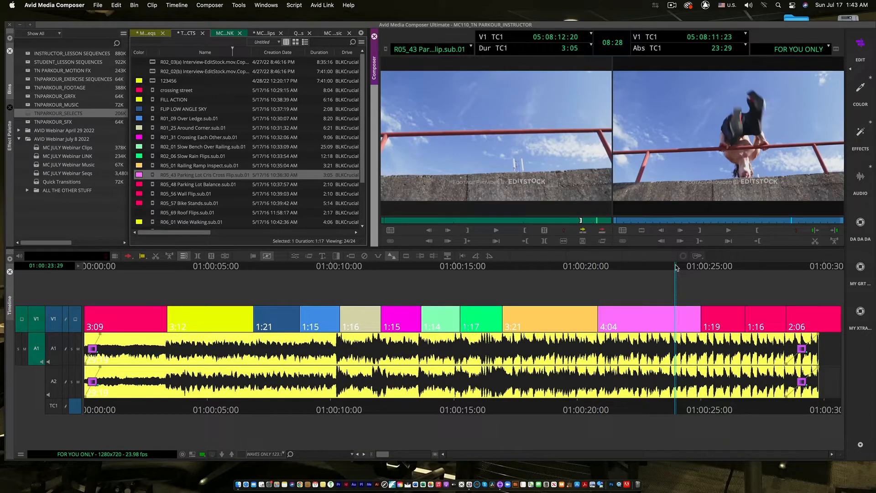
drag(675, 266, 687, 272)
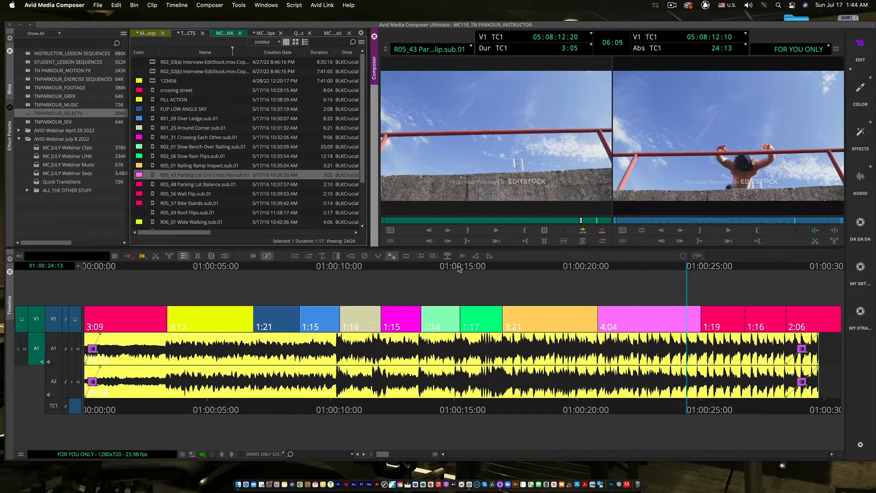
click(435, 258)
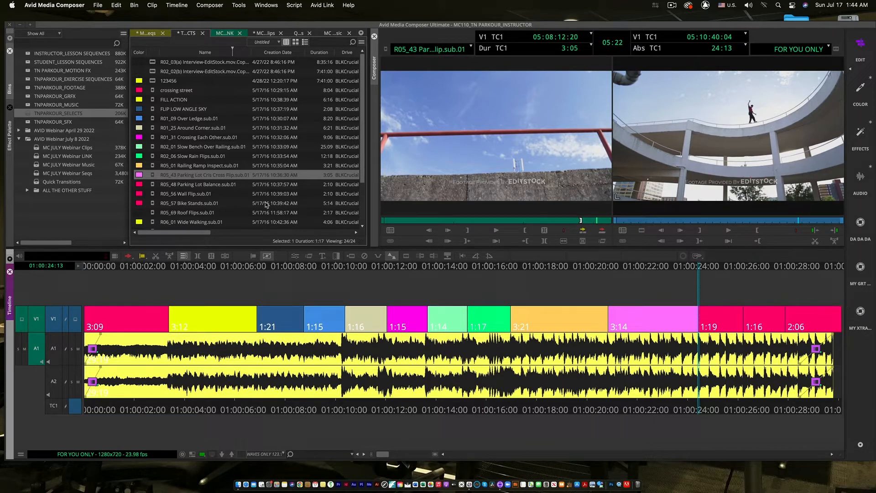
Step: Color R05_48 Parking Lot Balance.sub.01 brown, R05_56 Wall Flip.sub.01 orange and R05_57 Bike Stands.sub.01 dark purple in the bin
click(139, 184)
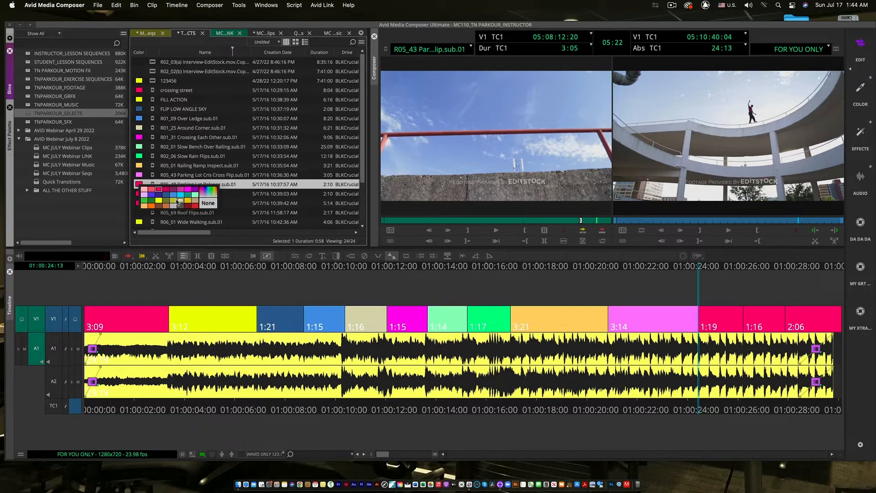
click(172, 205)
click(139, 194)
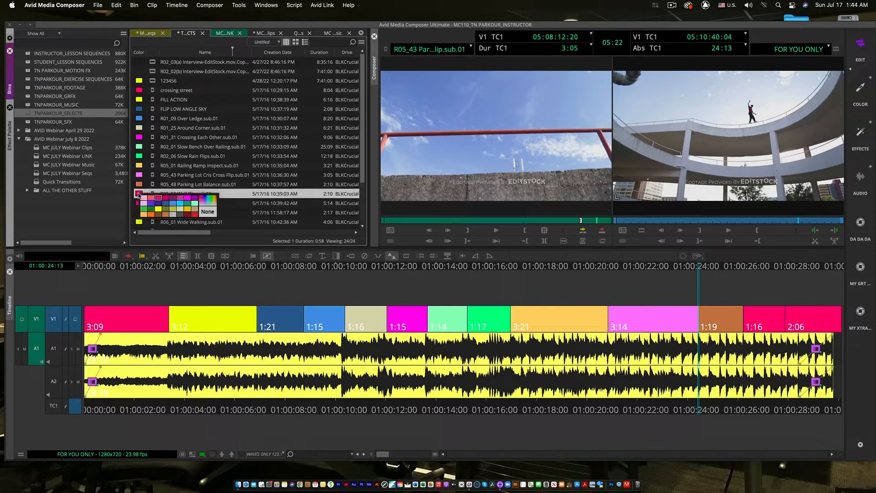
click(151, 214)
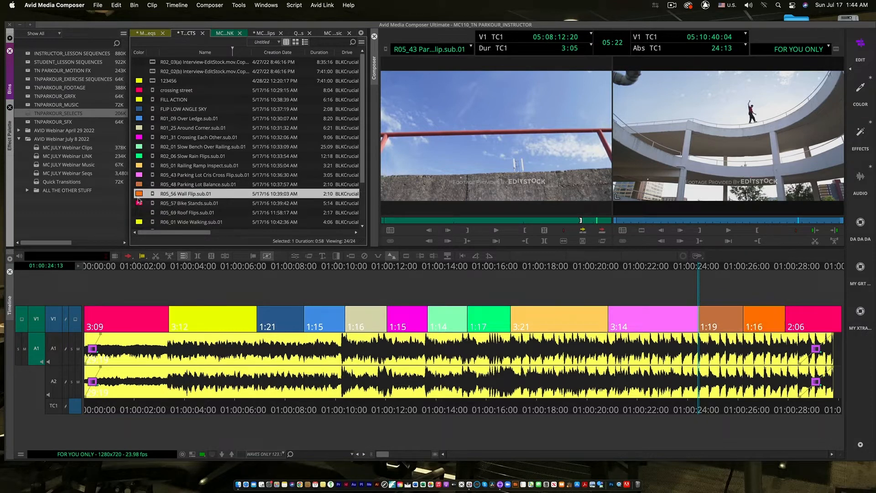
click(139, 203)
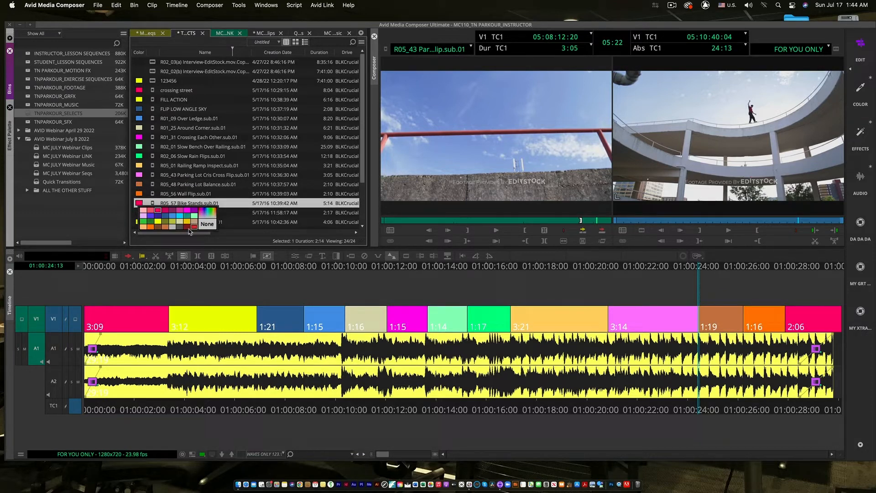
click(173, 211)
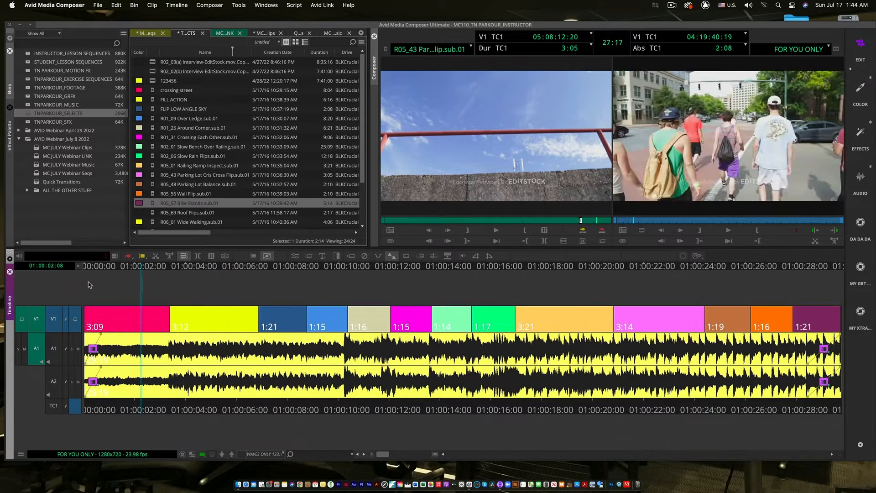
Step: Add a 12-frame Dip to Color transition centered on the V1 cut between the first two clips, and play it back
drag(89, 281, 48, 287)
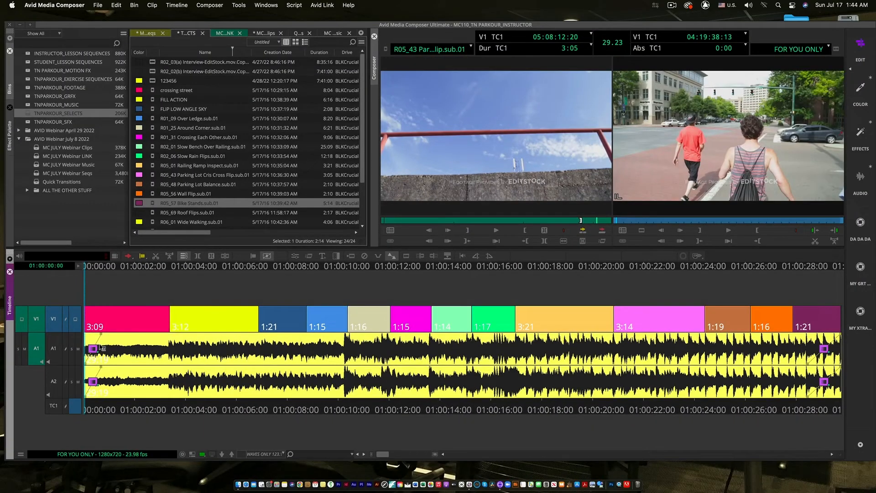
drag(161, 265, 160, 303)
click(169, 317)
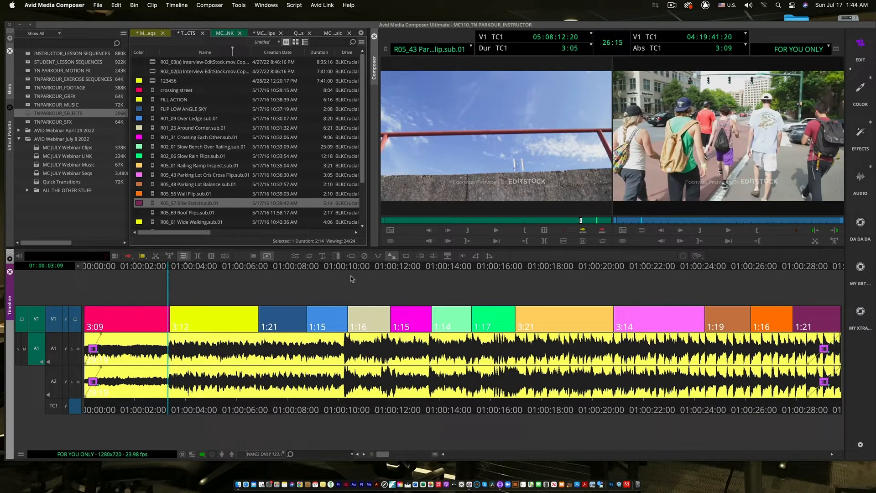
click(336, 257)
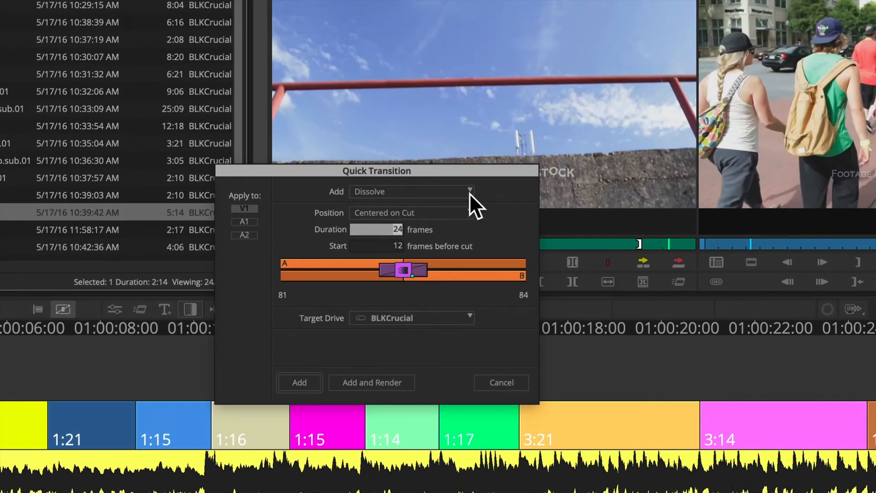
click(469, 191)
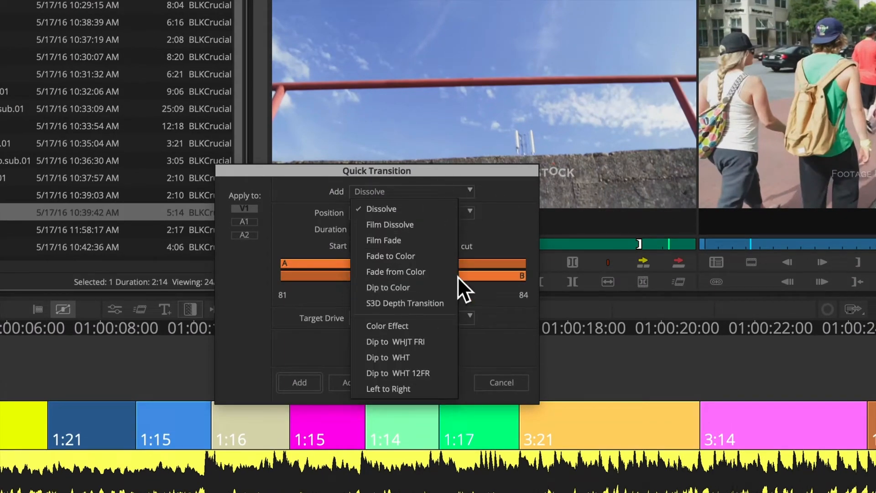
click(401, 287)
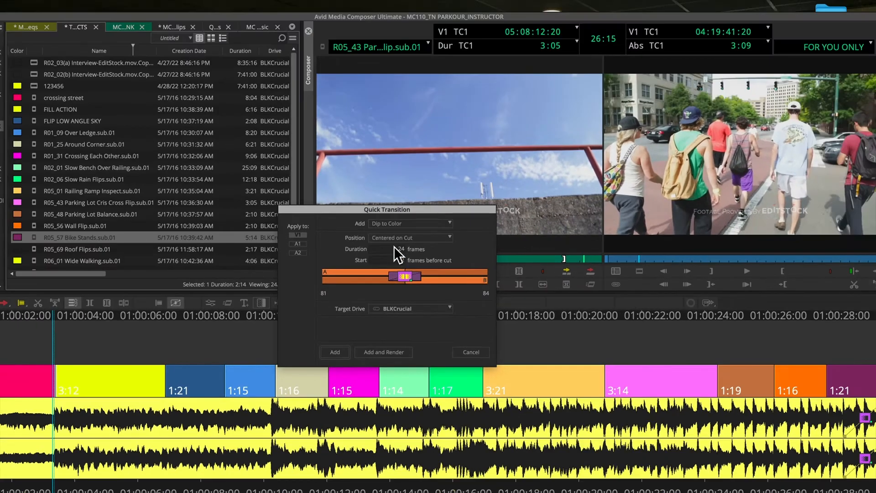
click(384, 248)
text(12)
click(336, 350)
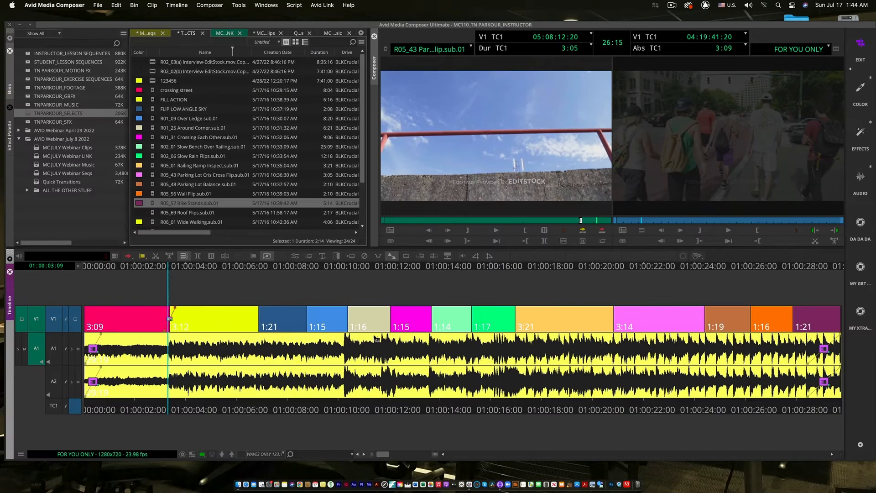
key(space)
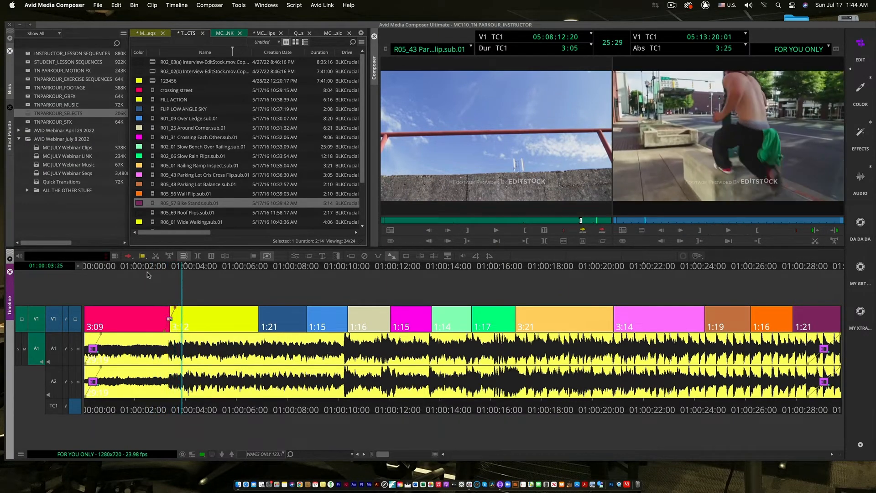
Step: Set the background color of the Dip to Color transition on the first V1 cut to cyan (#00ffff), and play it back
drag(157, 269, 171, 271)
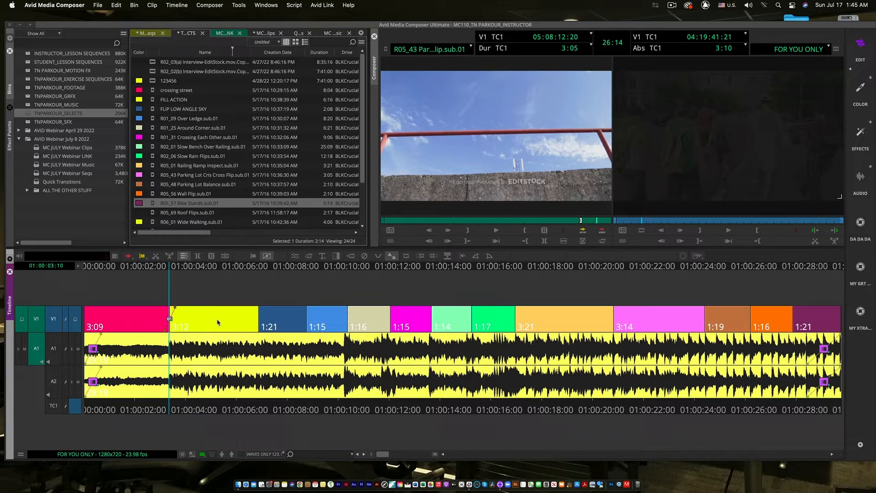
click(294, 256)
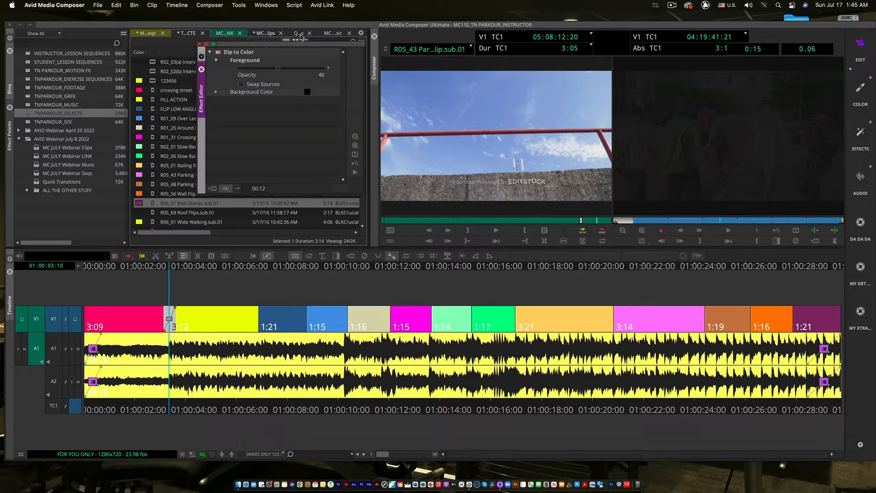
drag(296, 45, 472, 53)
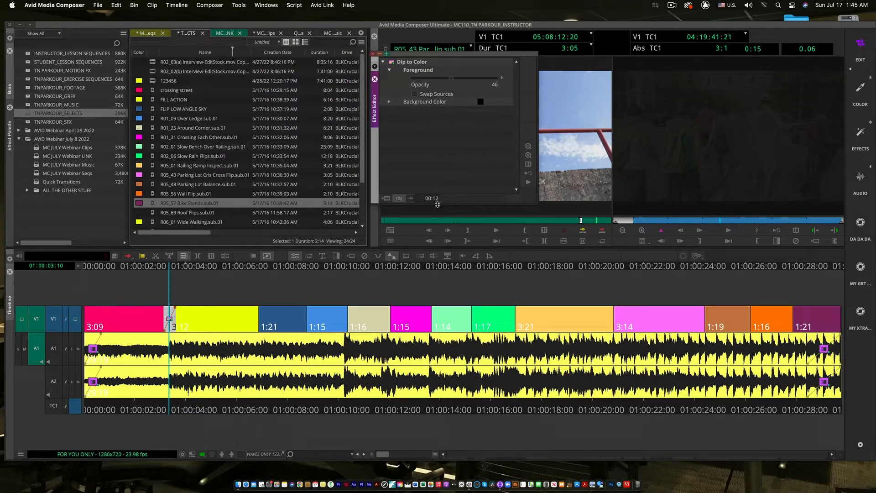
drag(480, 101, 479, 99)
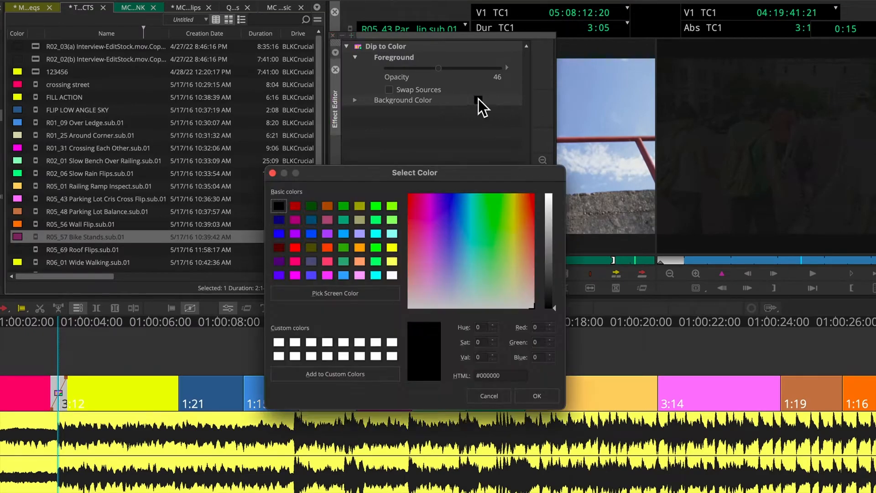
click(375, 233)
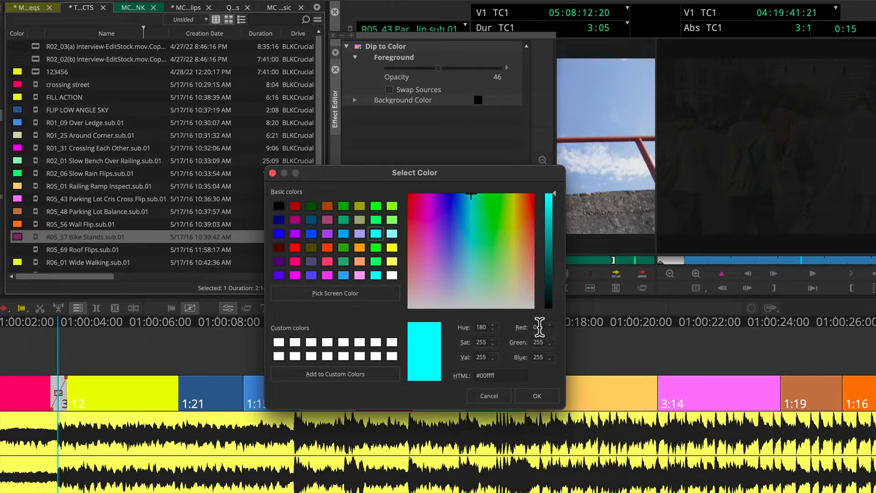
click(537, 327)
text(255)
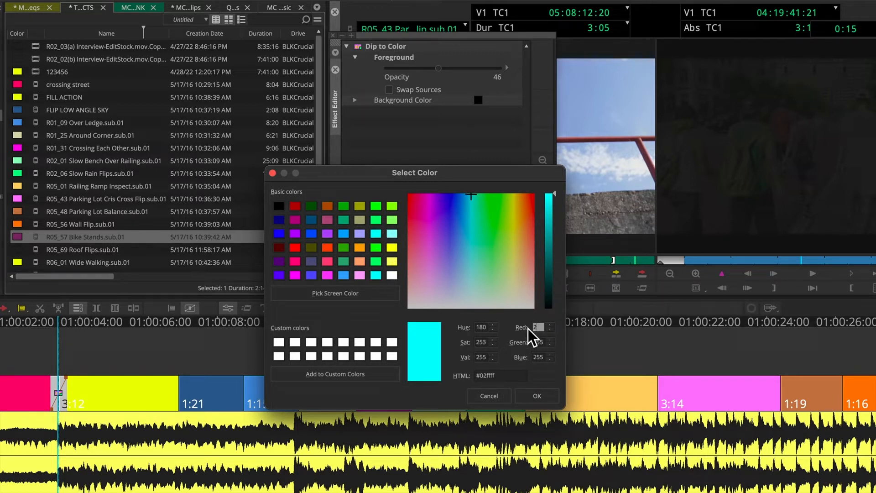
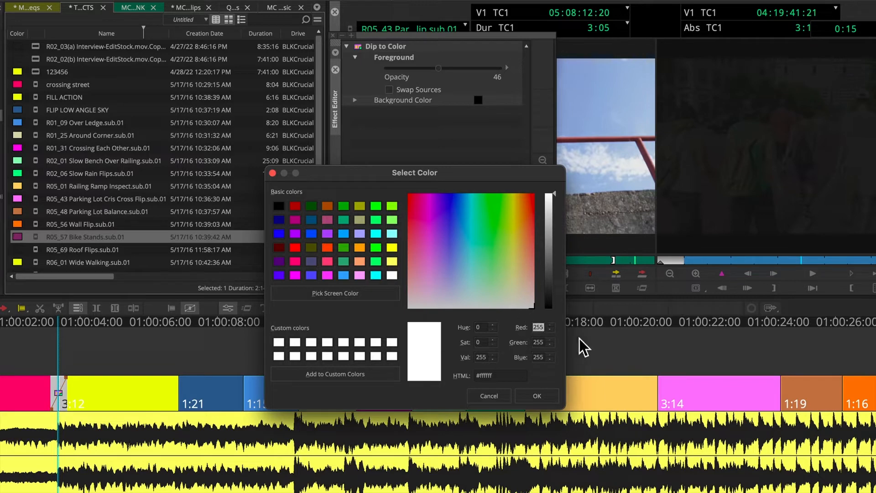
text(0)
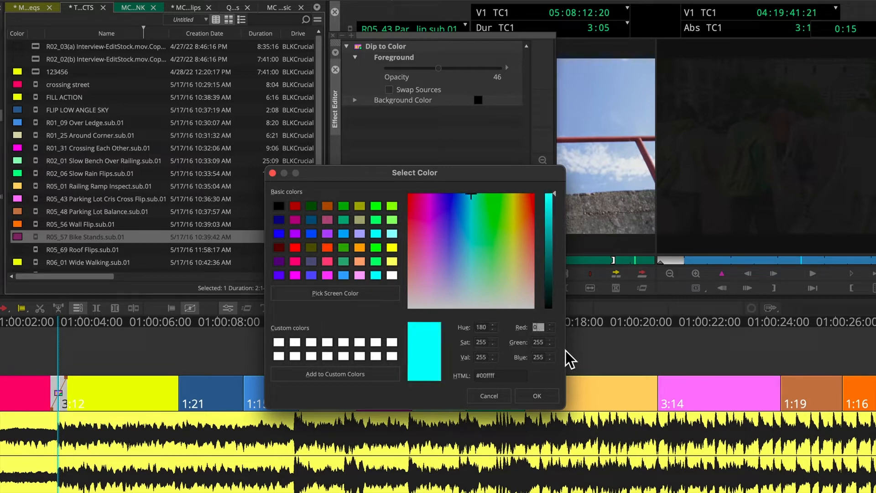
click(537, 395)
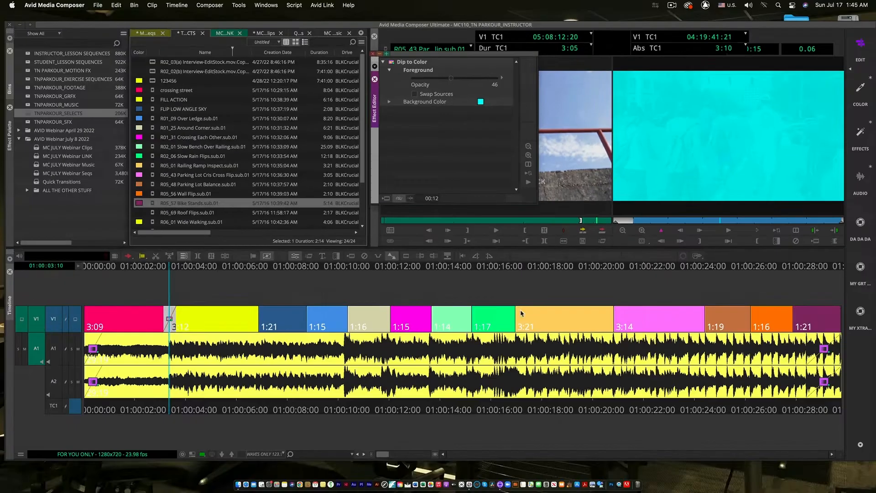
click(156, 269)
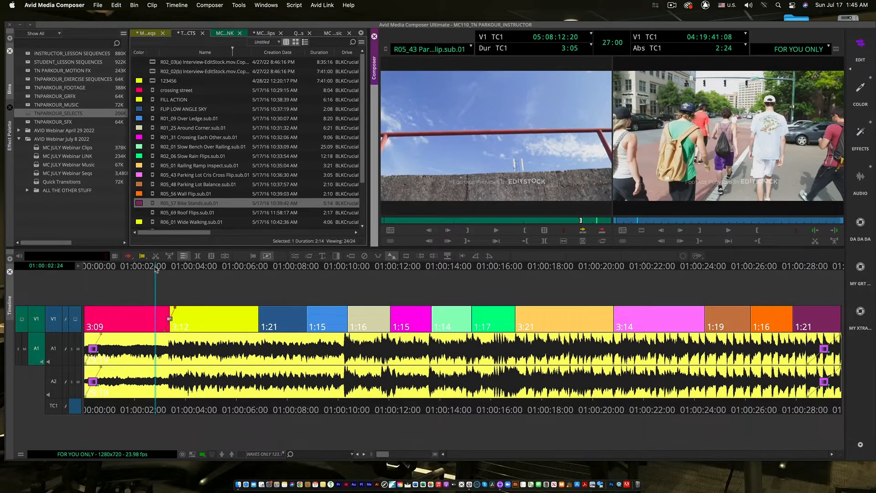
key(space)
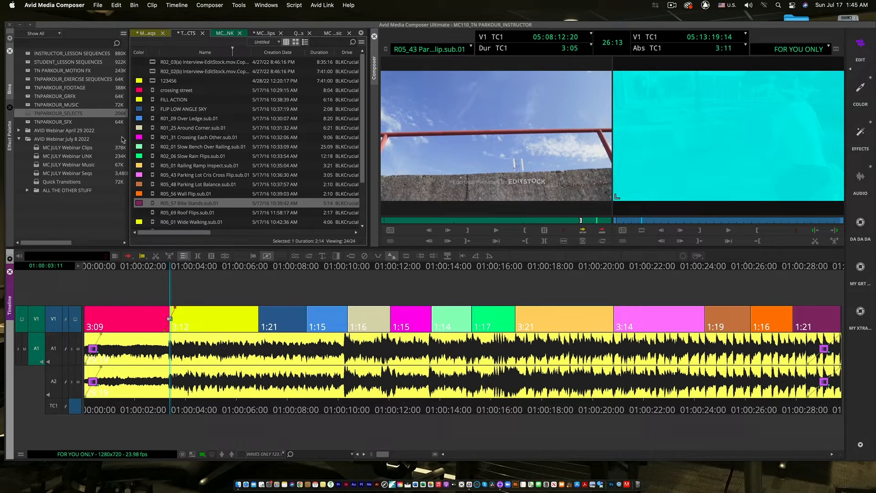
Step: Open the Quick Transitions bin and save the cyan Dip to Color transition into it as an effect template
double_click(37, 183)
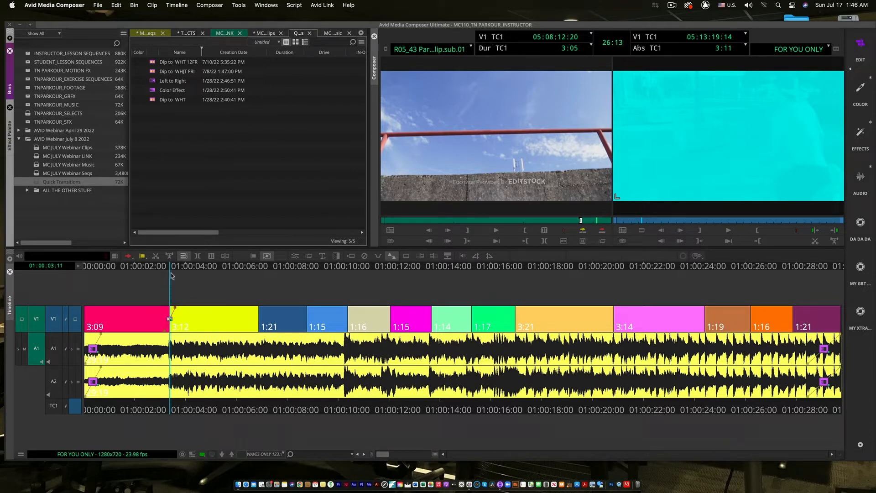
click(295, 255)
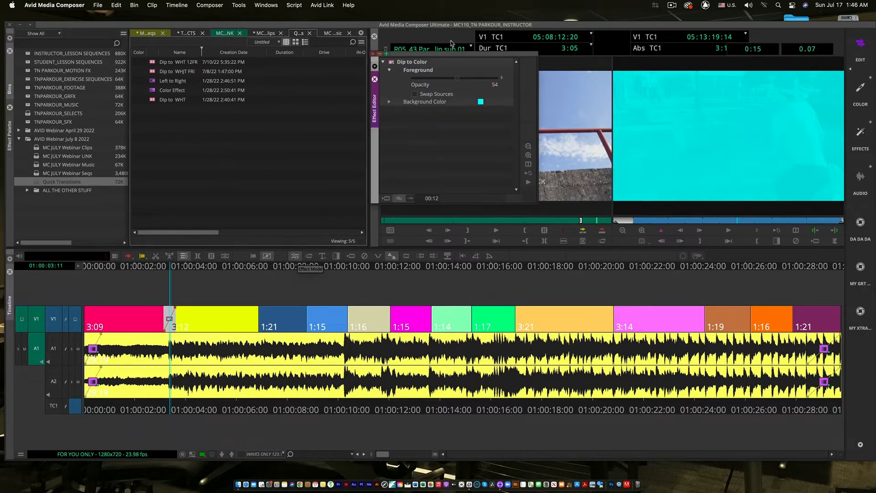
drag(392, 53, 335, 72)
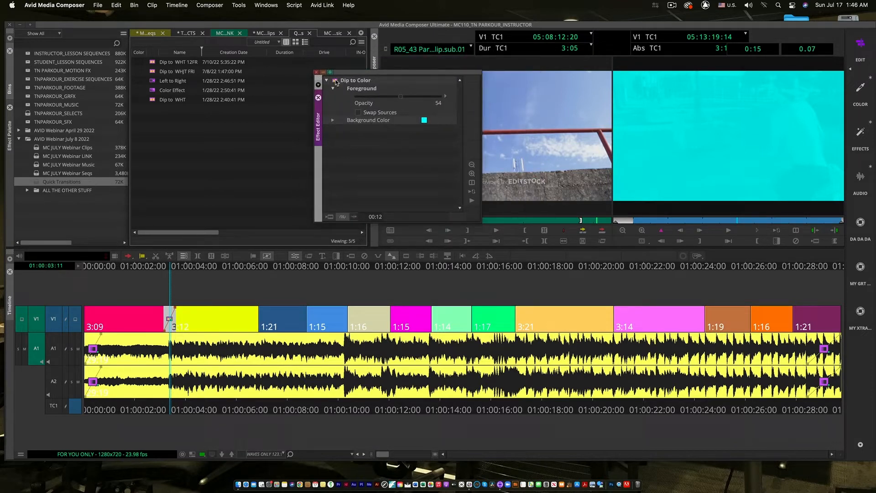
drag(335, 83, 179, 132)
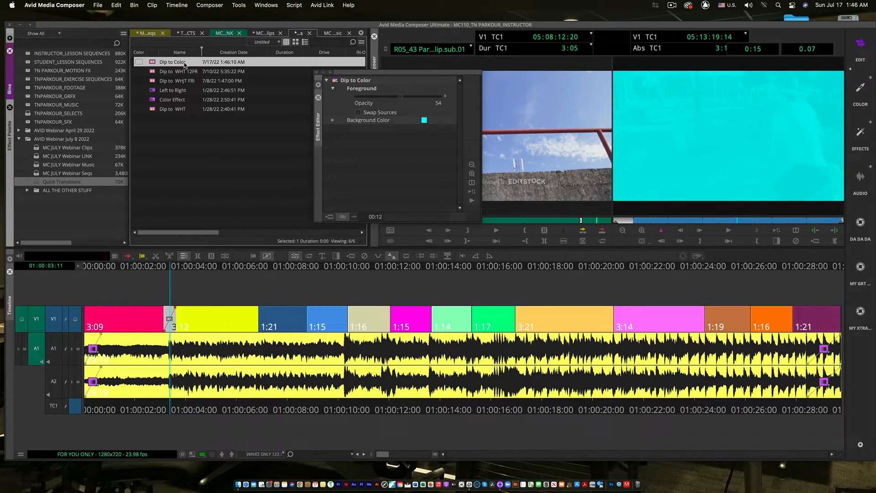
Step: Rename the new template in the Quick Transitions bin as Dip to Color CY, and save the bin
click(185, 63)
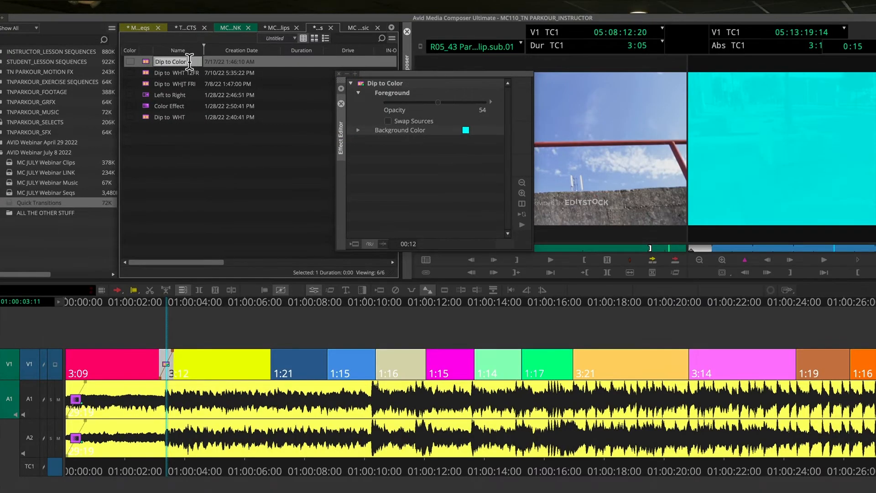
click(189, 63)
text(CY)
key(Return)
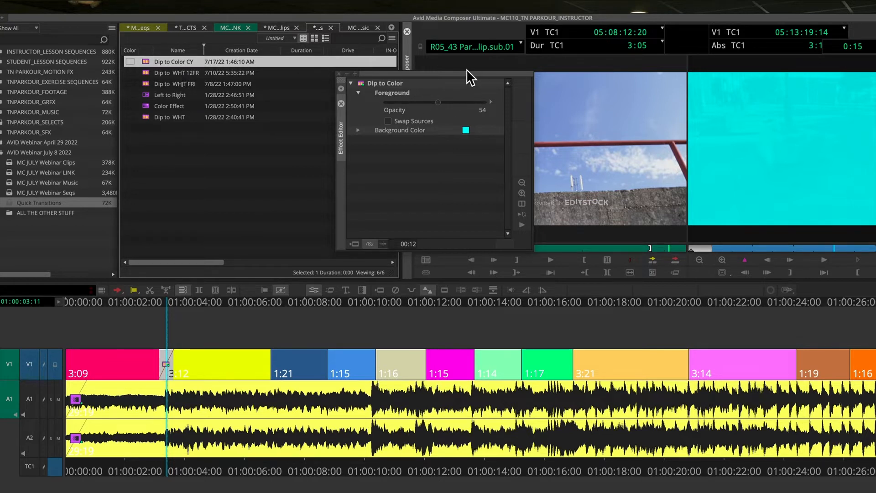
click(340, 75)
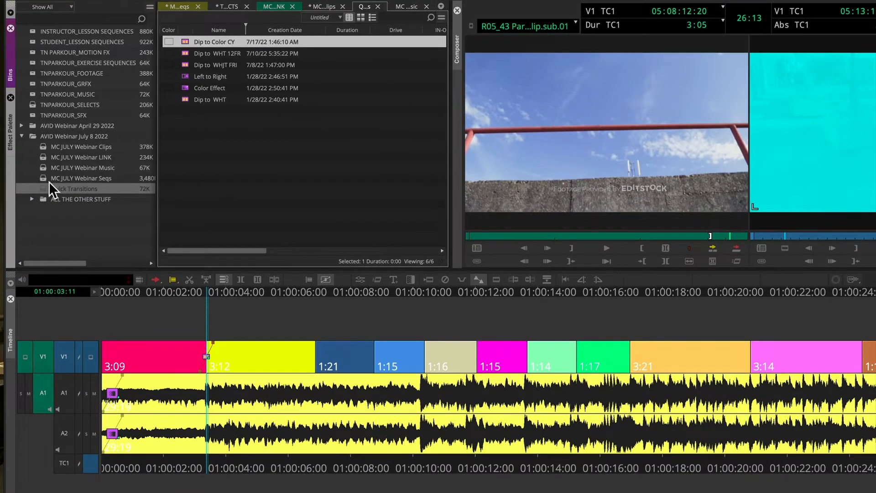
click(43, 190)
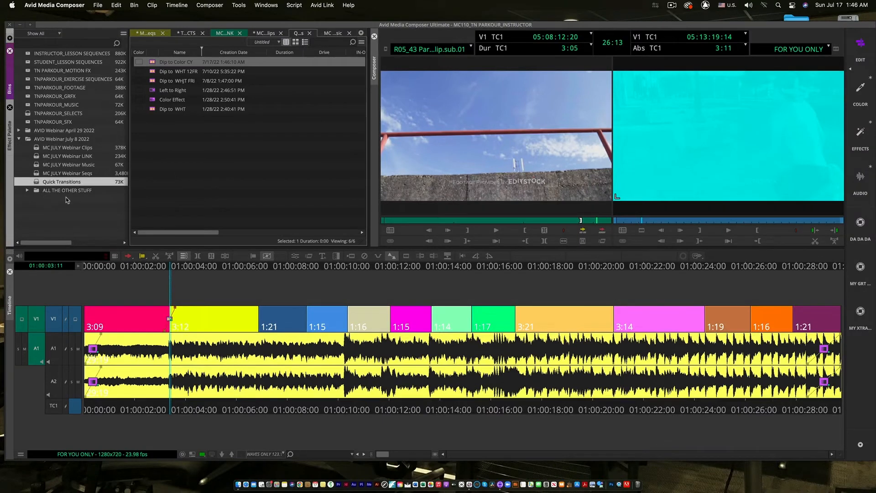
key(super+s)
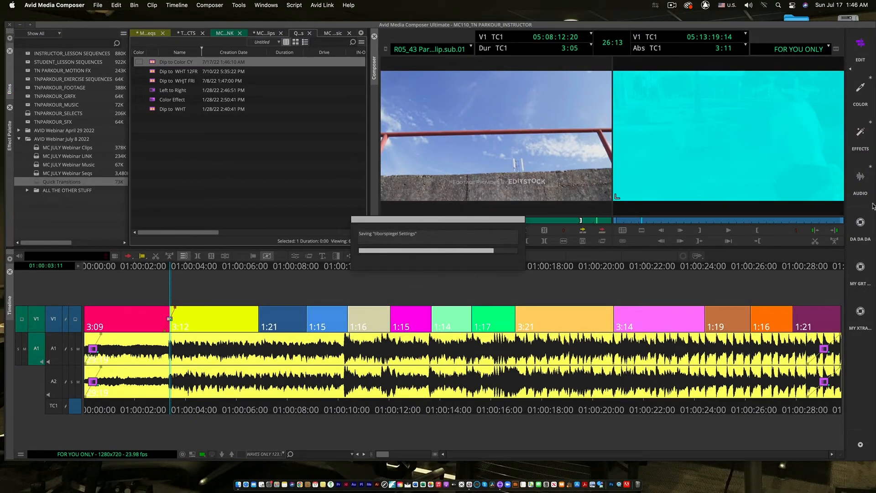
Step: Reveal the Quick Transitions bin file in Finder and copy Quick Transitions.avb to the desktop
drag(875, 198, 597, 209)
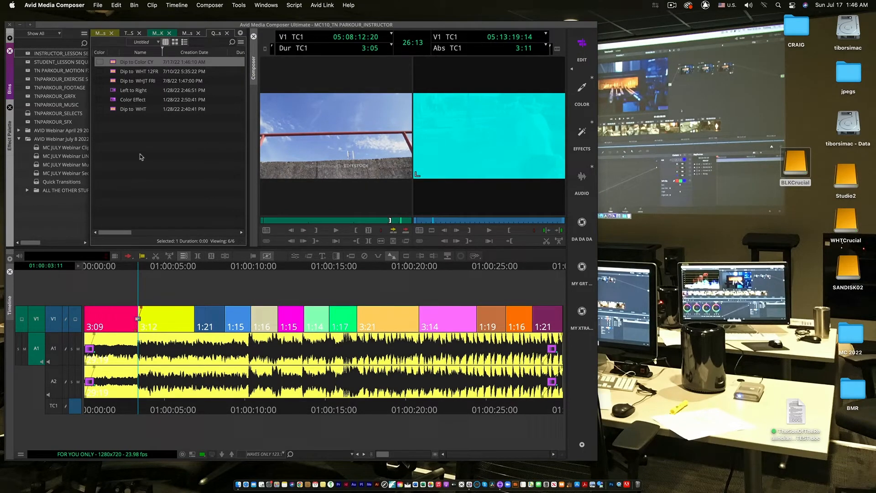
click(37, 183)
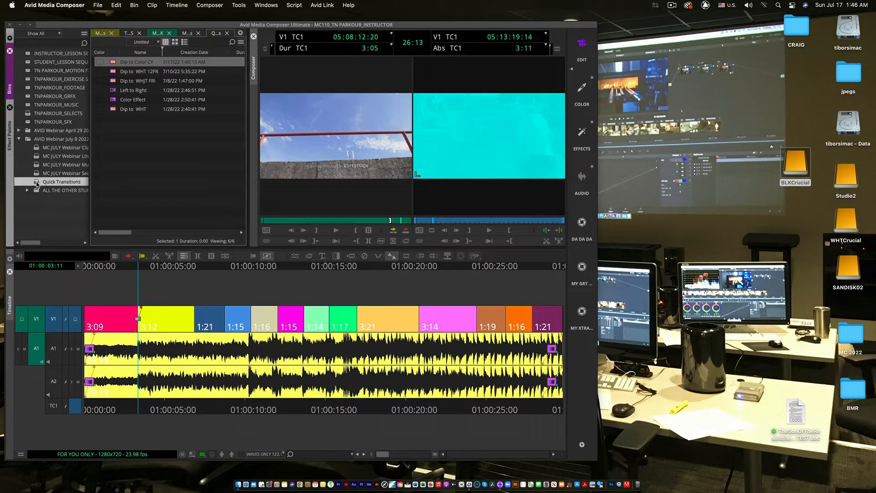
right_click(37, 184)
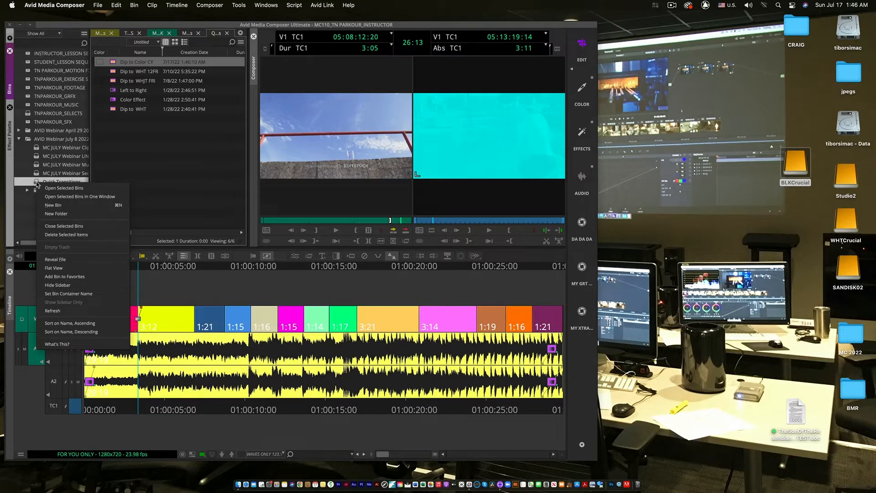
click(73, 259)
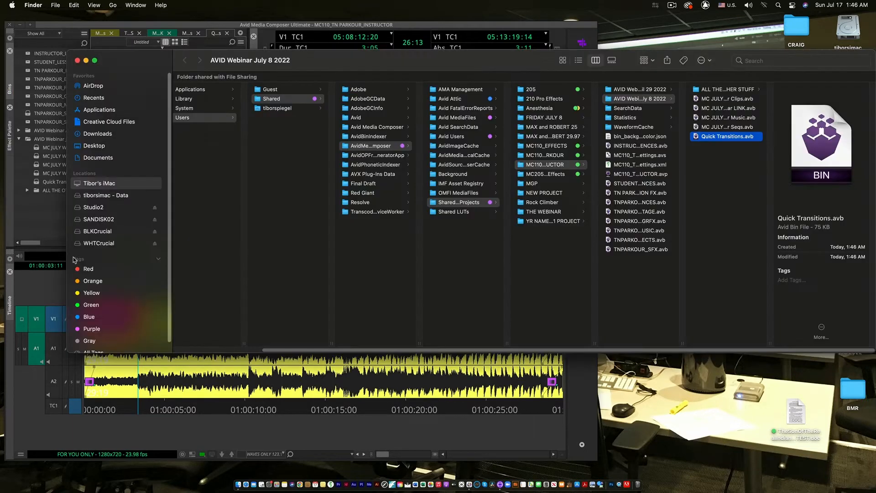
drag(317, 66, 274, 72)
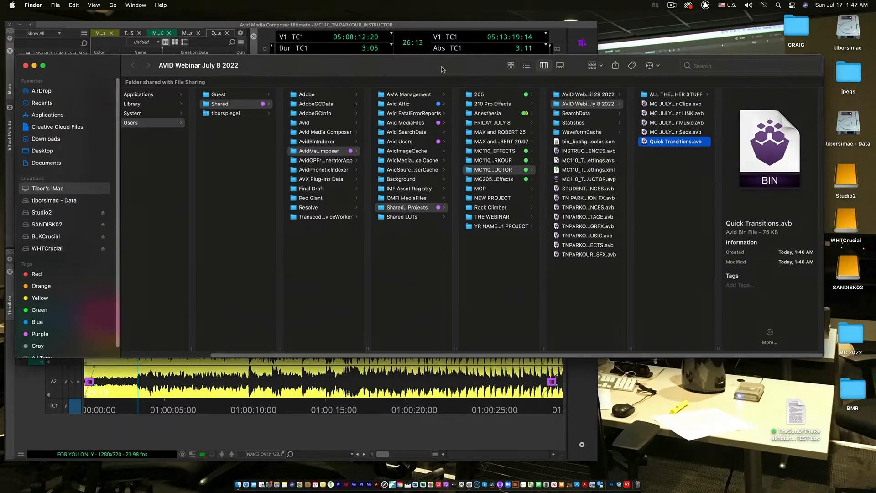
drag(442, 68, 288, 63)
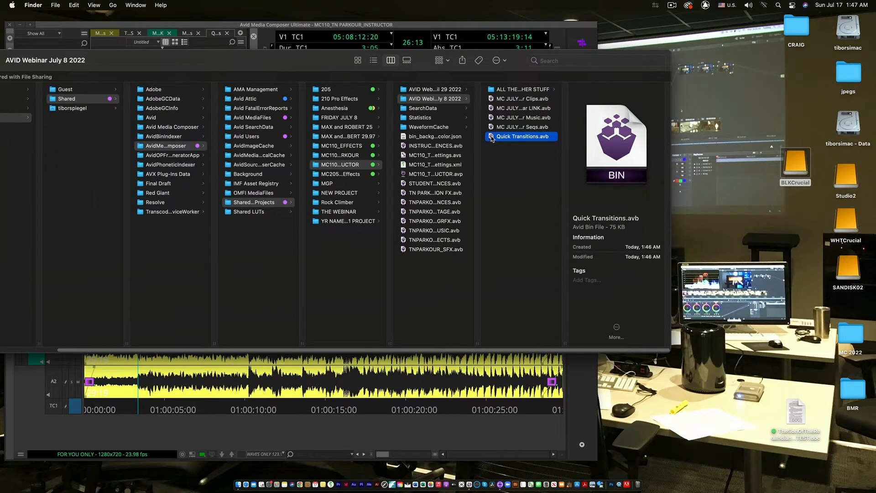
drag(492, 139, 766, 98)
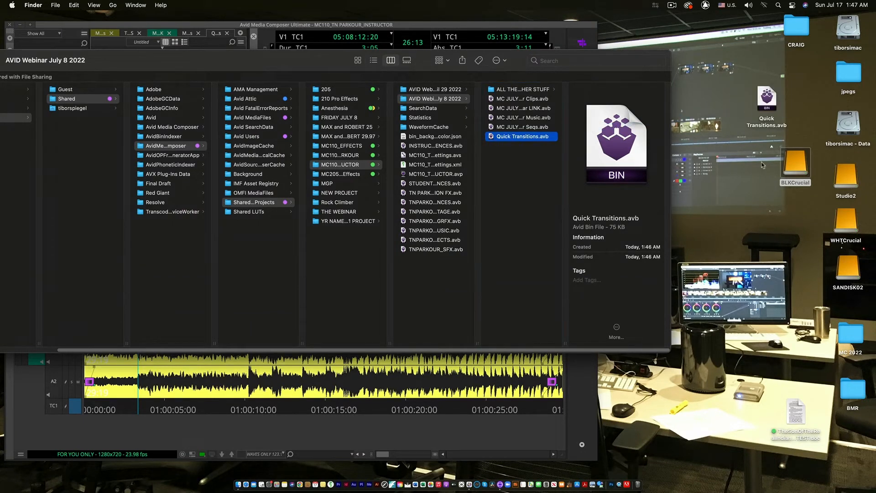
click(767, 98)
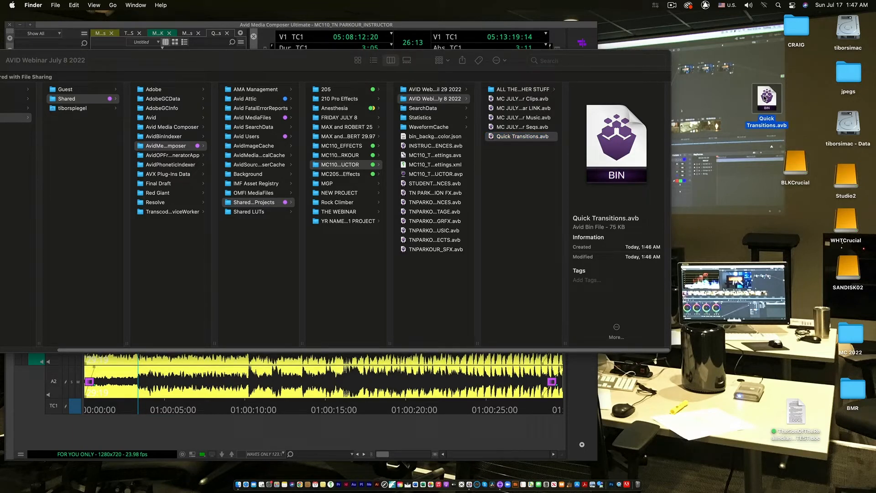
Step: Check the file info of the desktop copy of Quick Transitions.avb, and return to Media Composer with its window widened to full size
key(super+i)
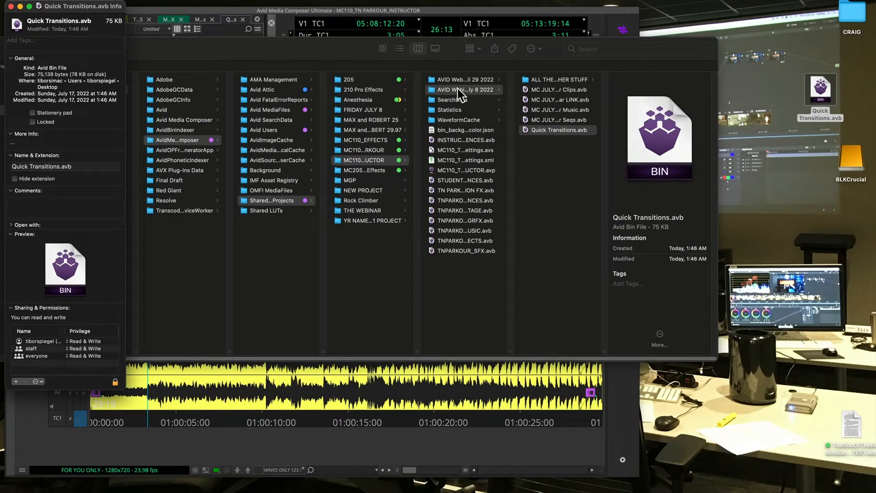
click(181, 316)
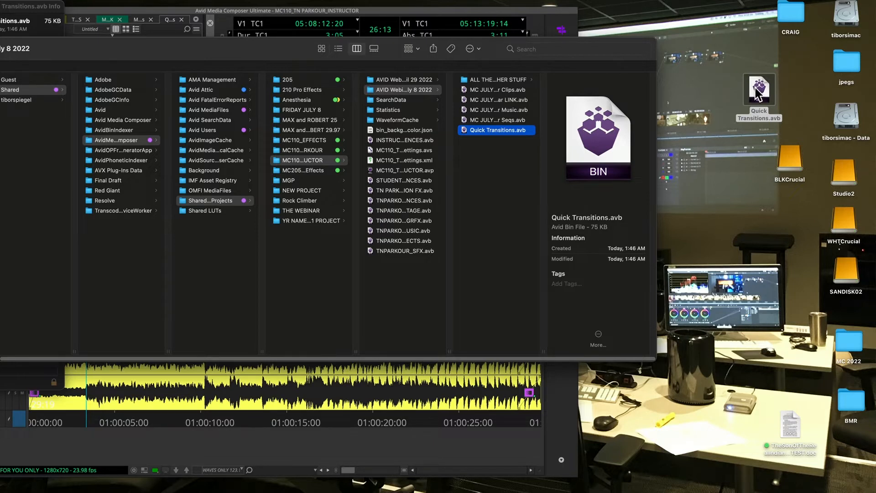
drag(297, 52, 538, 110)
click(62, 107)
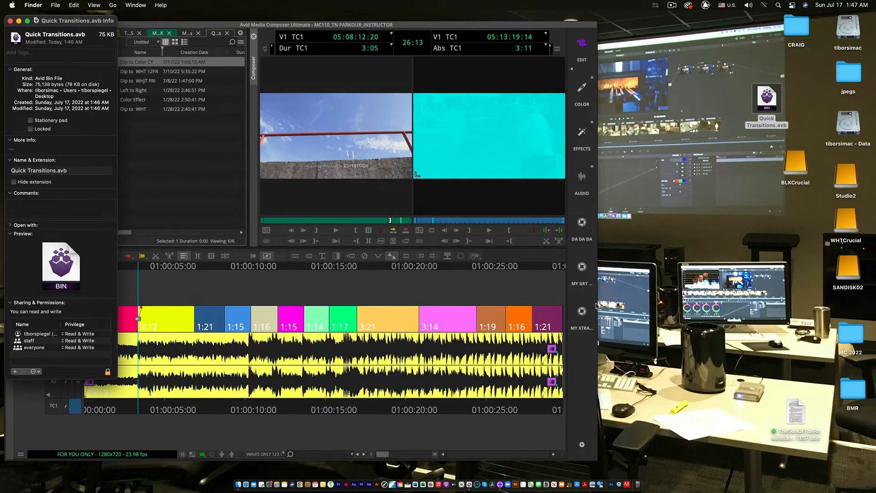
click(596, 304)
drag(597, 297, 844, 297)
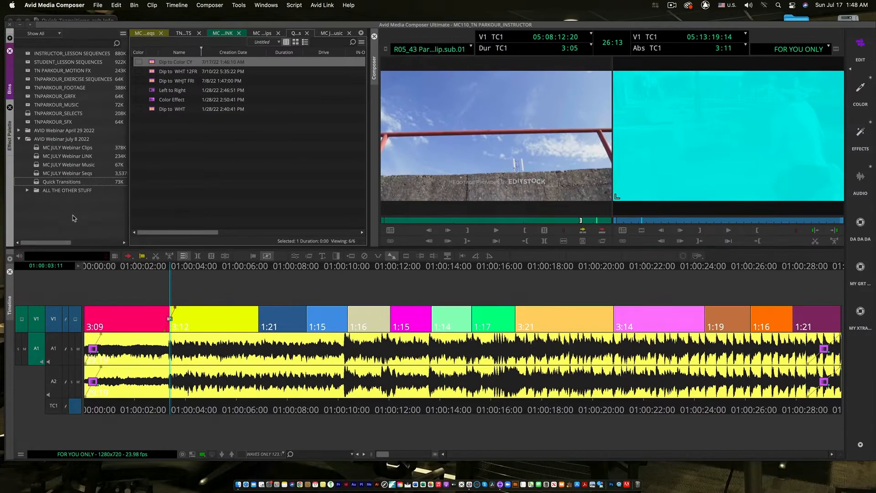
Step: Mark the sequence from 01:00:02:26 in to 01:00:28:18 out, and park the playhead at the first V1 transition
click(158, 268)
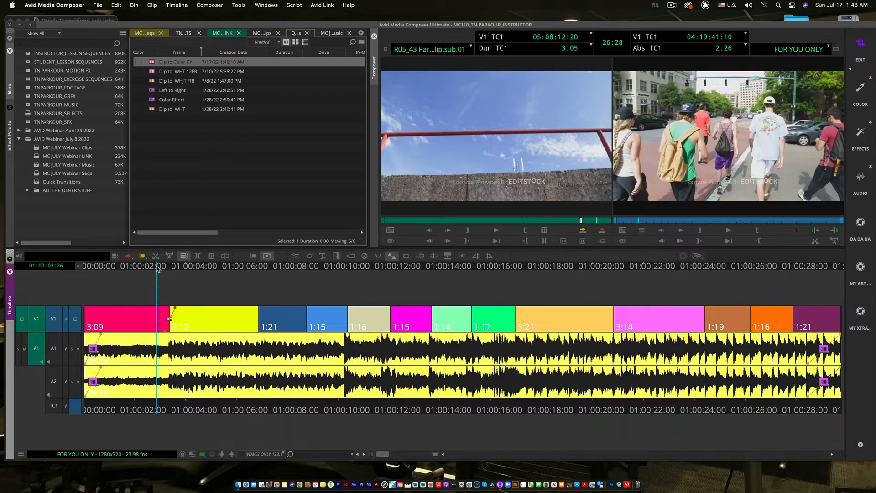
key(i)
drag(213, 268, 811, 284)
key(o)
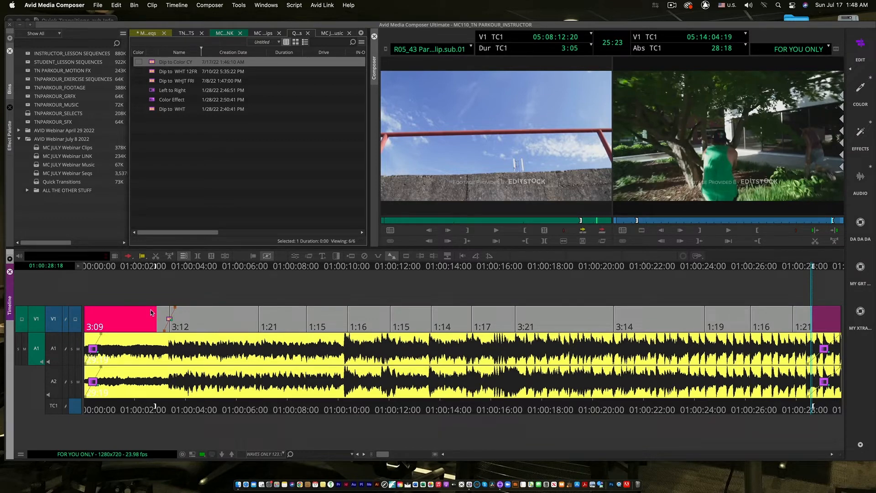
click(168, 271)
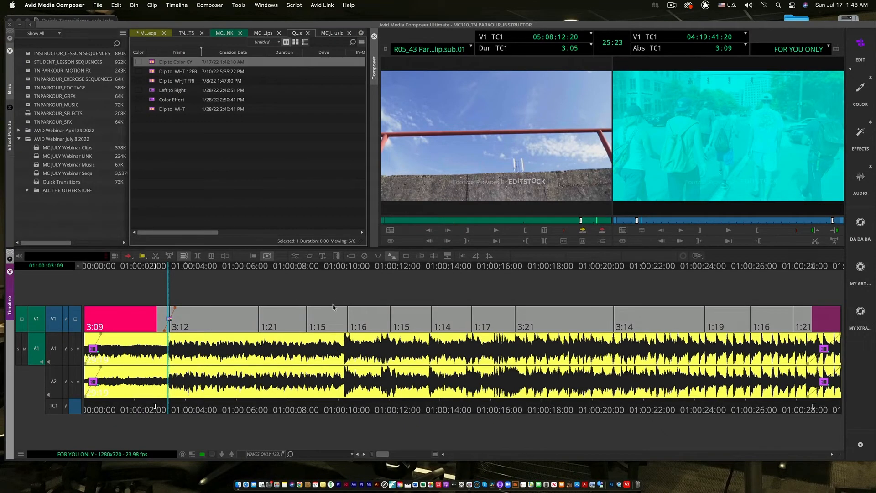
Step: Open the Quick Transition settings for the first V1 transition, look through the available transition types, and close them without applying anything
click(336, 256)
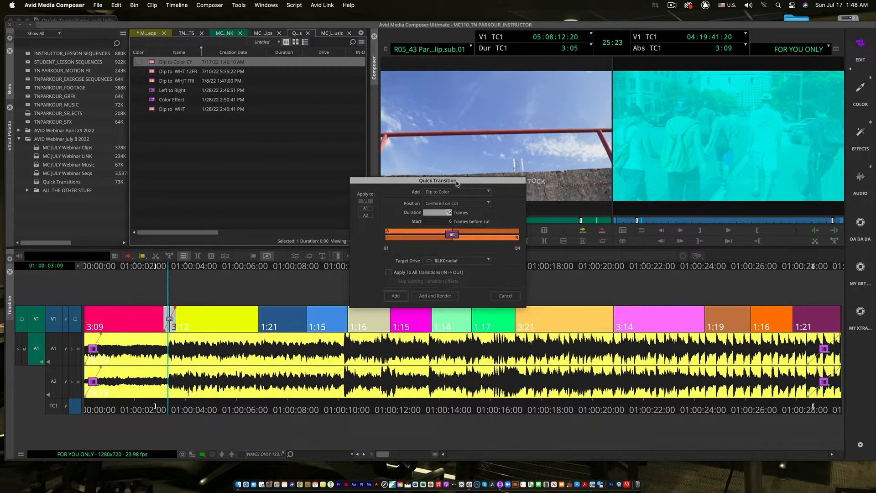
drag(456, 183, 444, 153)
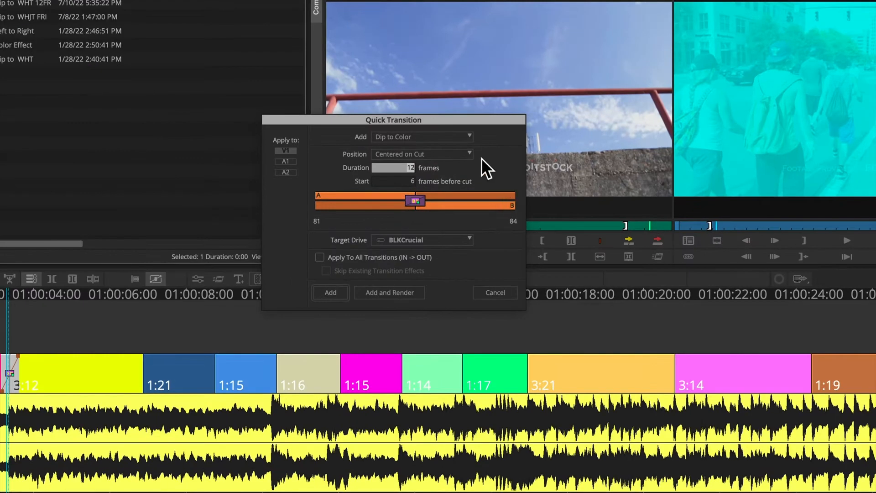
click(468, 139)
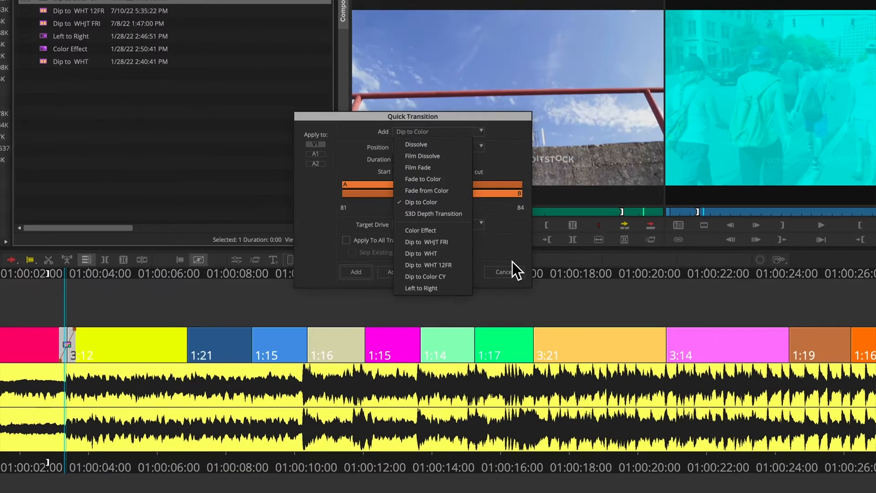
click(510, 275)
click(504, 272)
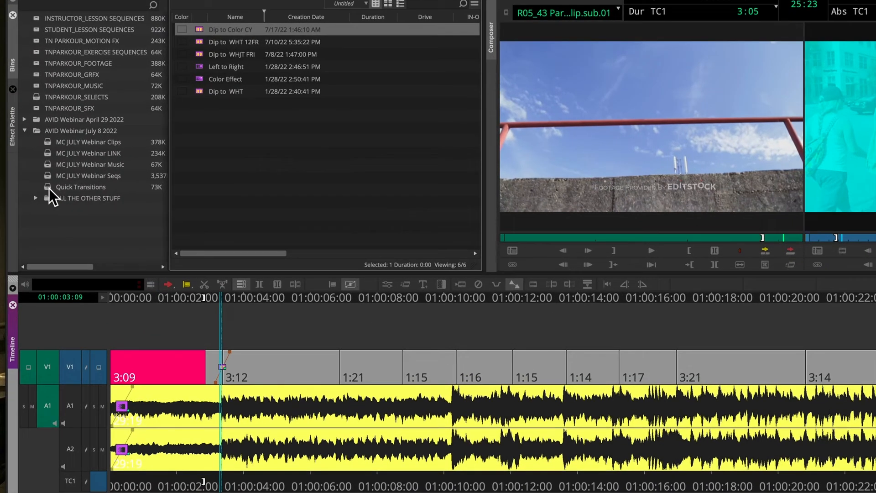
Step: Rename the Quick Transitions bin as Quick Transitions1111 and save the project
click(76, 188)
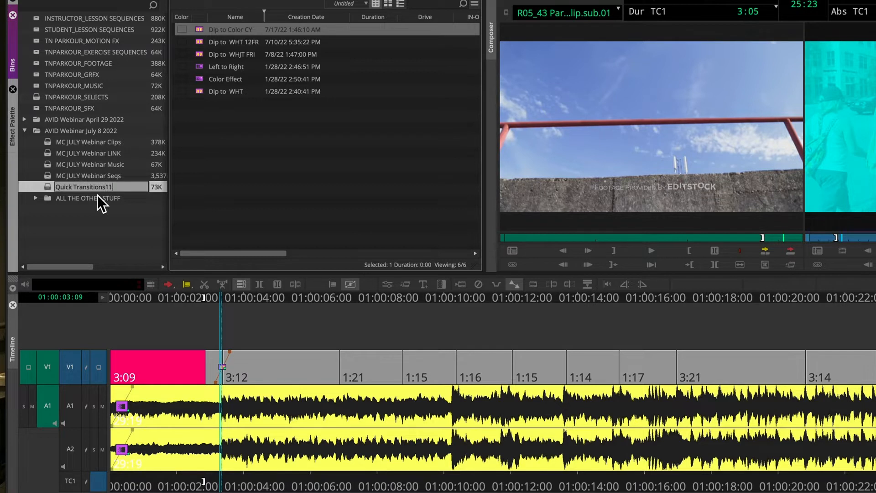
click(94, 232)
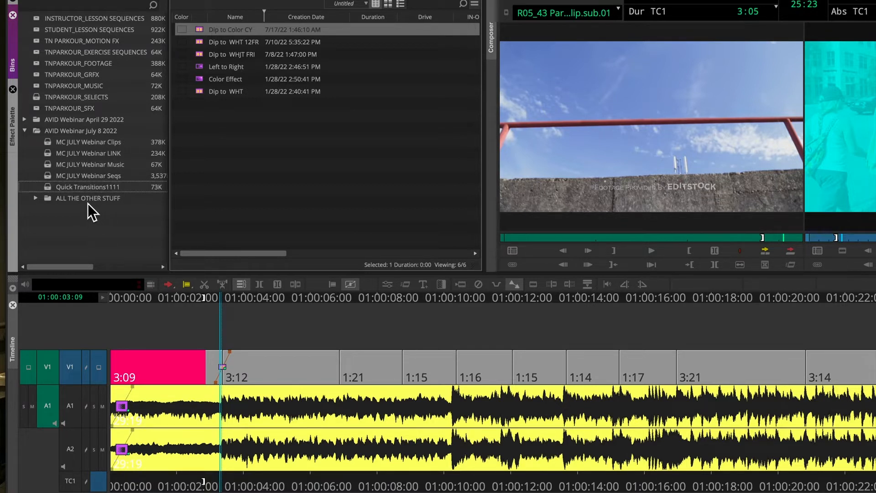
key(super+s)
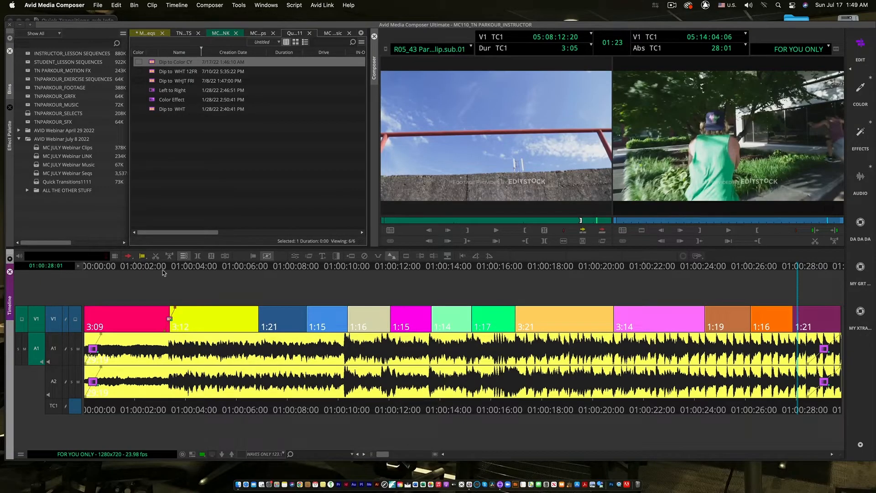
Step: Mark the sequence from 01:00:03:01 in to 01:00:28:11 out, and park the playhead on the first V1 transition
click(213, 303)
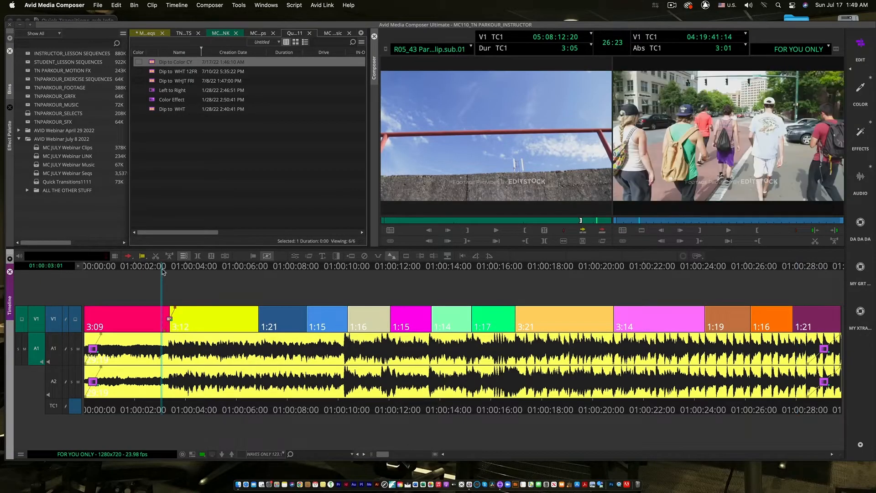
click(805, 270)
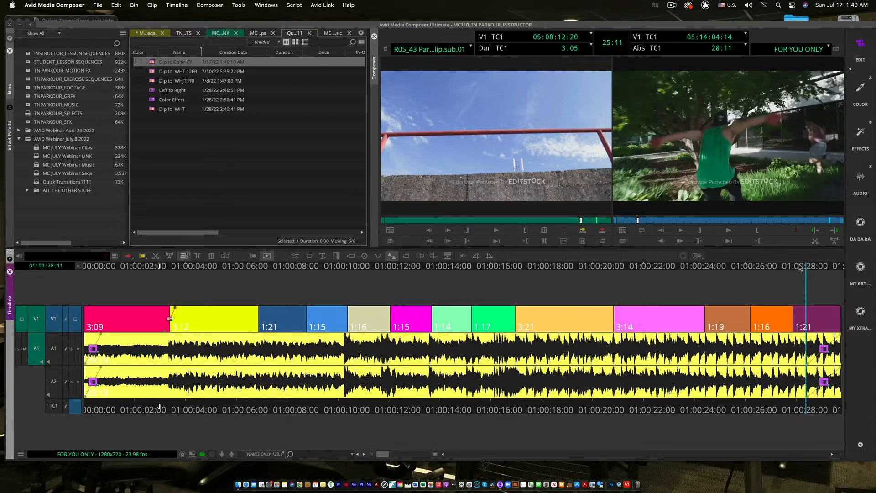
click(171, 269)
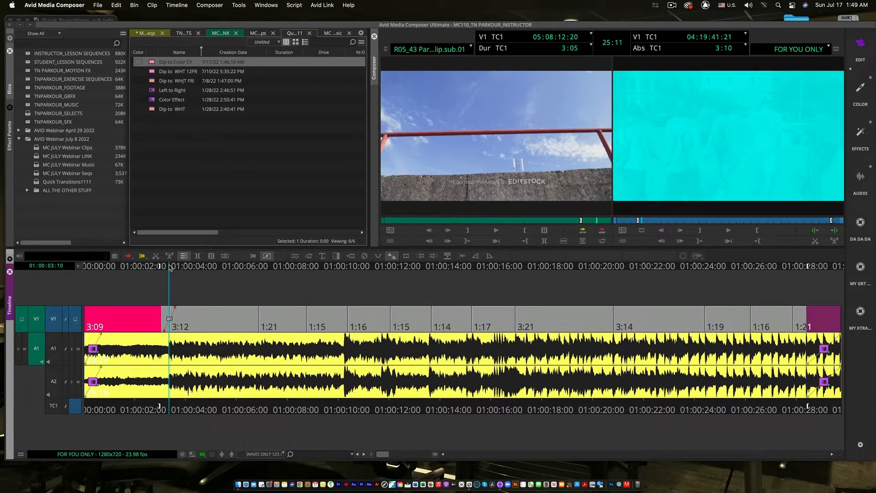
Step: Check whether the Quick Transition type list offers the custom templates from the renamed bin, and cancel without applying
click(336, 256)
click(489, 191)
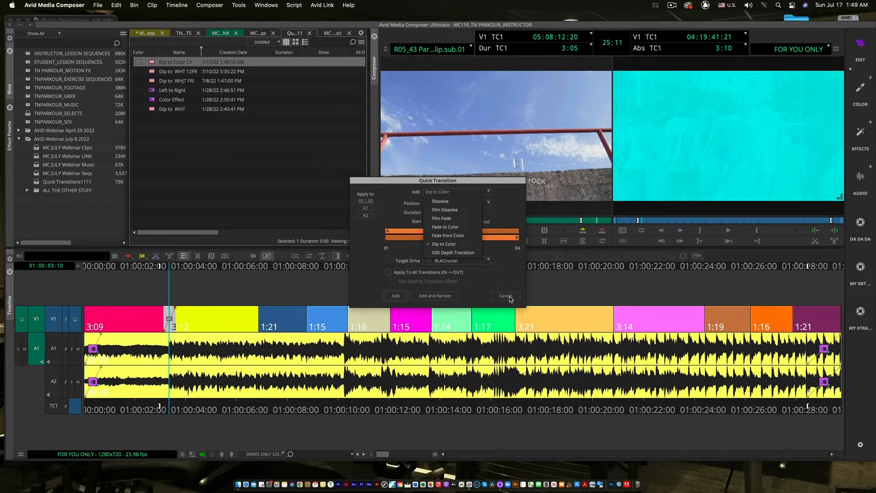
click(510, 298)
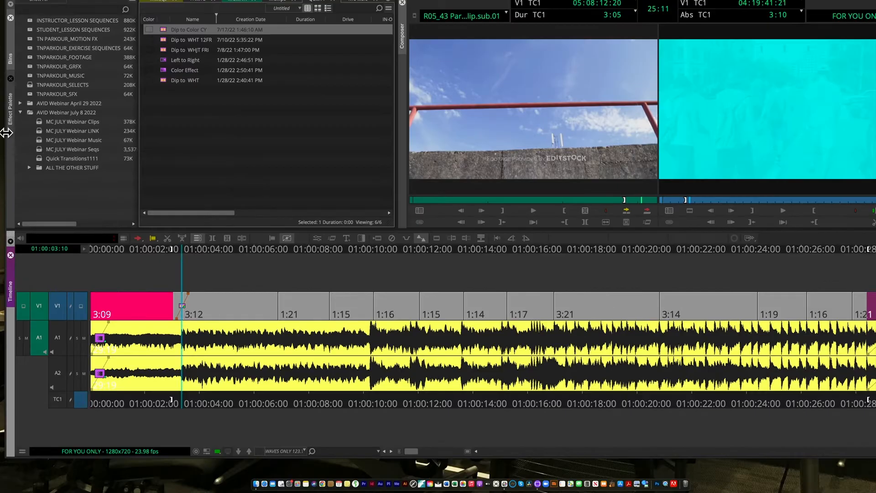
Step: View the templates of the Quick Transitions1111 bin in the Effect Palette, and return to the bins
click(10, 103)
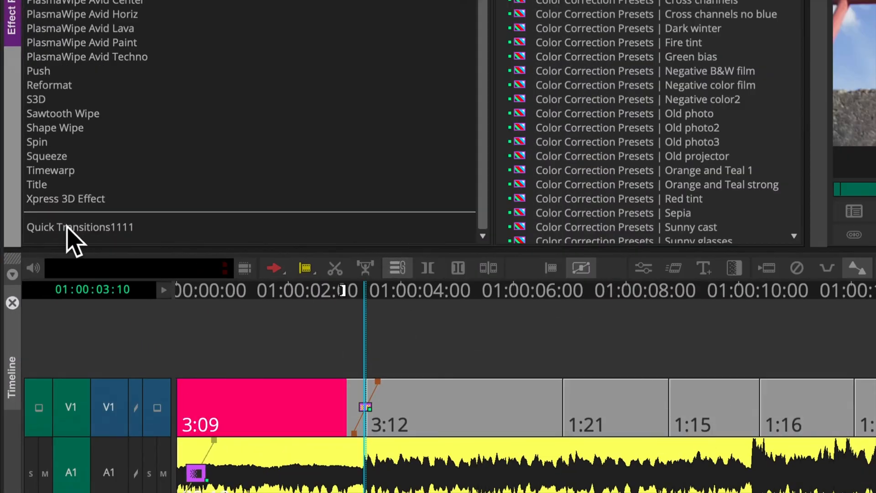
click(36, 218)
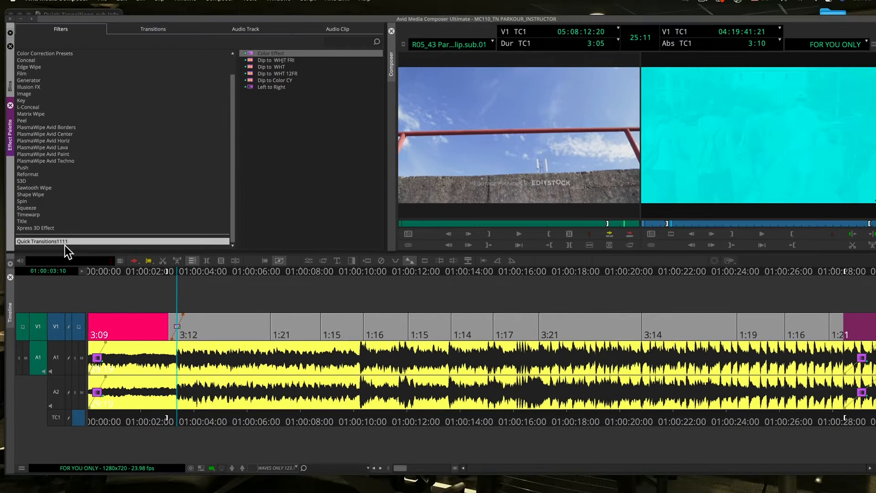
click(11, 85)
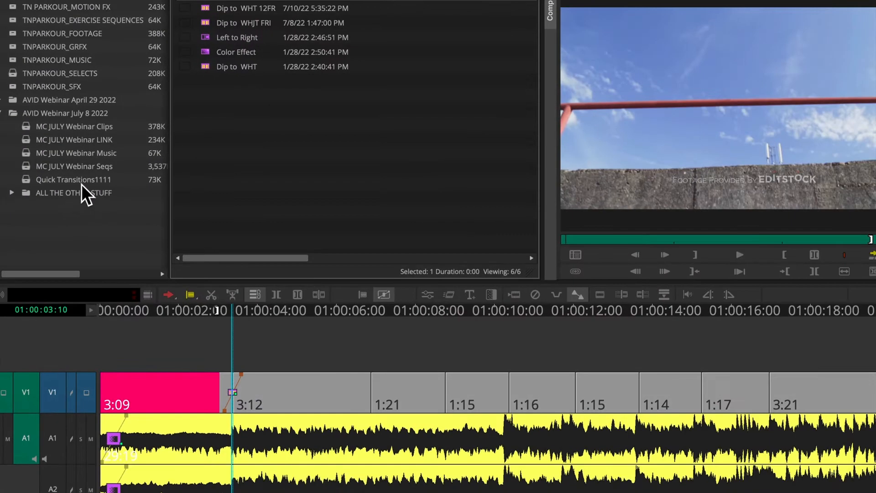
Step: Restore the bin's name to Quick Transitions by removing the added 1111, and save the project
click(77, 185)
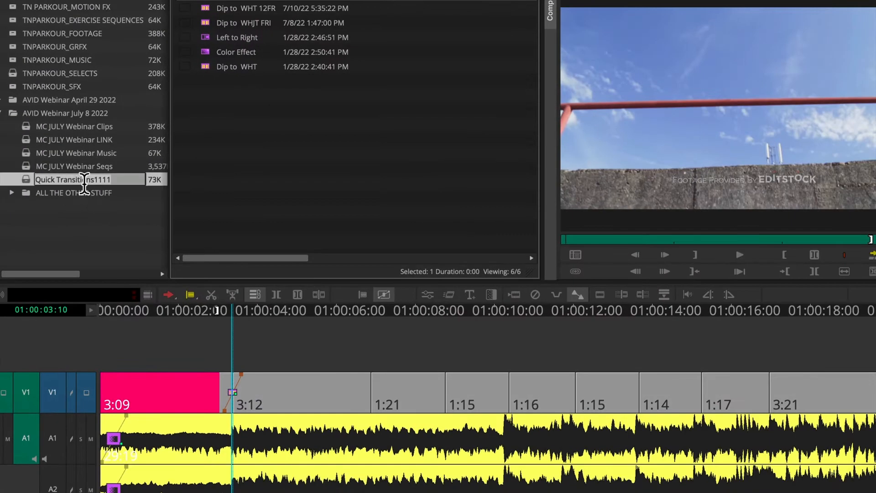
click(110, 179)
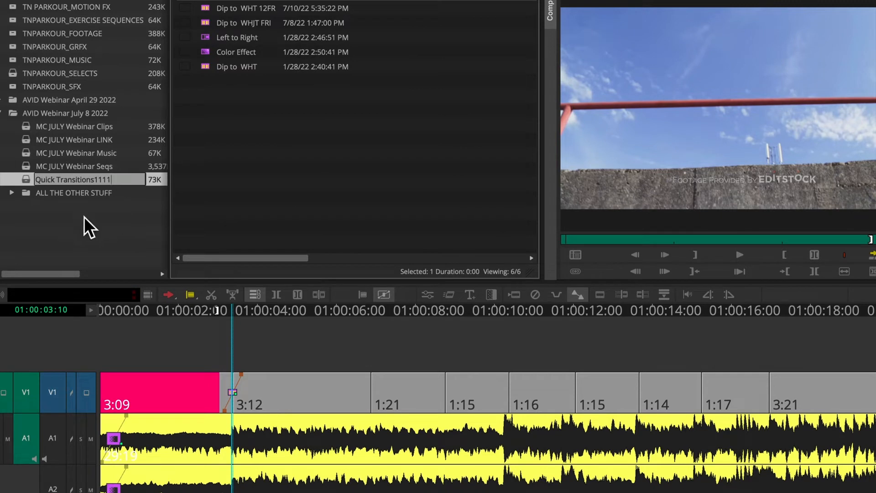
key(BackSpace)
key(BackSpace)
key(BackSpace)
key(BackSpace)
key(Return)
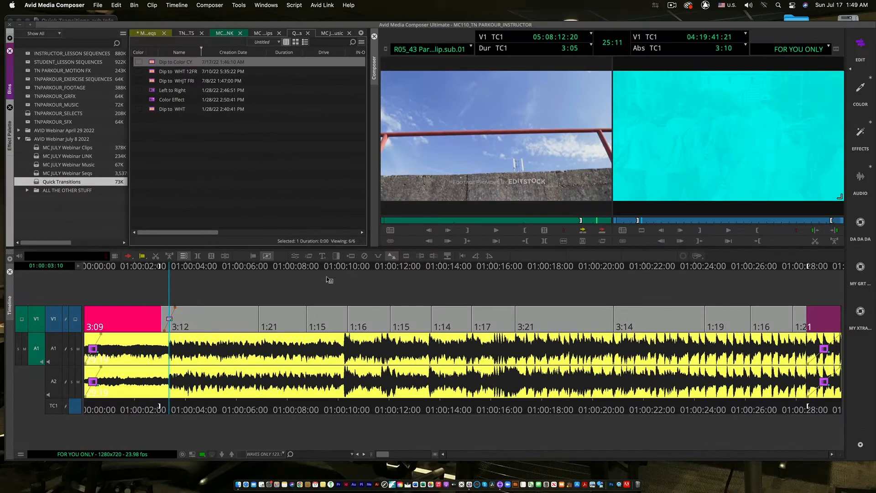
key(super+s)
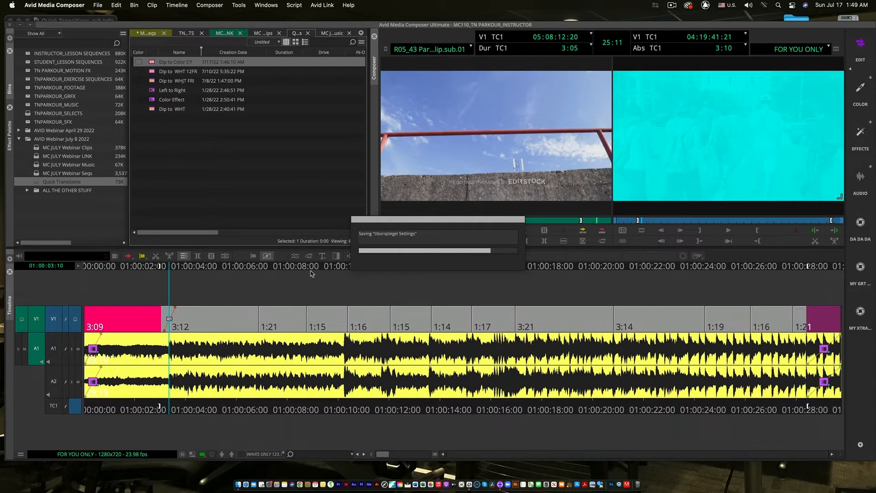
Step: Add the 12-frame, cut-centered Dip to Color CY quick transition to all V1 transitions between the marks, and play from just before the first one
click(337, 255)
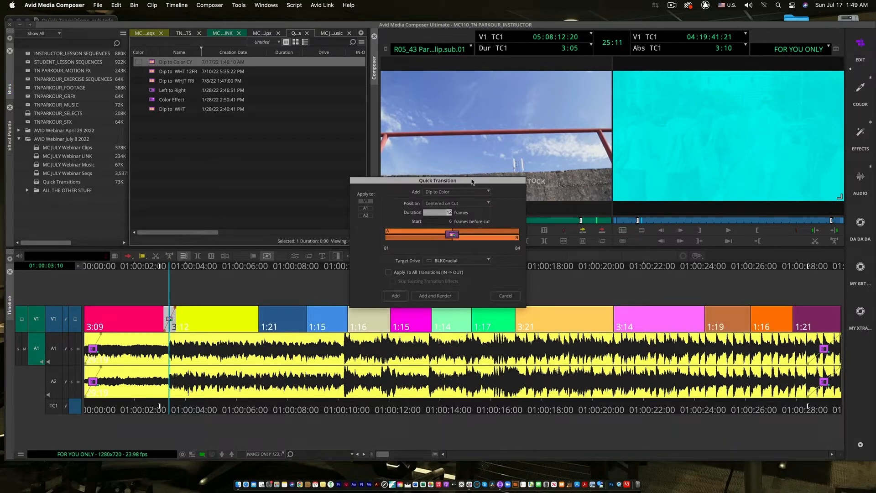
drag(472, 182, 458, 127)
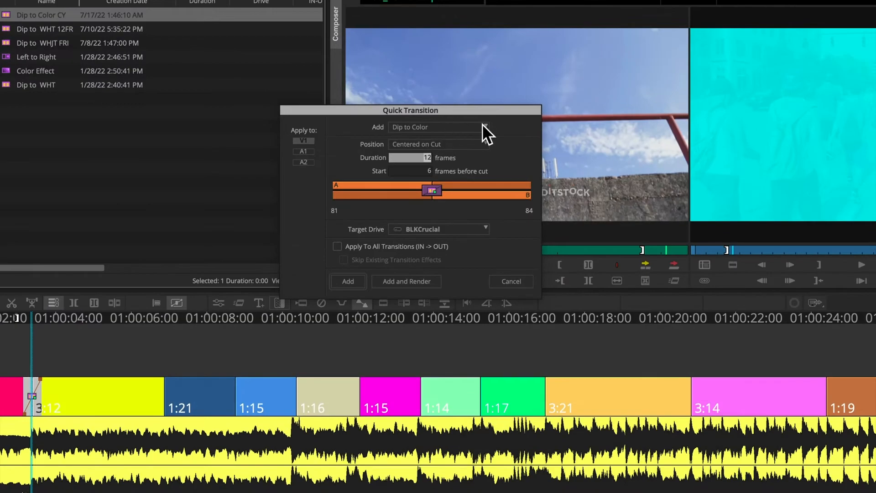
click(479, 126)
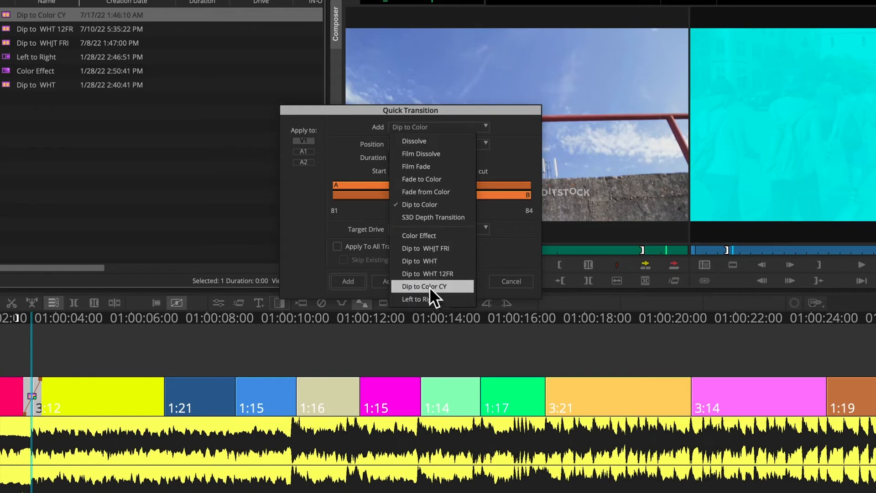
click(430, 286)
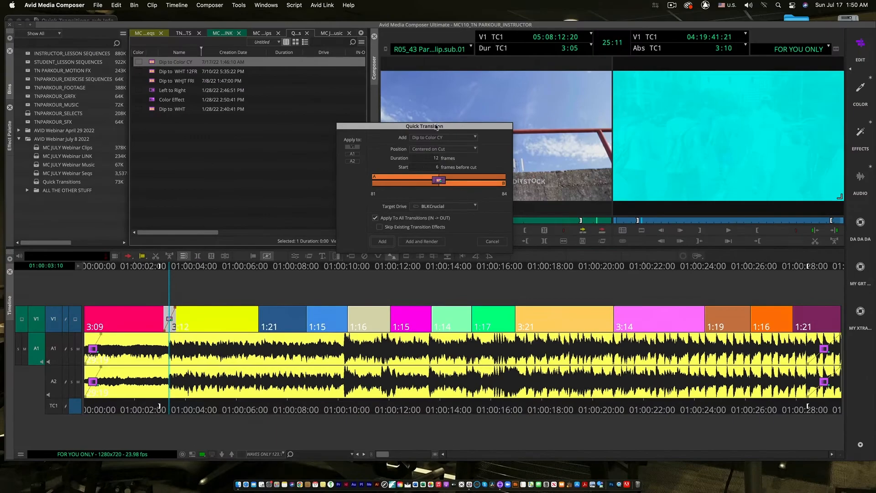
drag(436, 128, 421, 102)
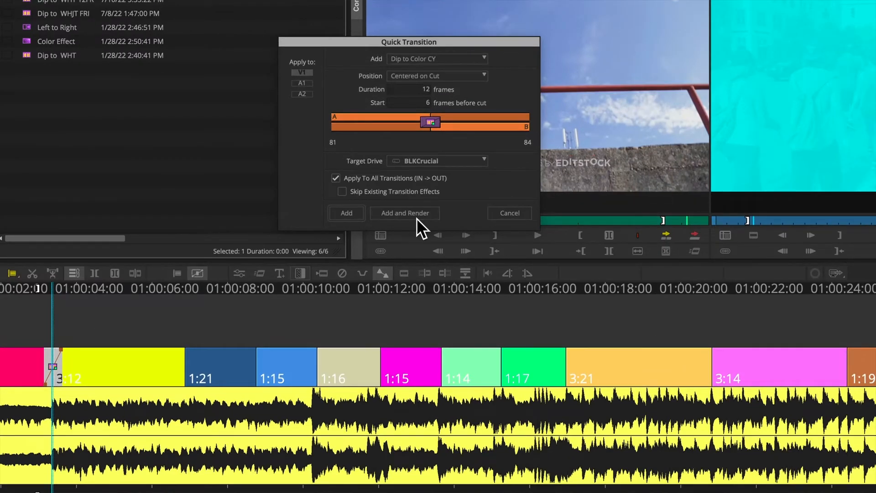
click(480, 58)
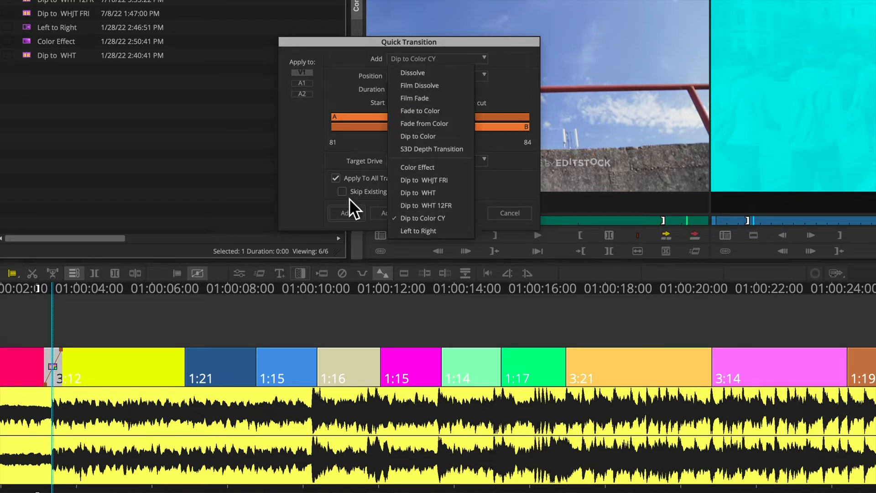
click(502, 176)
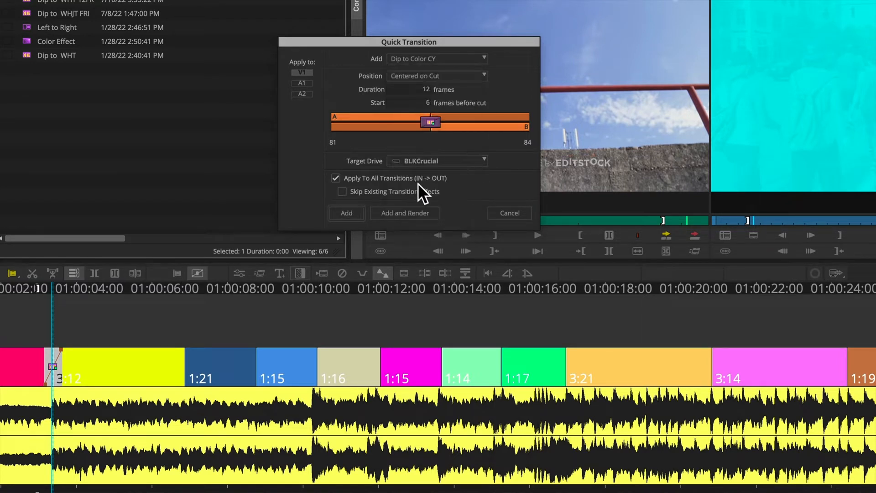
click(345, 213)
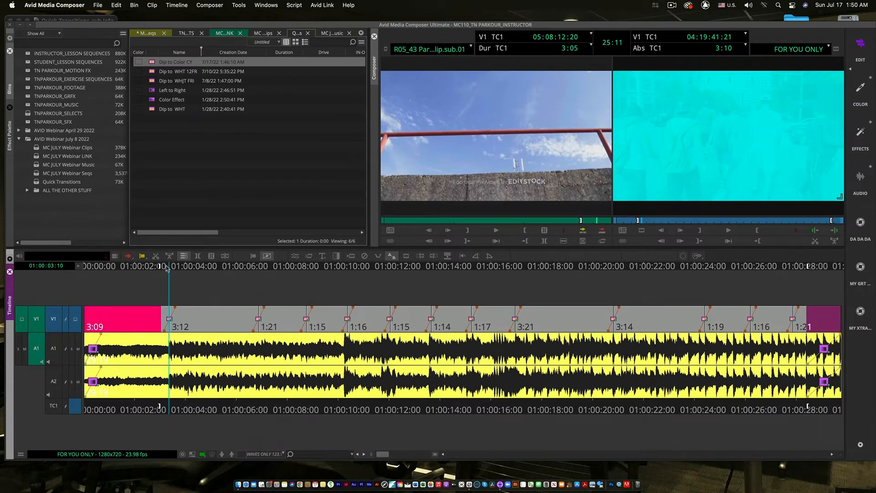
click(165, 267)
key(space)
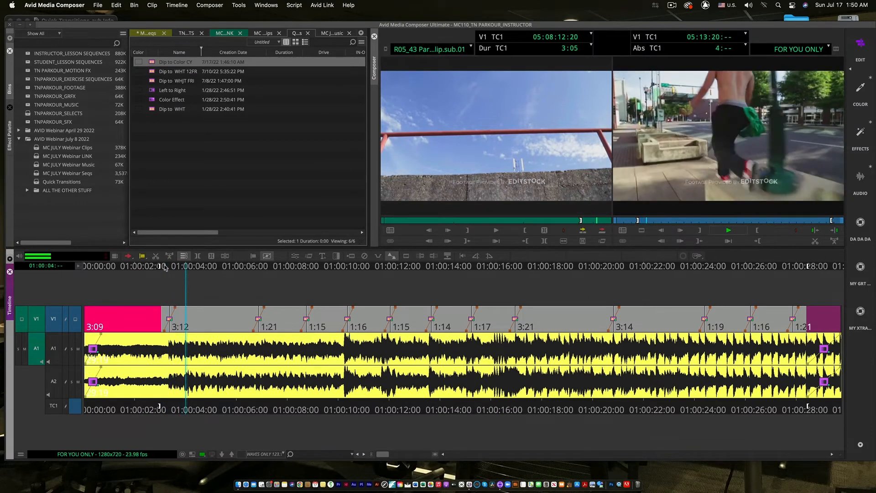
Step: Play the sequence full screen from 01:00:03:00 to review its transitions
click(161, 269)
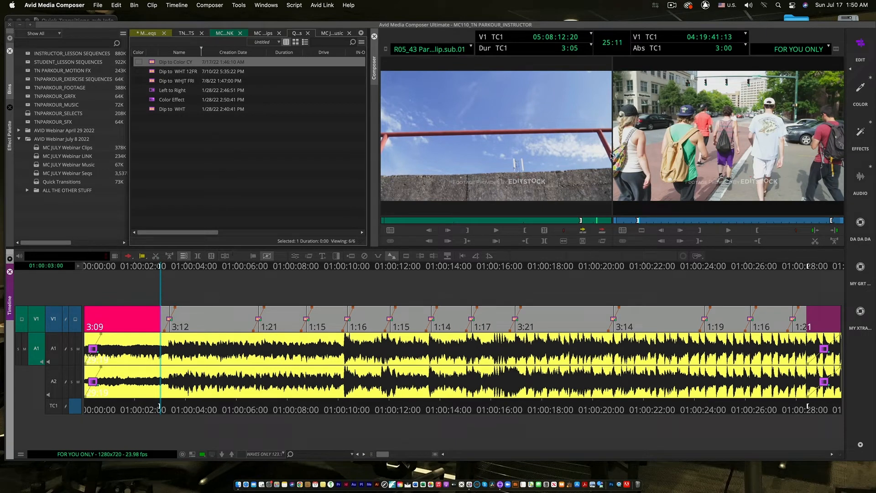
click(685, 130)
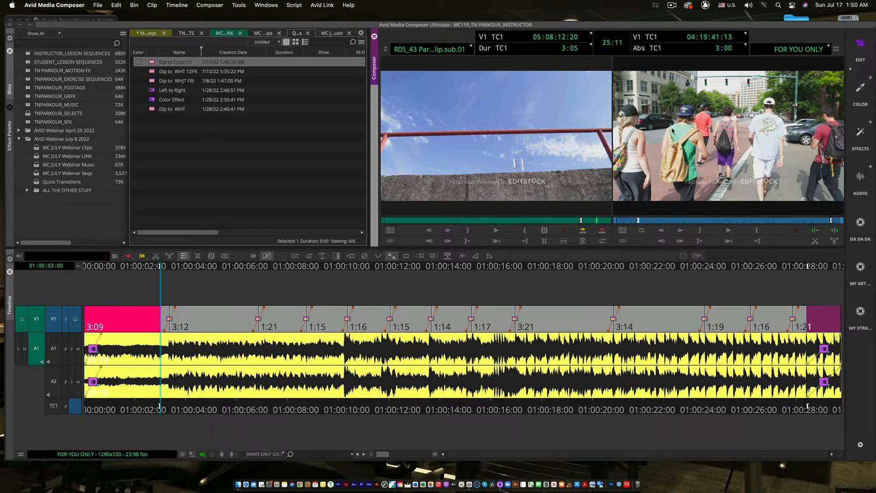
key(shift+super+f)
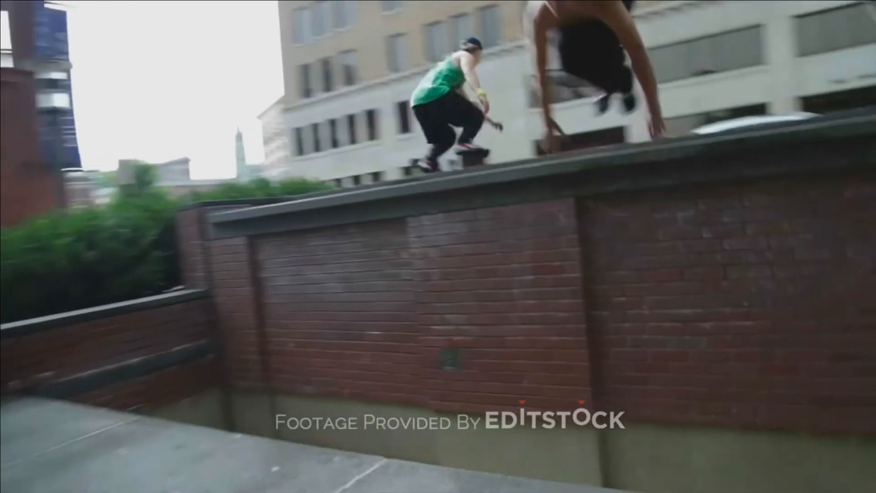
key(space)
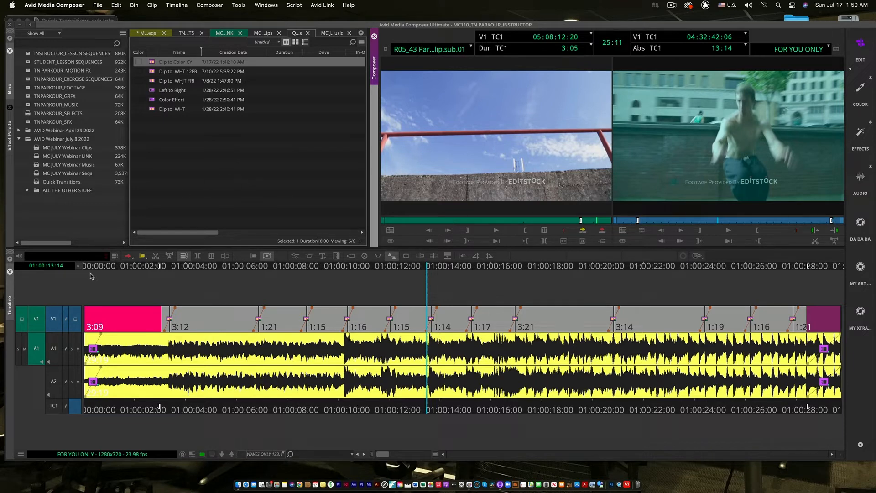
Step: Reveal the Quick Transitions bin's file in Finder to see where it is stored, and close the Finder window
click(36, 183)
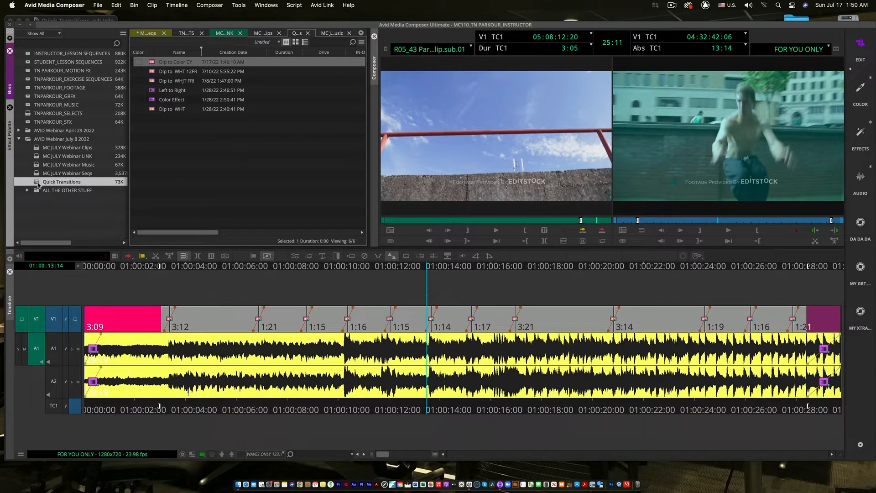
right_click(38, 184)
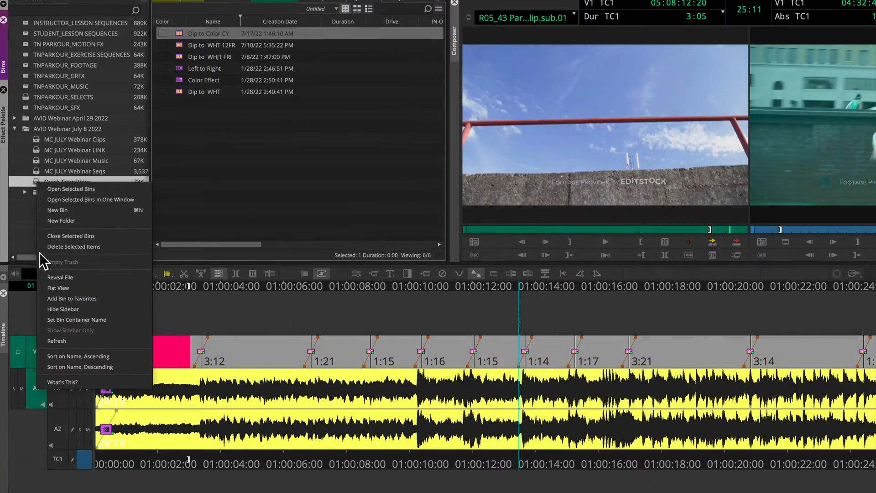
click(54, 277)
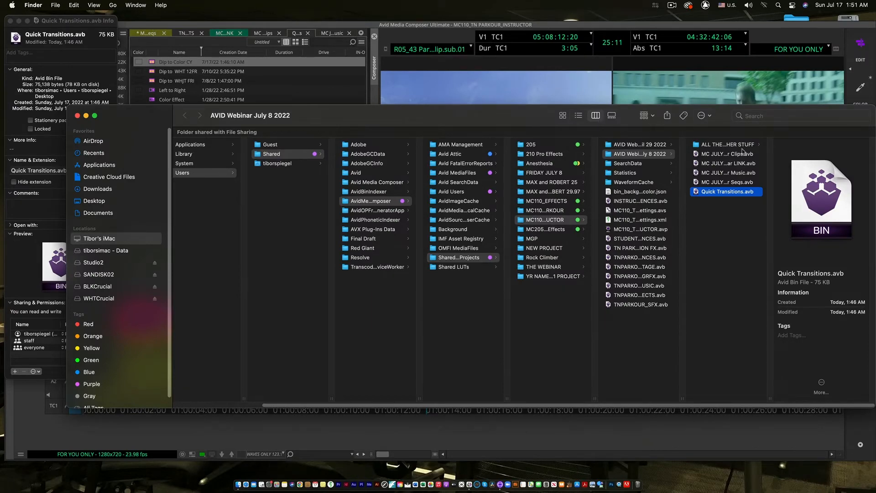
drag(502, 117, 467, 92)
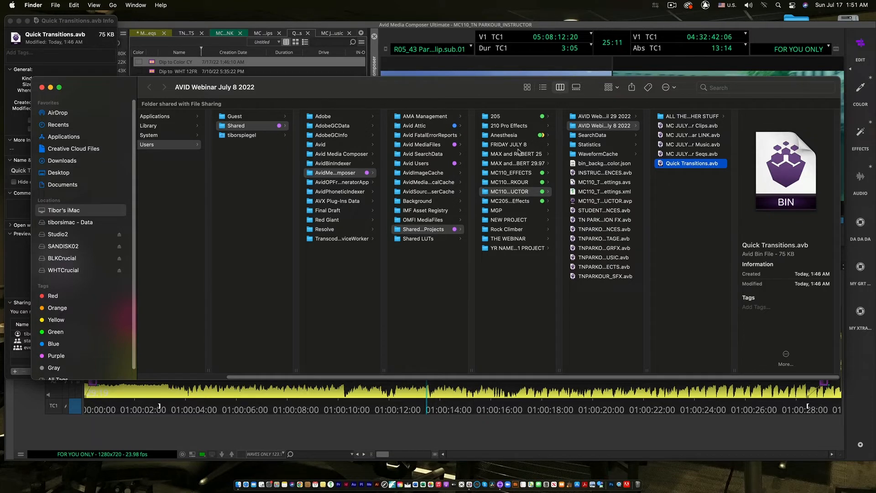
click(42, 88)
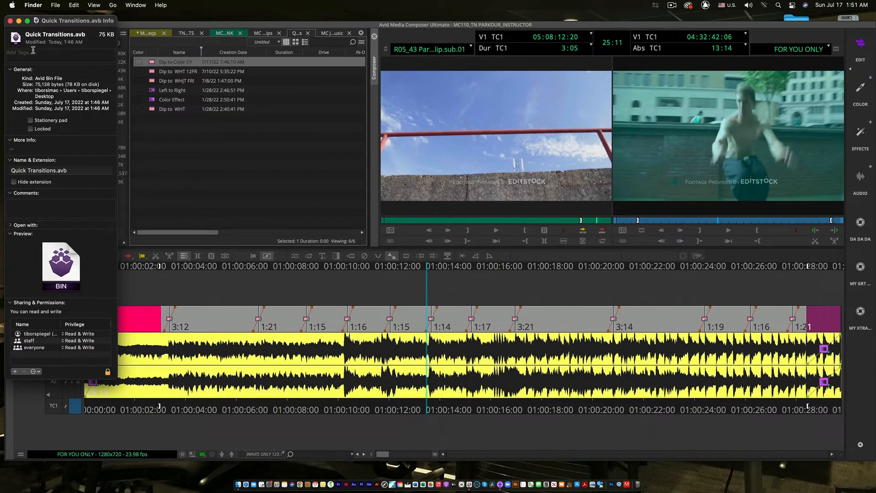
Step: Close the Quick Transitions.avb info window and switch back to Media Composer with nothing selected in the effects bin
drag(51, 21, 136, 77)
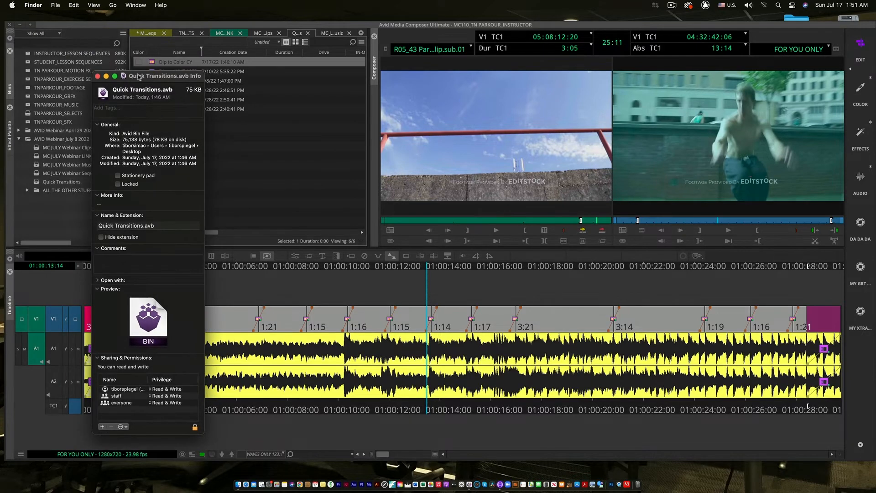
click(96, 77)
click(116, 251)
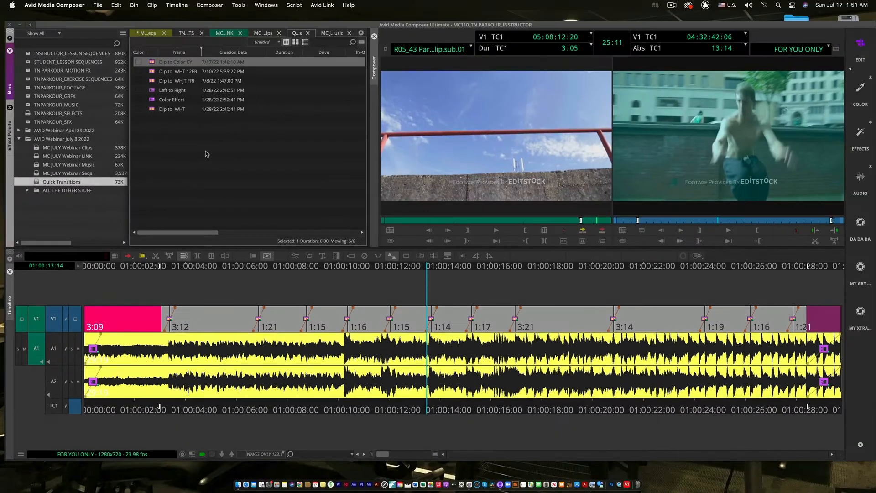
click(193, 145)
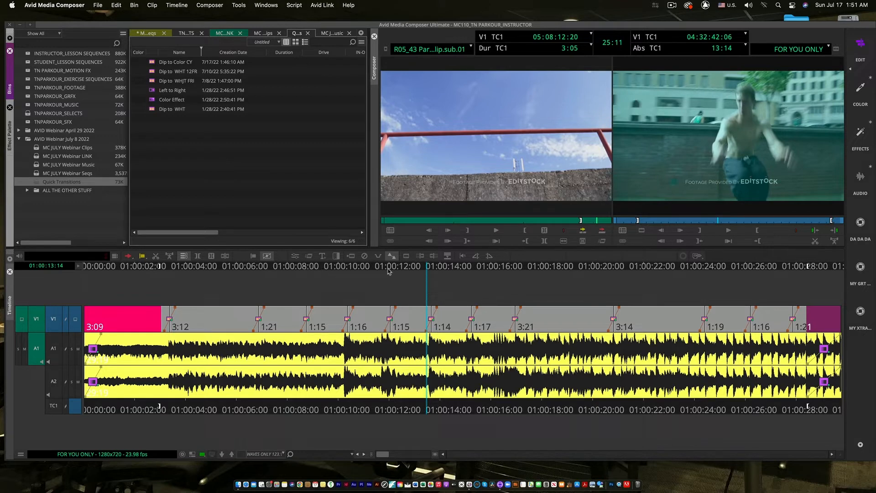
Step: Mark a new IN point at 01:00:13:09 in the sequence and park the playhead at 01:00:23:28
click(422, 268)
key(i)
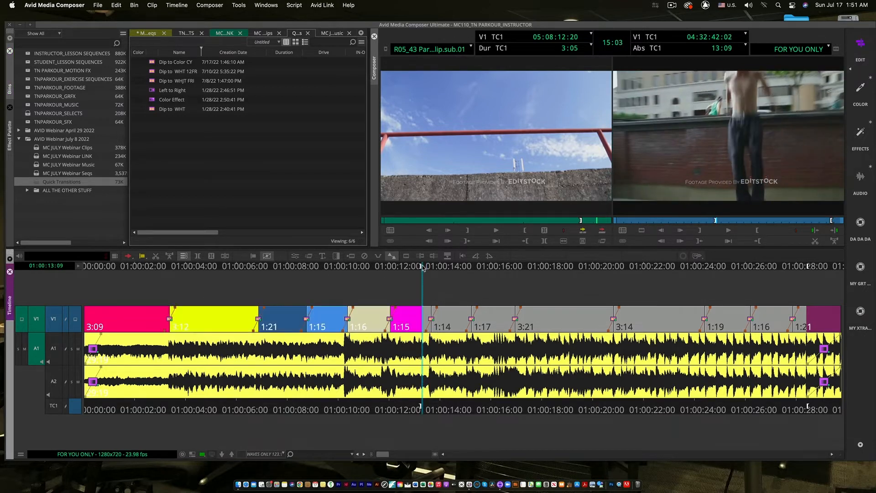
drag(210, 272, 693, 303)
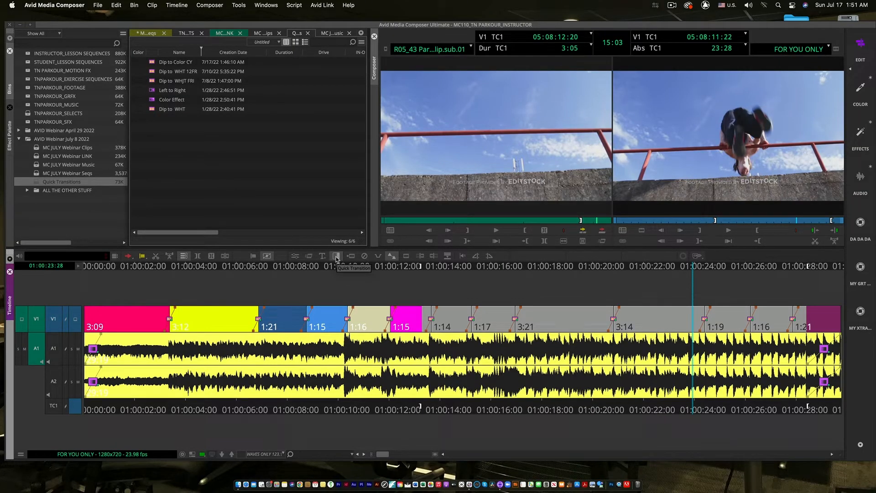
Step: Add the saved "Dip to WHT 12FR" quick transition to all transitions between the IN and OUT points
click(336, 256)
drag(445, 183, 455, 173)
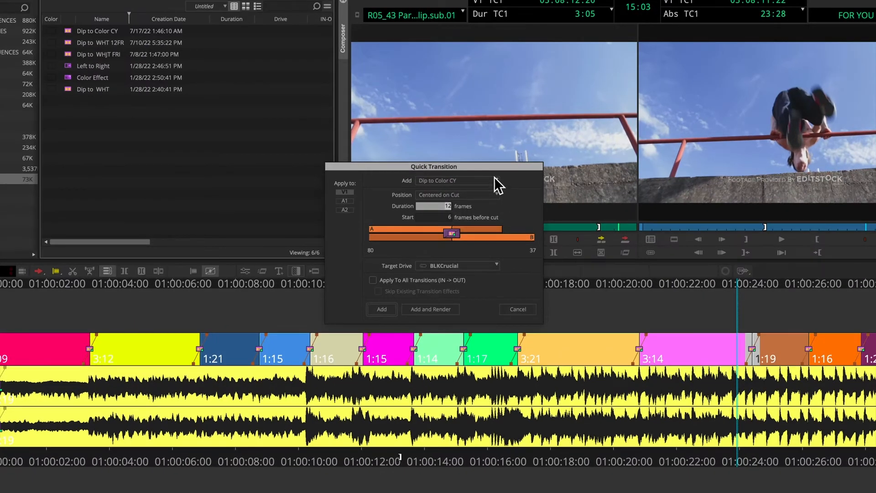
click(494, 179)
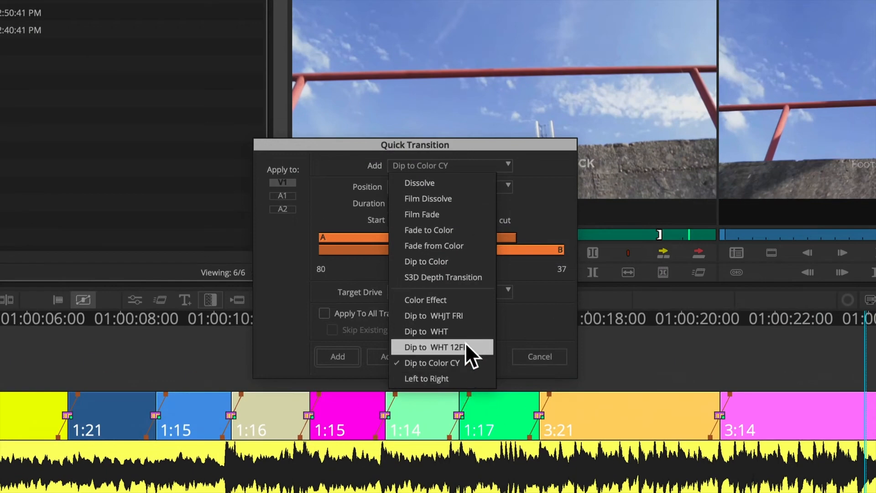
click(464, 347)
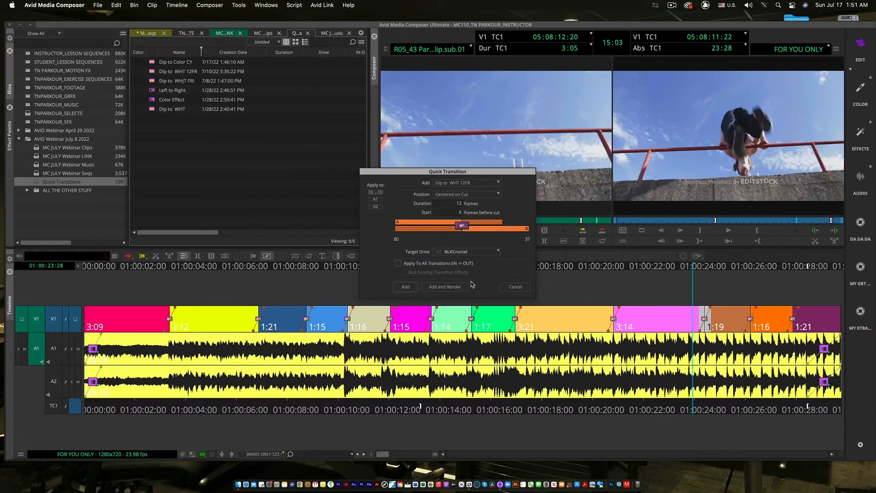
click(398, 264)
click(404, 287)
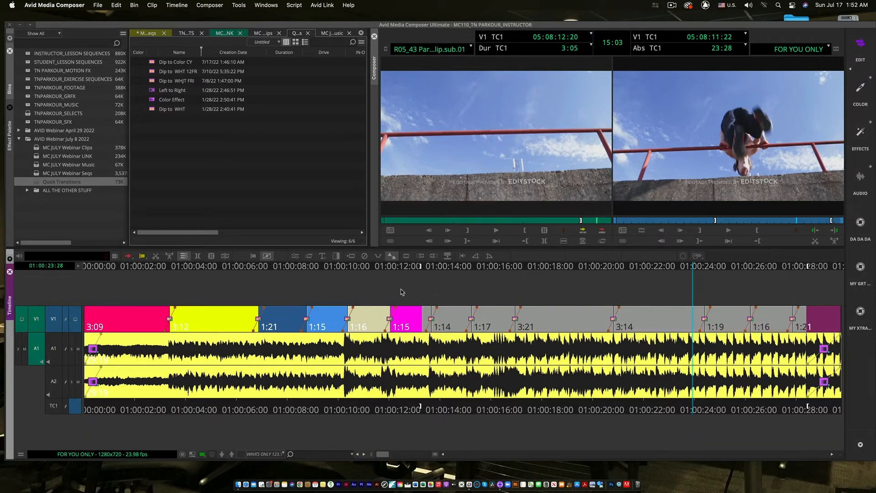
Step: Play the sequence from about 01:00:09 and inspect the replaced transitions up to the cut near 01:00:20:26
click(334, 269)
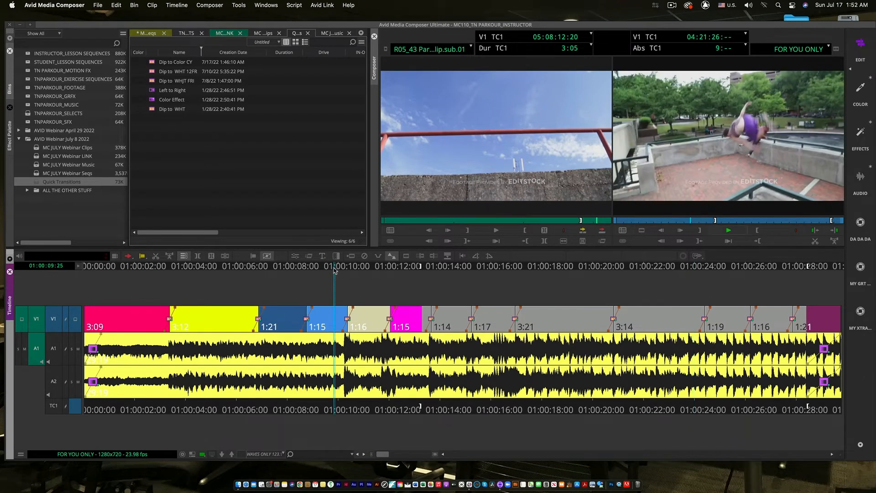
key(space)
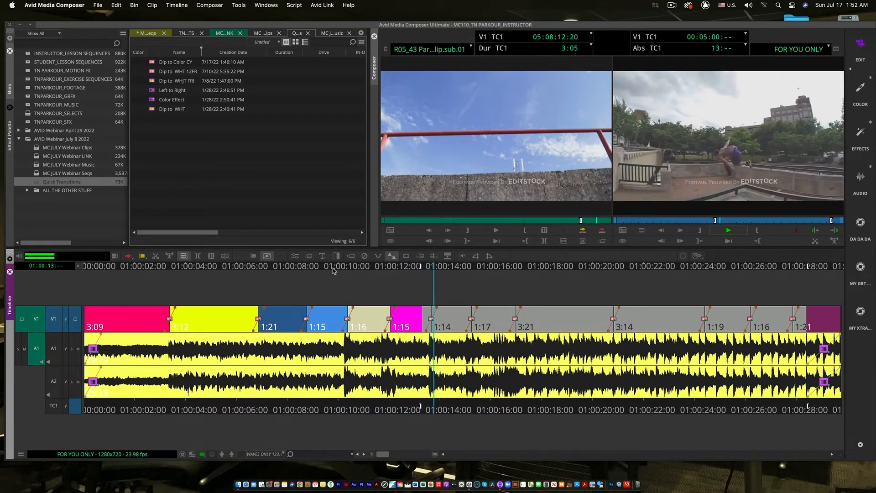
key(space)
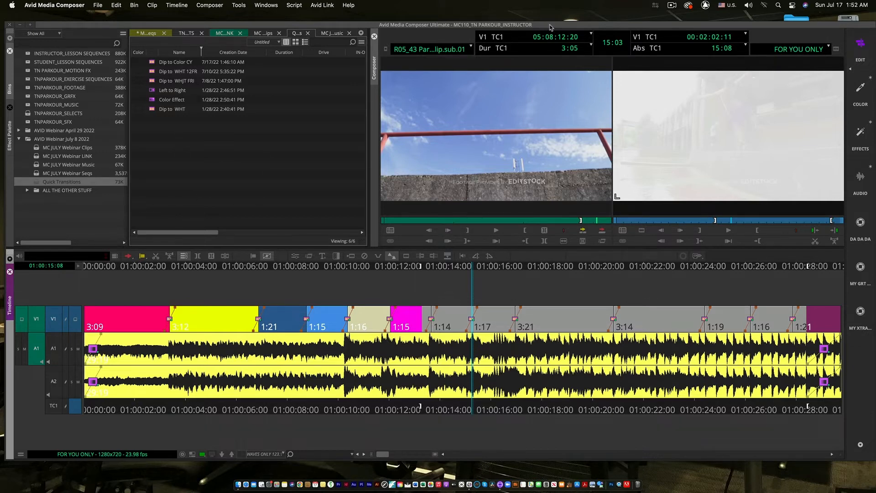
drag(551, 28, 551, 19)
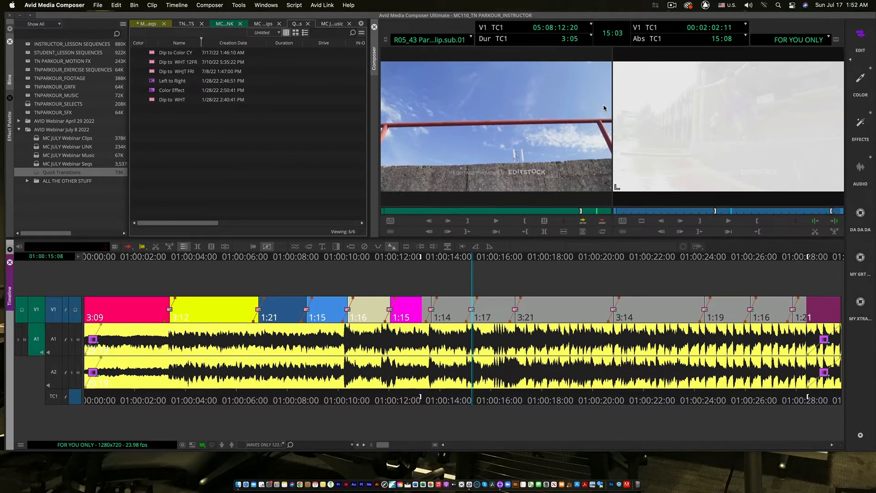
click(435, 258)
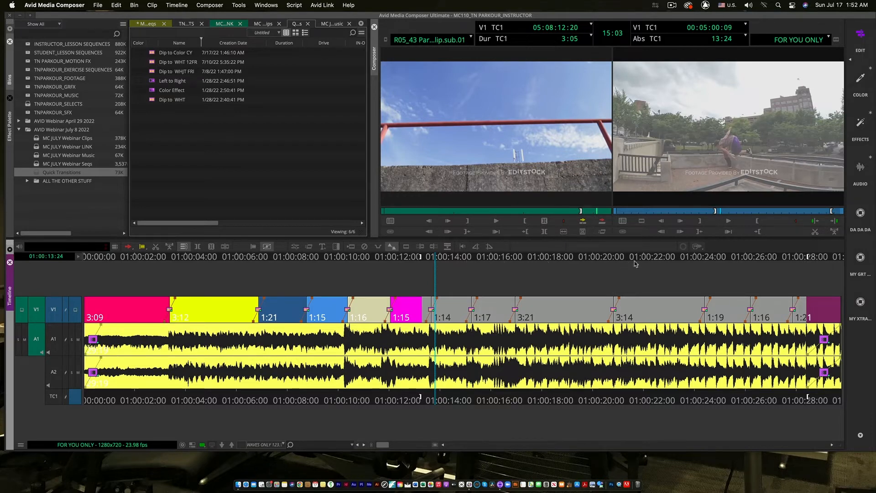
click(616, 258)
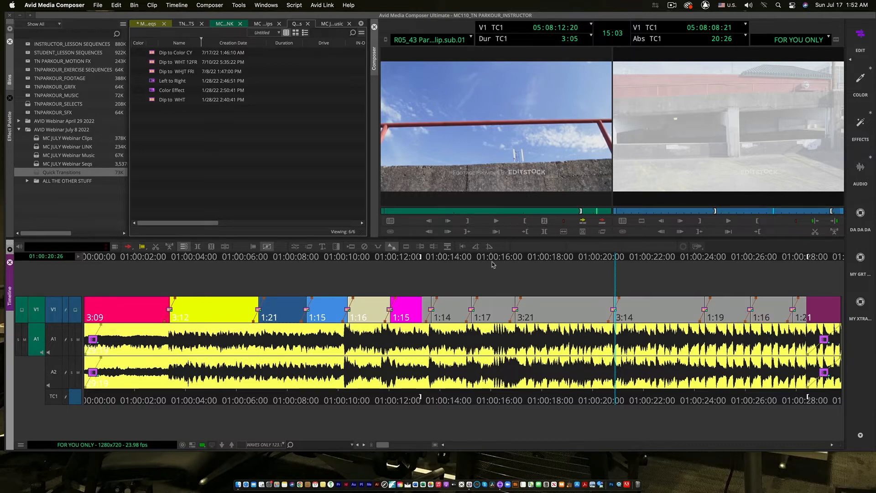
Step: Clear the IN and OUT marks and enter Trim mode at the cut near 01:00:20:25, trying single-side selections before selecting both sides
key(g)
drag(615, 260, 614, 260)
key(u)
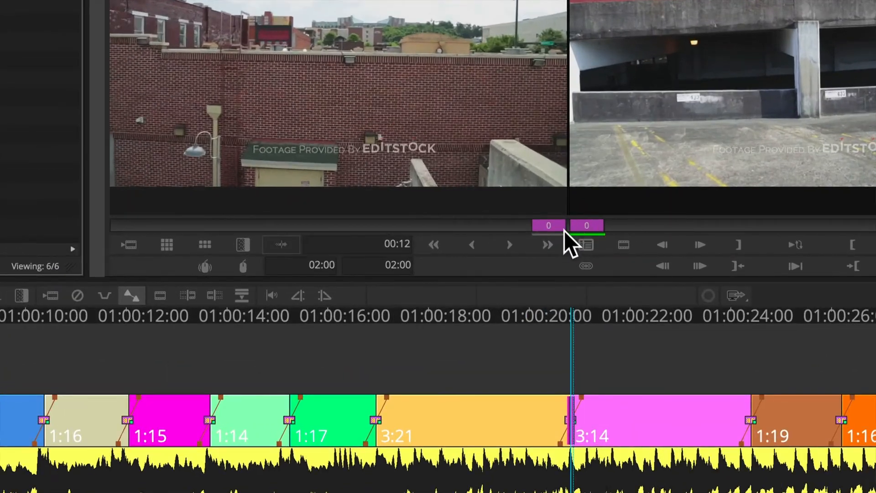
click(521, 150)
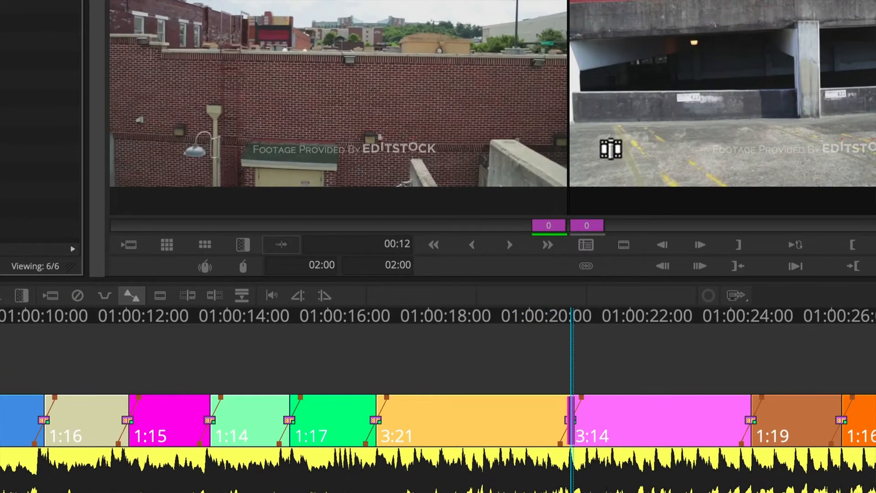
click(638, 145)
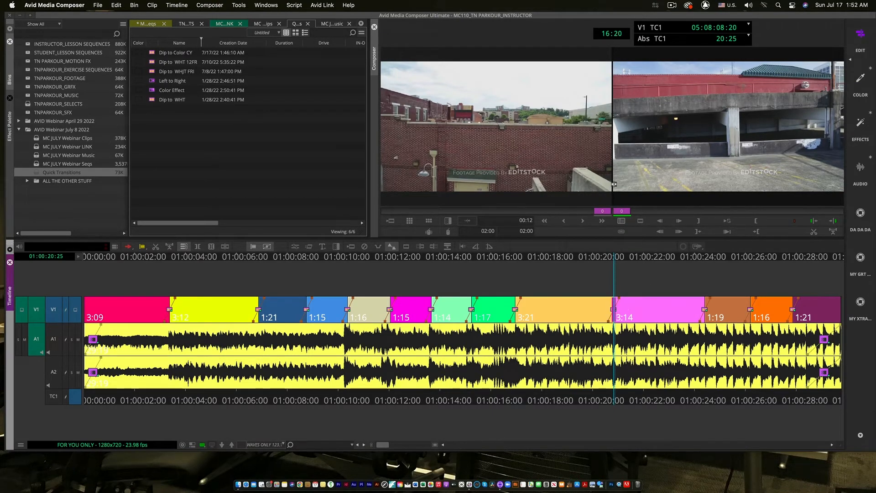
click(614, 184)
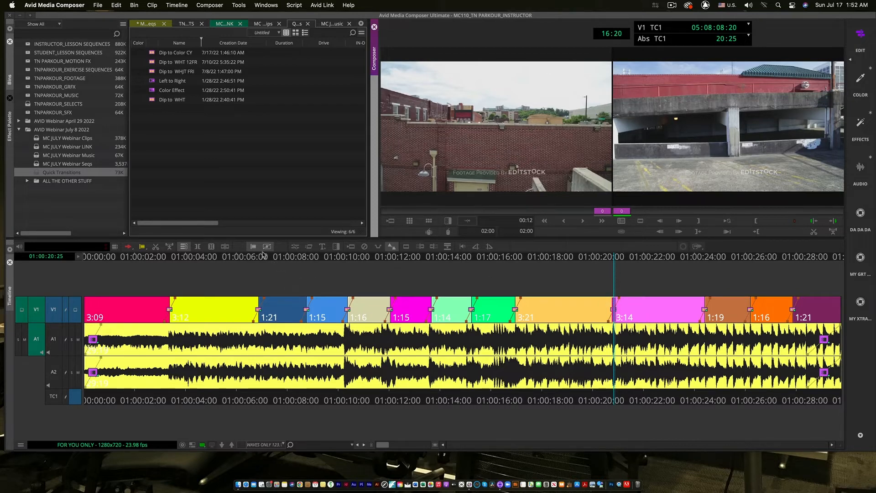
Step: View the selected cut's Quick Transition settings without applying them, and roll the cut one frame later with a dual-roller trim
click(336, 247)
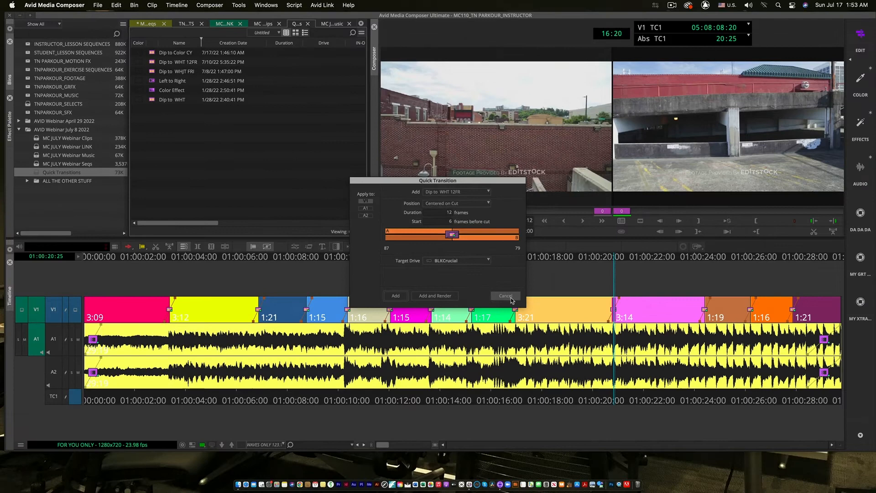
click(505, 296)
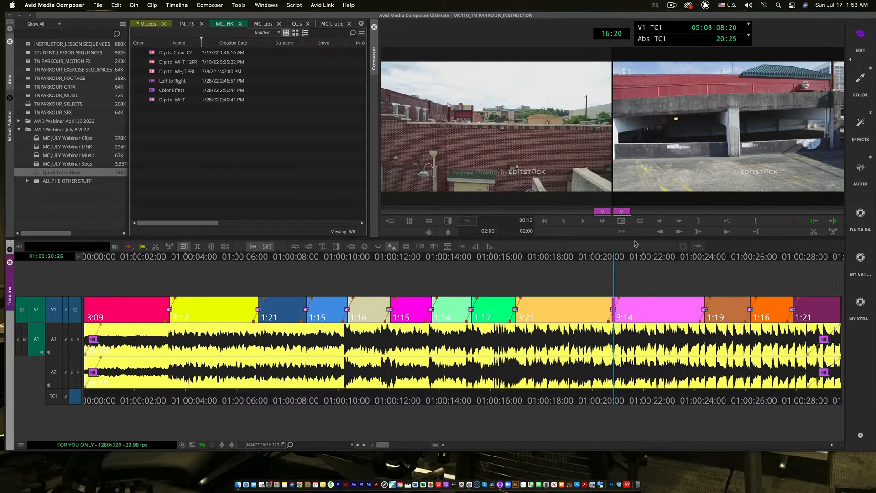
click(565, 221)
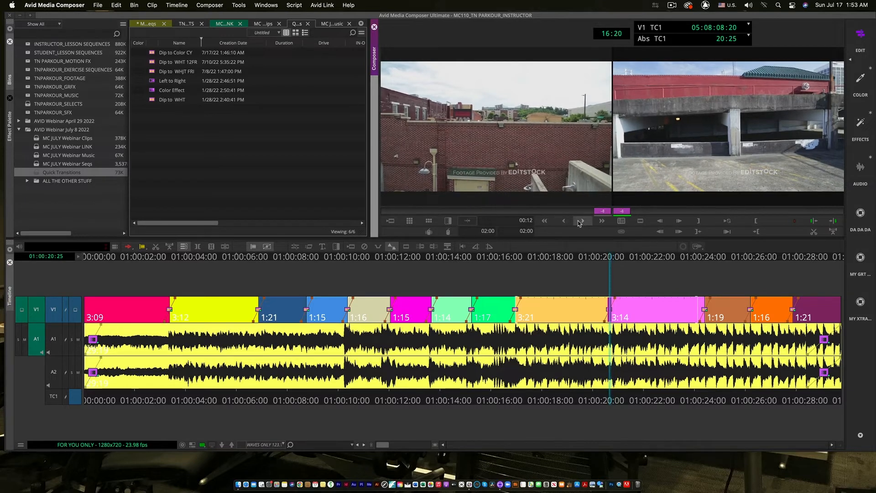
click(581, 221)
click(582, 221)
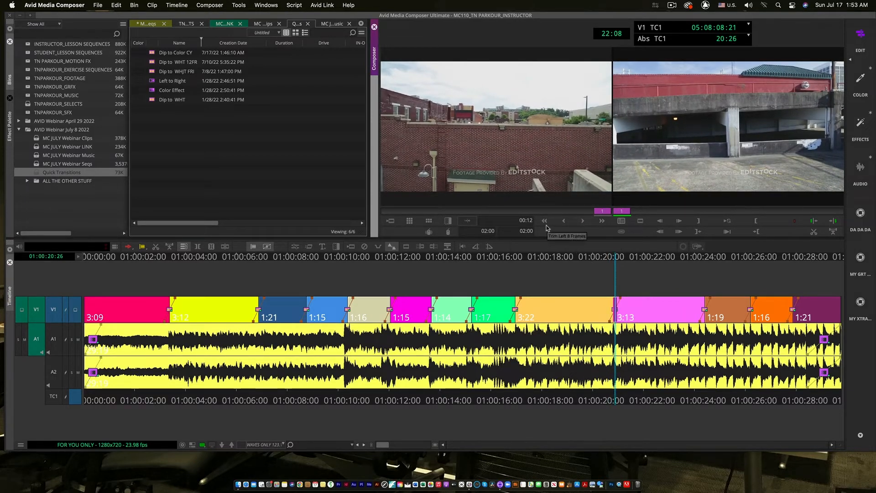
Step: Open the active keyboard layout named MINE from the user settings to view its key mapping
key(shift+super+equal)
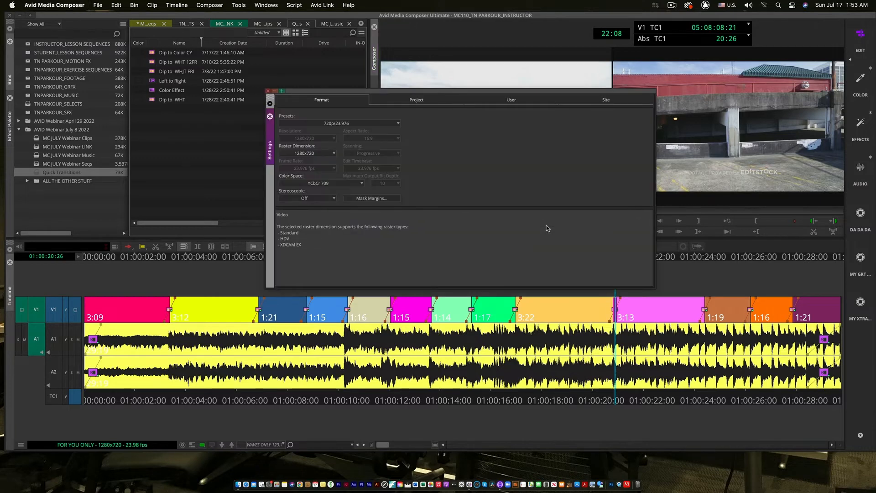
click(509, 104)
scroll(353, 205, down, 4)
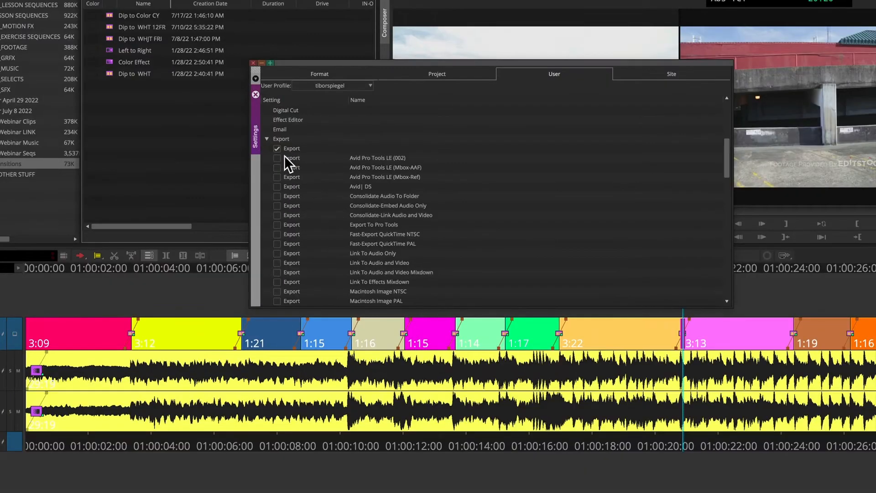
click(265, 139)
double_click(298, 227)
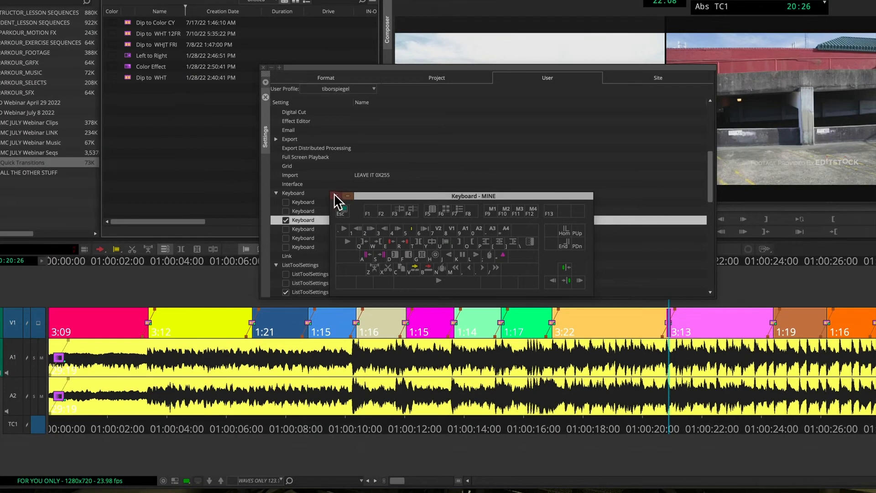
Step: Close the keyboard layout and Settings windows, and roll the selected cut back to about 01:00:19:21 with dynamic playback trimming
click(347, 196)
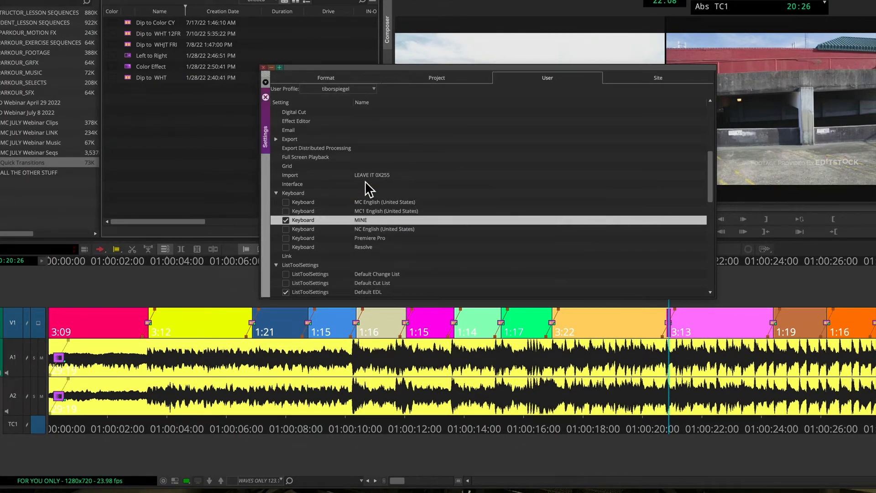
click(266, 67)
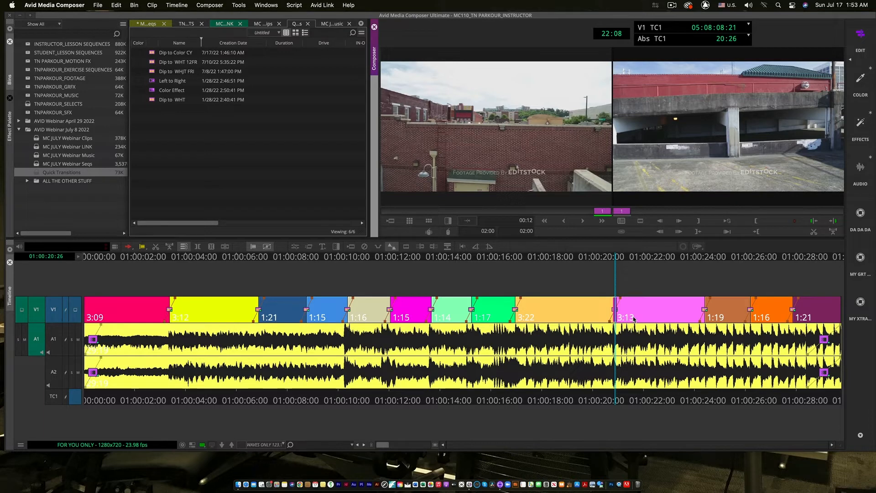
key(j)
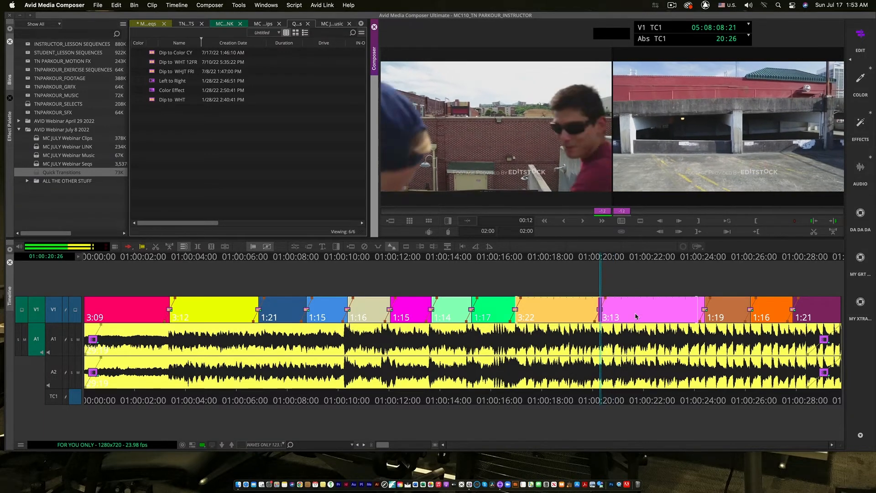
key(k)
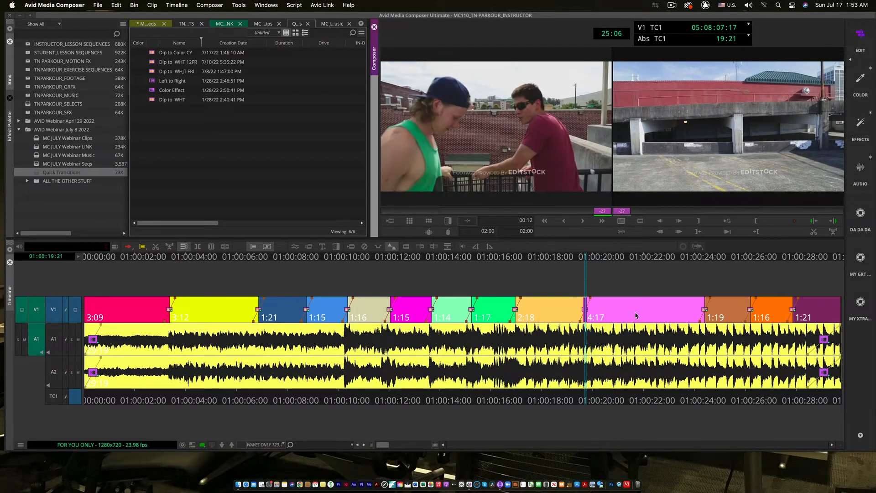
Step: Dynamically roll the cut forward to about 01:00:21:05, back to about 01:00:20:16, and forward again to about 01:00:21:04
key(l)
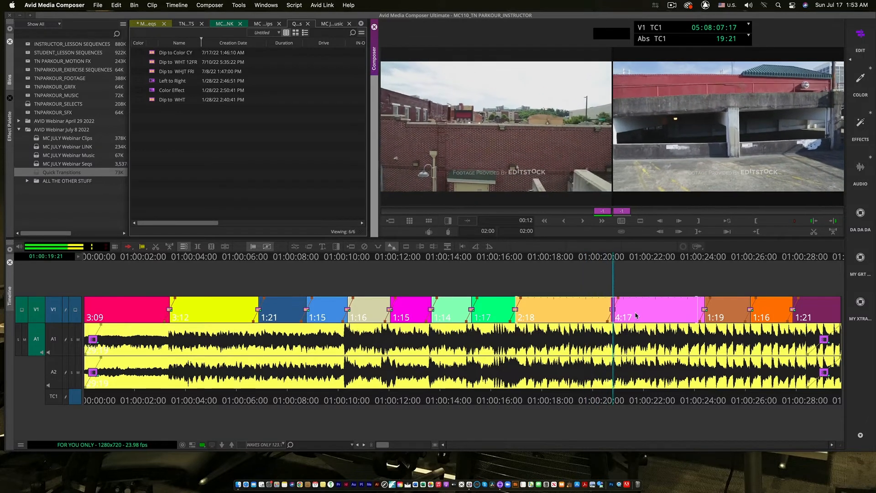
key(k)
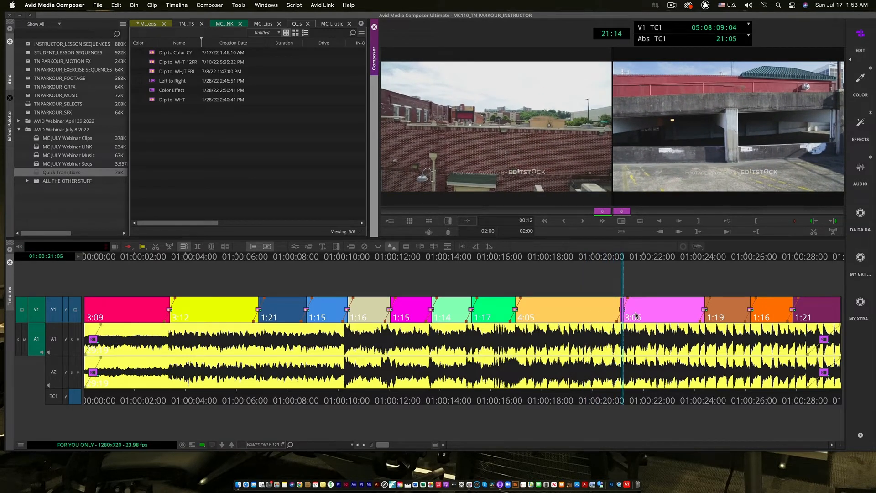
key(j)
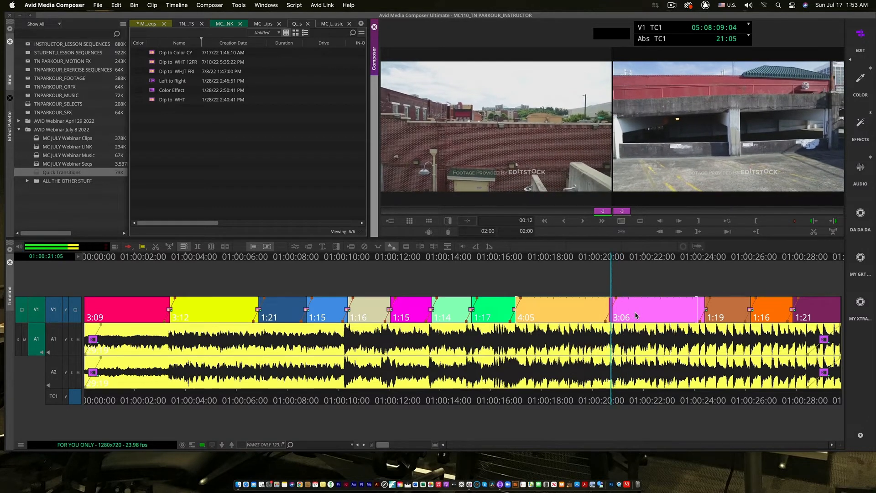
key(k)
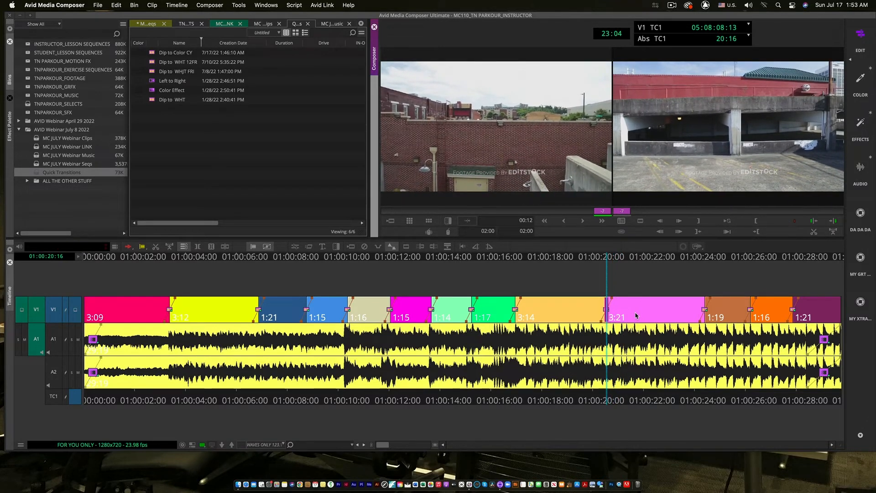
key(space)
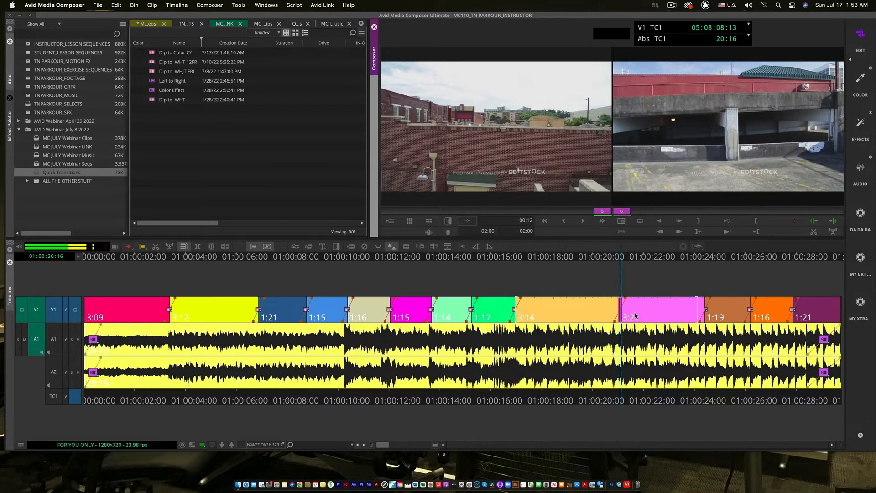
key(k)
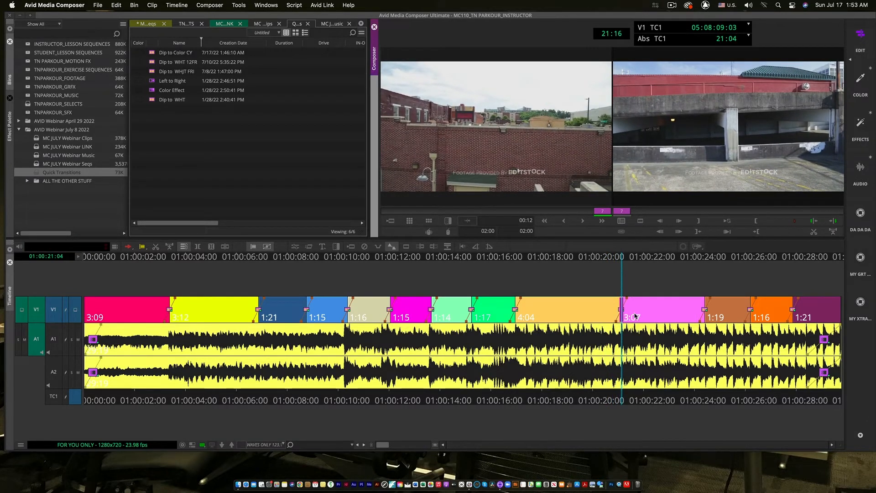
Step: Roll the cut five single frames earlier to 01:00:20:28 and two frames later to 01:00:21:00
key(comma)
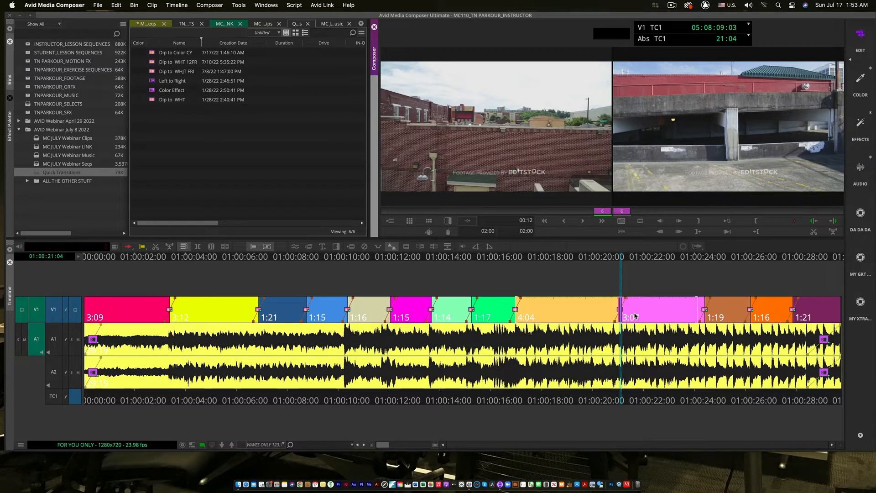
key(comma)
key(comma)
key(comma)
key(comma)
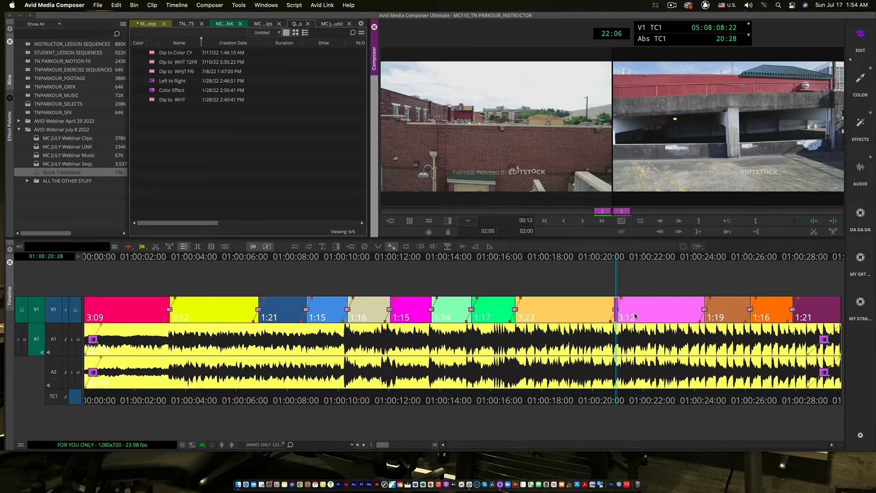
key(period)
key(period)
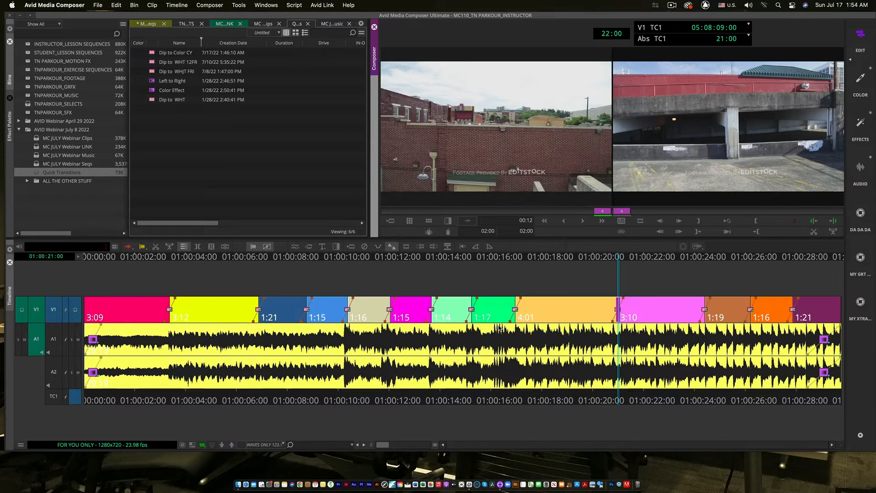
Step: Dynamically roll the cut back to about 01:00:20:00, and trim it seven single frames earlier to 01:00:19:21
key(j)
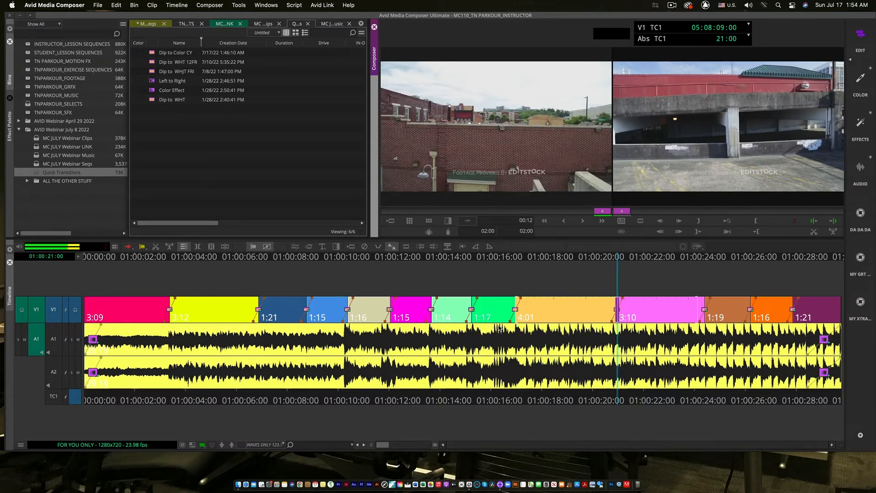
key(k)
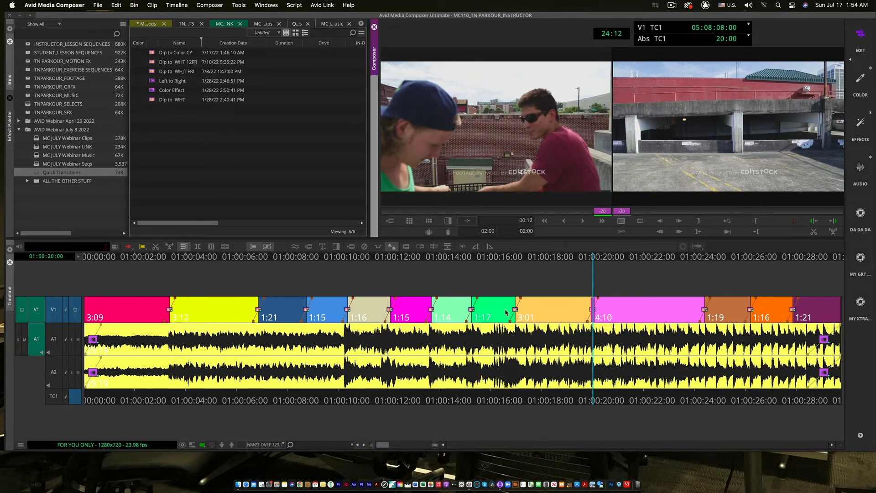
click(564, 221)
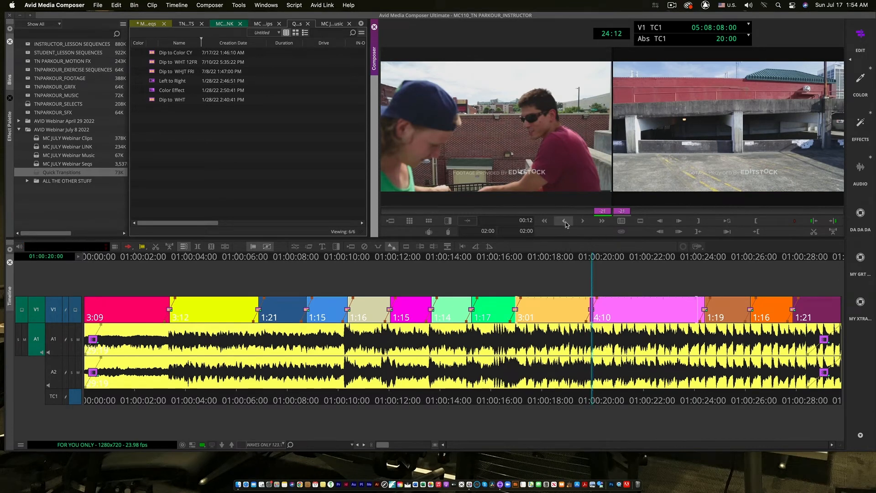
click(565, 222)
click(565, 222)
click(565, 222)
click(566, 222)
click(565, 221)
click(565, 222)
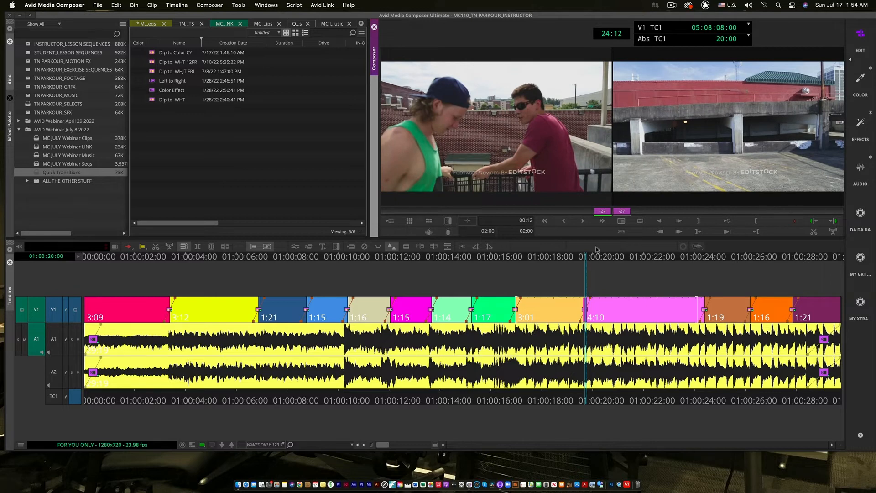
Step: Roll the cut later one frame at a time, fifteen frames in all, to 01:00:20:10
click(583, 221)
click(583, 222)
click(583, 221)
click(582, 221)
click(582, 221)
click(582, 221)
click(582, 221)
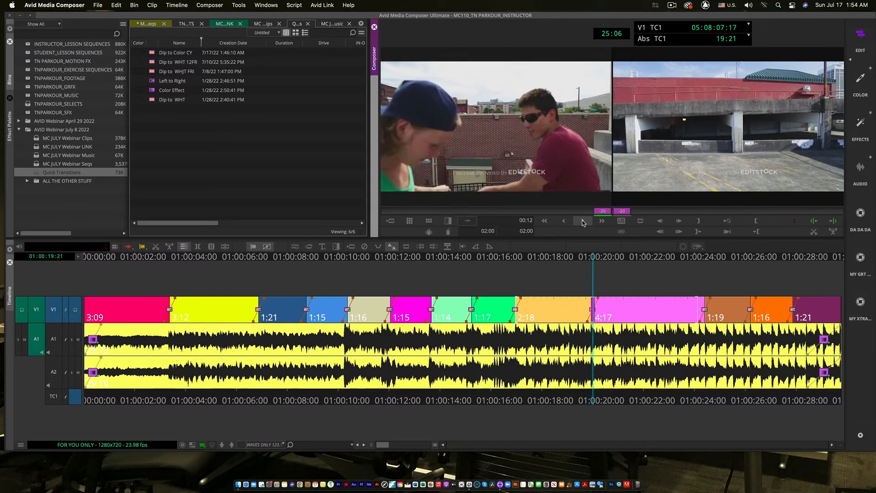
click(582, 221)
click(583, 222)
click(583, 221)
click(582, 221)
click(583, 221)
click(583, 221)
click(583, 221)
click(582, 221)
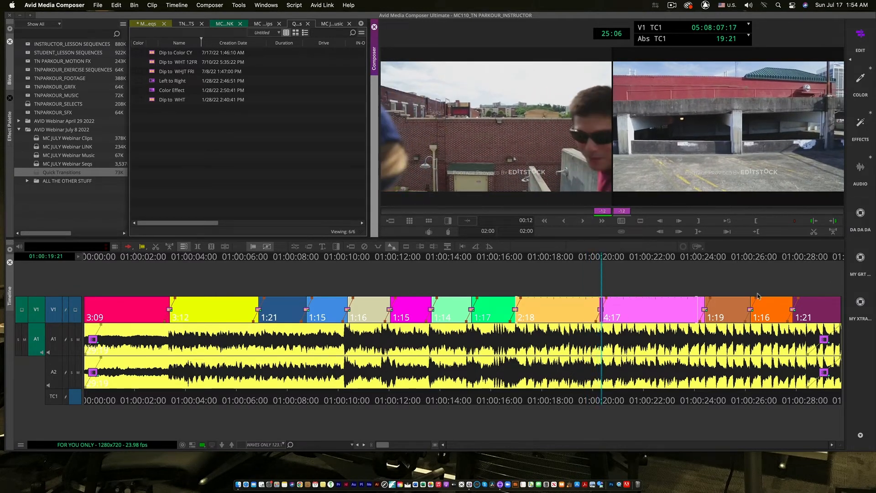
key(space)
Step: Roll the cut a further thirteen single frames later from 01:00:20:10
click(463, 247)
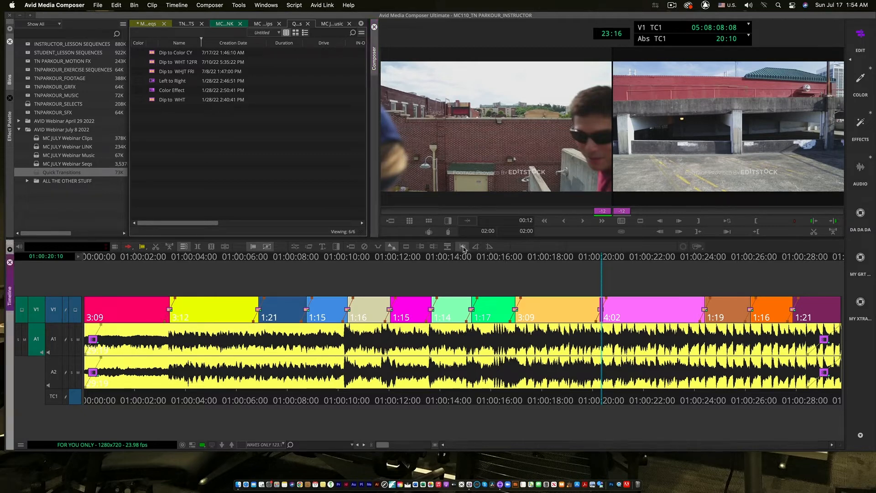
click(583, 221)
click(583, 222)
click(583, 221)
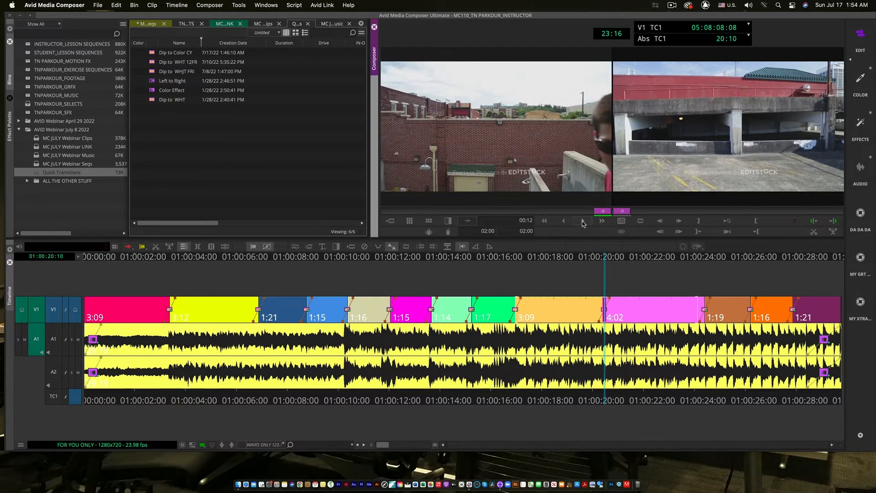
click(583, 221)
click(583, 222)
click(583, 222)
click(582, 221)
click(582, 222)
click(582, 222)
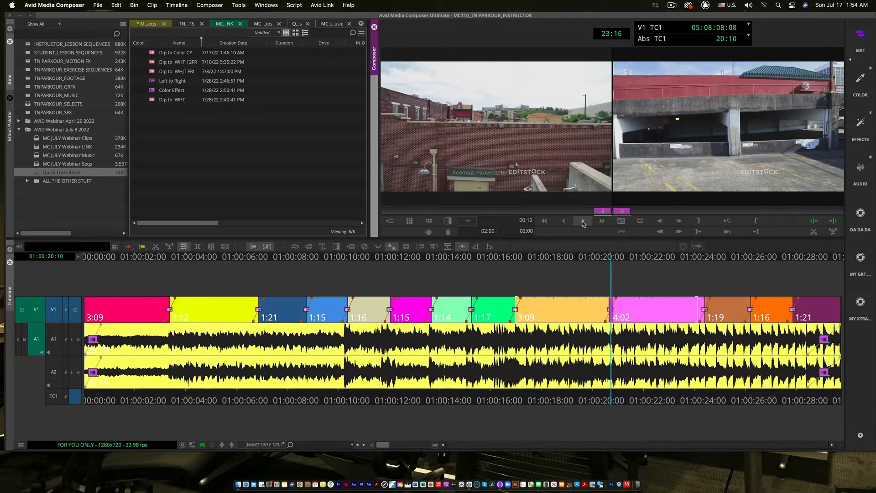
click(582, 222)
click(582, 222)
click(583, 221)
click(583, 221)
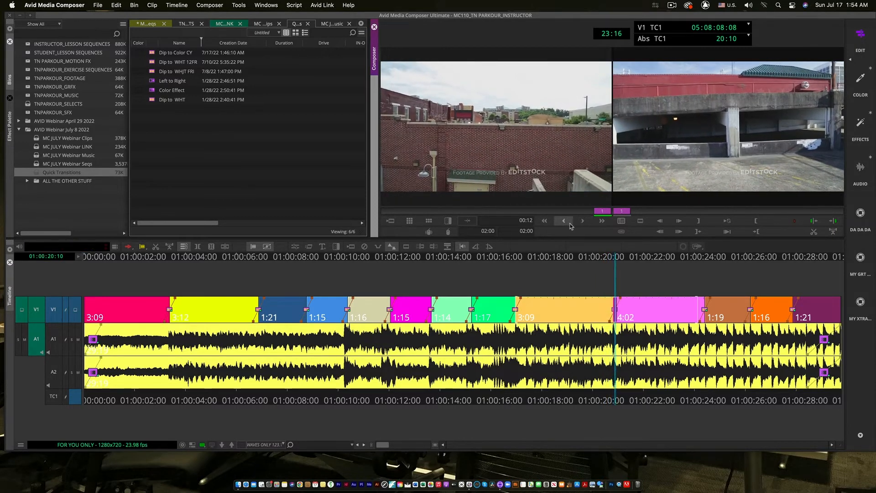
Step: Roll the cut back and forth in single- and multi-frame increments, out to 01:00:21:08 and back to 01:00:20:25
click(615, 301)
drag(615, 301, 623, 310)
key(space)
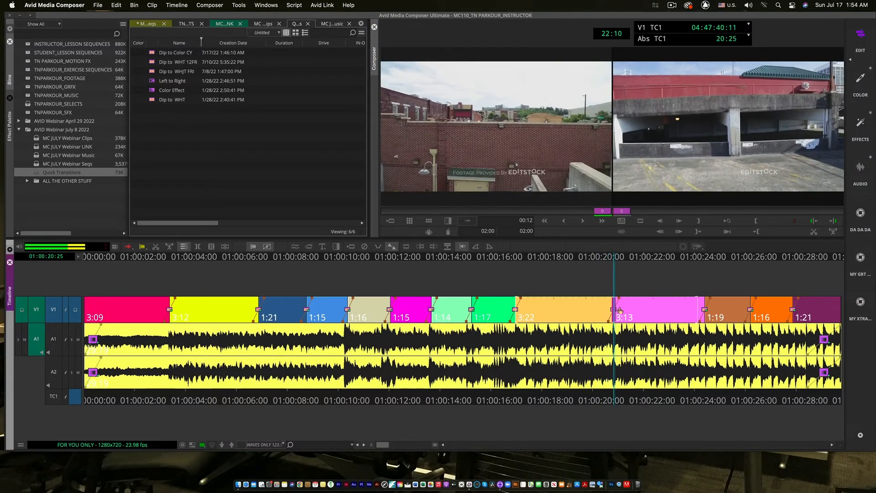
key(m)
key(m)
key(period)
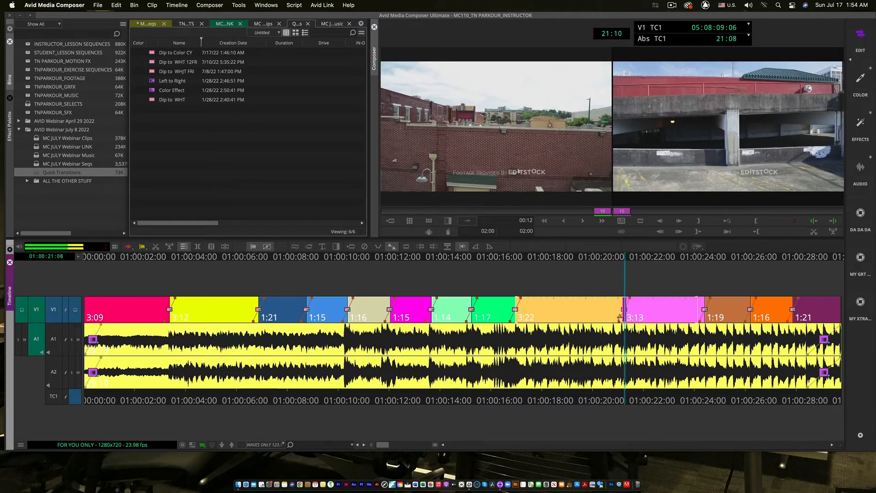
key(slash)
key(comma)
key(comma)
key(space)
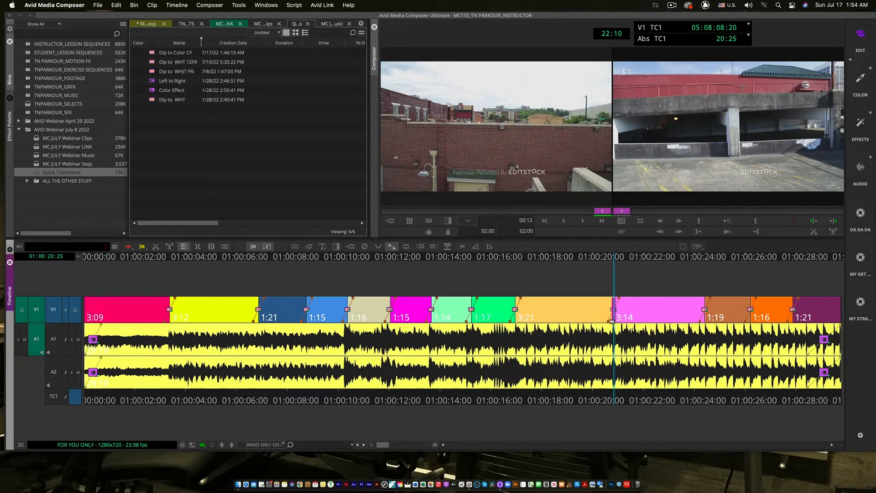
Step: Dynamically roll the cut back to about 01:00:19:18 and forward to about 01:00:20:18, and leave Trim mode
key(j)
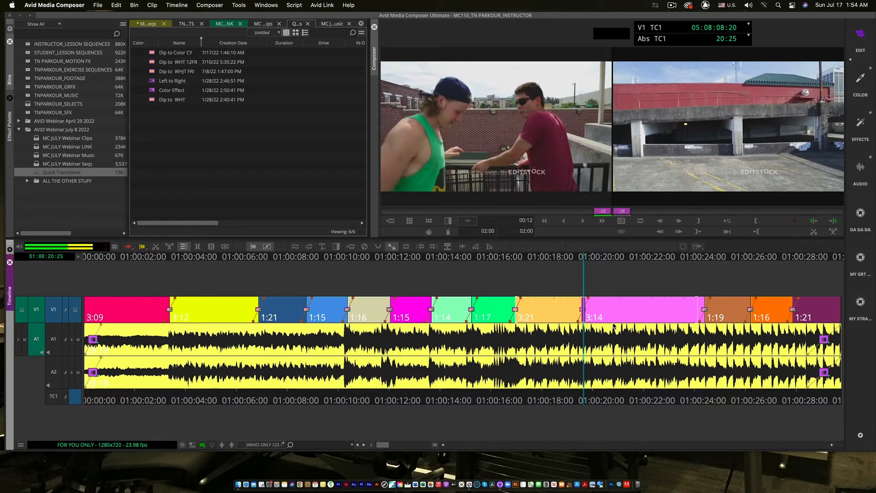
key(k)
key(l)
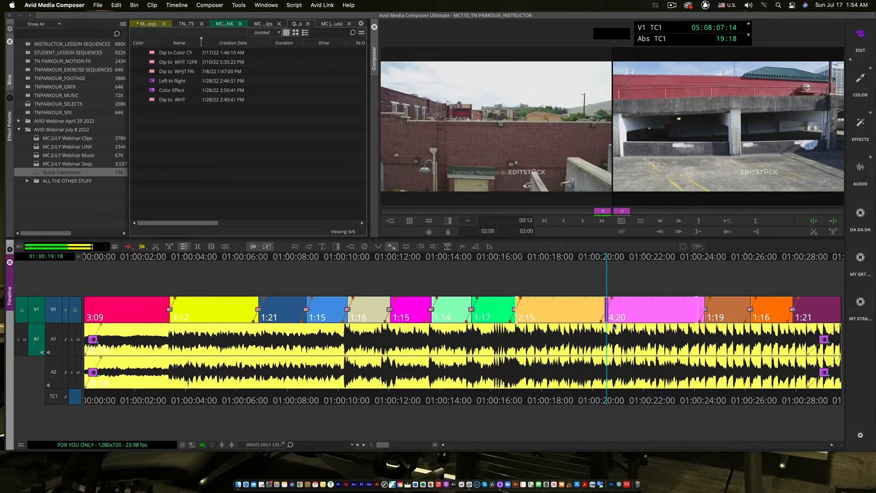
key(k)
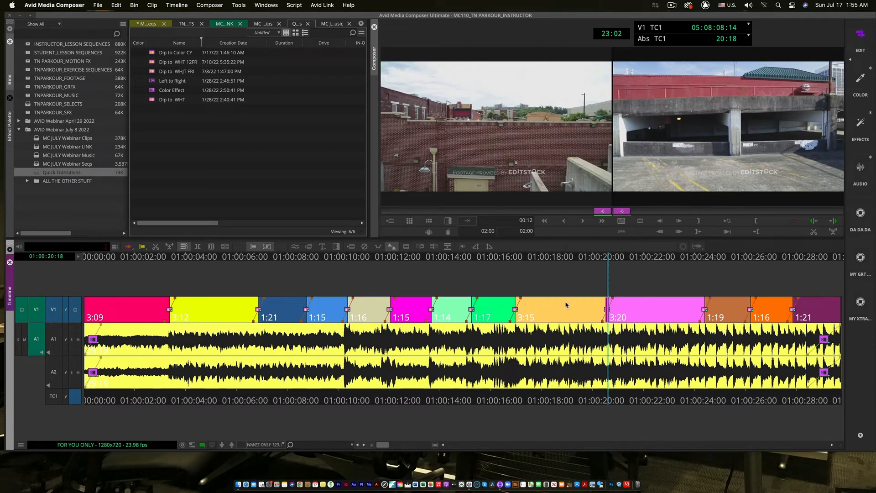
click(710, 212)
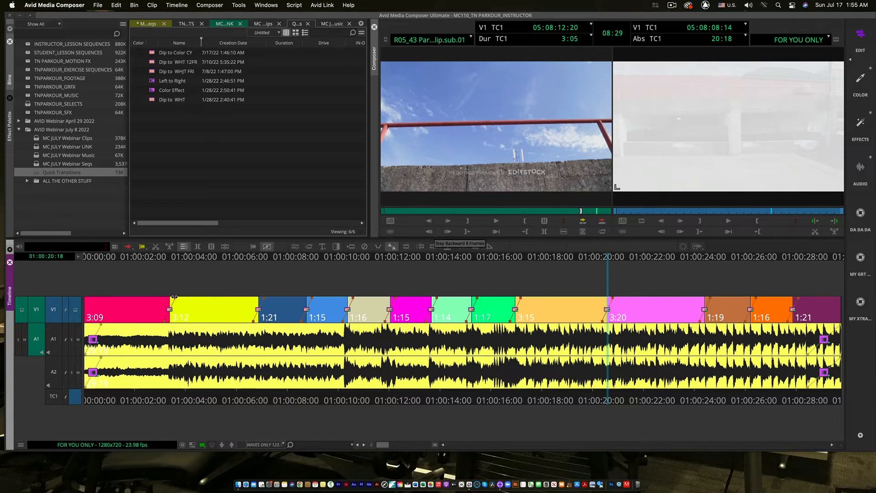
Step: Browse the Effect Palette's filter categories, including Color Correction Presets, Conceal, Matrix Wipe, Peel and Push
drag(157, 256, 775, 256)
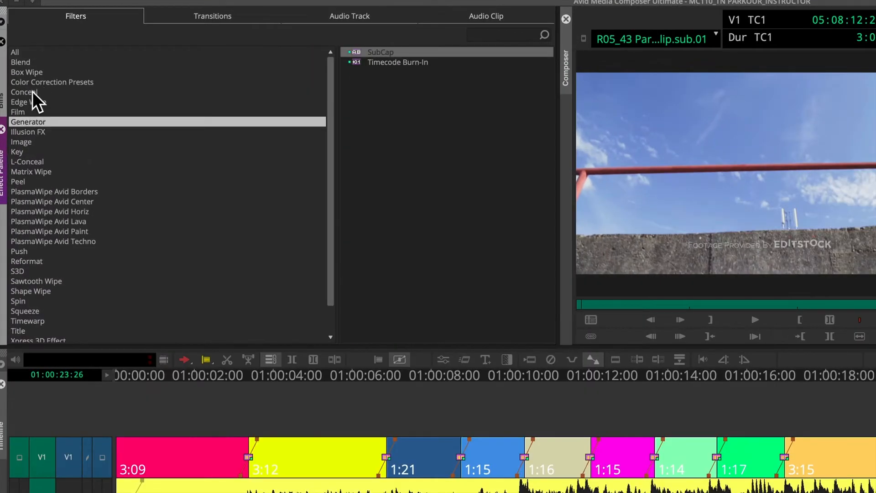
click(55, 15)
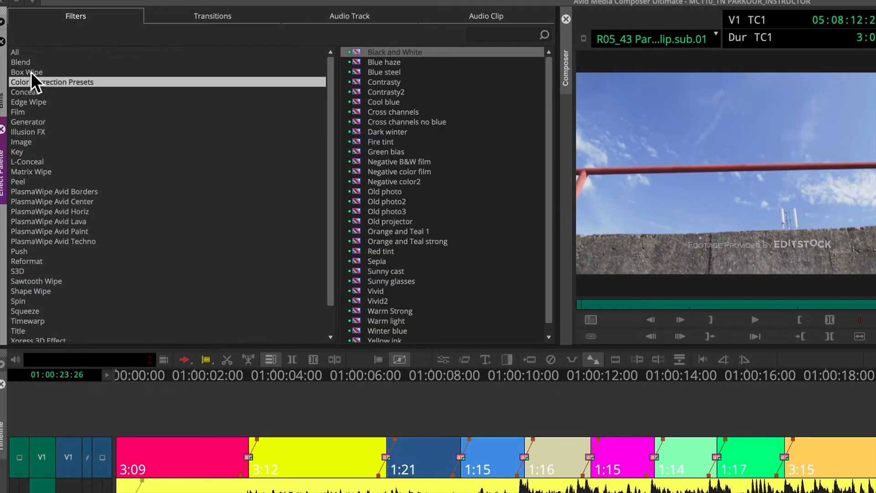
click(31, 72)
click(38, 94)
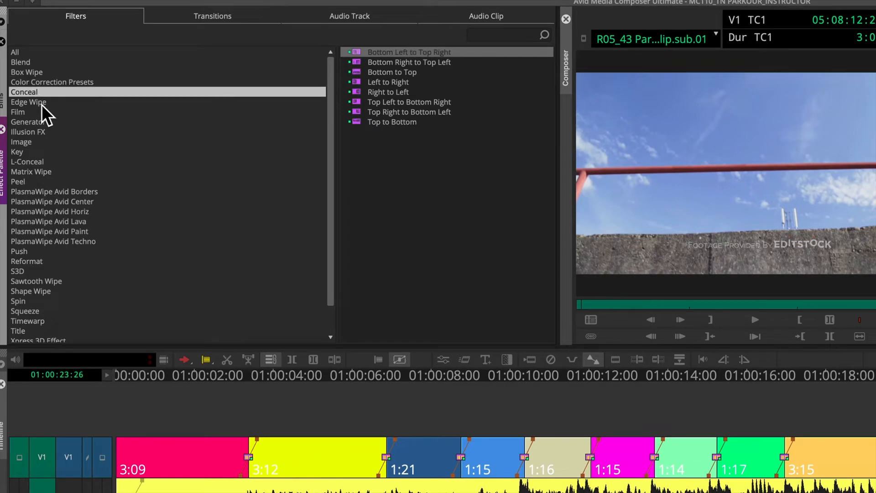
click(43, 103)
click(42, 171)
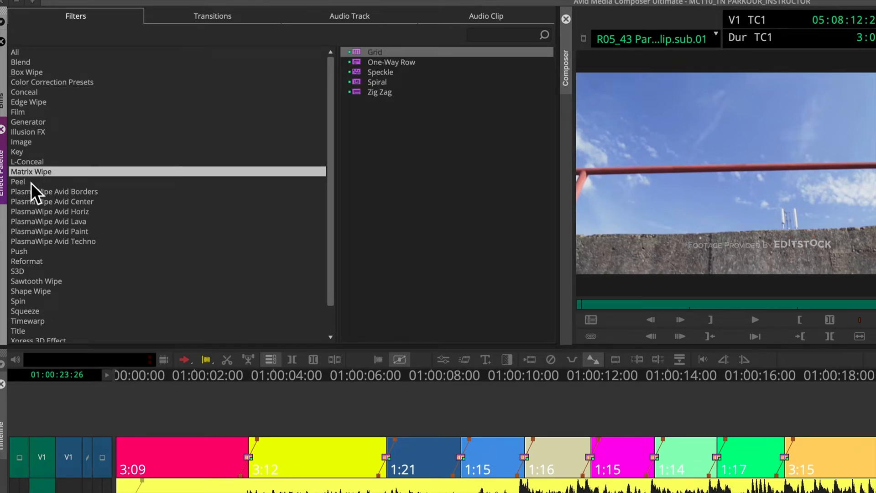
click(31, 181)
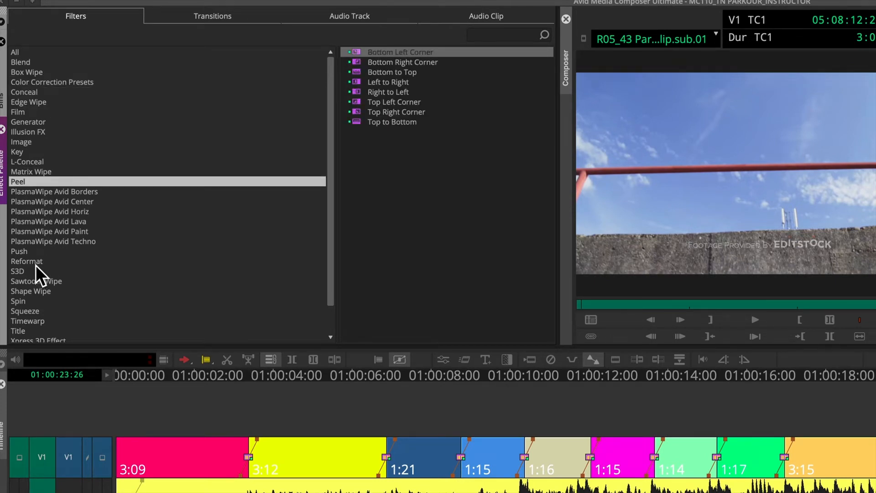
click(17, 250)
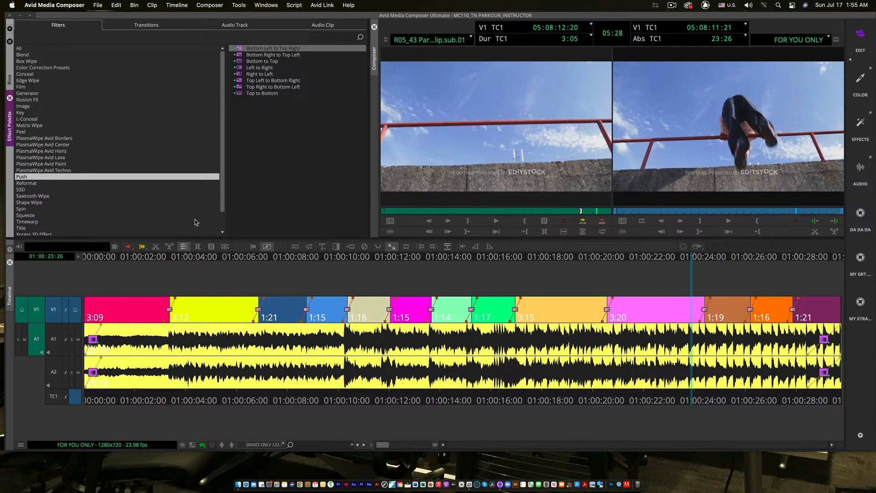
click(207, 310)
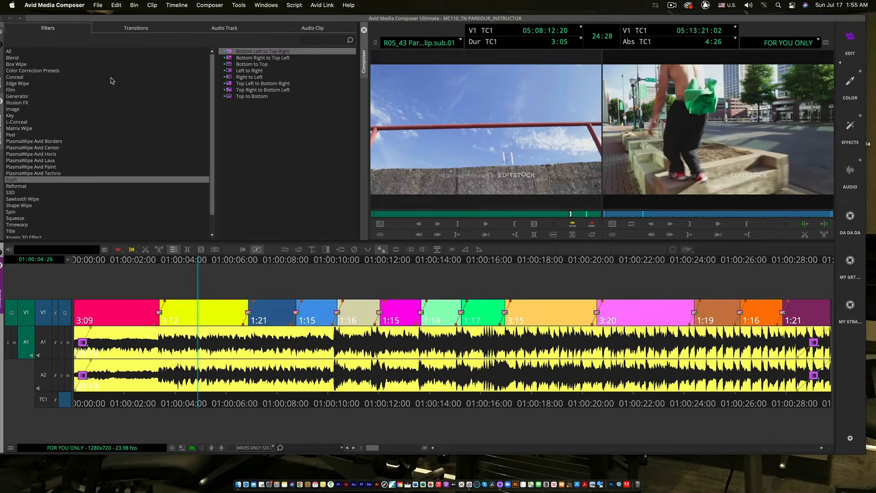
drag(220, 267, 212, 267)
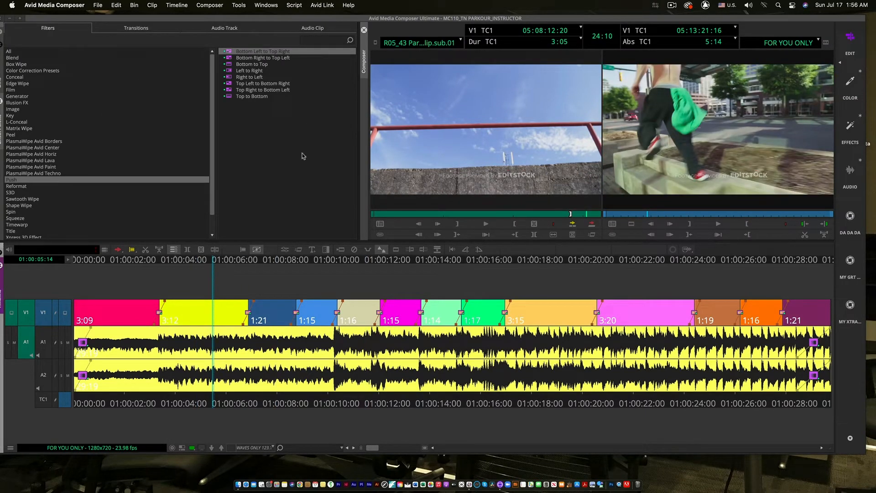
drag(309, 21, 325, 18)
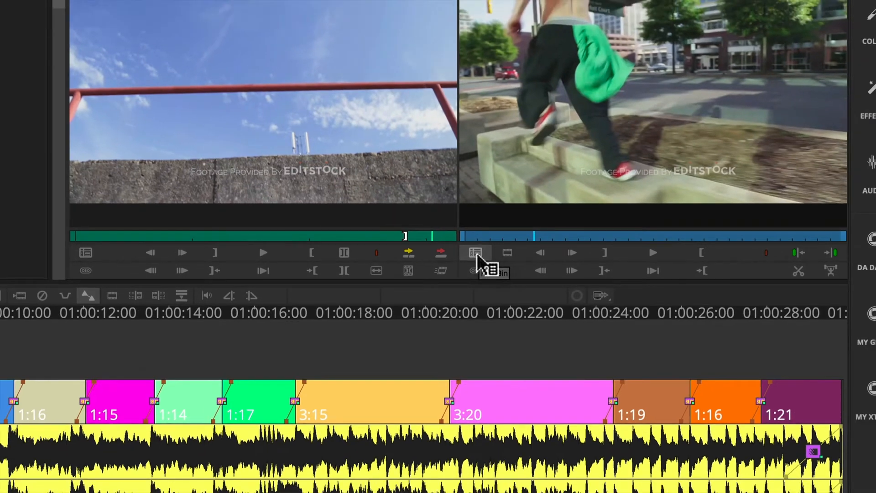
click(476, 253)
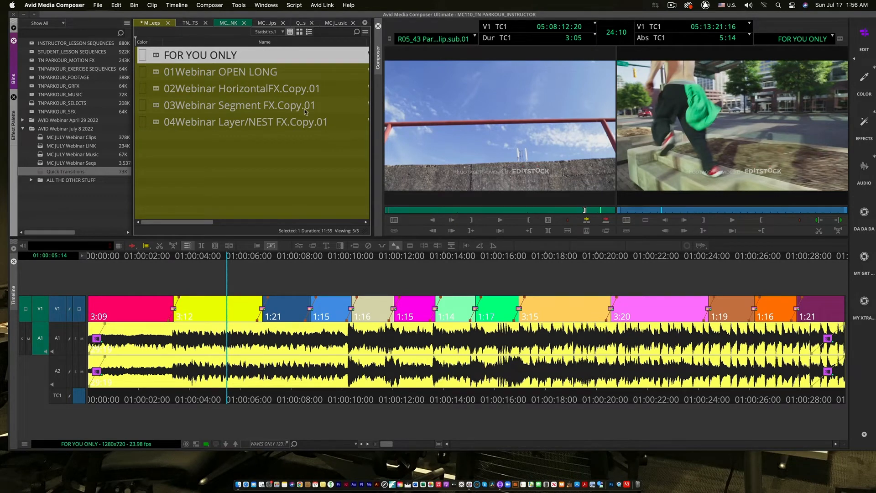
Step: Load the 03Webinar Segment FX.Copy.01 sequence and clear the source monitor
double_click(156, 108)
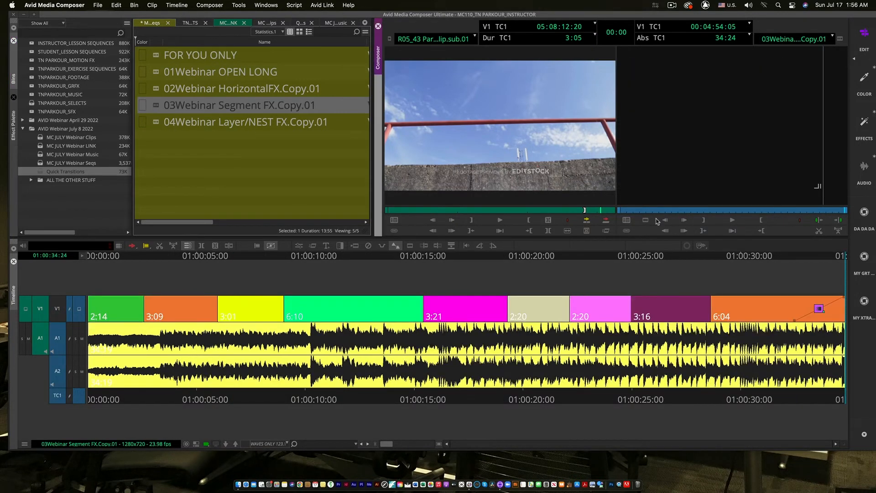
click(700, 210)
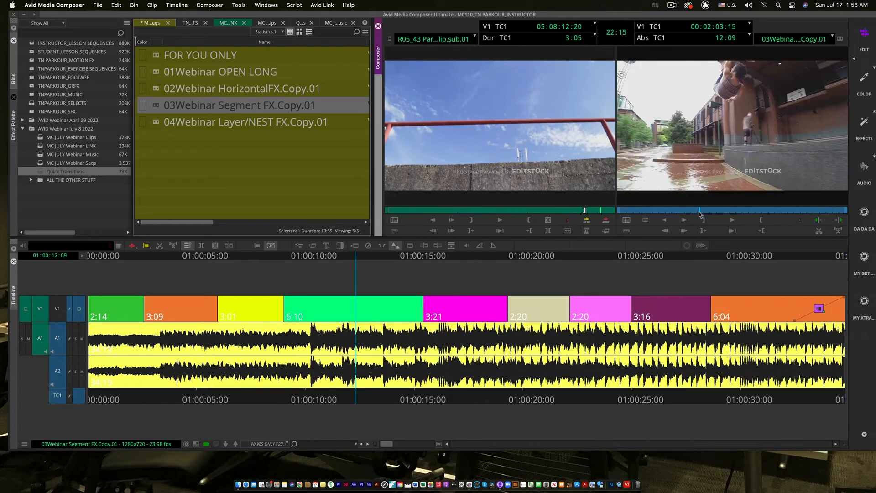
click(471, 39)
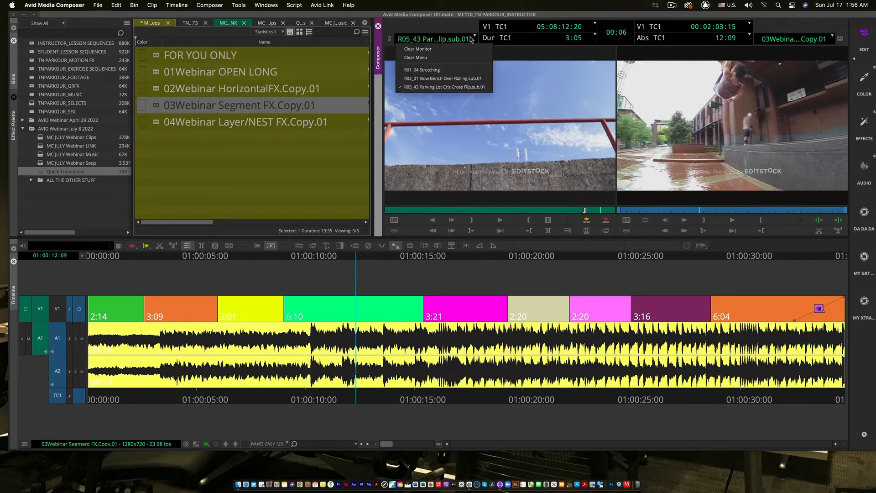
click(449, 49)
Step: Apply the Flop effect from the Image filters to the yellow 3:01 clip on V1 and play the clip back
click(161, 259)
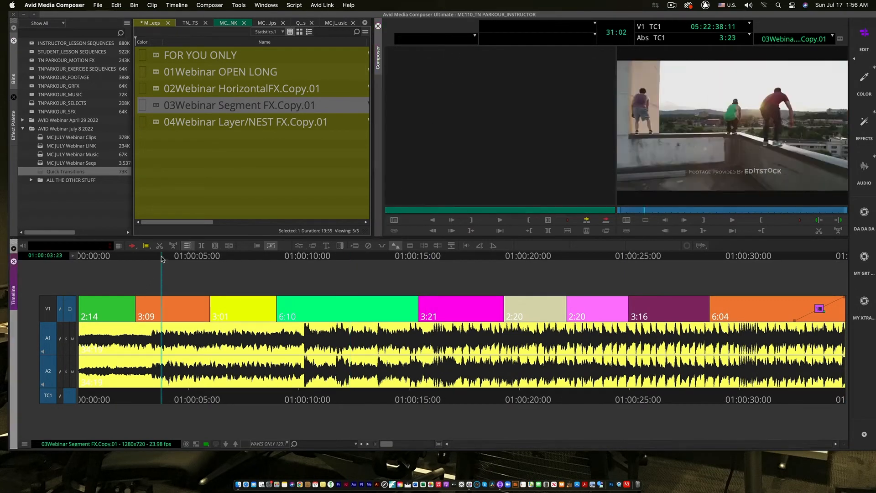
drag(161, 258, 243, 284)
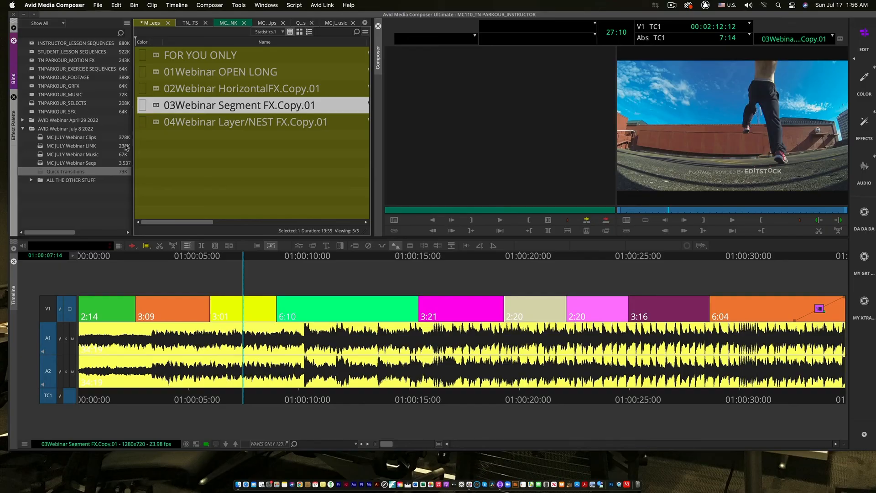
click(13, 134)
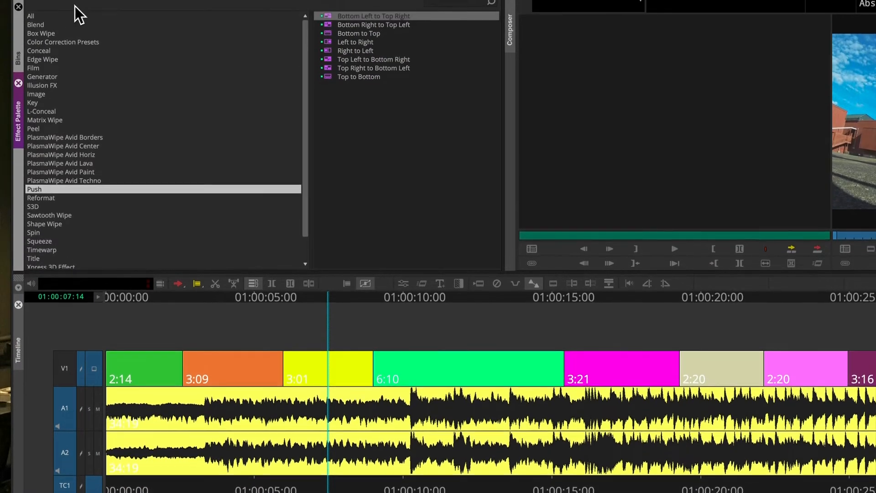
click(45, 96)
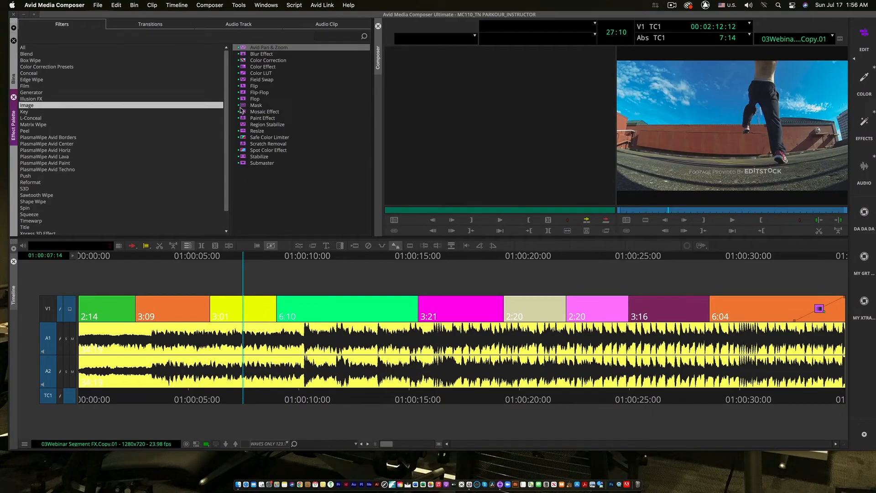
drag(243, 101, 249, 309)
click(219, 258)
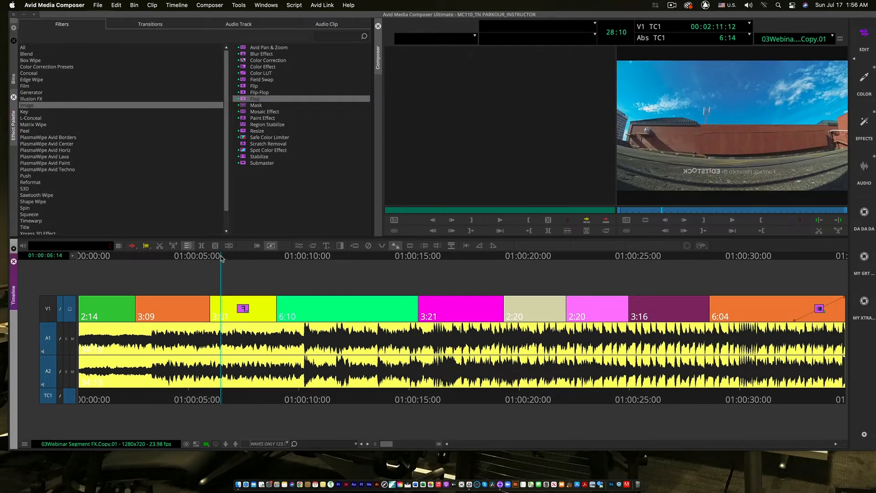
key(space)
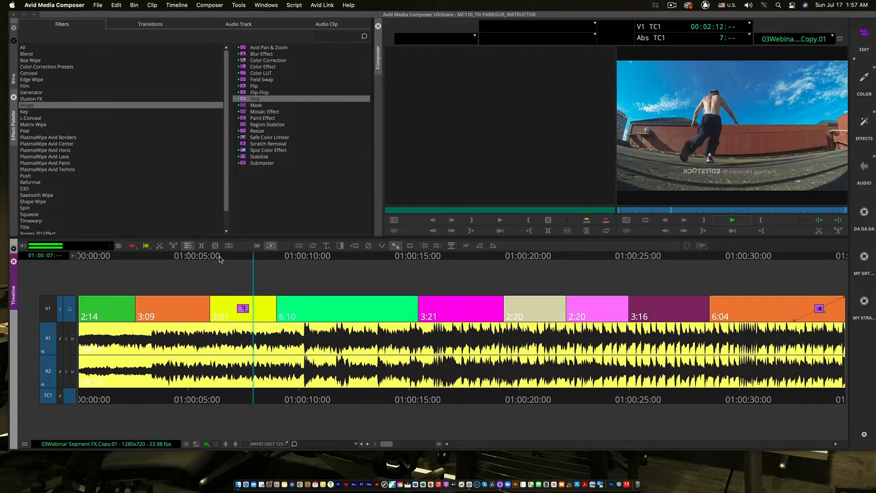
key(space)
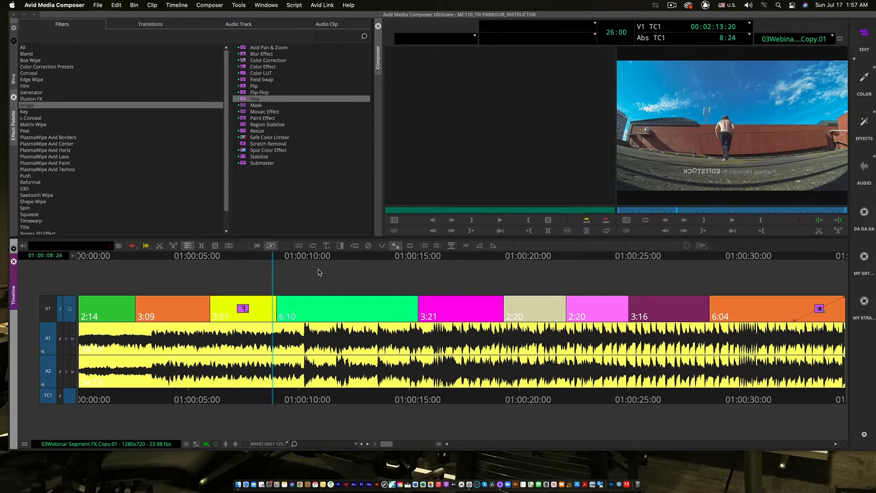
Step: Apply the Flip effect separately to the green 6:10, magenta 3:21 and beige 2:20 clips on V1, scrub through it, and undo the effect
click(334, 258)
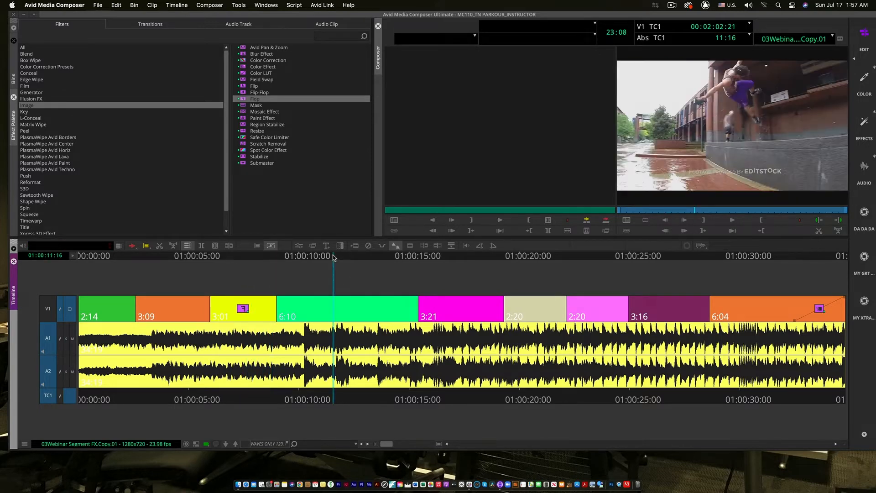
click(345, 319)
shift+click(458, 313)
shift+click(519, 308)
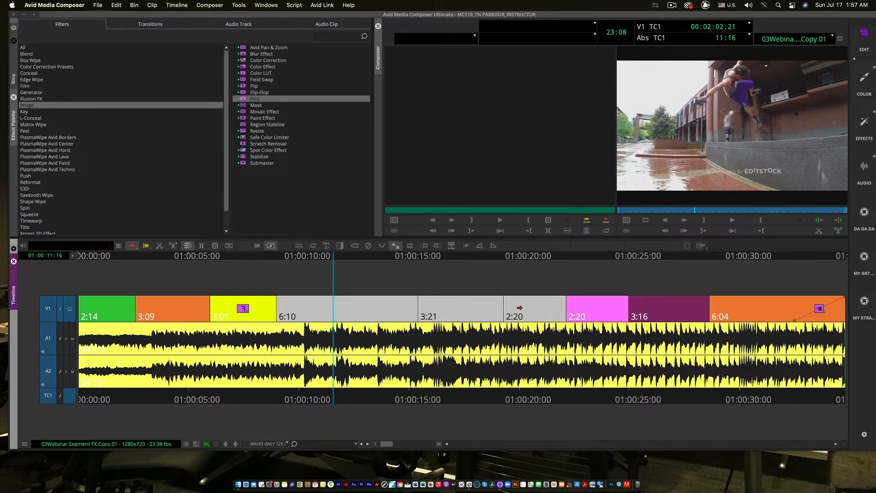
click(360, 258)
drag(360, 258, 354, 282)
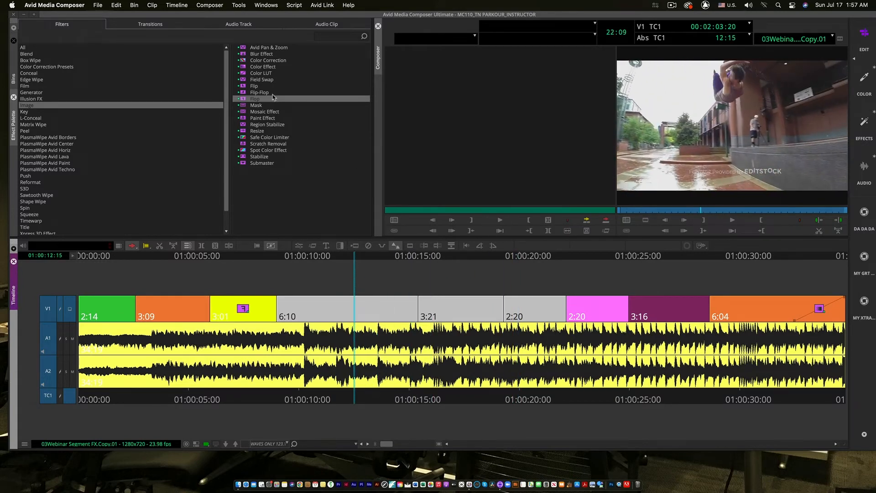
click(243, 87)
double_click(243, 87)
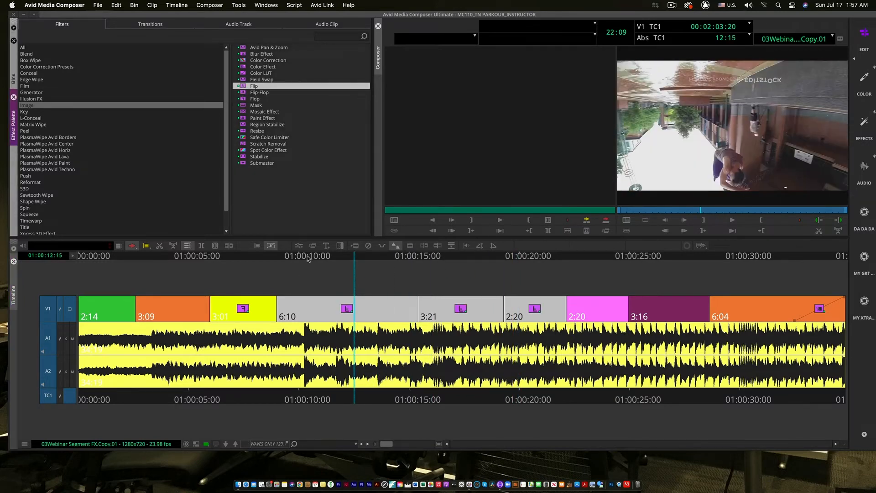
drag(308, 256, 345, 275)
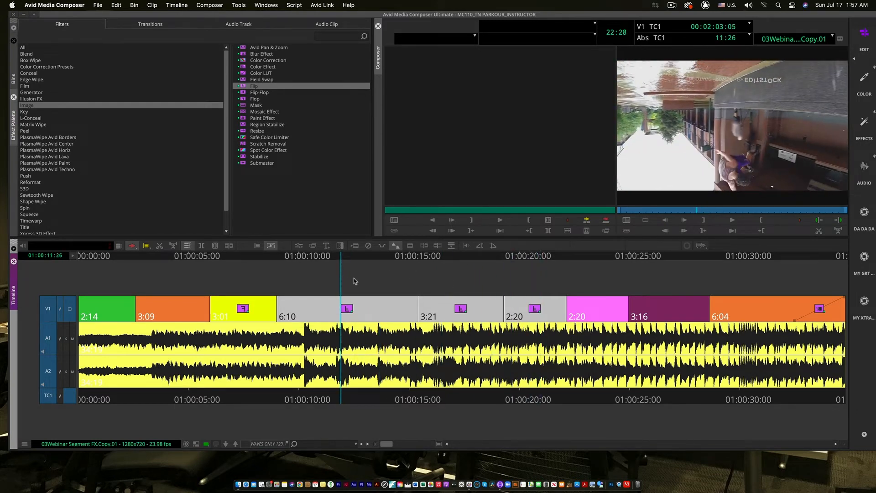
key(super+z)
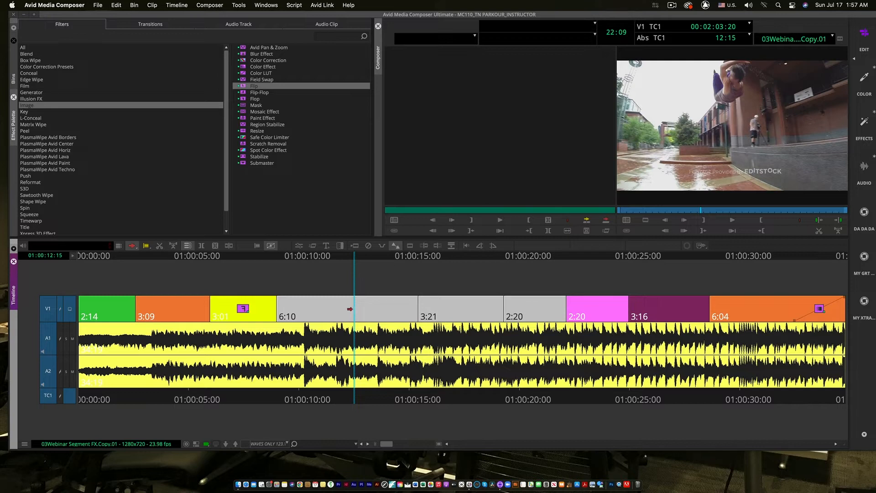
Step: Apply a single Flip effect across the selected 6:10, 3:21 and beige 2:20 clips as one nest and scrub through it
click(439, 306)
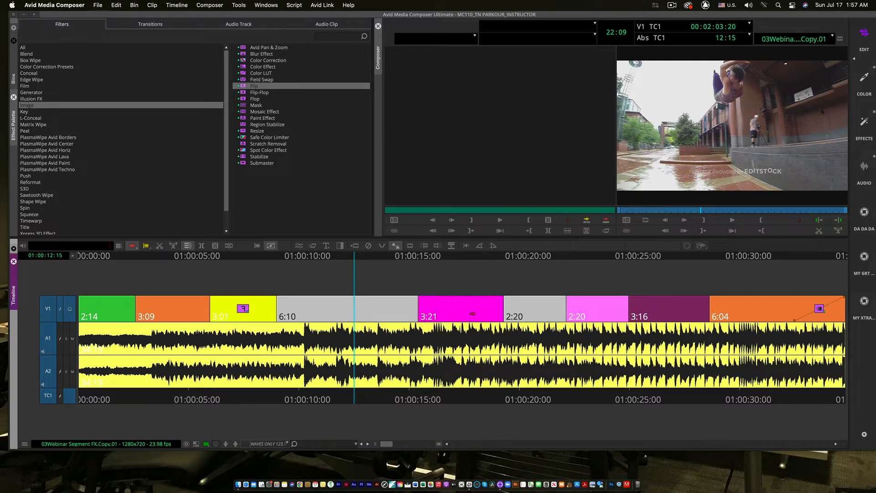
shift+click(472, 313)
shift+click(525, 314)
shift+click(525, 313)
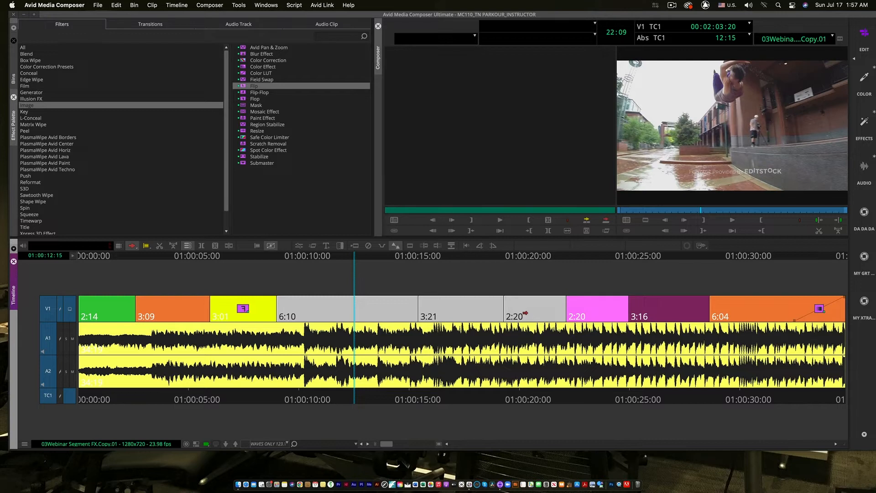
double_click(243, 87)
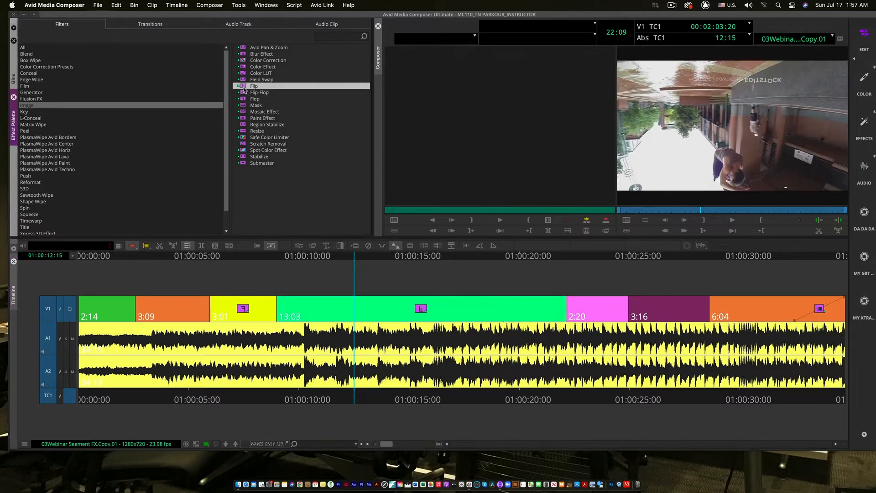
click(375, 260)
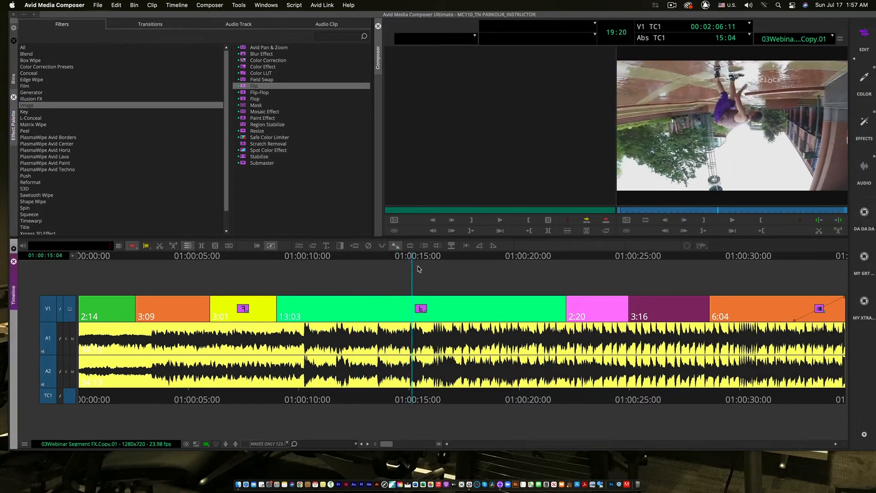
drag(408, 274, 352, 292)
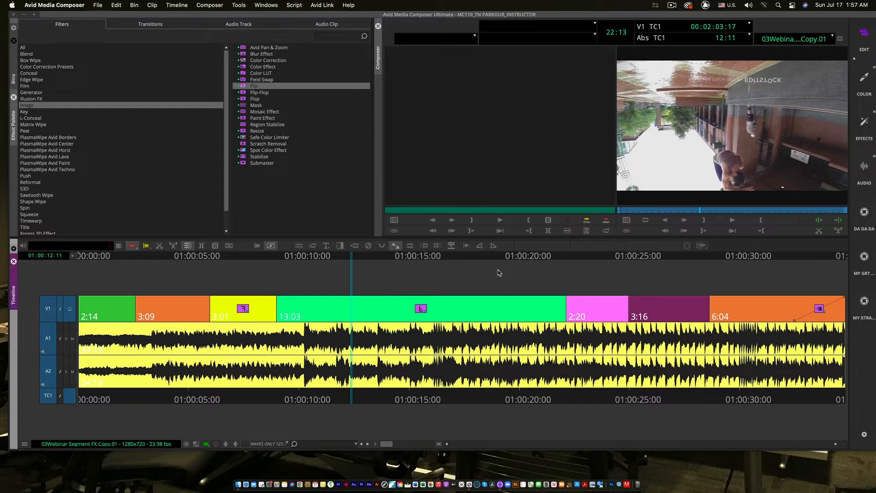
Step: Expand the flipped nest in the timeline, scrub through its clips, and remove the Flip effect from the 13:03 segment
alt+click(420, 308)
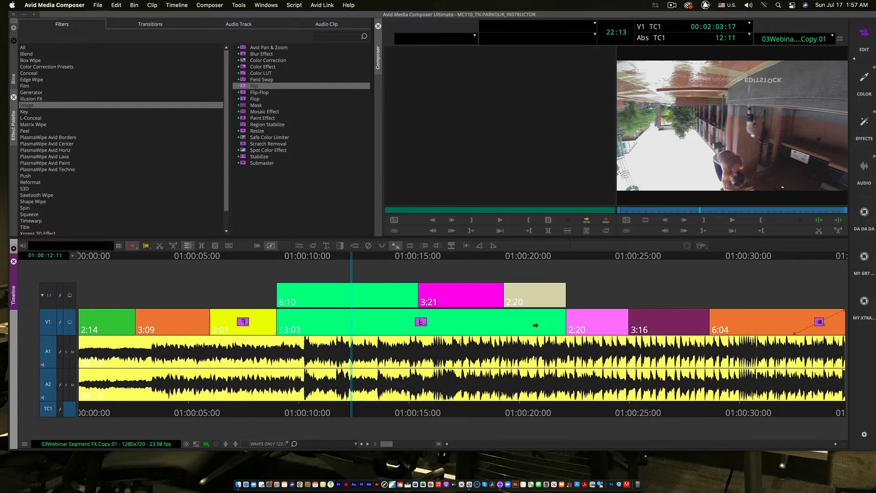
drag(377, 254, 400, 260)
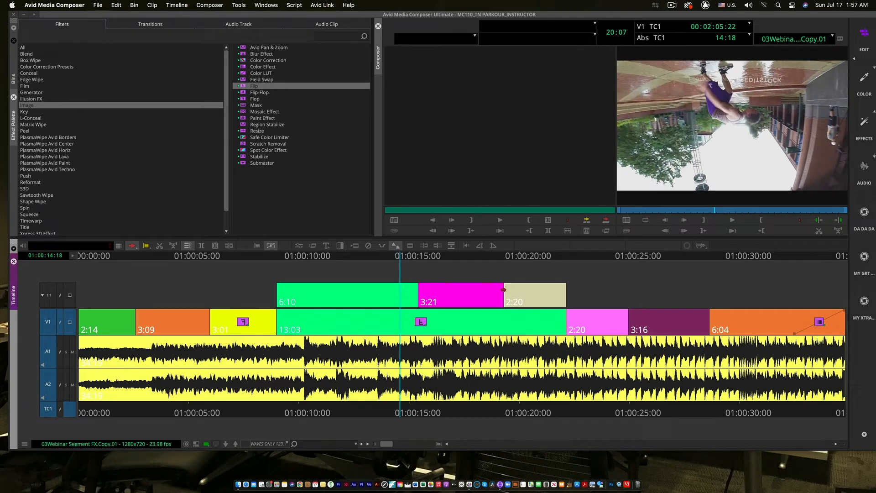
drag(414, 258, 435, 274)
click(427, 322)
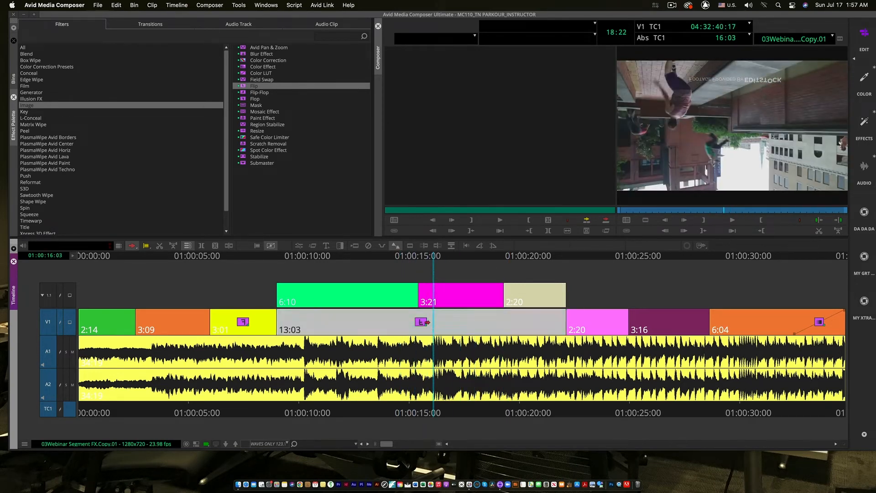
key(Delete)
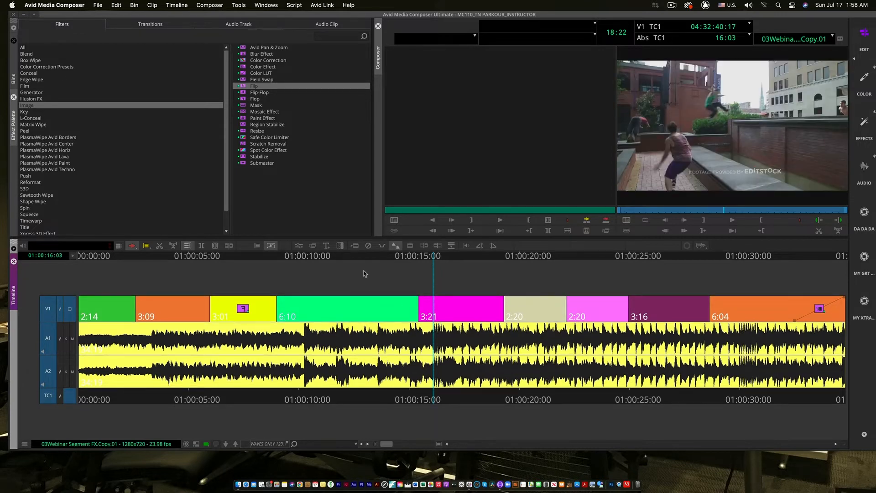
Step: Add a second video track above V1 and remove the Flop effect from the yellow 3:01 clip
key(super+y)
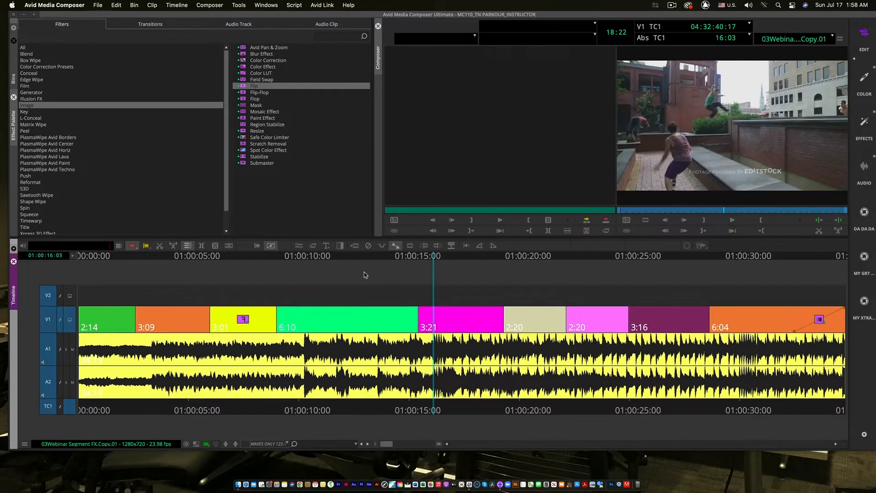
drag(237, 256, 243, 261)
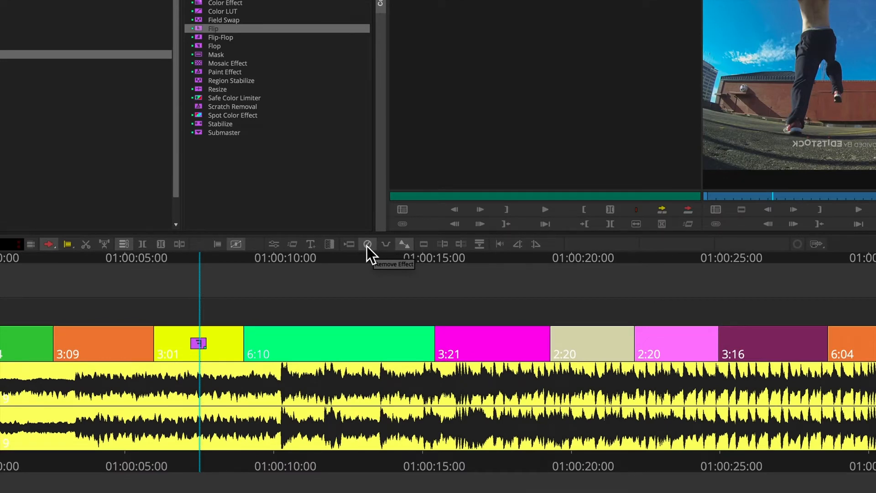
click(366, 245)
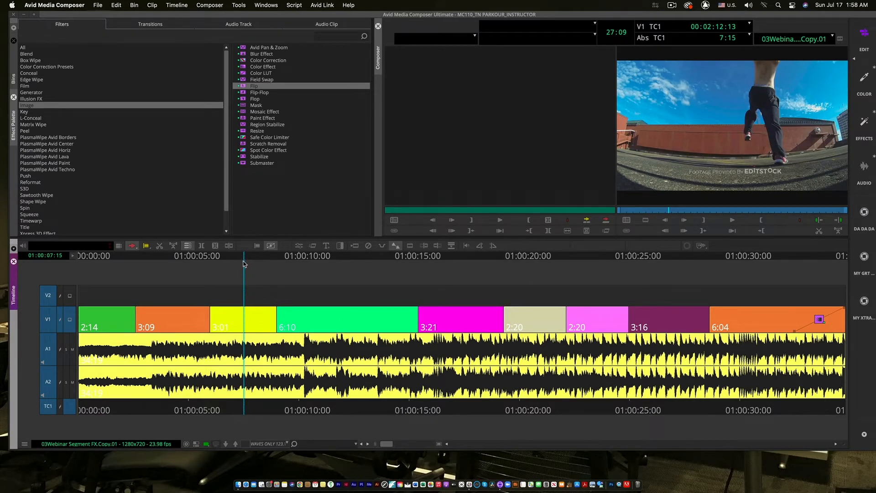
Step: Apply the Flip effect across the empty V2 track, scrub through it with V2 monitored, and undo the effect
drag(244, 87, 204, 288)
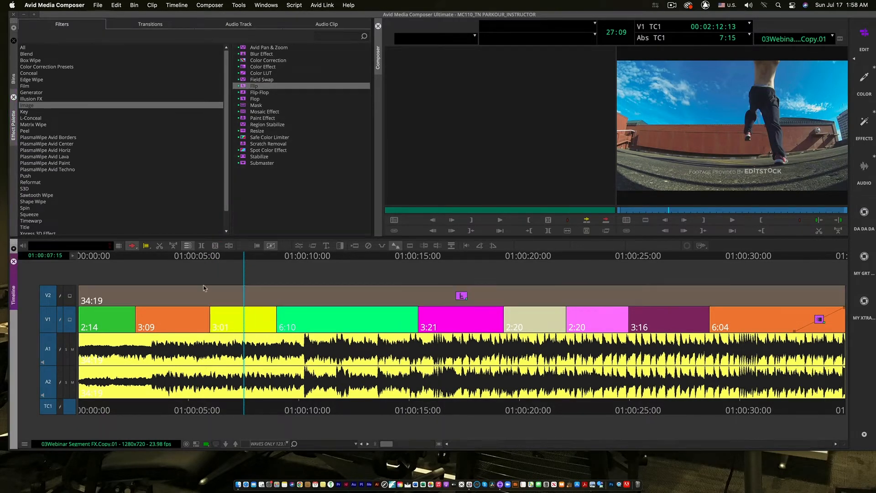
click(70, 297)
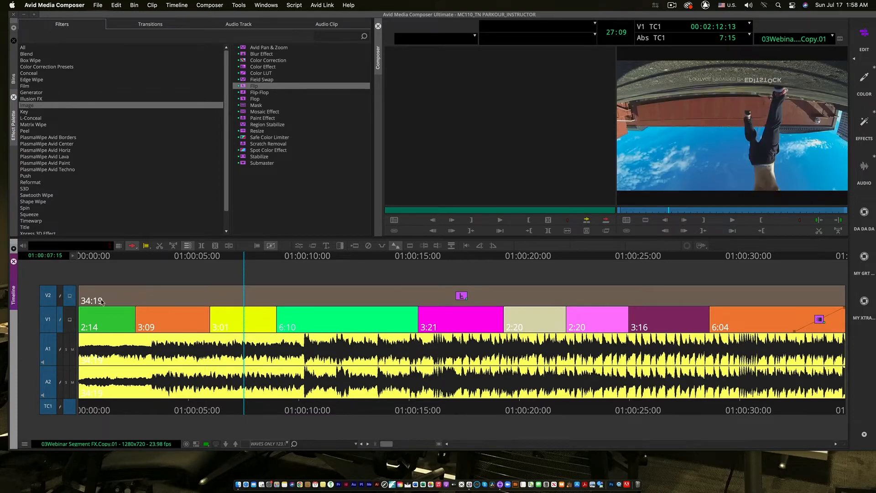
click(678, 211)
mouse_move(684, 212)
mouse_down()
mouse_move(797, 212)
mouse_move(678, 222)
mouse_up()
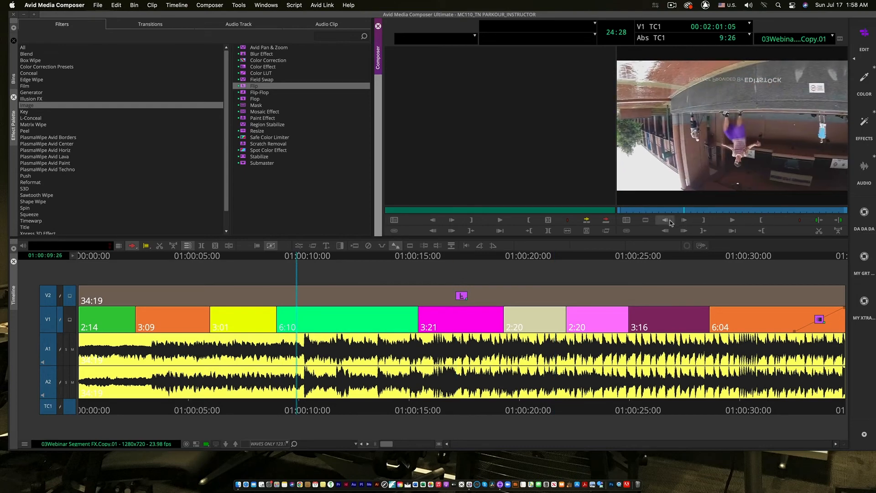
key(super+z)
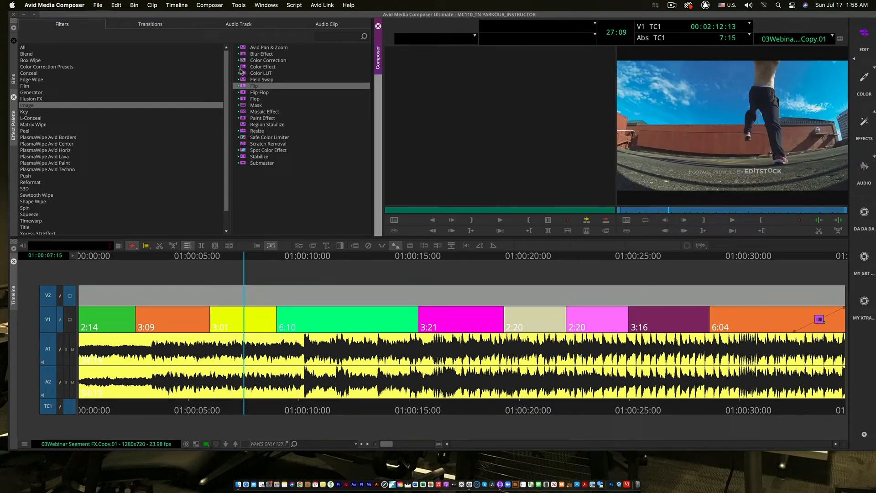
Step: Apply the Color Effect across the empty V2 track with saturation at -100 and scrub through the sequence
drag(244, 68, 233, 298)
drag(252, 263, 465, 267)
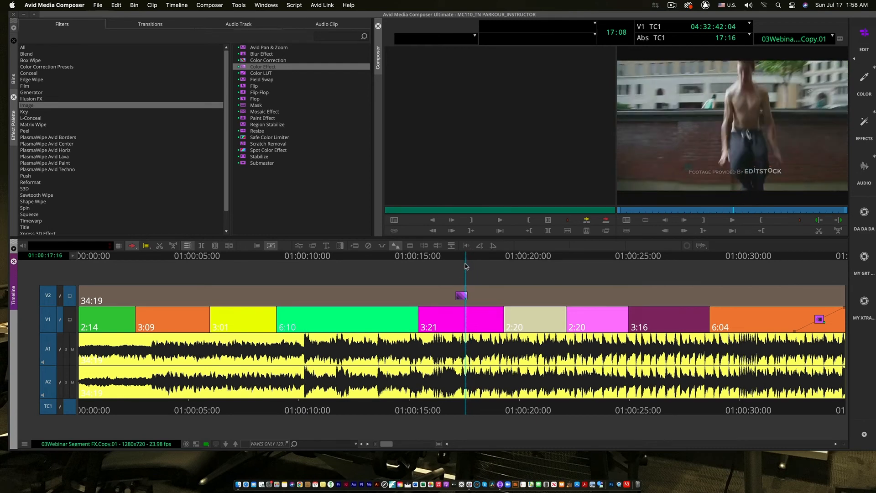
click(299, 246)
scroll(434, 182, down, 4)
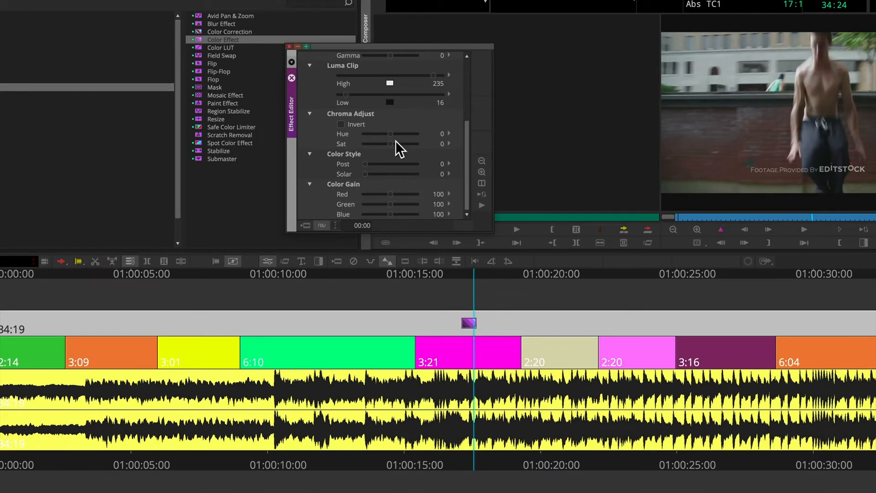
drag(392, 146, 354, 147)
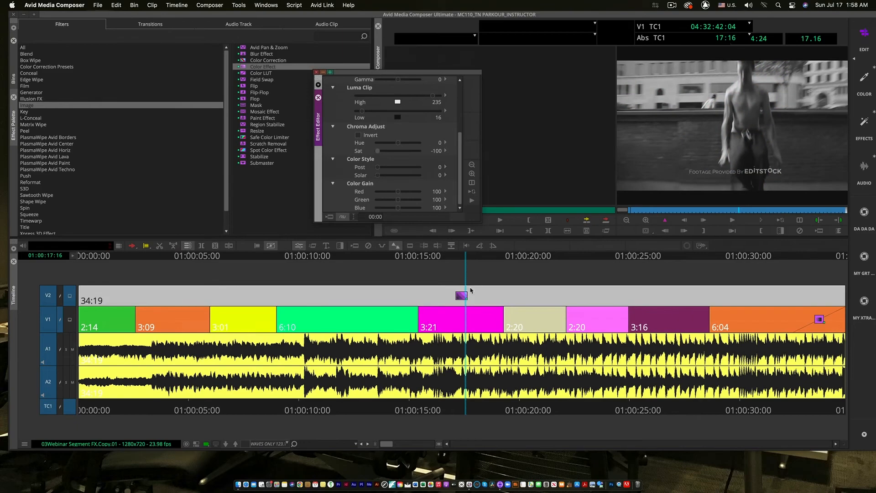
drag(470, 258, 356, 279)
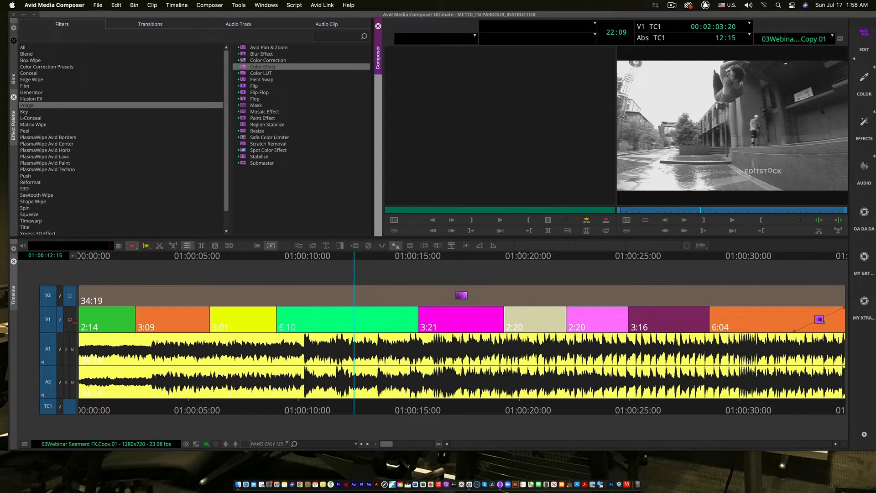
Step: Compare the picture with and without the V2 Color Effect by switching the monitored track between V1 and V2
click(70, 325)
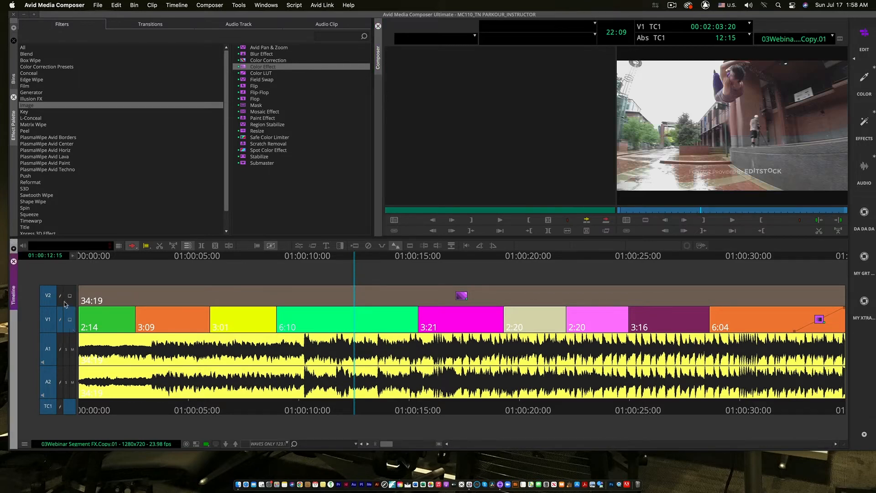
click(70, 296)
drag(414, 260, 511, 258)
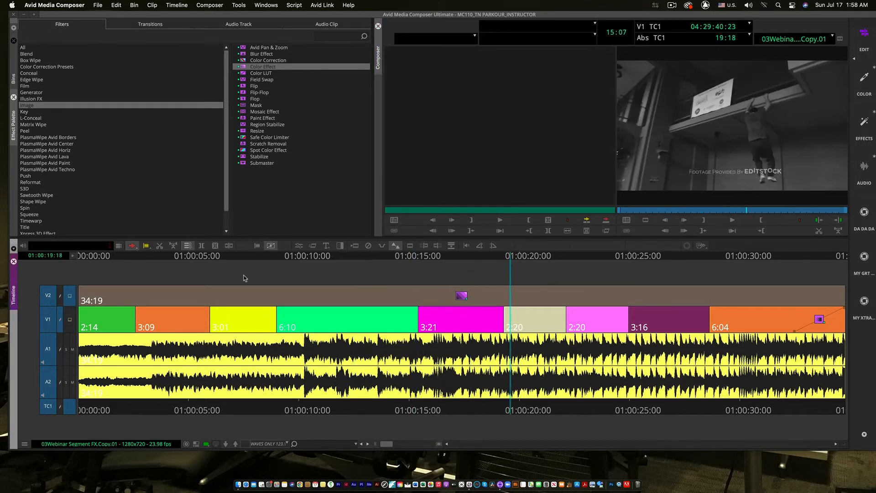
click(70, 320)
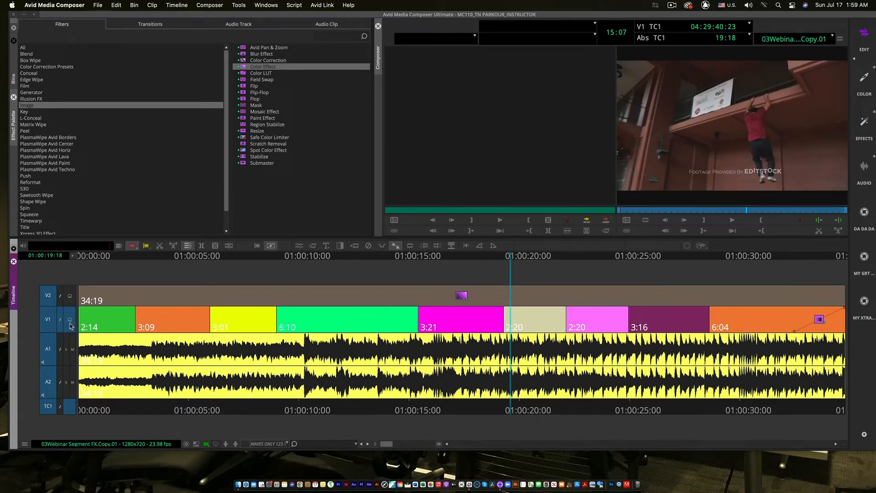
click(71, 297)
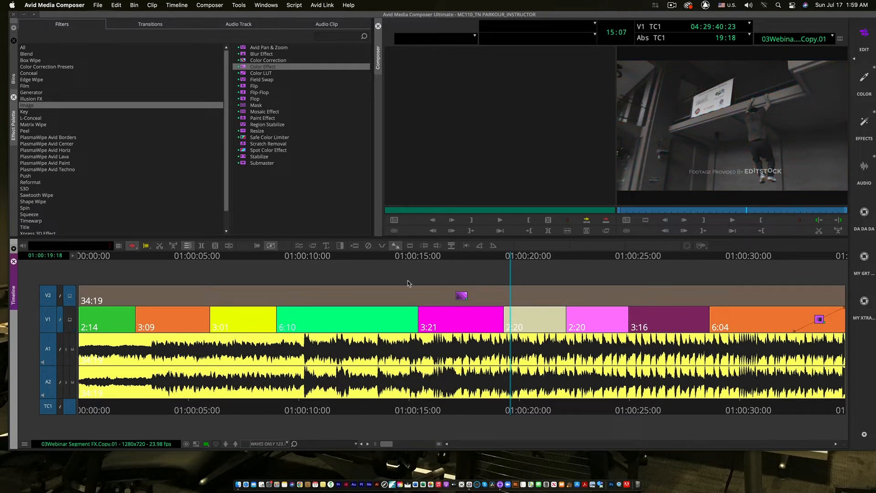
Step: Delete the Color Effect from V2 and remove the empty V2 track, leaving V1 enabled
click(464, 261)
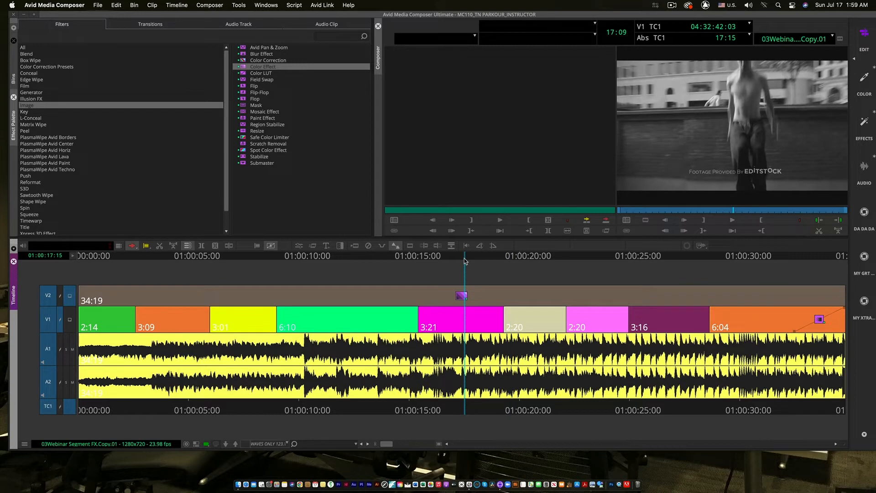
click(461, 297)
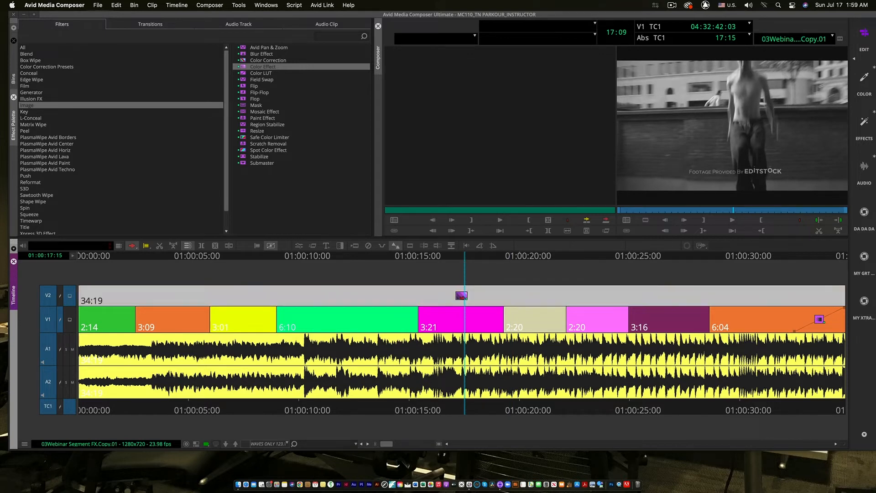
key(Delete)
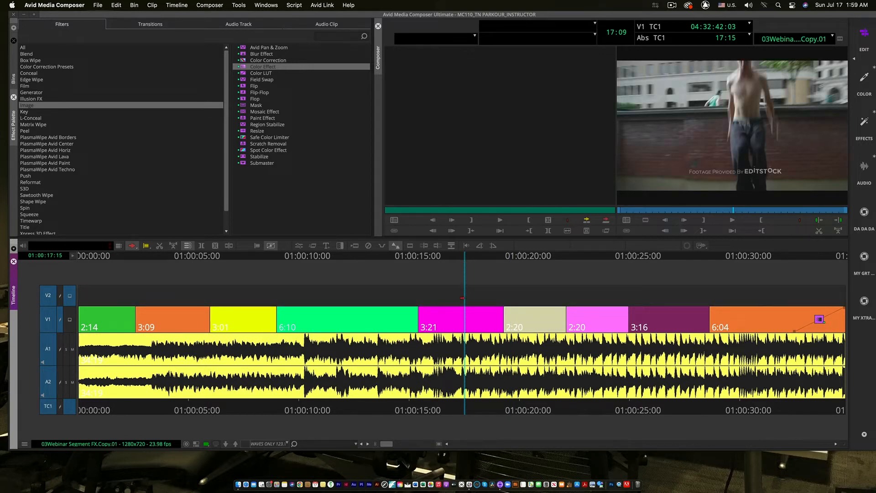
click(48, 319)
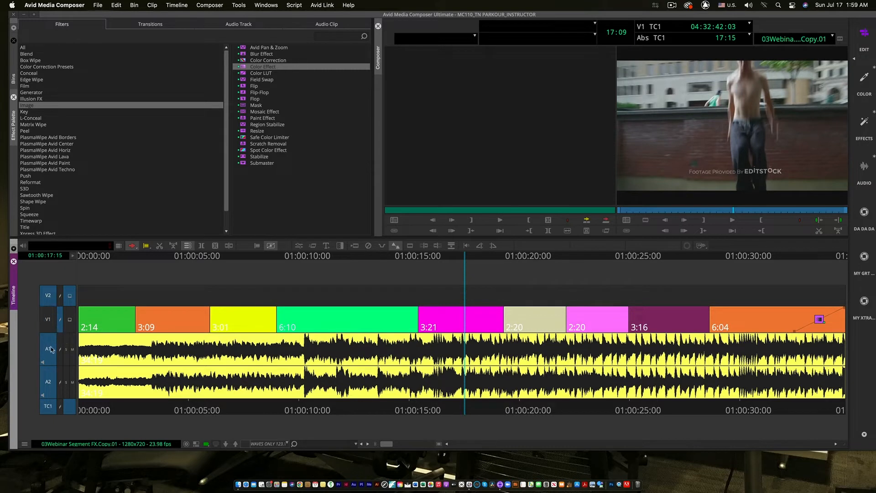
click(48, 349)
click(49, 385)
key(Delete)
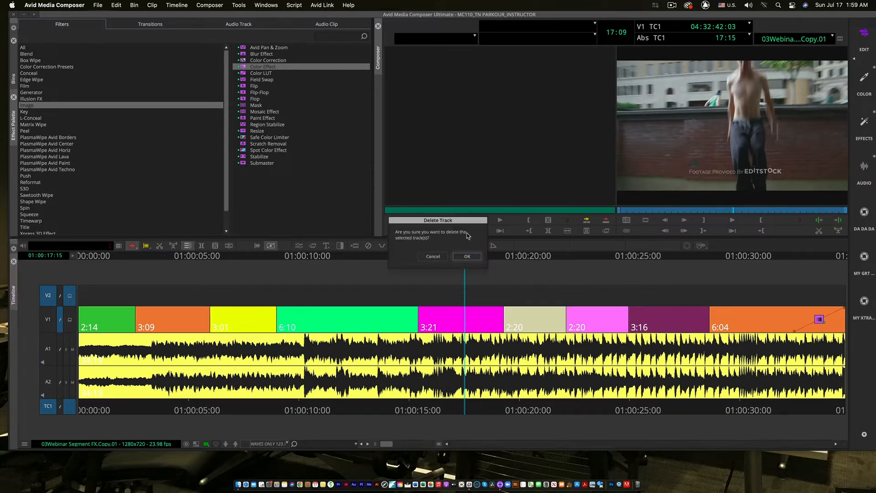
click(469, 258)
click(49, 313)
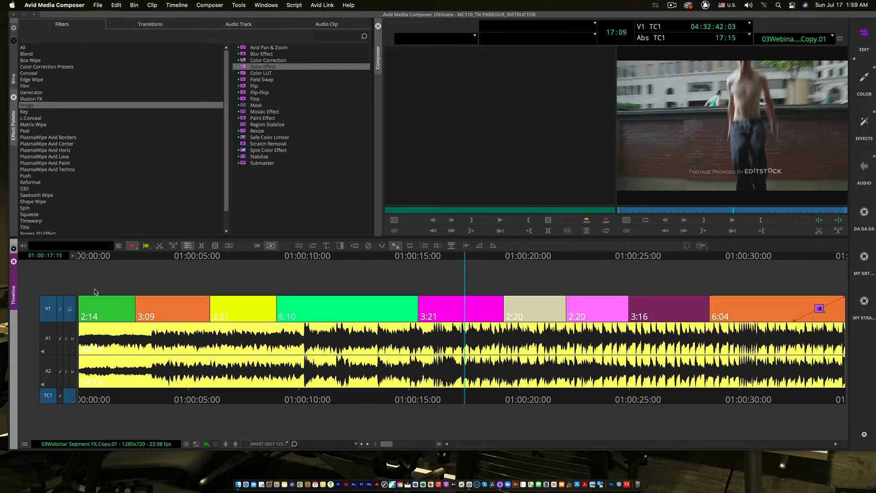
Step: Select all clips on V1 from 2:14 through 6:04, apply the Color Effect to each separately, scrub through, and undo the effect
click(103, 311)
shift+click(168, 304)
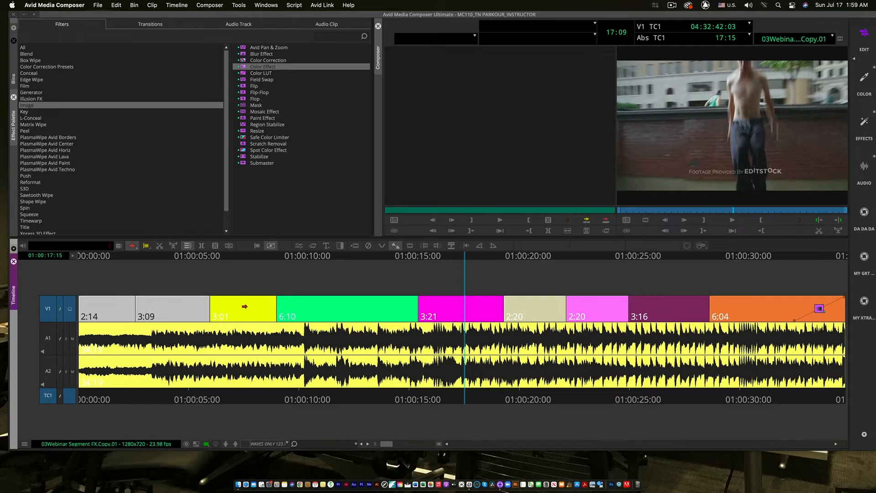
shift+click(244, 306)
shift+click(310, 311)
shift+click(491, 309)
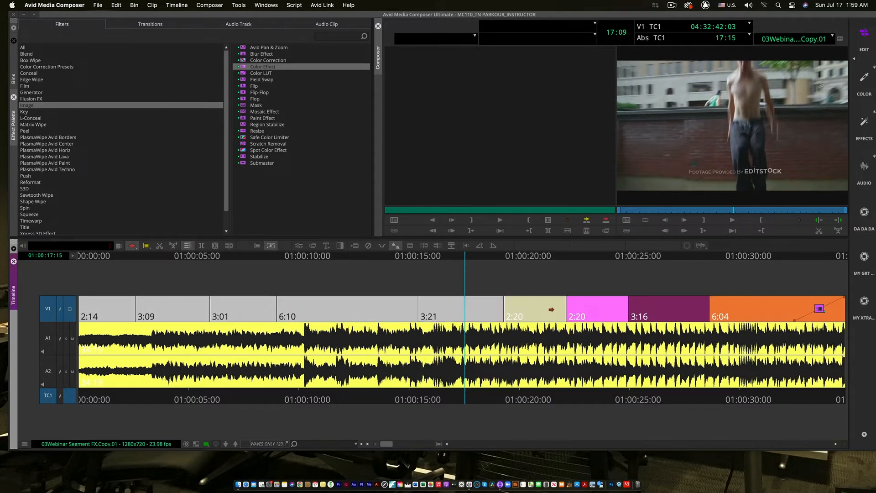
shift+click(550, 309)
shift+click(585, 308)
shift+click(616, 305)
shift+click(741, 310)
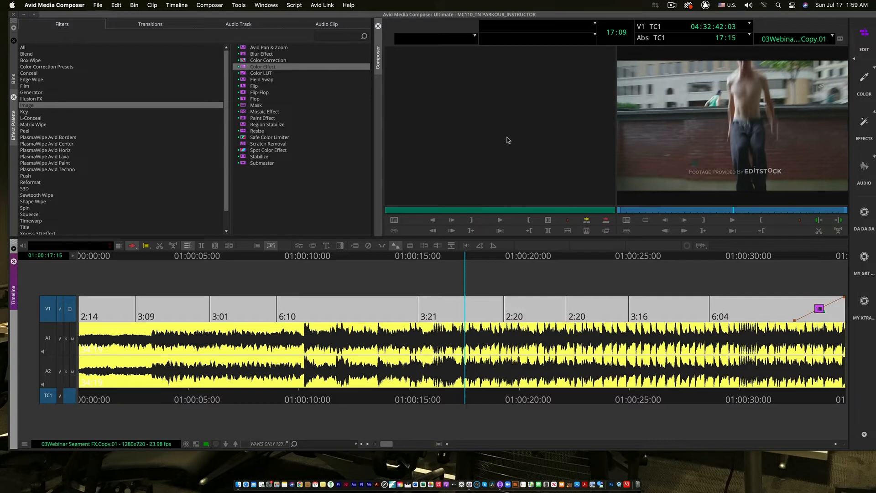
double_click(242, 68)
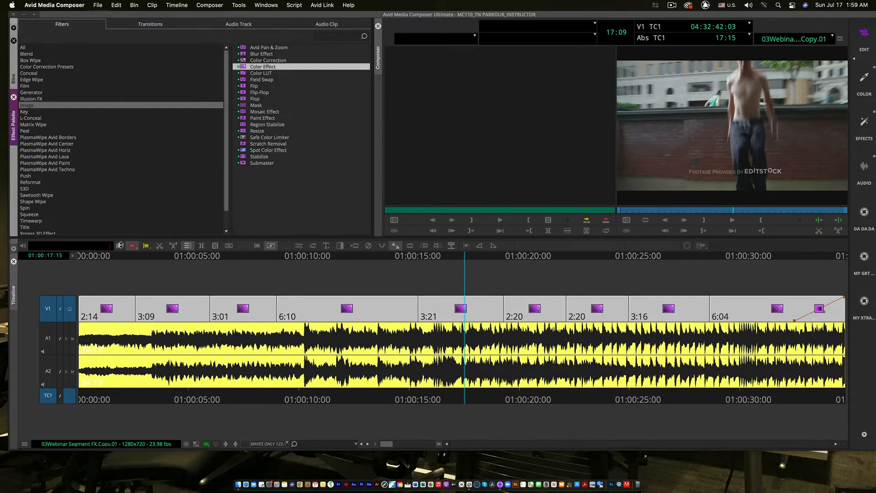
drag(121, 259, 481, 268)
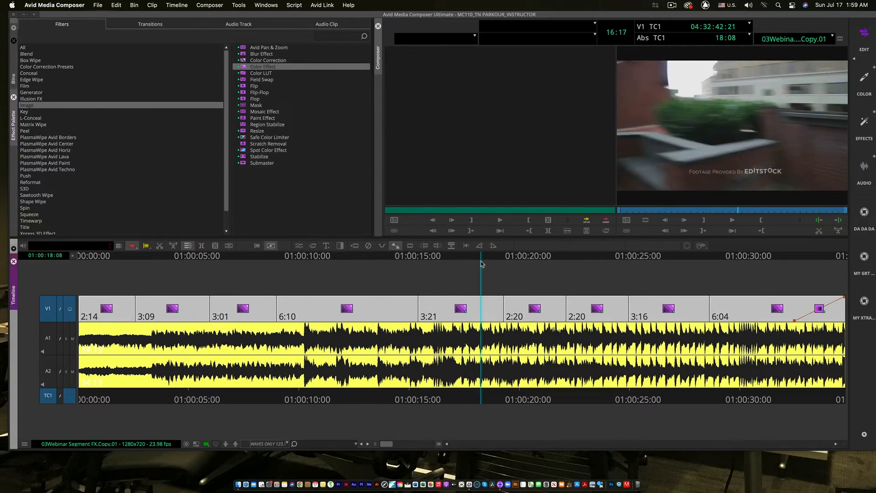
key(super+z)
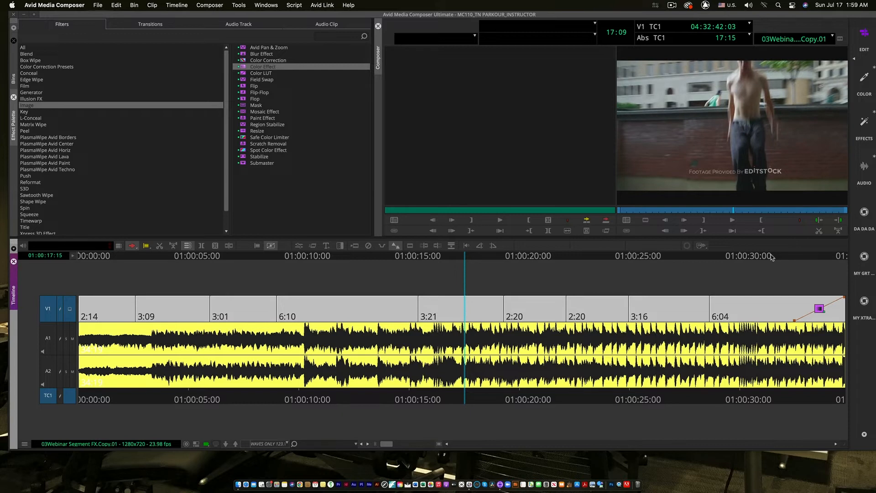
Step: Apply a single Color Effect over all selected V1 clips as one nest, with brightness 28, contrast 26 and gamma -5
double_click(242, 68)
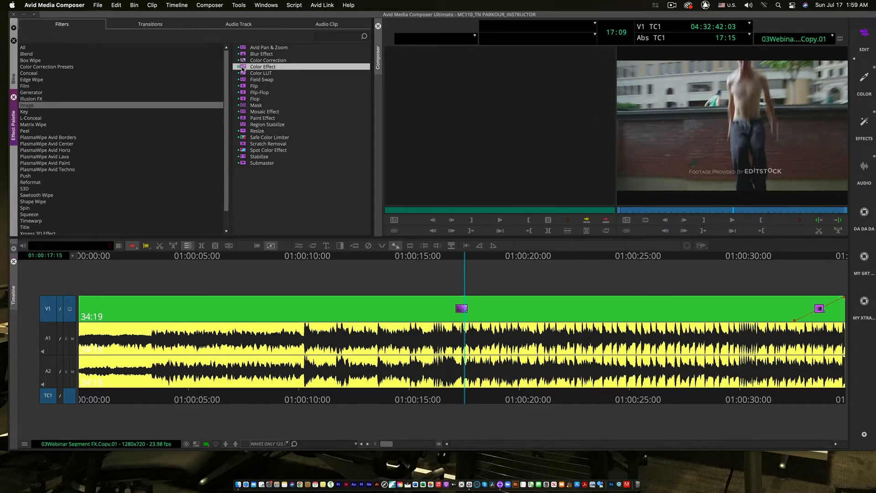
click(461, 258)
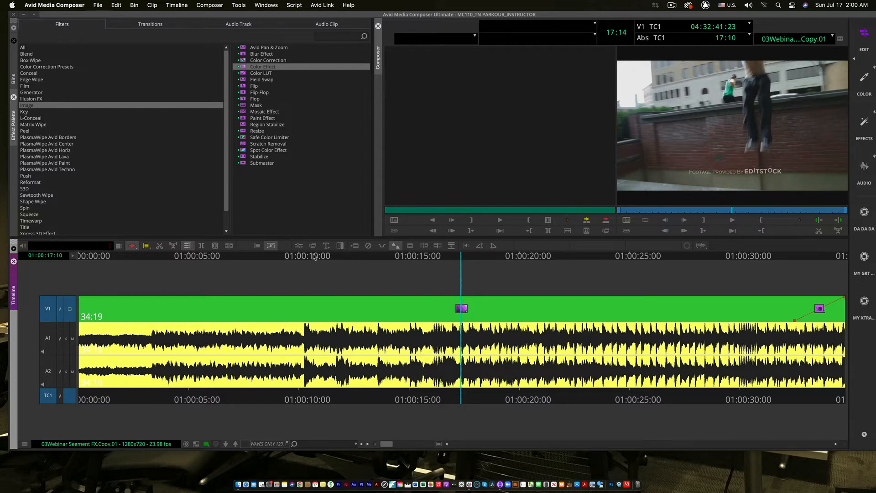
click(300, 247)
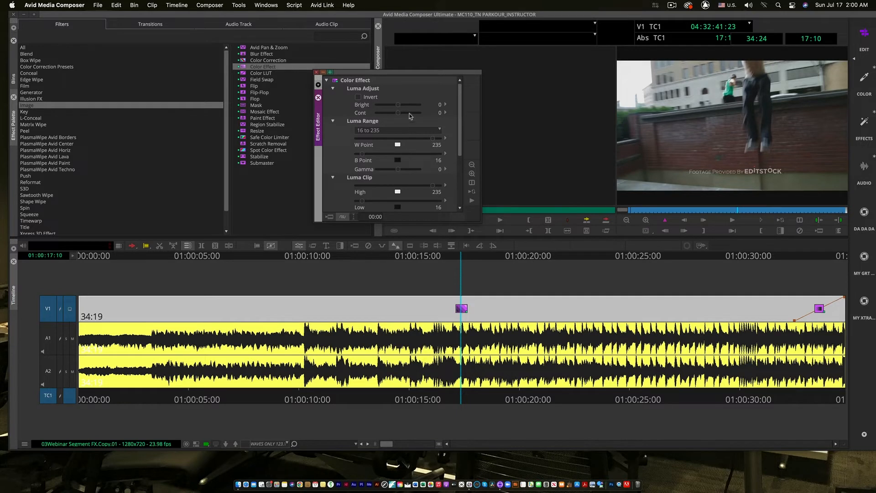
drag(398, 105, 404, 116)
drag(413, 169, 411, 168)
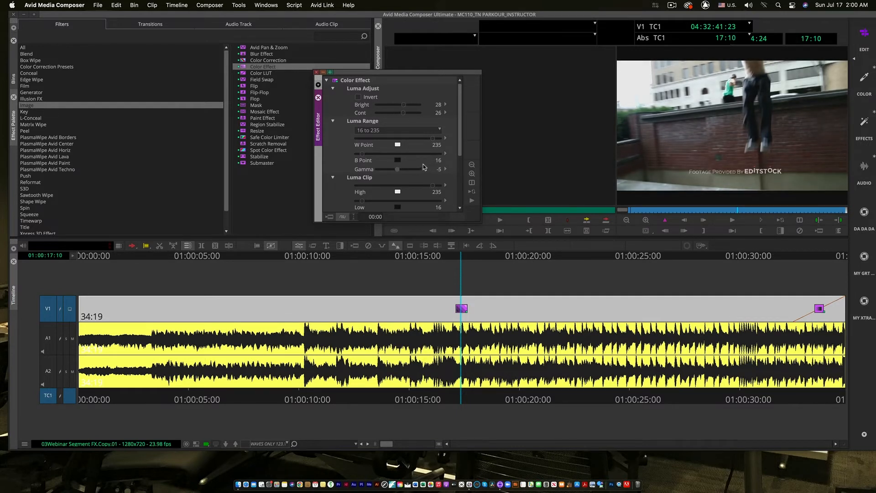
Step: Set the nest's Color Effect saturation to 100, red gain to 143 and blue gain to 15, and play the sequence
drag(458, 153, 458, 217)
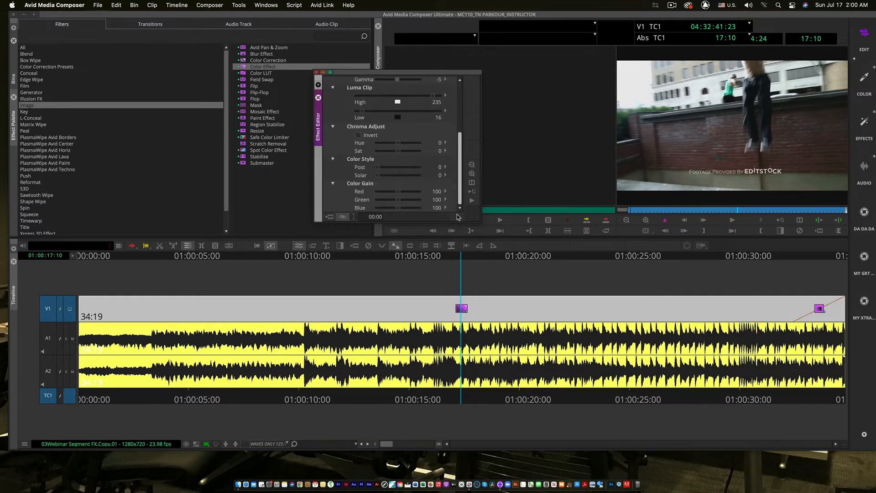
drag(398, 151, 431, 155)
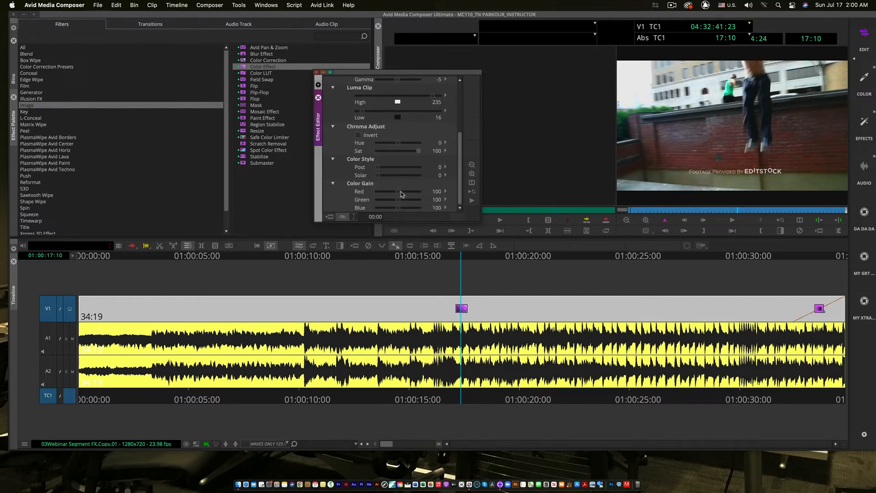
drag(398, 192, 381, 209)
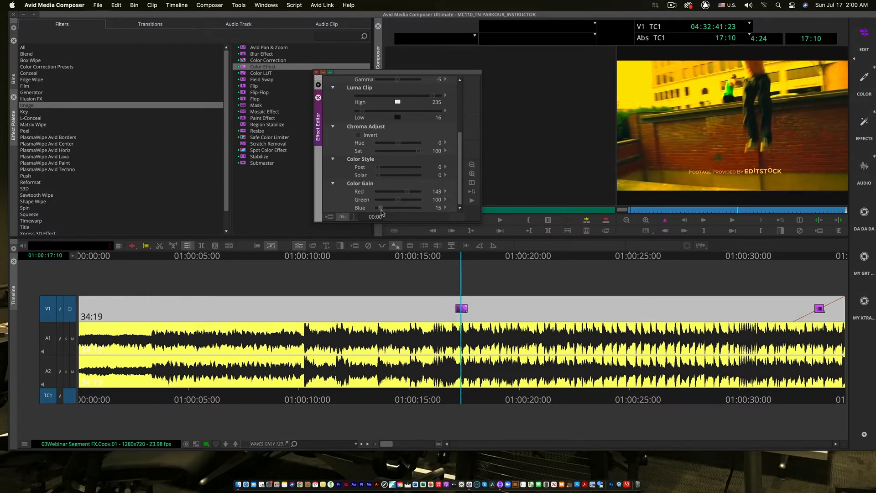
click(354, 263)
key(space)
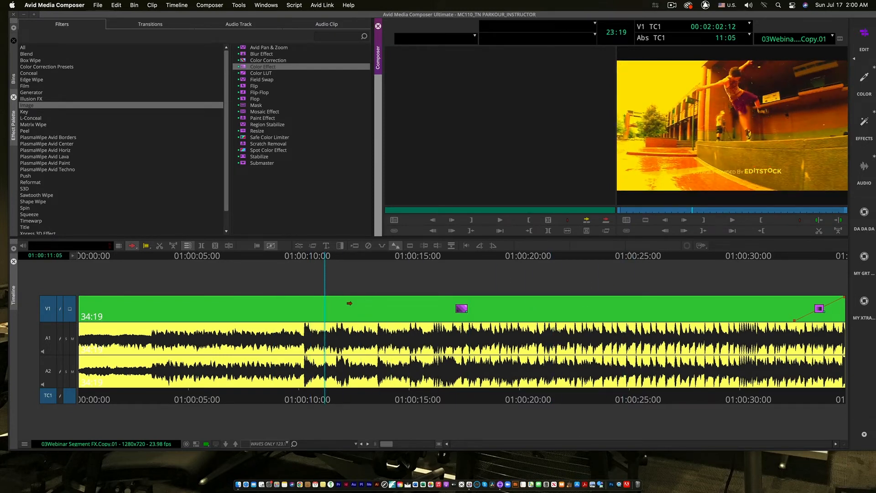
Step: Remove the Color Effect nest from V1 and undo the removal
click(367, 246)
click(367, 247)
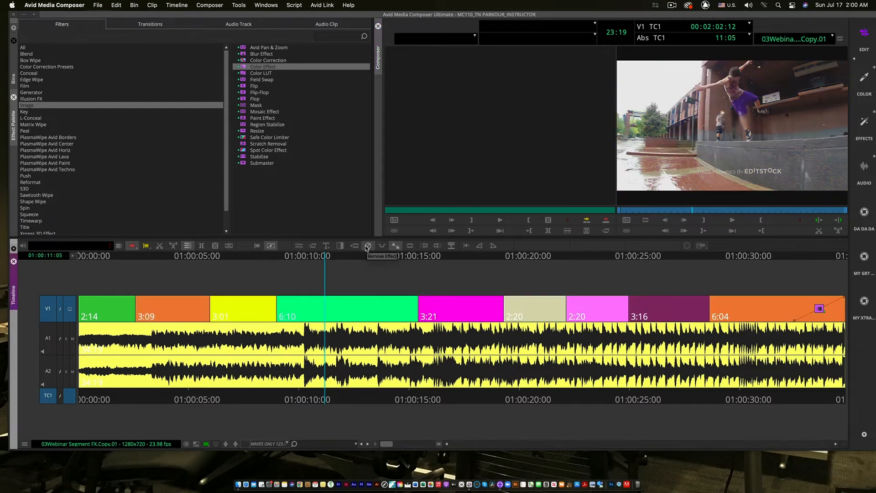
key(super+z)
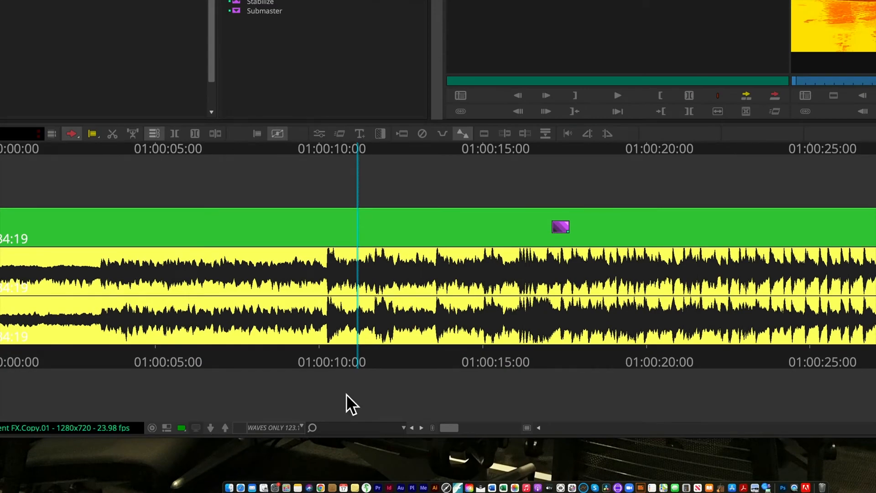
Step: Step into the Color Effect nest on V1 and back out, and expand its nested clips above the track
click(210, 428)
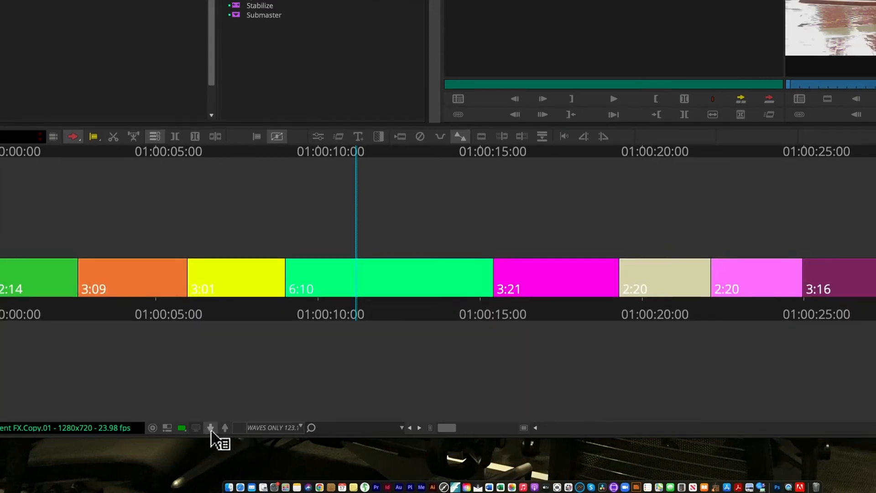
click(236, 443)
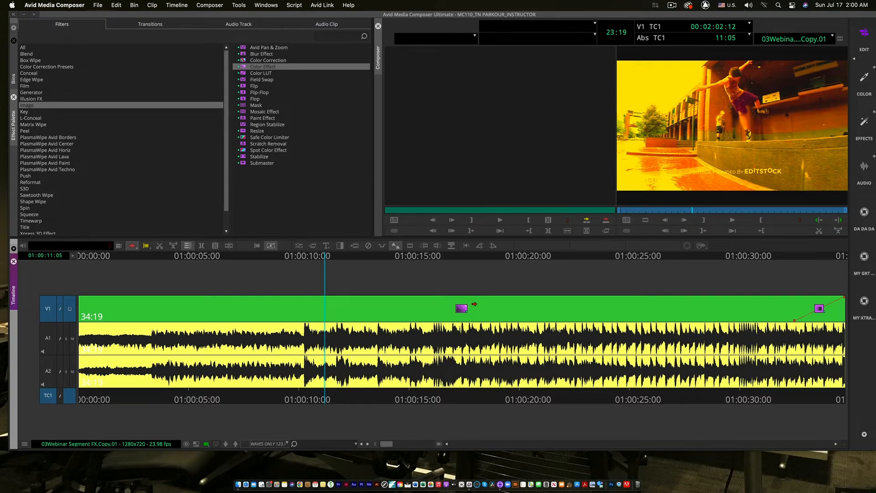
double_click(467, 309)
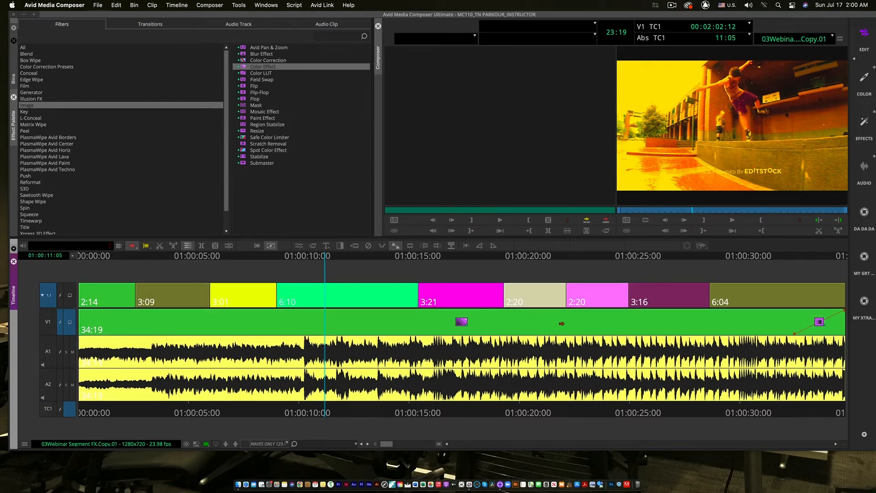
Step: Mark an IN point at about 5:16 and an OUT point at 20:04 across the nested clips
click(201, 258)
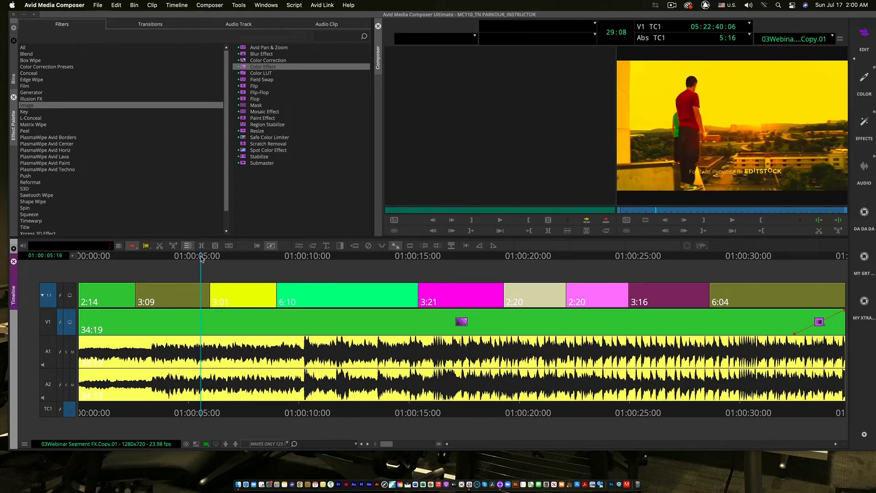
click(390, 274)
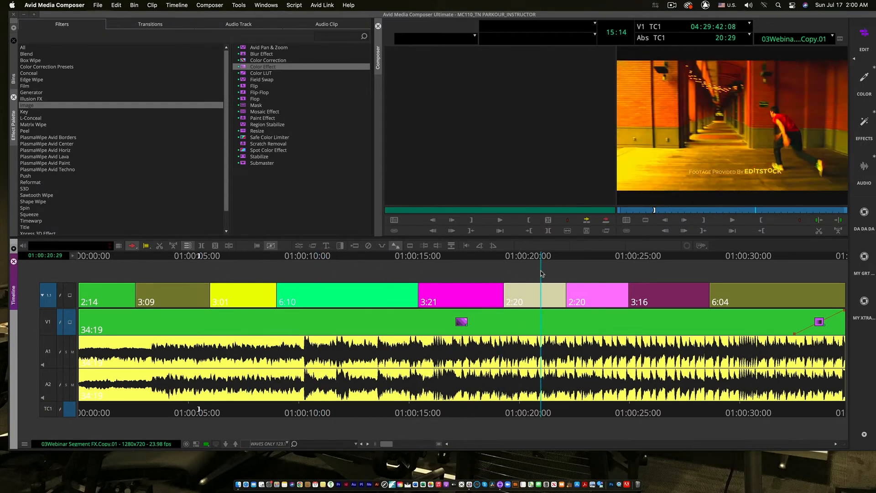
click(524, 277)
drag(523, 275, 522, 275)
key(o)
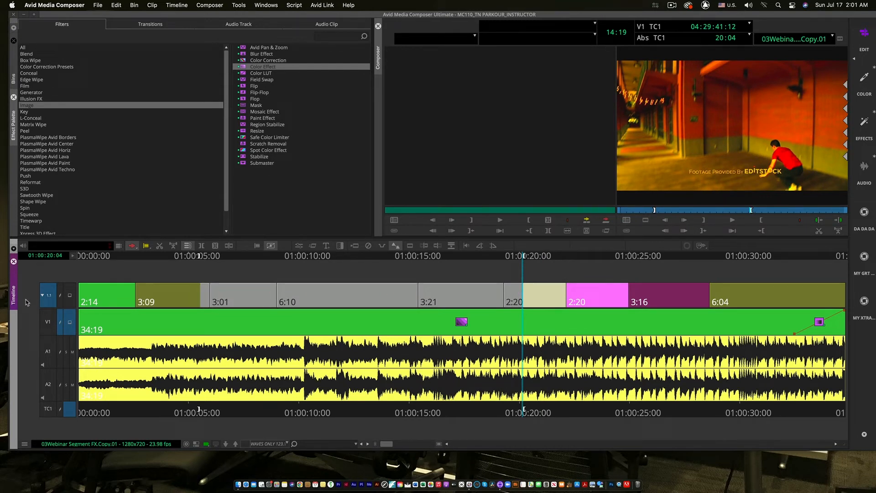
Step: Add Dip to WHT transitions at all cuts between the IN and OUT marks inside the nest, and scrub through them
click(208, 259)
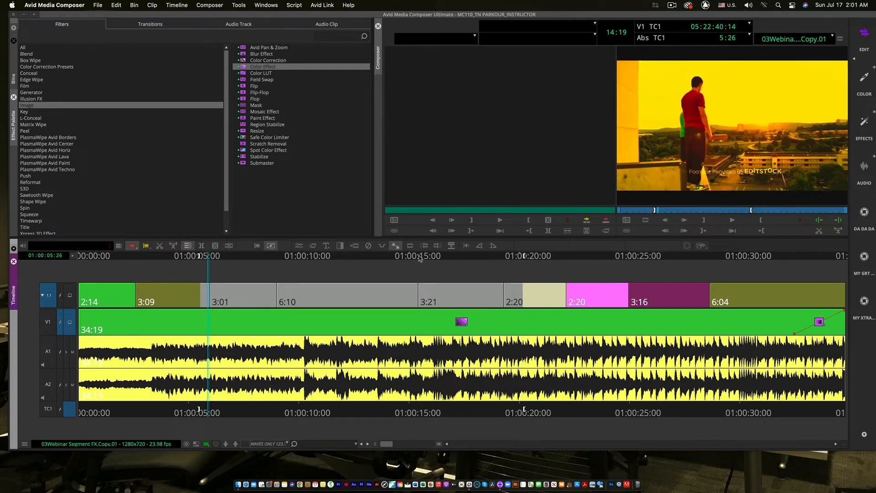
click(340, 245)
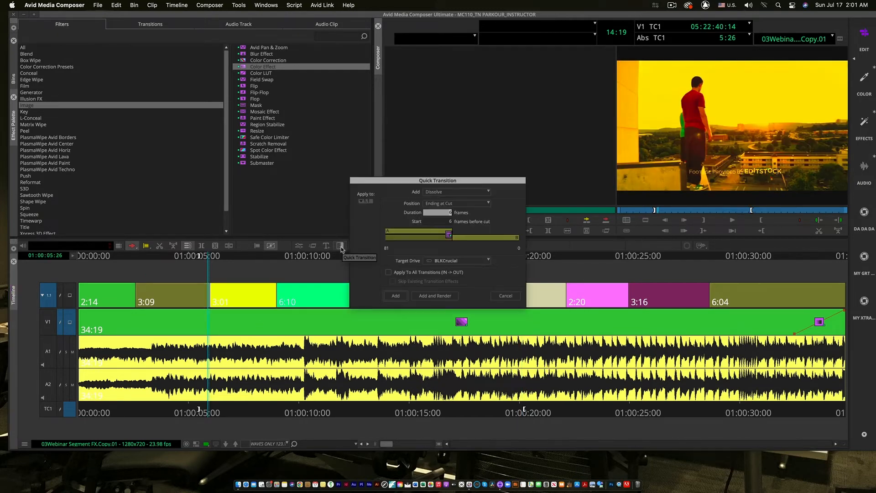
click(488, 193)
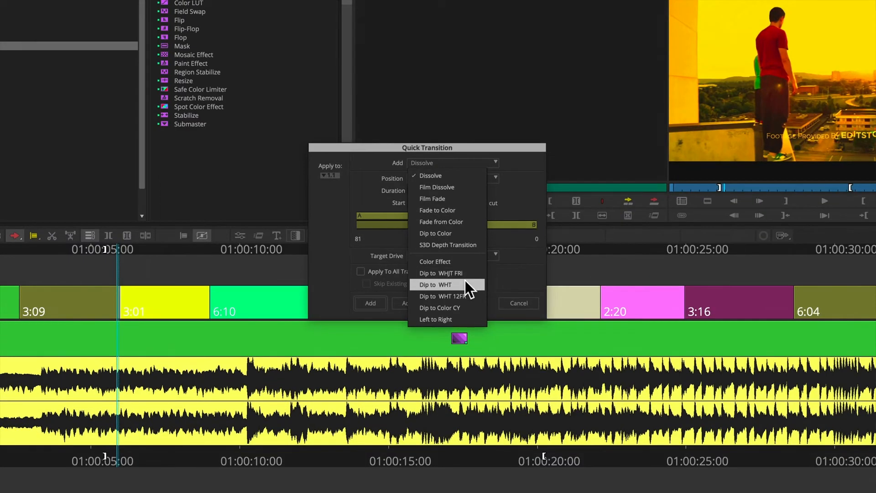
click(464, 284)
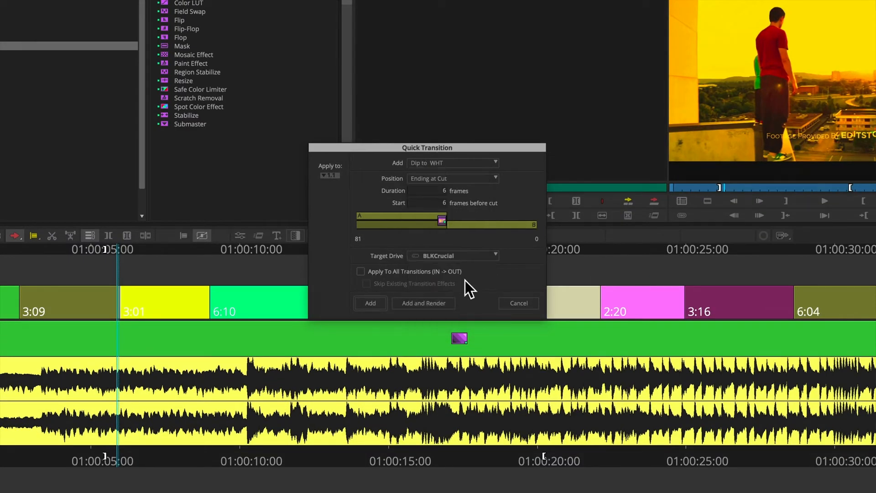
click(360, 271)
click(370, 303)
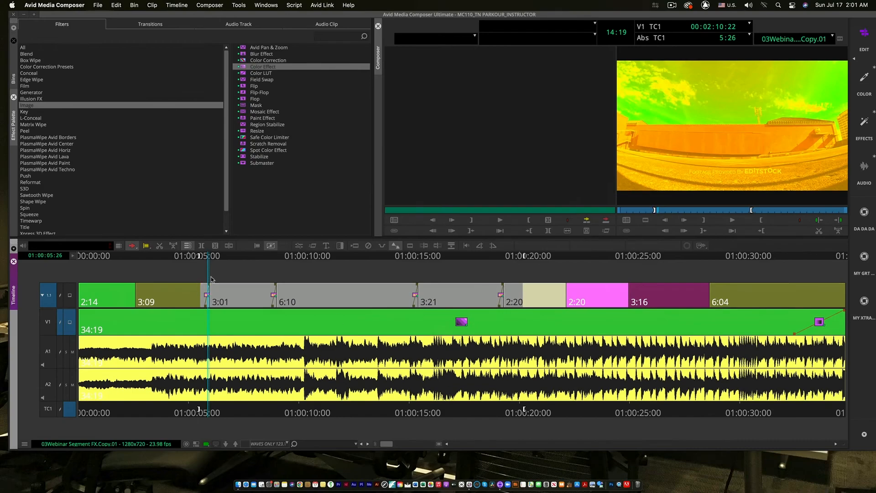
drag(249, 261, 272, 267)
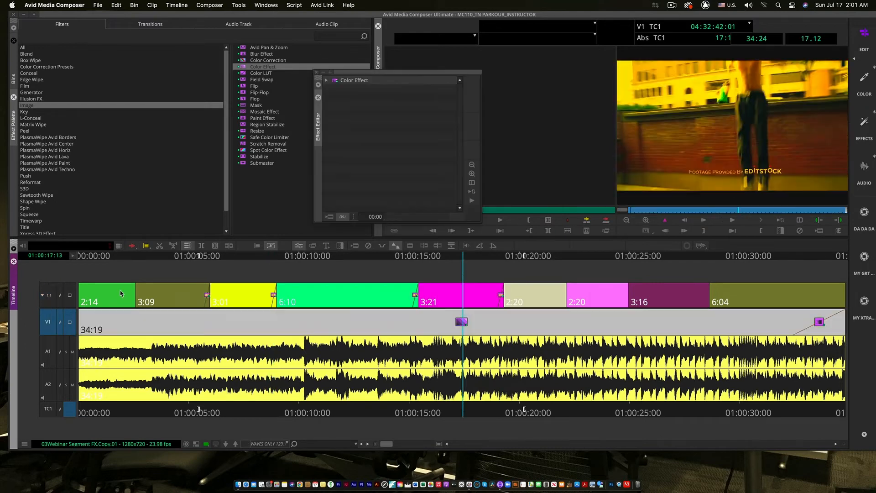
Step: Apply a single Flop effect across the first four nested clips, 2:14 through 6:10, and scrub through the result
click(121, 293)
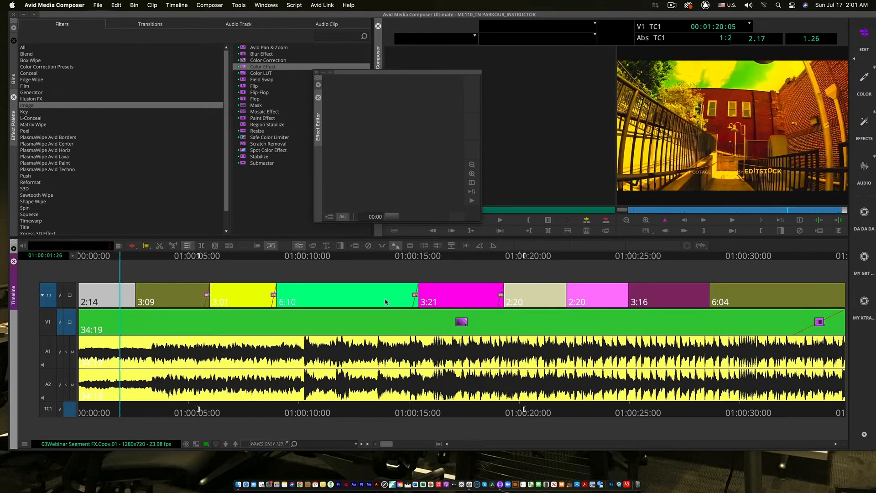
shift+click(347, 297)
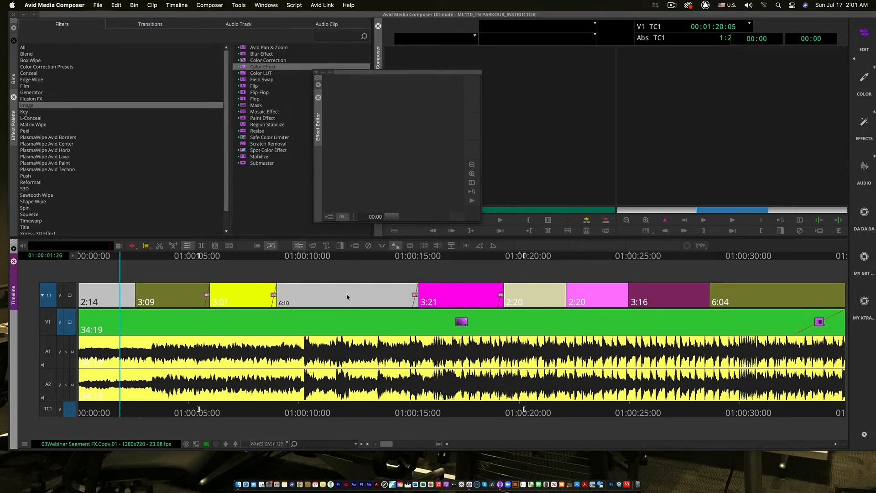
shift+click(239, 291)
shift+click(174, 290)
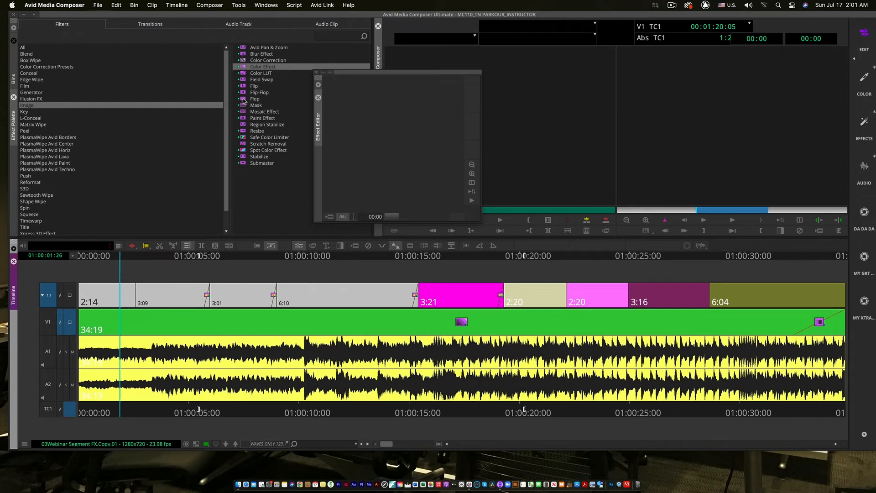
drag(243, 101, 249, 294)
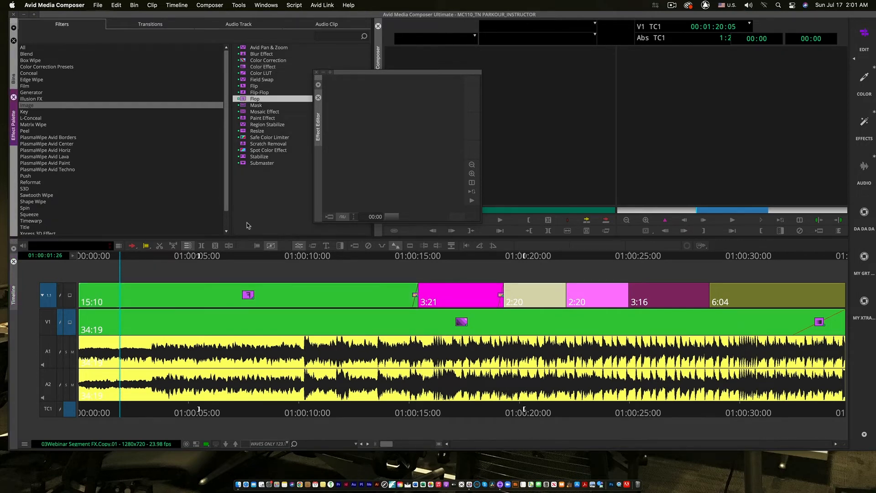
click(251, 255)
drag(251, 255, 333, 274)
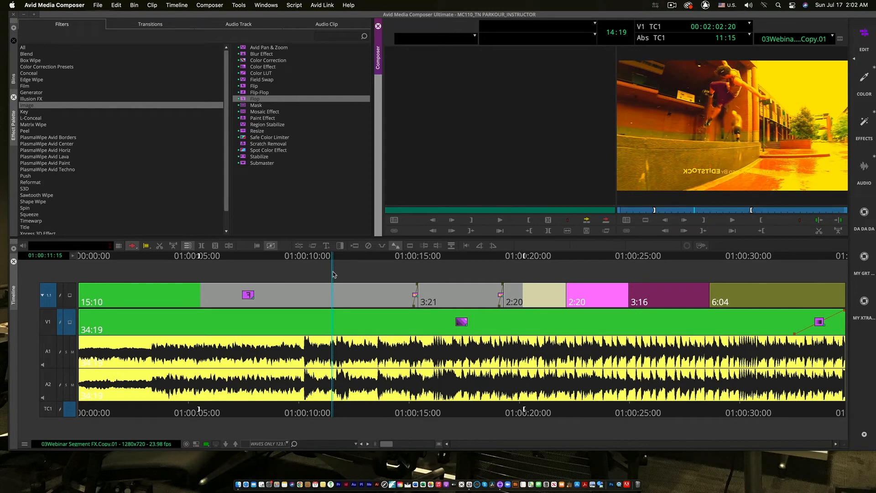
Step: Collapse and re-expand the V1 nest while scrubbing to compare the combined Flop and Color Effect, and collapse it again
double_click(468, 326)
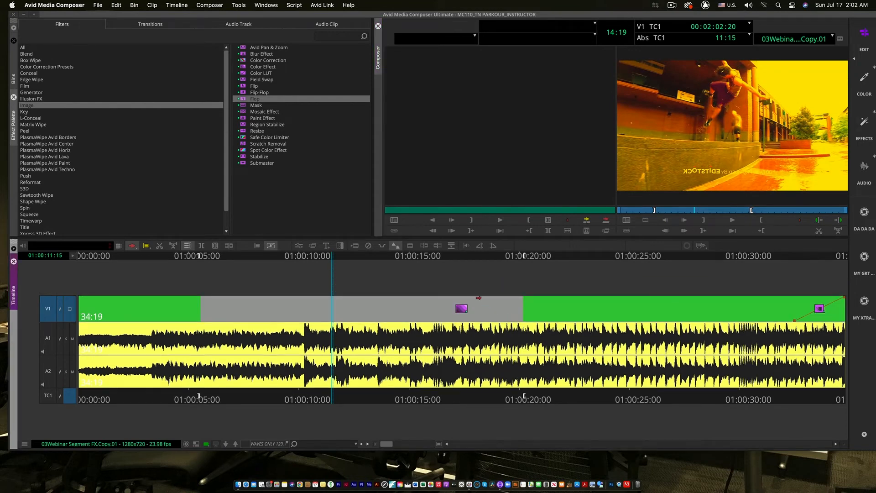
drag(272, 258, 261, 258)
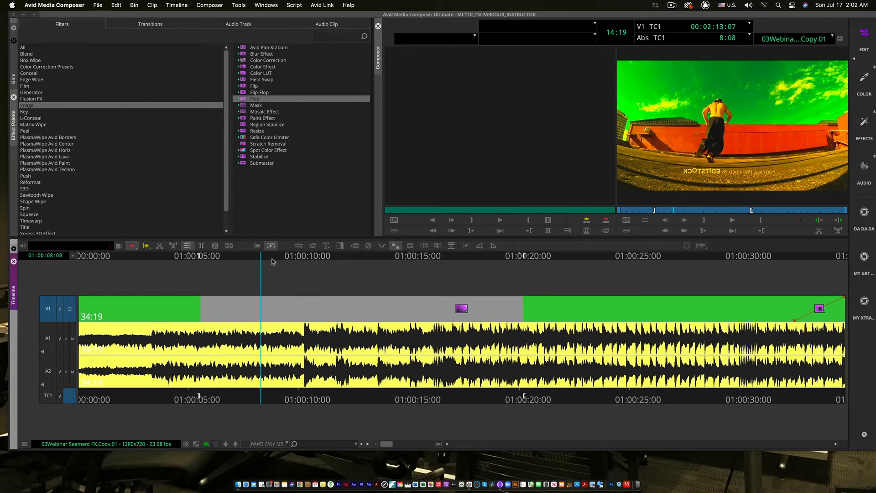
double_click(441, 314)
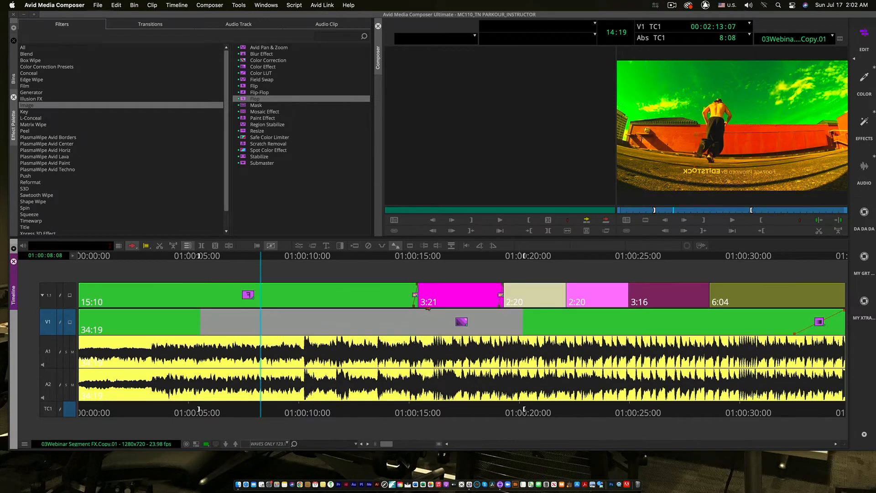
click(271, 255)
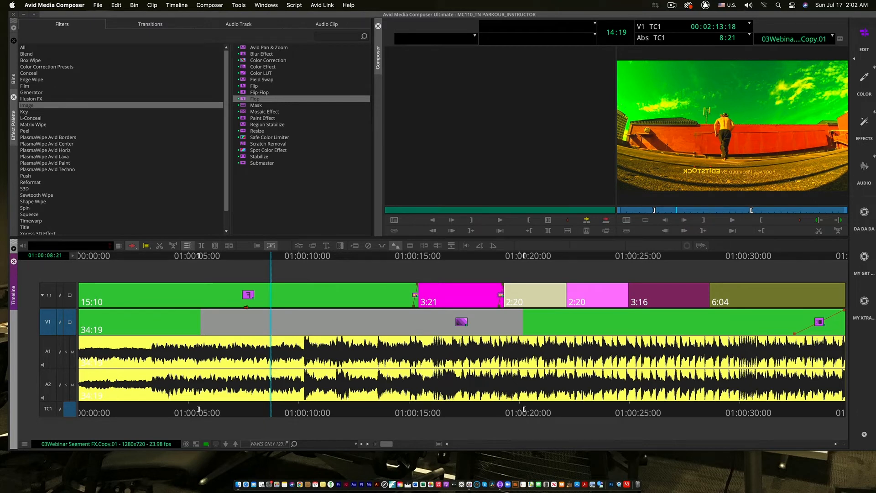
double_click(282, 326)
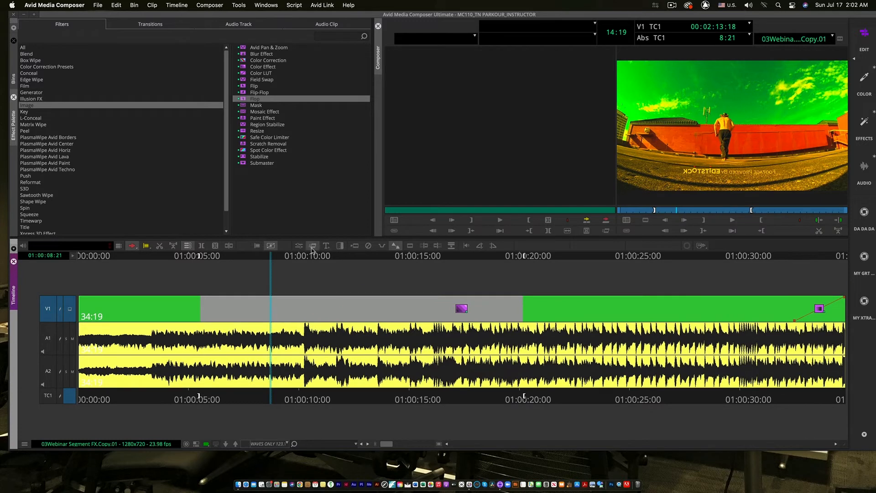
Step: View the outer nest's Color Effect in the Effect Editor and expand the nested track above V1
click(298, 245)
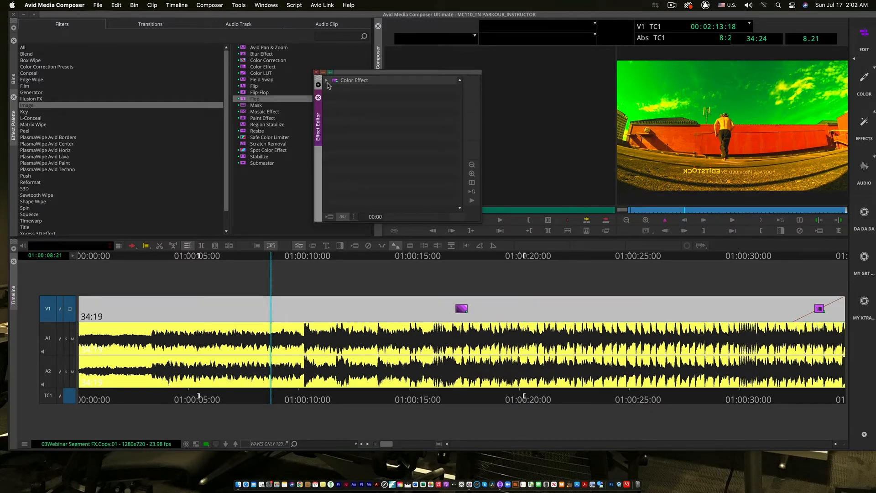
click(327, 81)
click(326, 80)
click(318, 273)
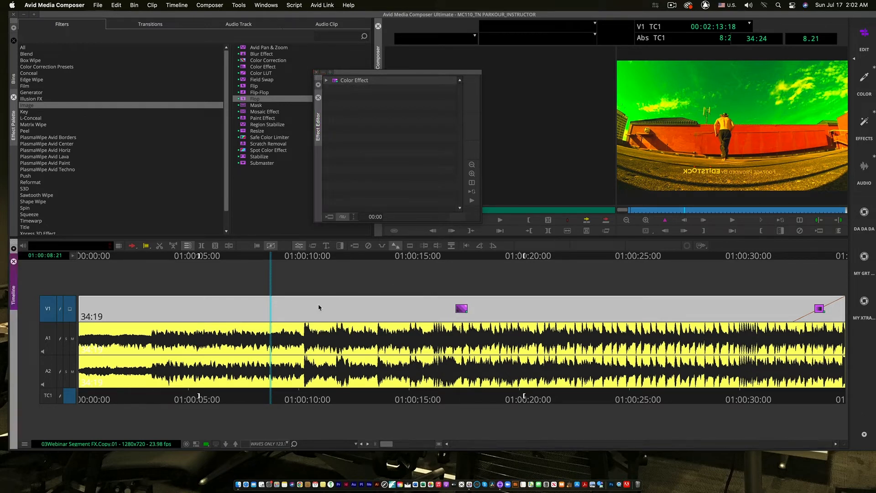
click(332, 305)
double_click(461, 308)
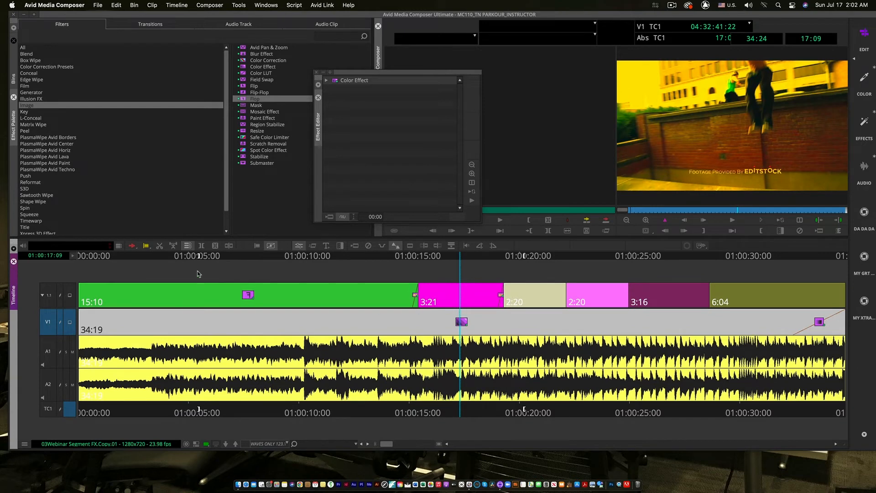
Step: Open the nested Flop in the Effect Editor and switch between it and the outer Color Effect on V1
click(246, 256)
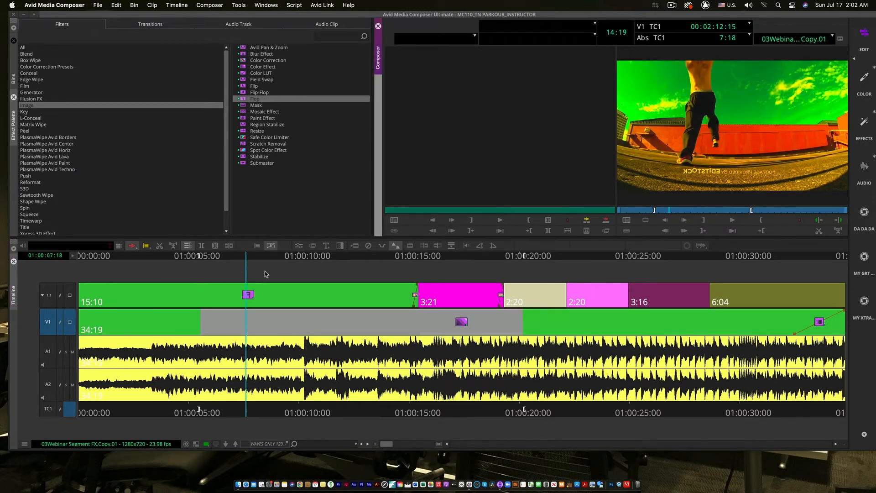
click(43, 301)
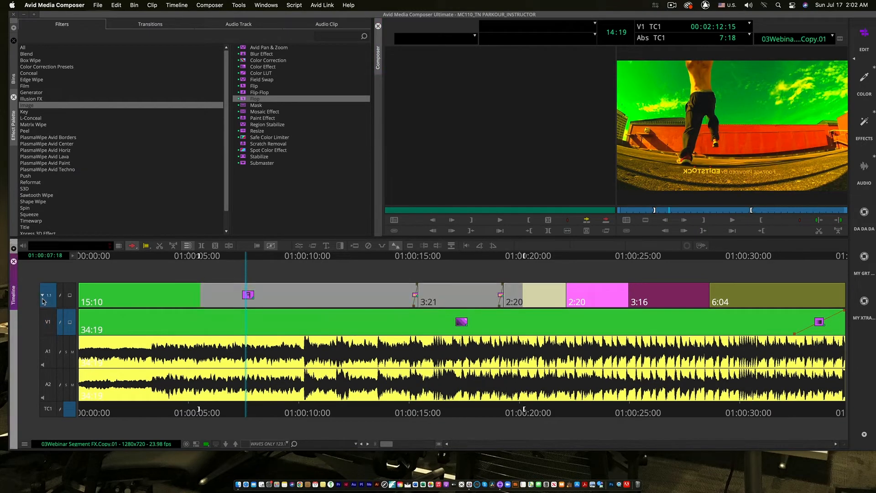
click(300, 246)
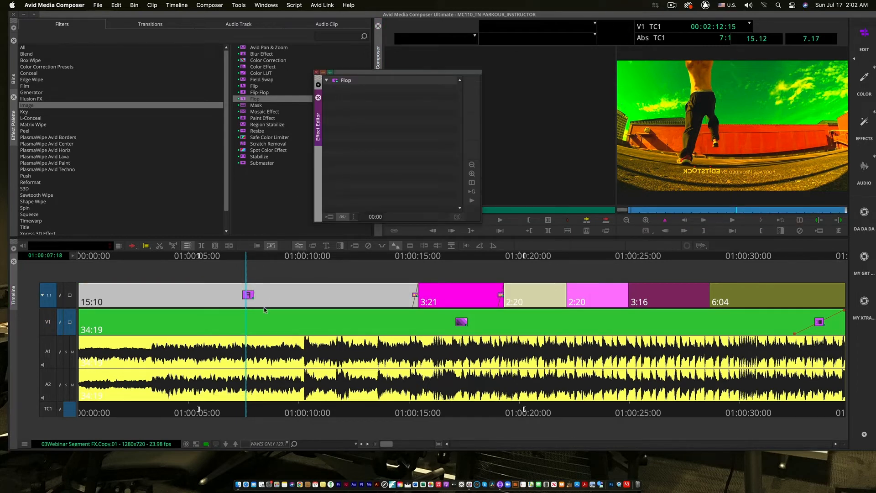
click(248, 326)
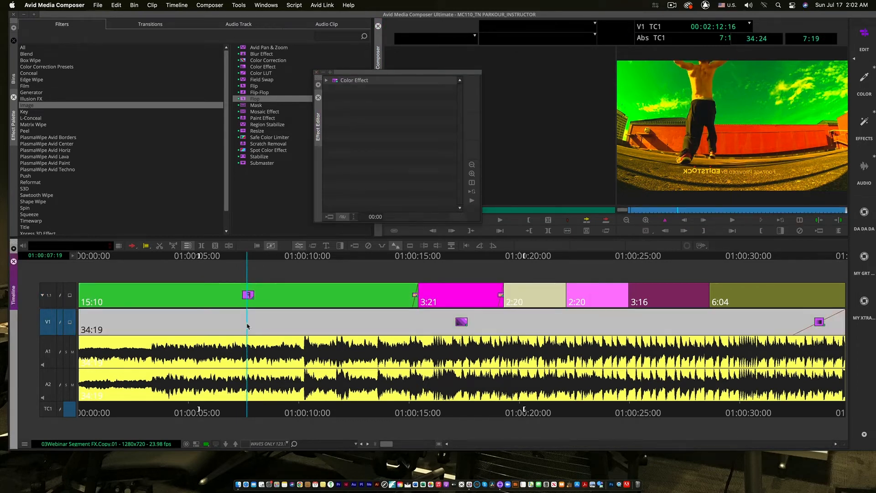
click(249, 300)
click(251, 323)
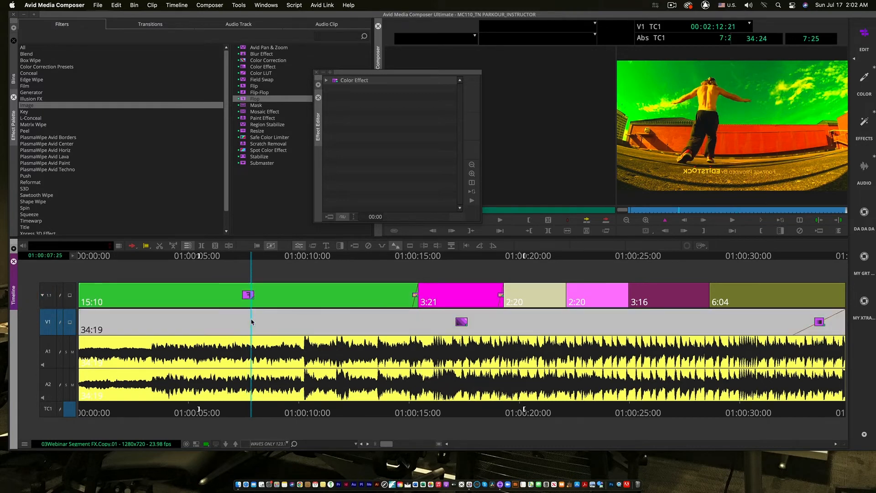
click(254, 326)
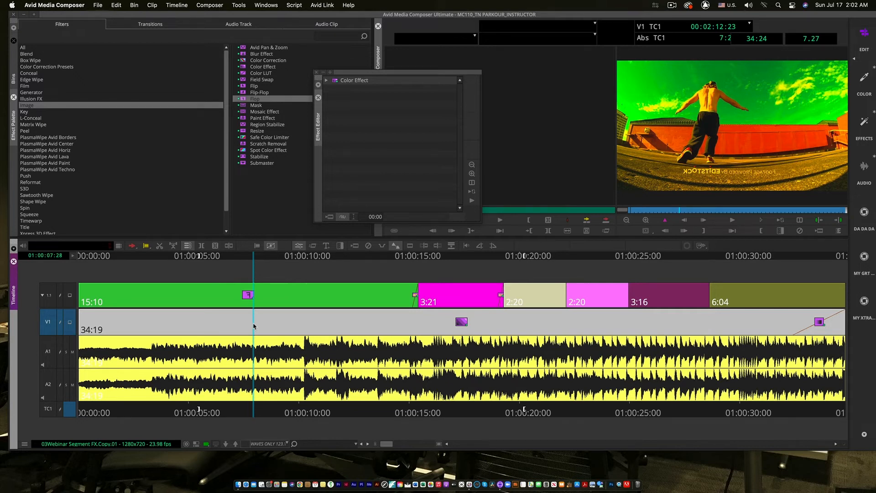
click(464, 323)
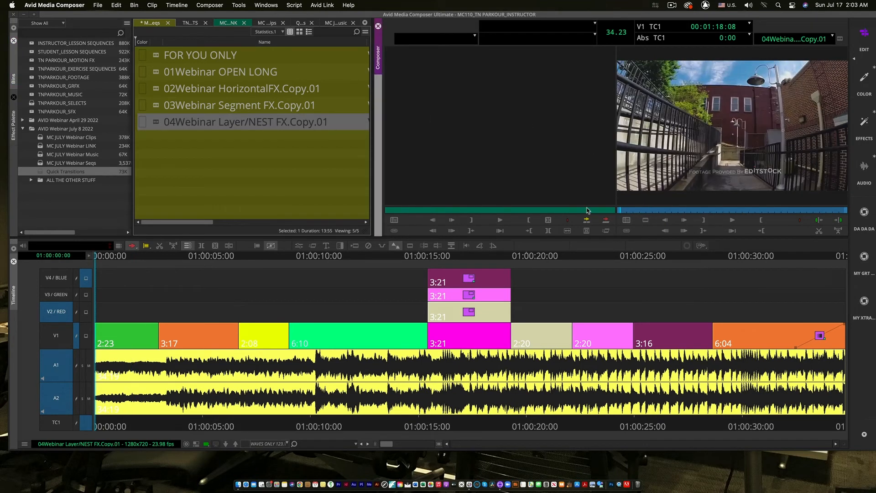
Step: Scrub the 04Webinar Layer/NEST FX.Copy.01 sequence to the layered clips on V1 to V4 at 16:20
drag(134, 261, 456, 255)
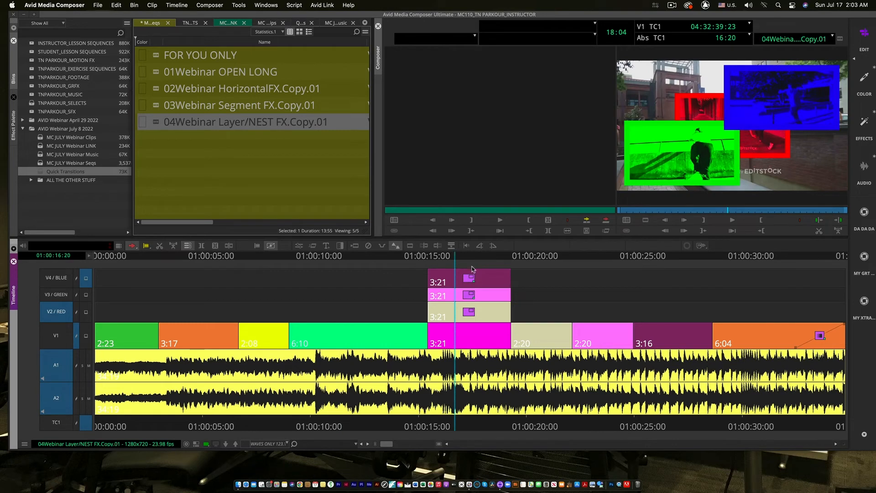
Step: Monitor the sequence from V1 up through V4 one track at a time and view the full composite in full screen
click(86, 337)
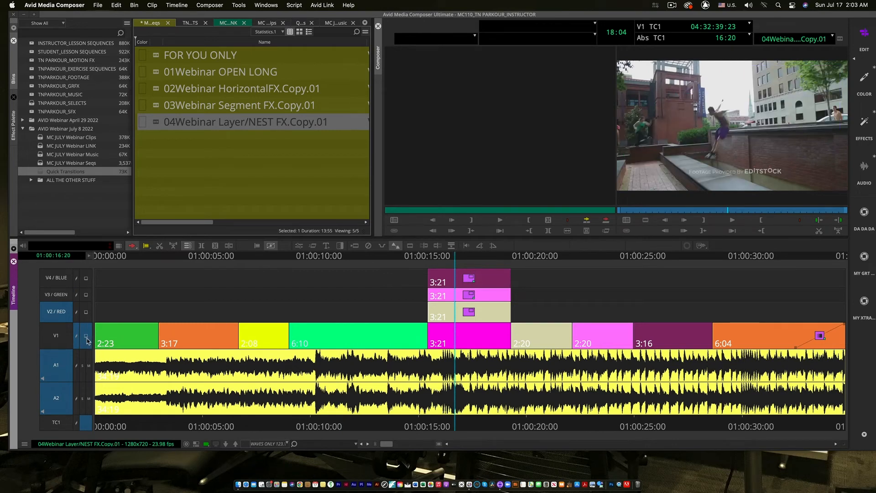
click(85, 313)
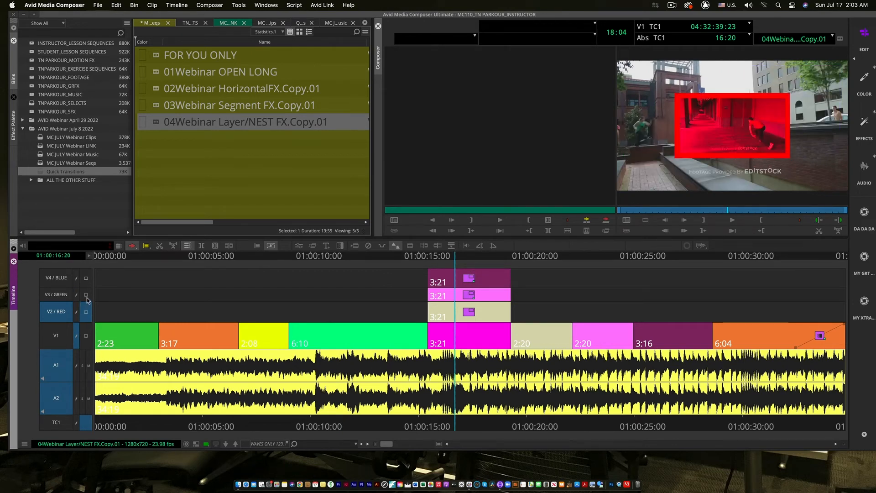
click(86, 294)
click(86, 279)
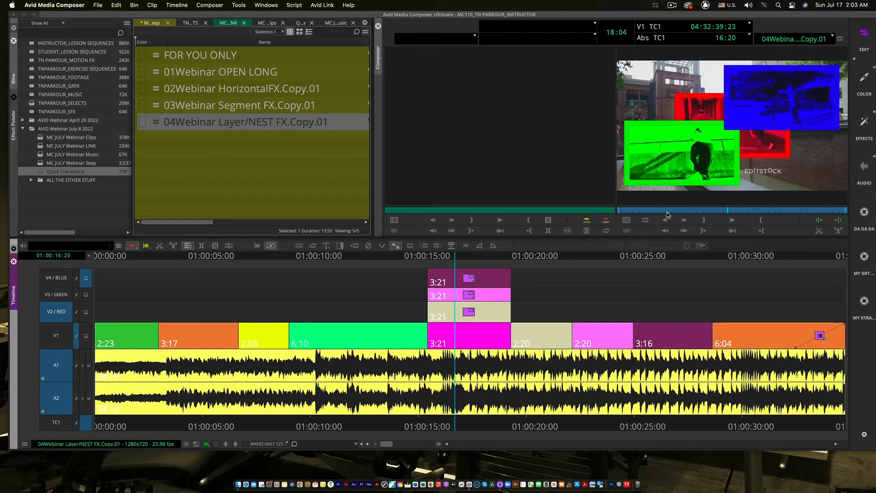
key(super+shift+f)
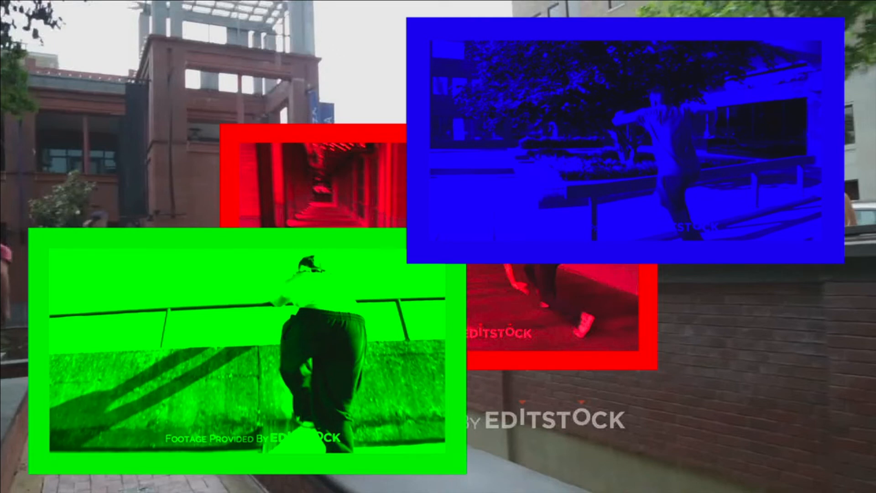
key(Escape)
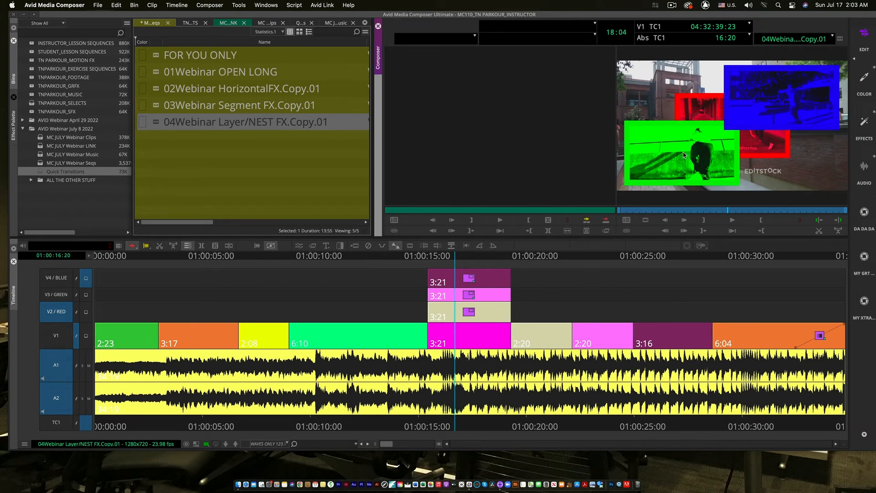
Step: Move to 17:11 and remove both layers of effects from the stacked clips on V2, V3 and V4
click(54, 292)
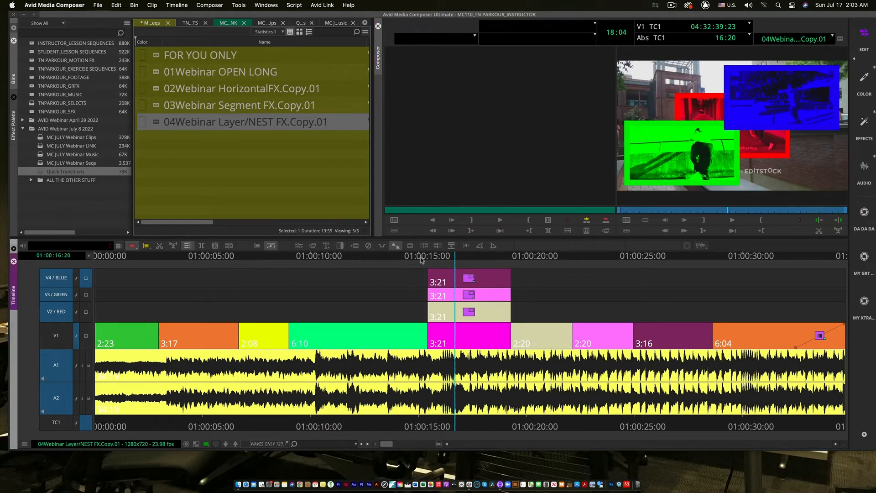
click(470, 258)
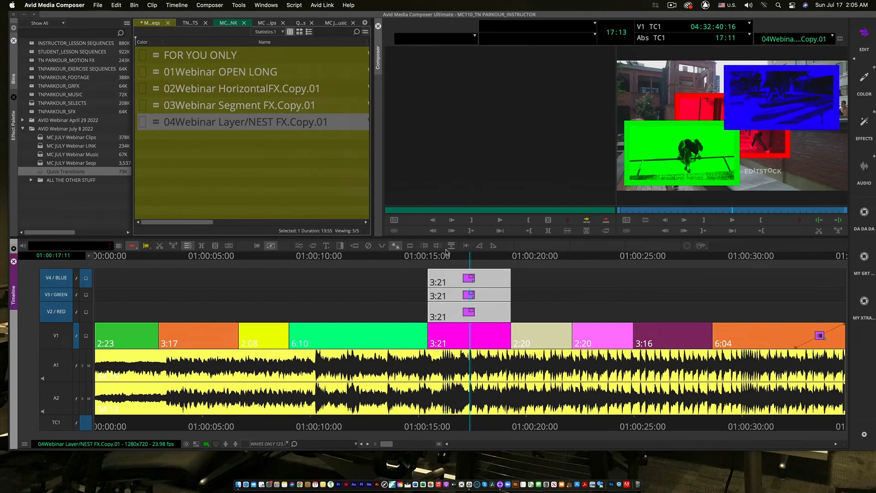
click(369, 246)
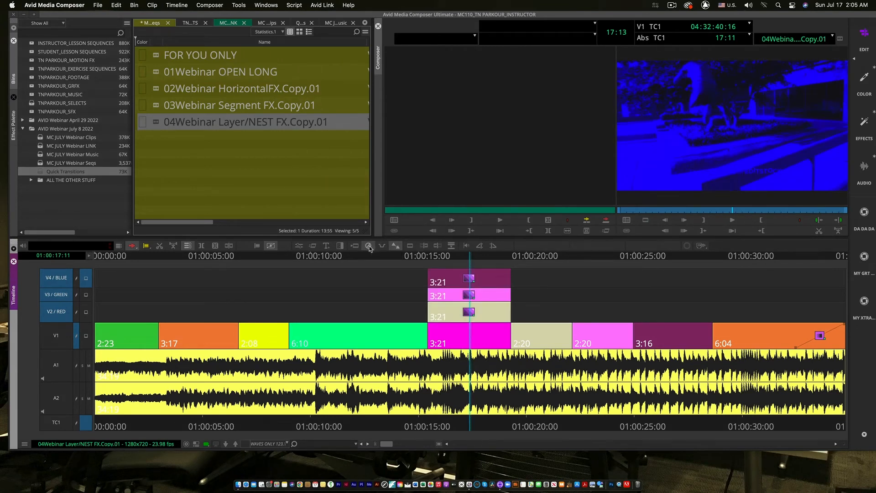
click(369, 246)
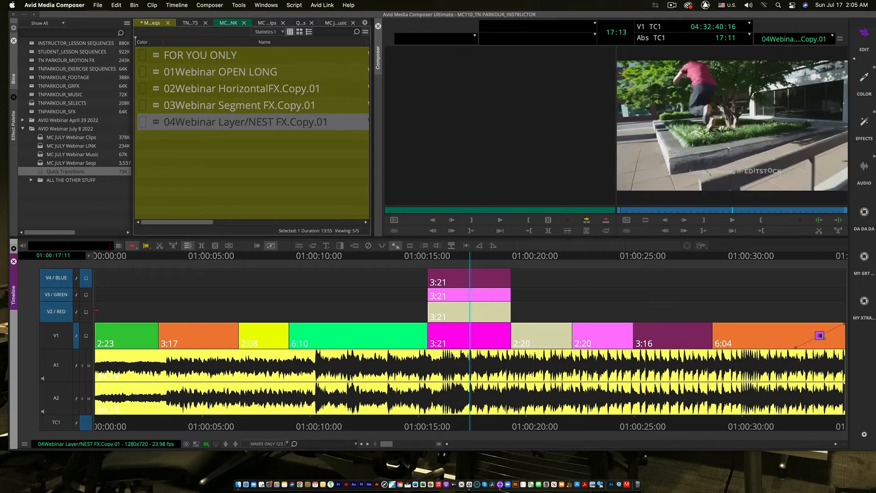
Step: Compare the V2 and V1 clips by switching the monitored track, and show the Blend effects in the Effect Palette
click(85, 311)
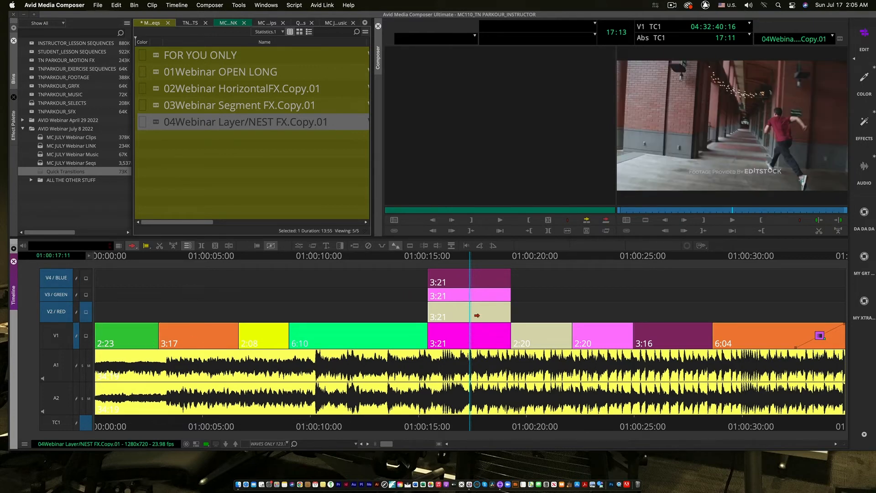
click(85, 335)
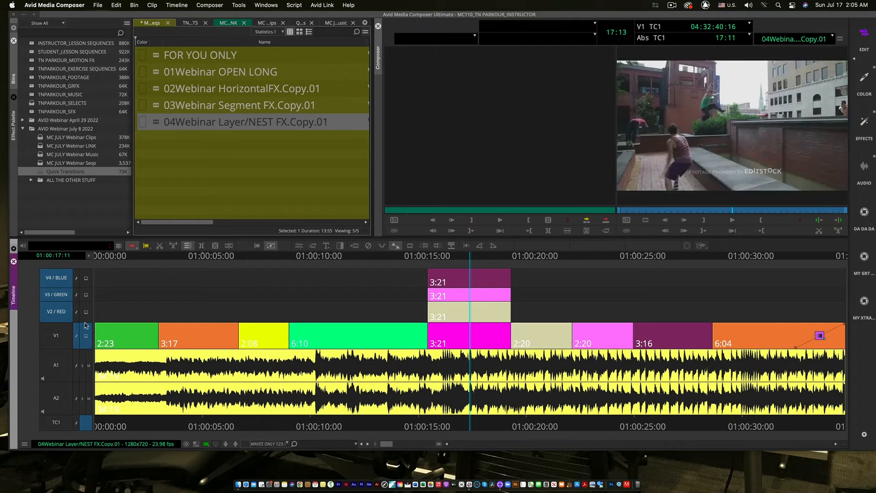
click(85, 312)
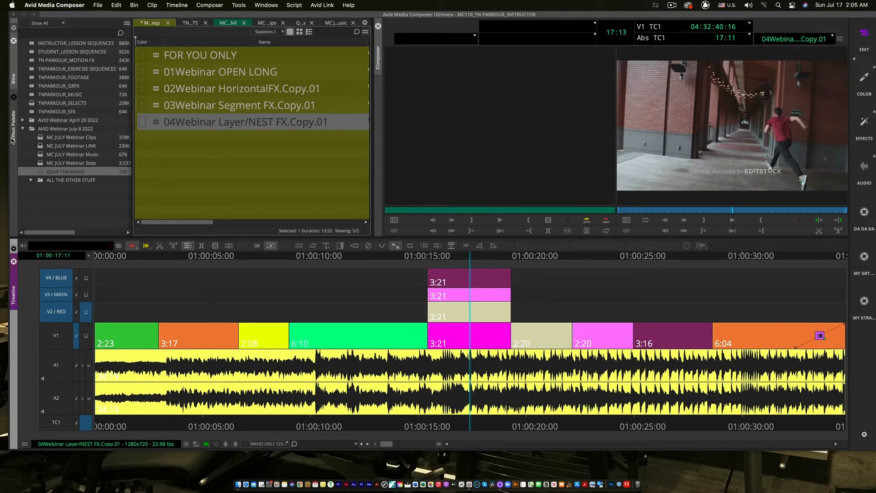
click(13, 137)
click(37, 55)
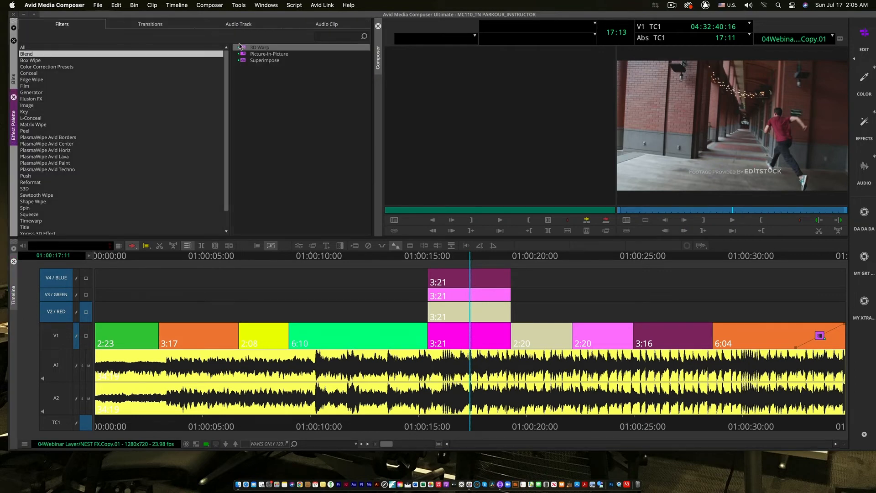
Step: Try applying Picture-in-Picture to the V2 and V3 clips one by one, and undo both
drag(243, 53, 467, 312)
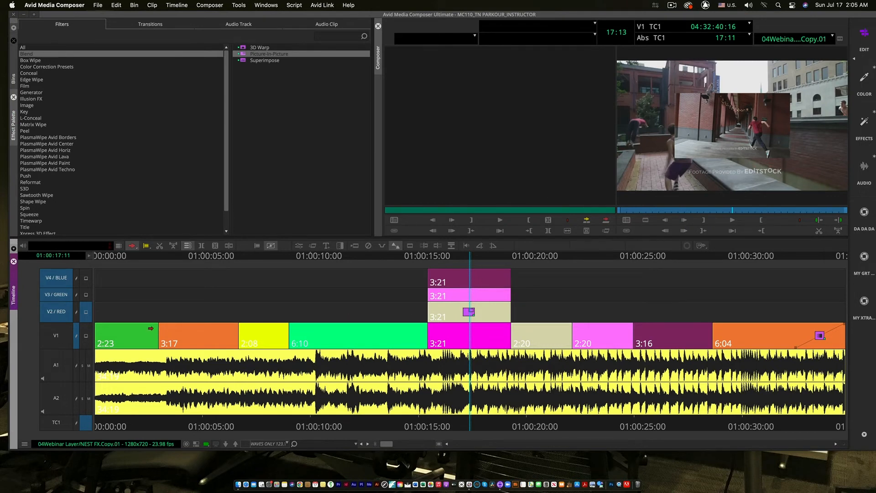
drag(243, 54, 504, 289)
key(super+z)
key(super+z)
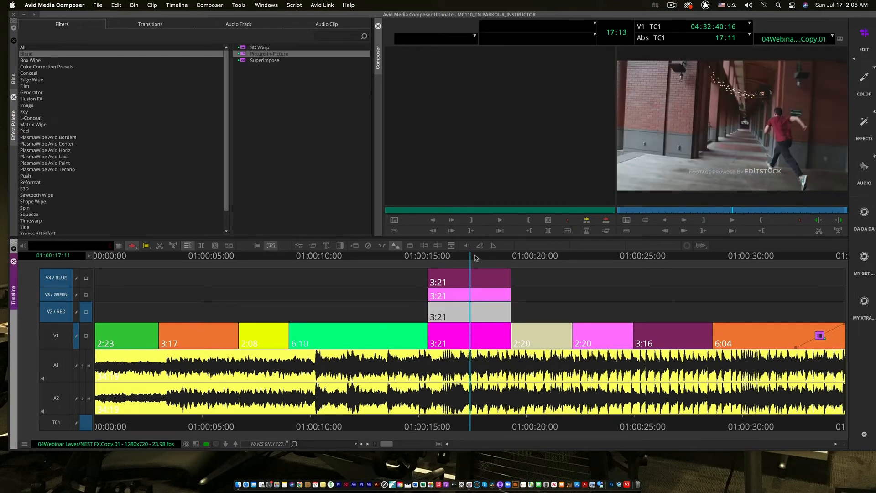
Step: Apply Picture-in-Picture to the stacked V2, V3 and V4 clips together
click(460, 295)
shift+click(464, 282)
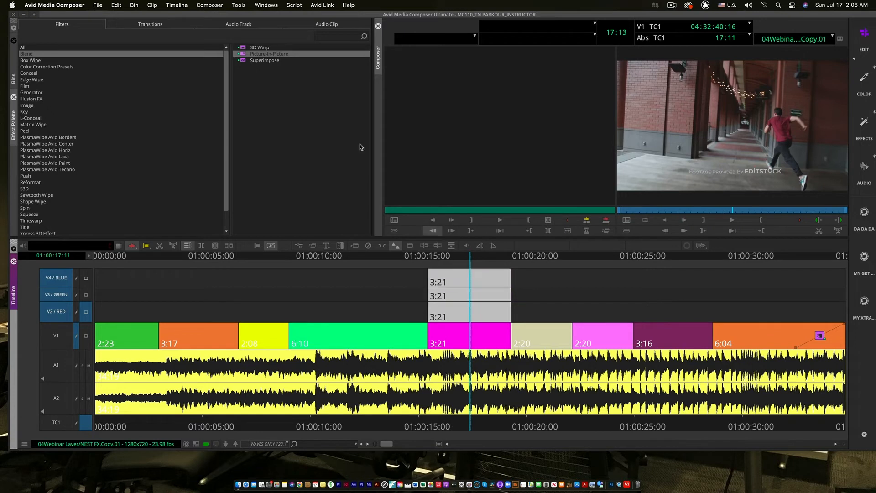
double_click(242, 55)
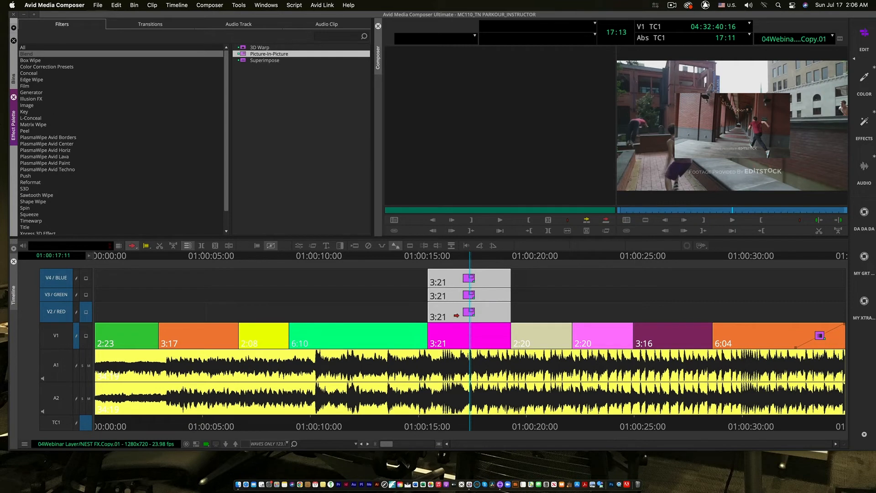
Step: Solo-monitor V2, V3 and V4 in turn to check the Picture-in-Picture on each layer
click(86, 337)
click(86, 314)
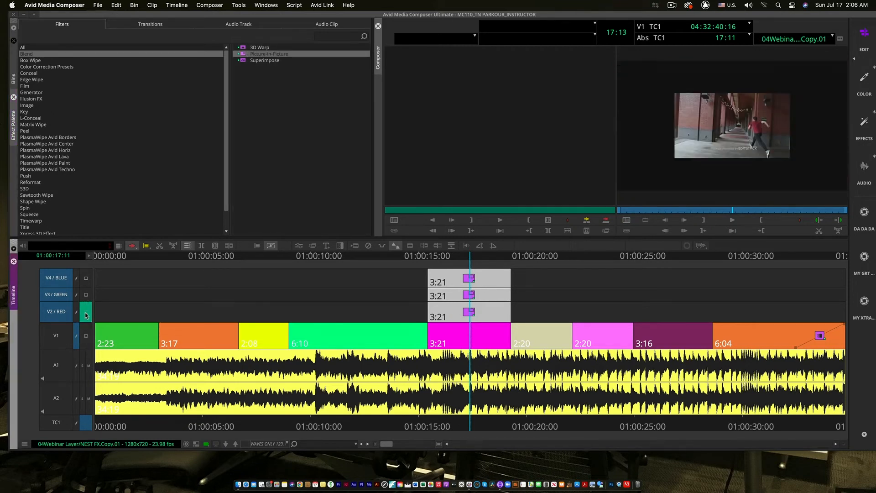
click(86, 294)
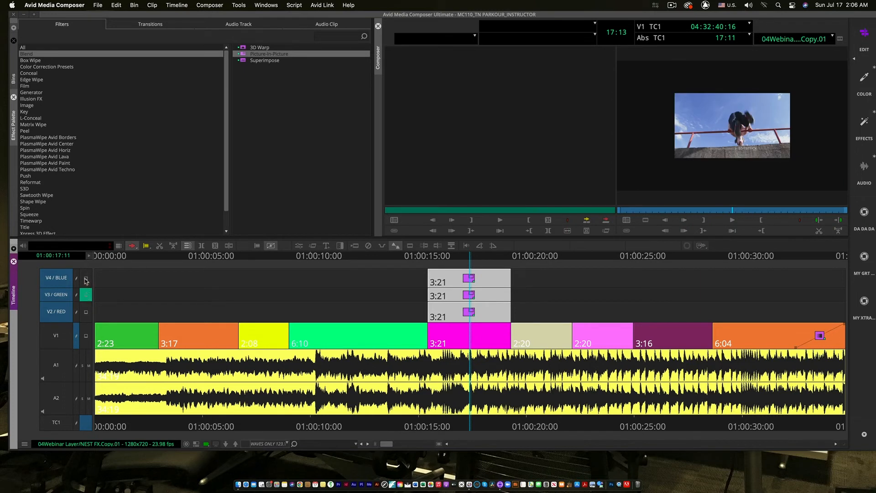
click(86, 279)
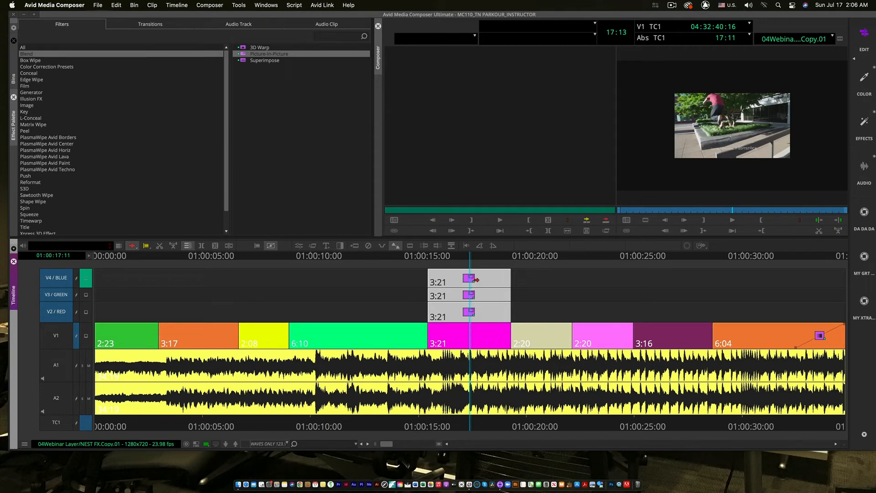
Step: Reposition the V4 Picture-in-Picture to the upper right of the frame in the Effect Editor and end the V4 solo monitoring
drag(477, 279, 555, 283)
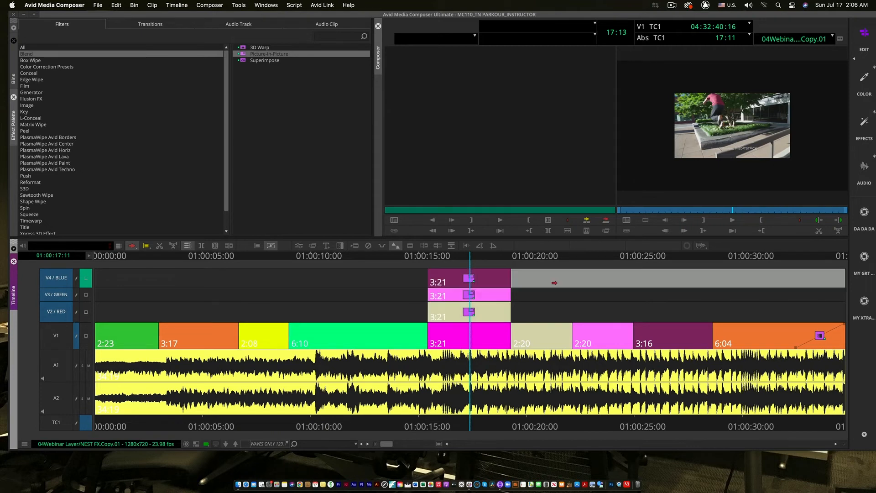
click(475, 280)
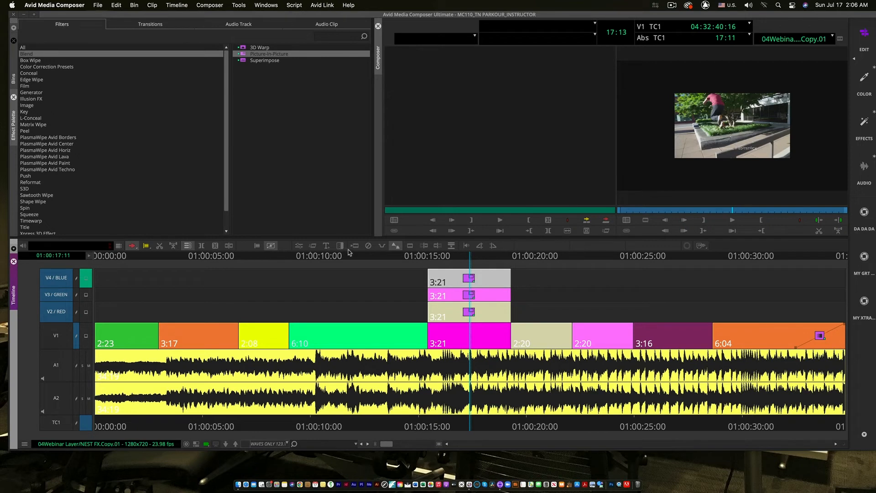
click(312, 246)
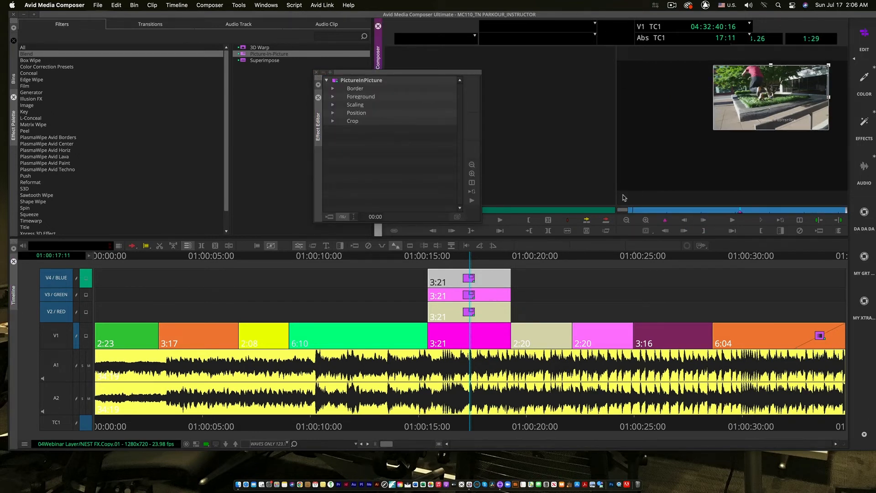
click(86, 278)
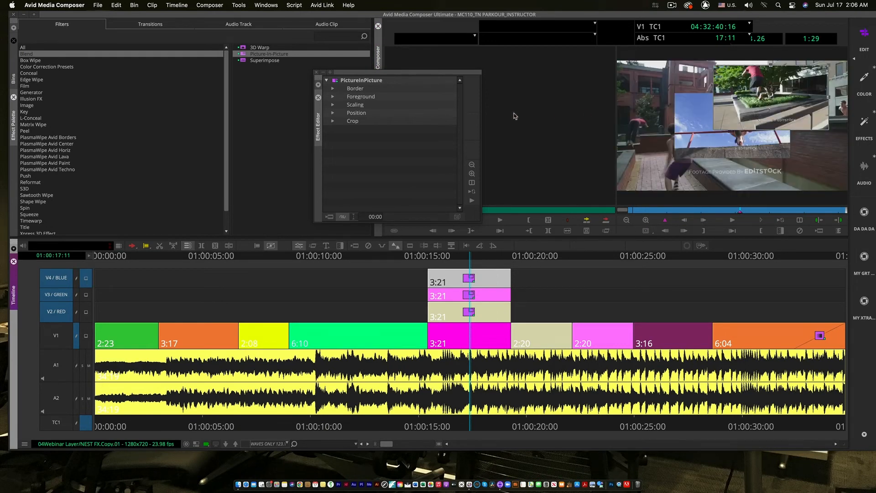
Step: Give the V4 Picture-in-Picture a pink #ff007f border with width 20 and close the Effect Editor
click(332, 89)
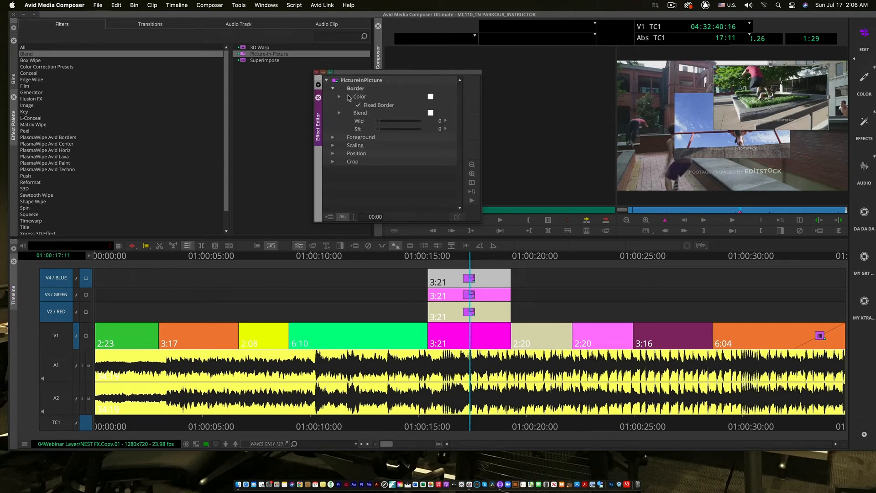
click(431, 96)
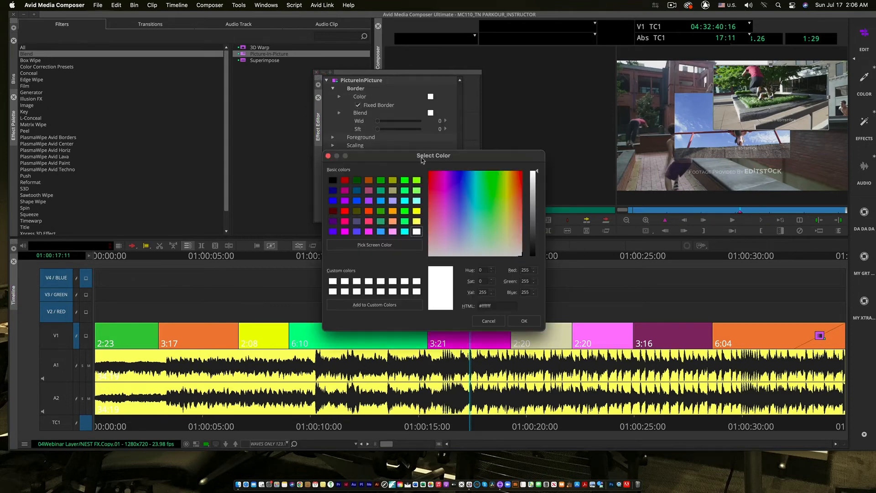
click(344, 221)
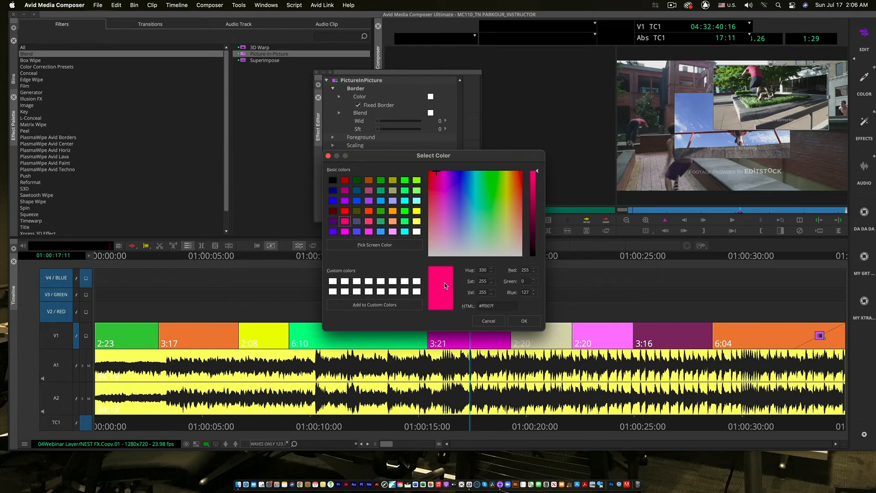
click(523, 321)
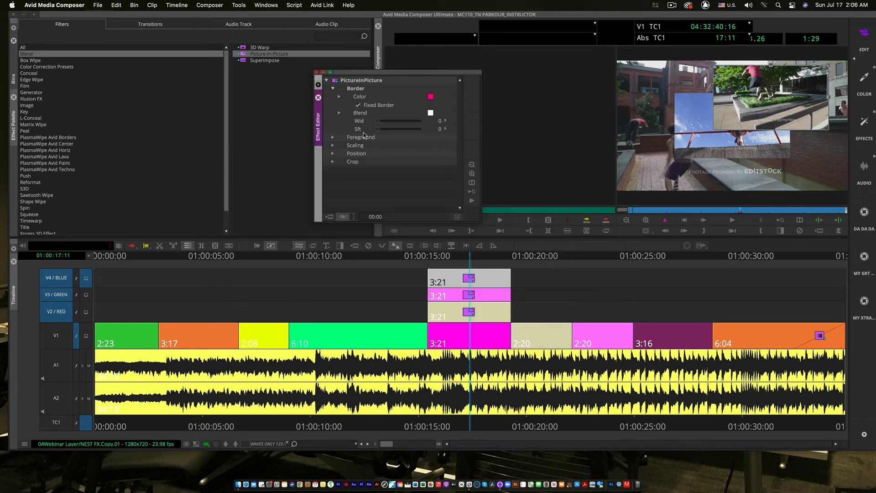
drag(378, 121, 391, 123)
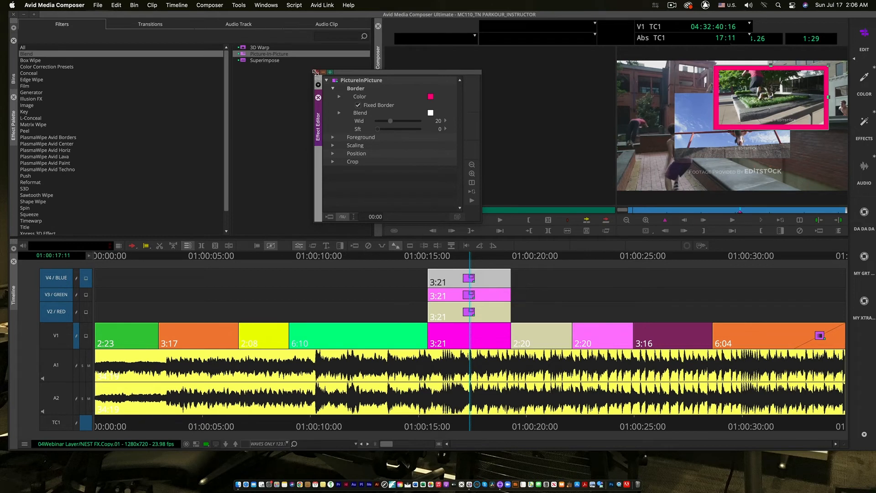
click(314, 72)
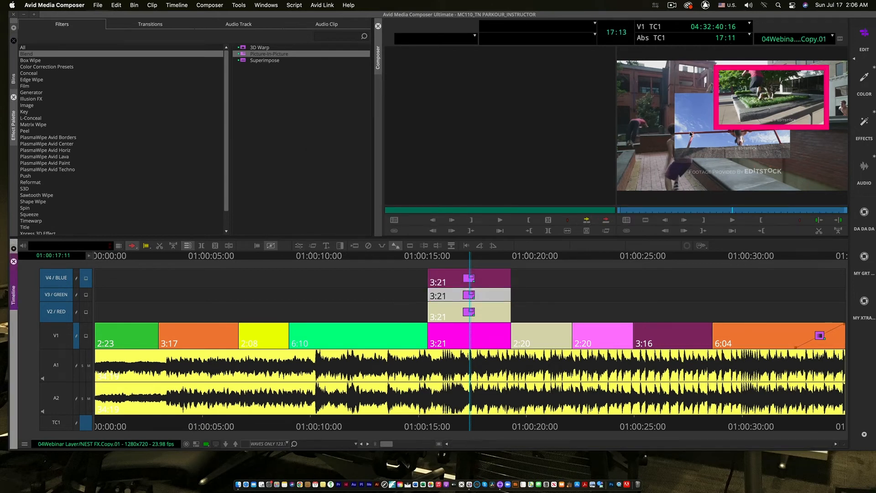
Step: Give the V3 Picture-in-Picture a green #00ff7f border with width 22
click(298, 245)
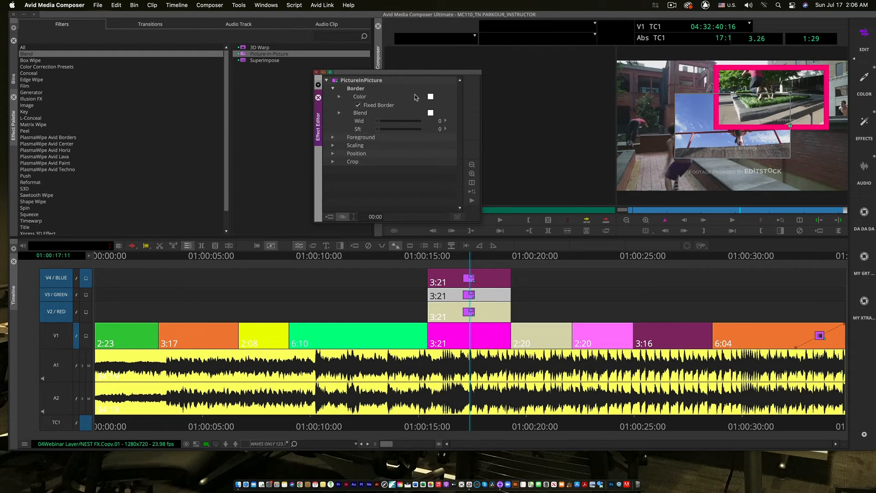
click(430, 96)
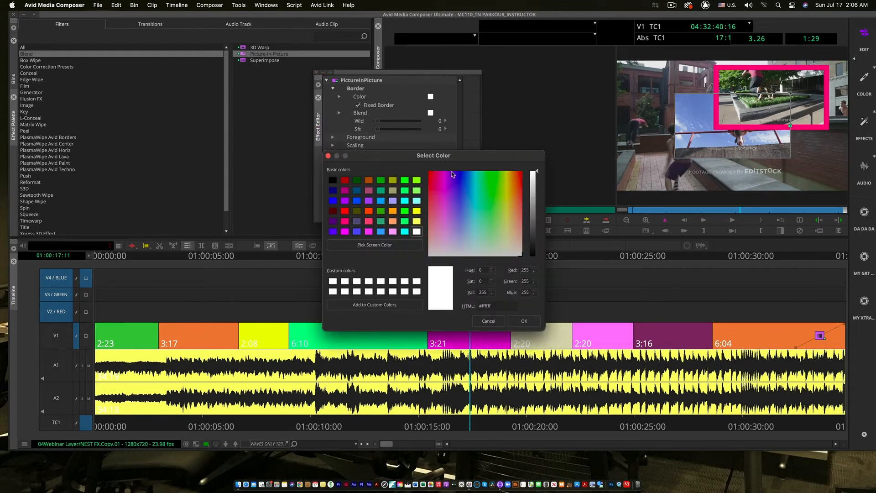
click(404, 190)
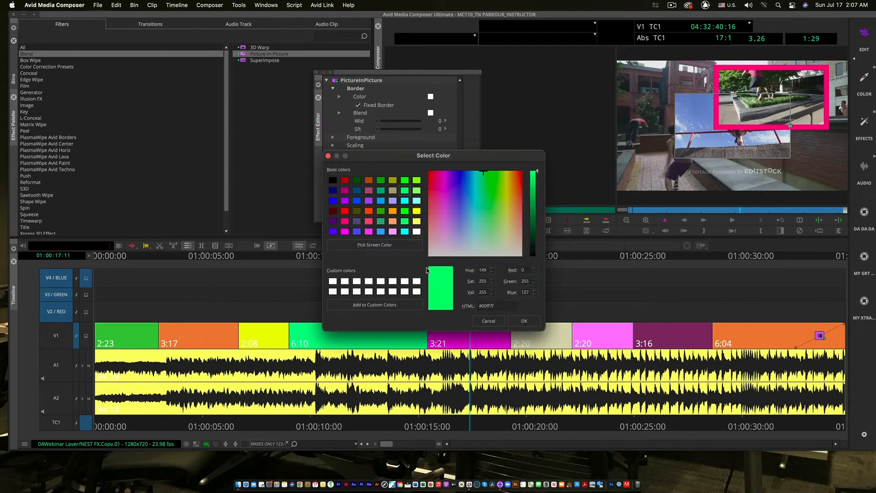
click(524, 321)
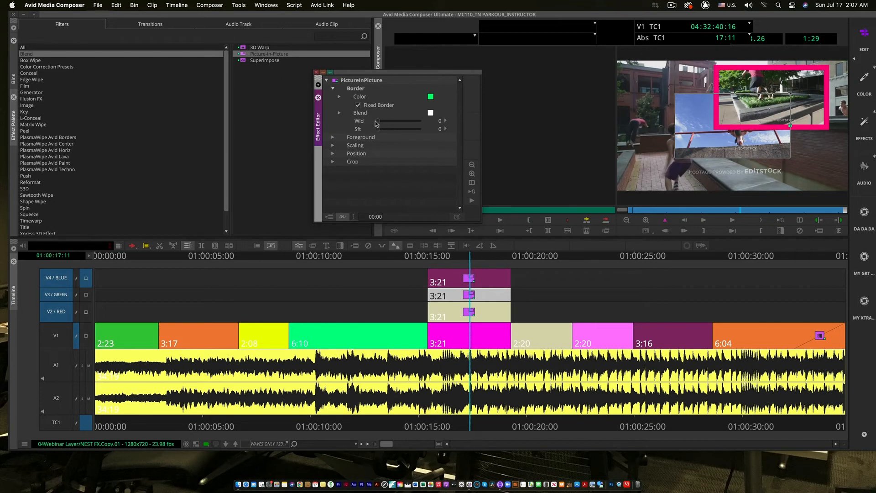
drag(377, 123, 390, 126)
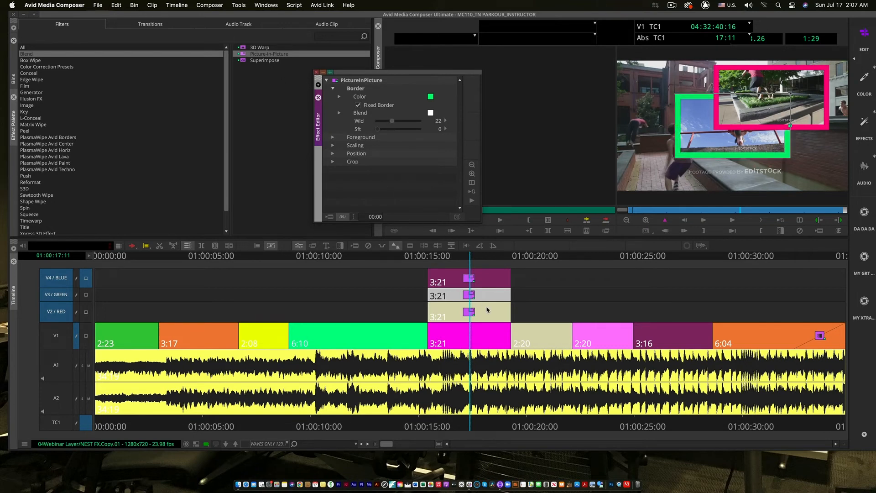
Step: Reopen the Effect Editor and reposition the V2 Picture-in-Picture to the lower left of the frame
click(468, 314)
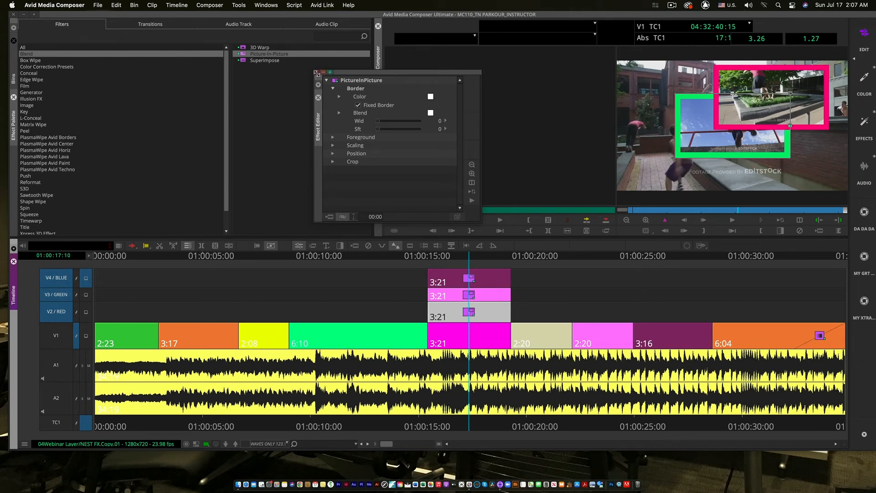
click(316, 71)
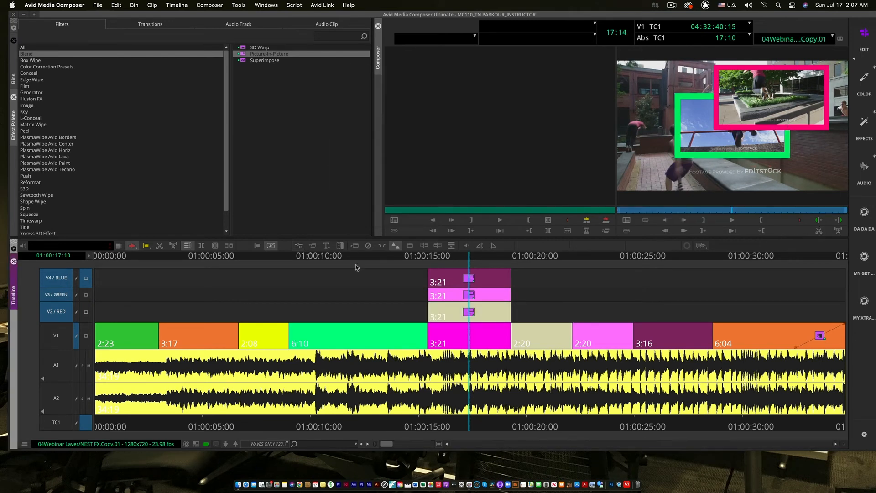
click(298, 245)
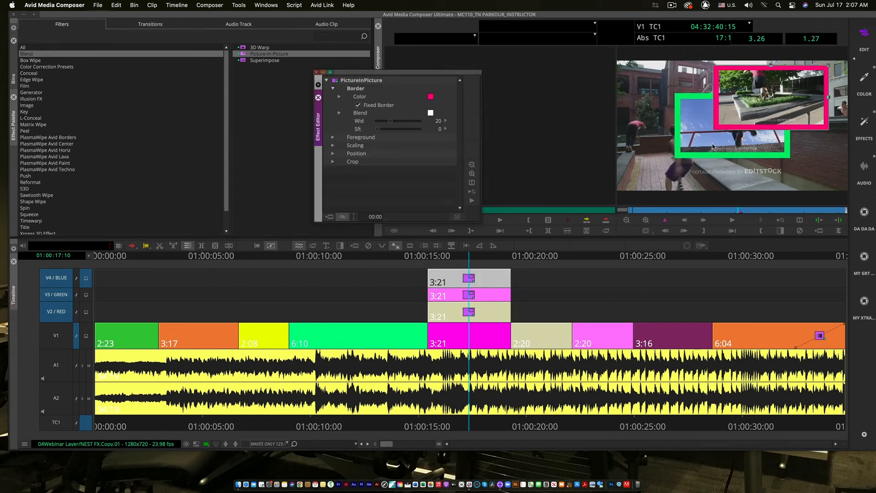
click(712, 147)
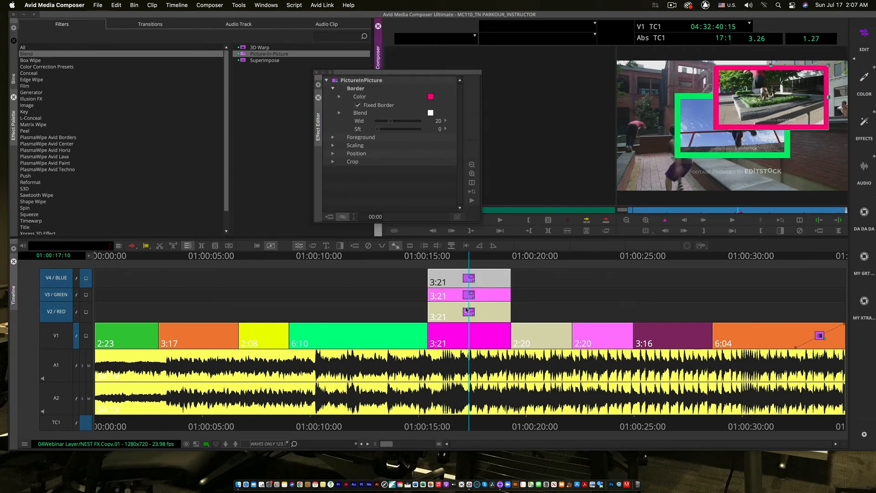
click(490, 294)
drag(726, 127, 671, 153)
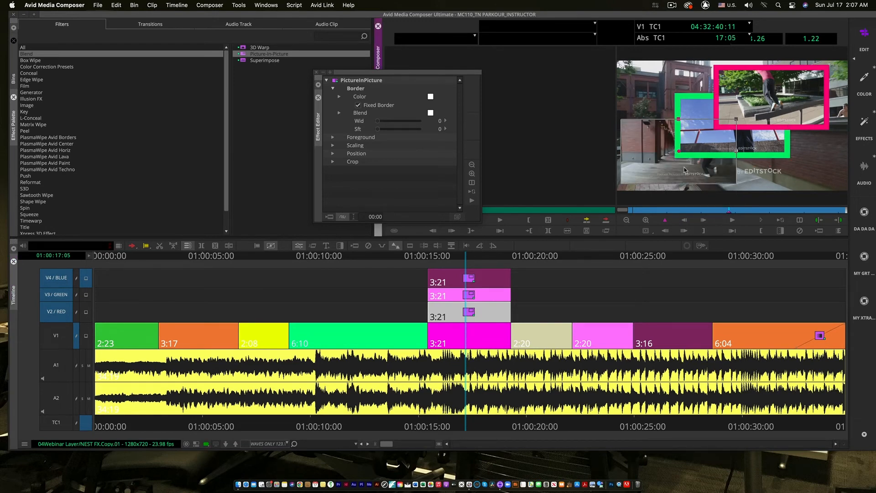
Step: Give the V2 Picture-in-Picture a blue #0000ff border with width 30 and close the Effect Editor
click(430, 97)
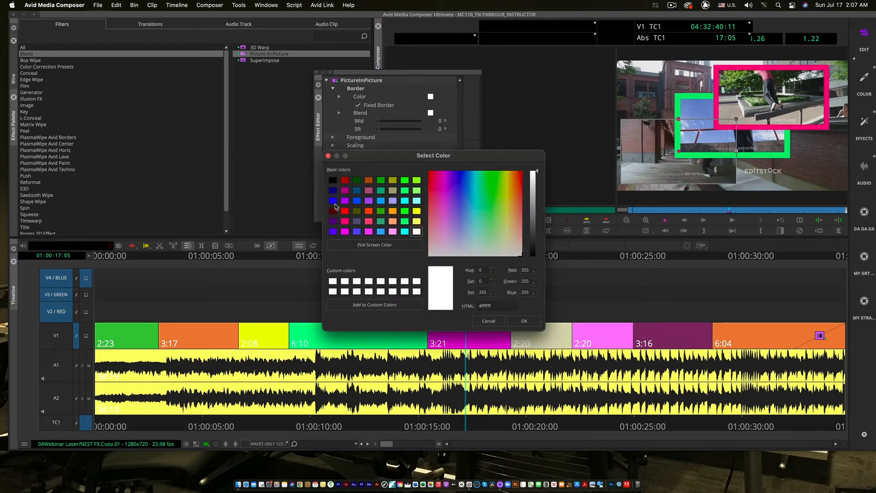
click(333, 200)
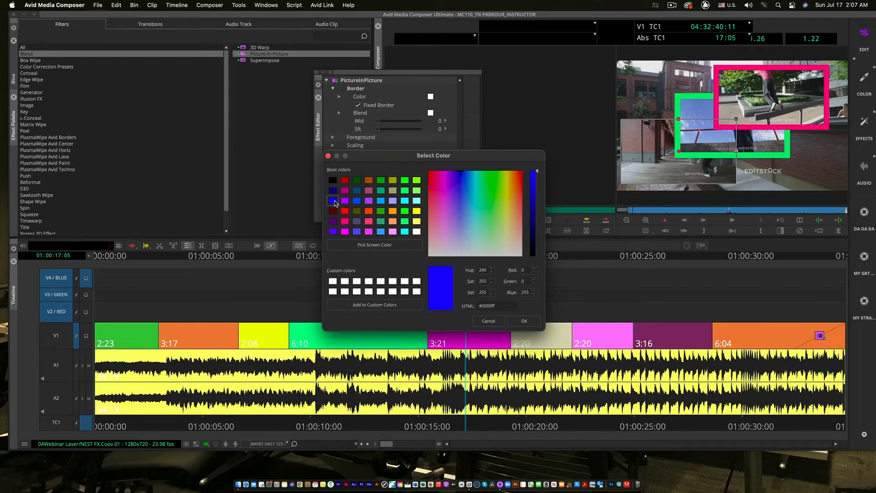
click(524, 321)
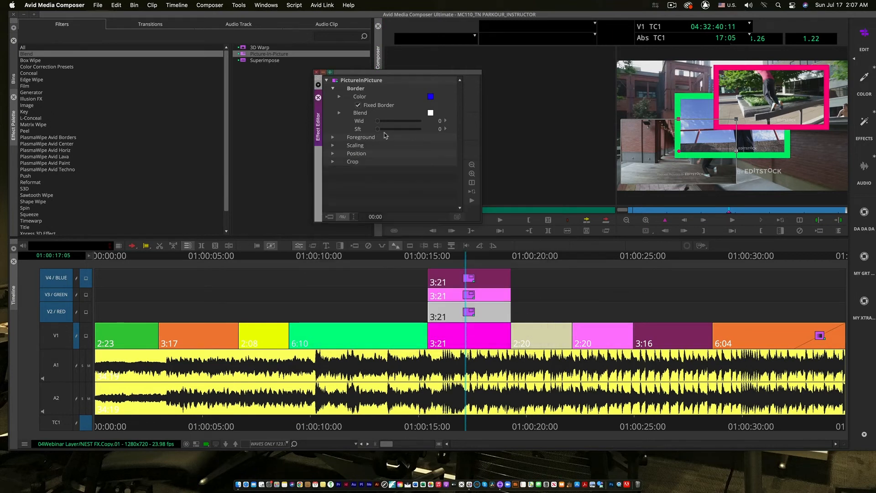
drag(378, 122, 398, 123)
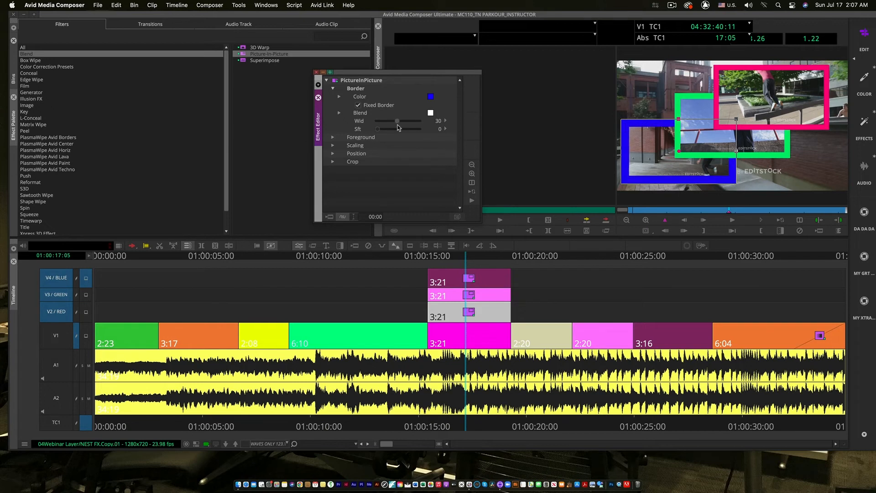
click(316, 72)
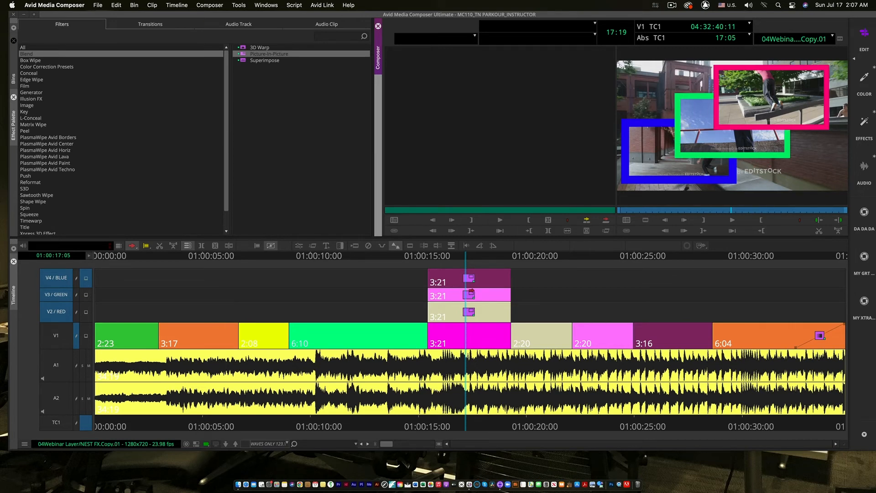
Step: Apply the Color Effect from the Image category over the V4 Picture-in-Picture and open it in the Effect Editor
click(16, 133)
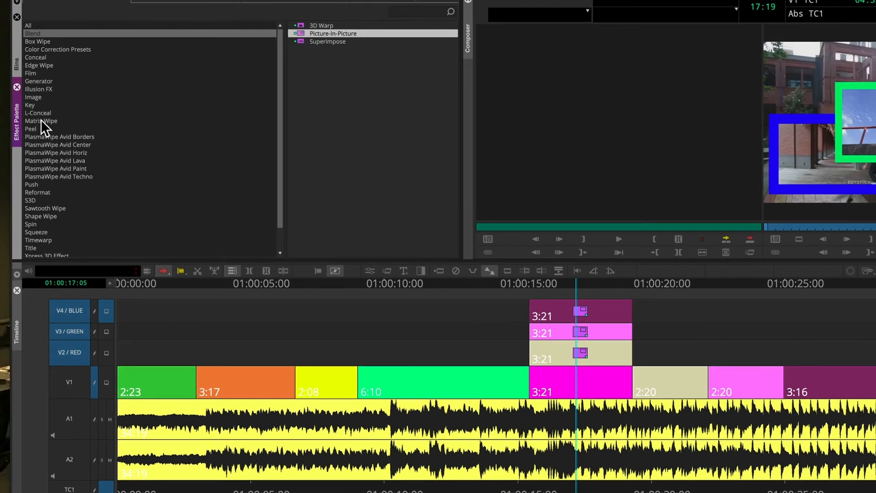
click(37, 96)
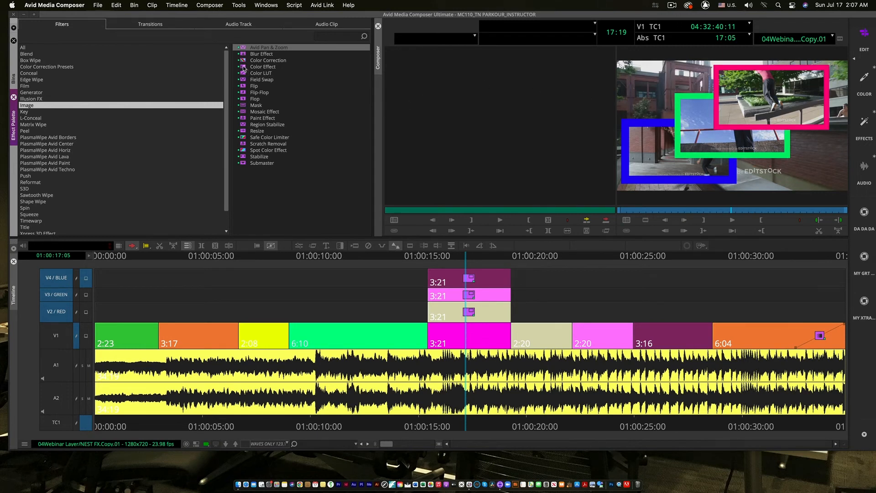
drag(242, 66, 465, 282)
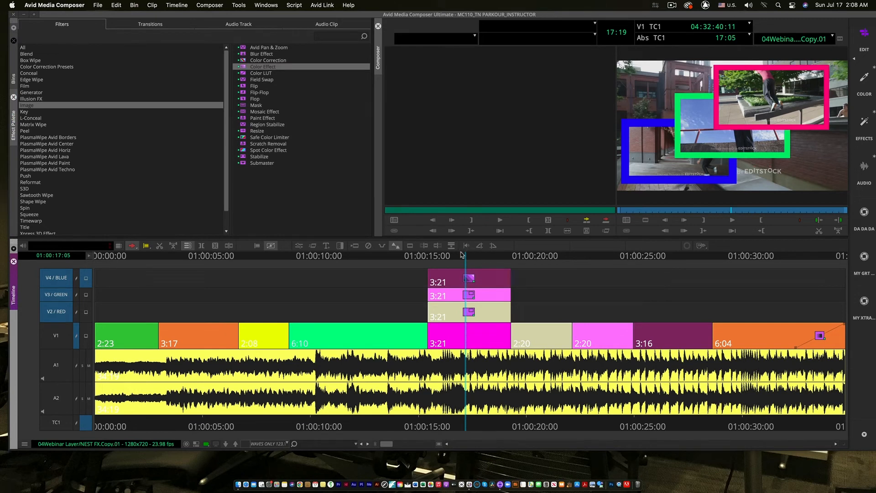
drag(466, 256, 470, 258)
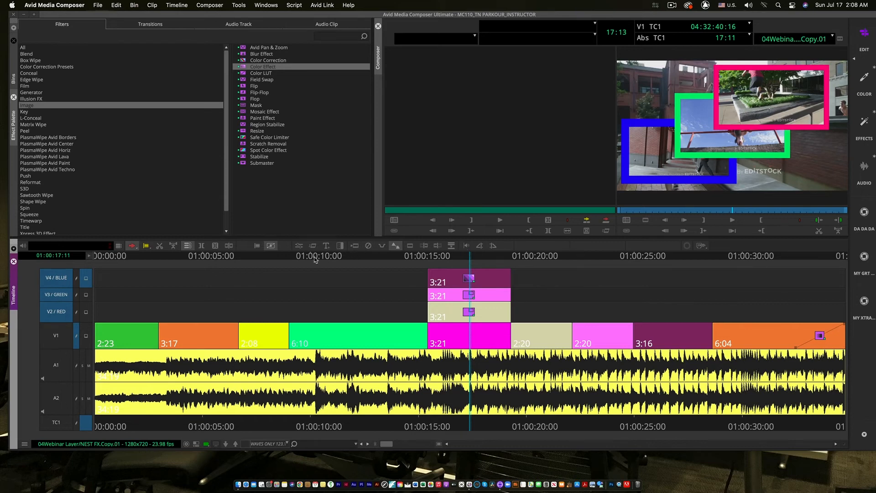
click(299, 247)
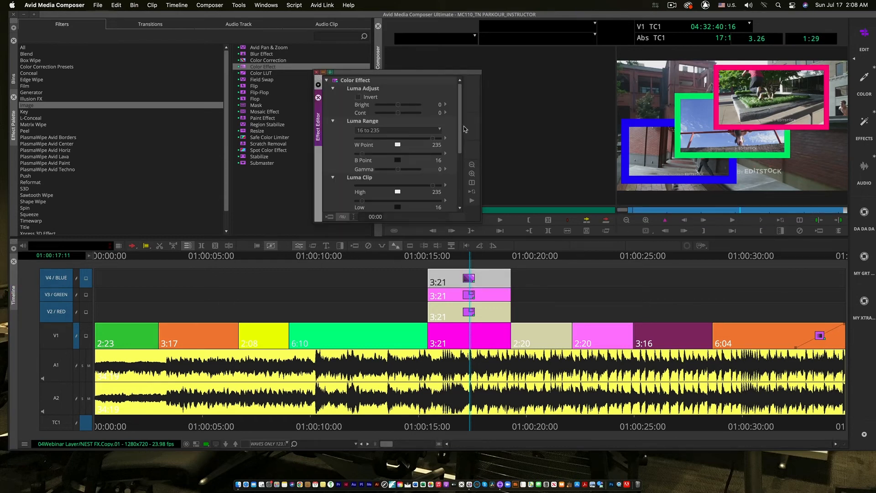
Step: Set the V4 Color Effect's saturation to -100, red gain to 200, and green and blue gain to 0
drag(459, 138, 459, 208)
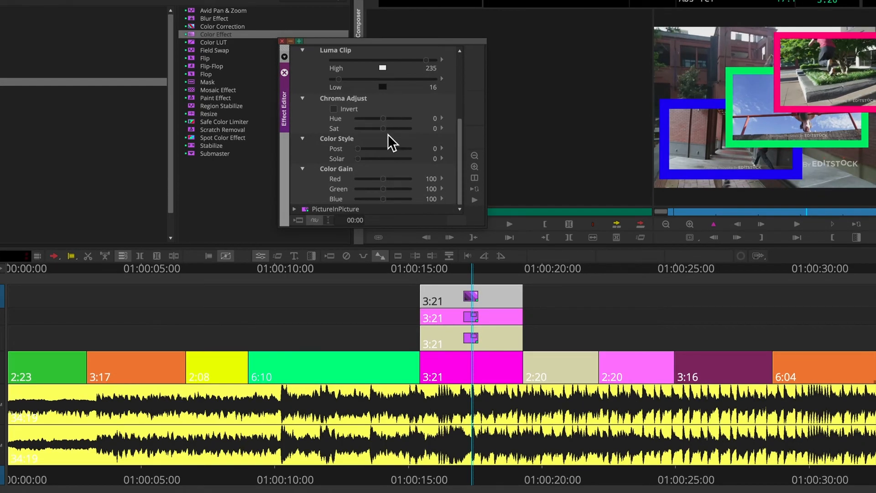
drag(382, 128, 311, 125)
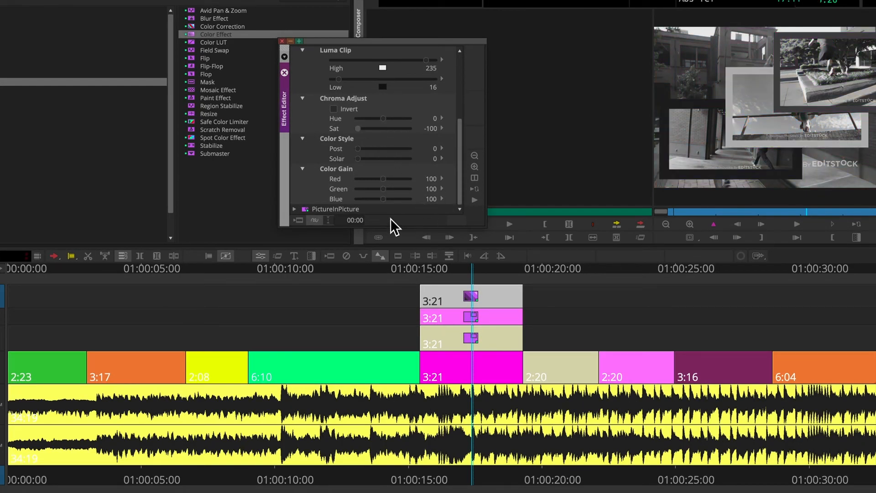
drag(385, 177, 334, 197)
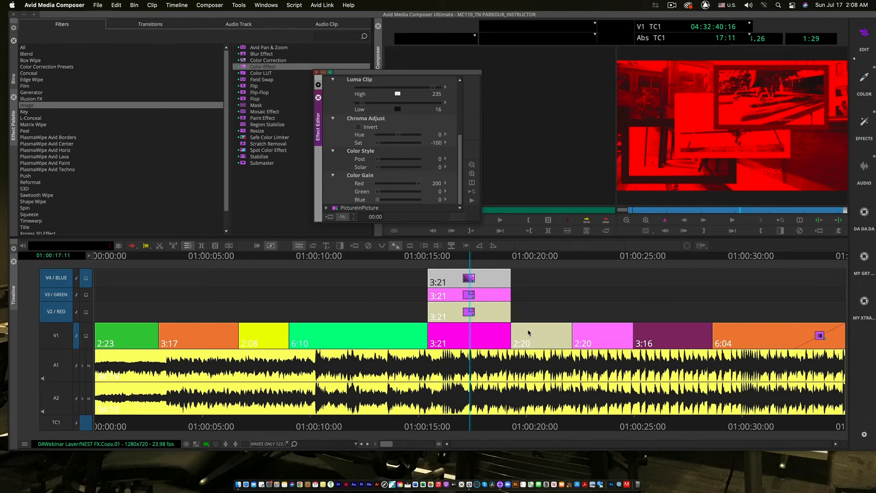
Step: Undo the color gain and saturation changes made to the V4 Color Effect
key(super+z)
key(super+z)
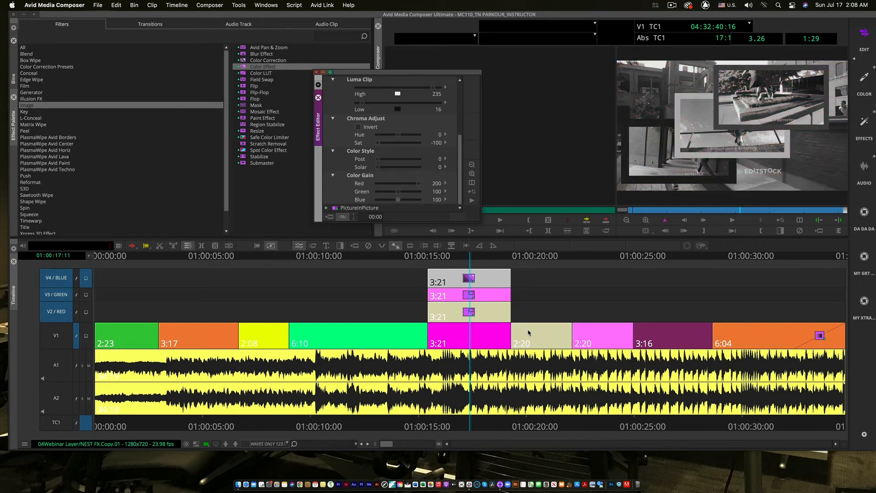
key(super+z)
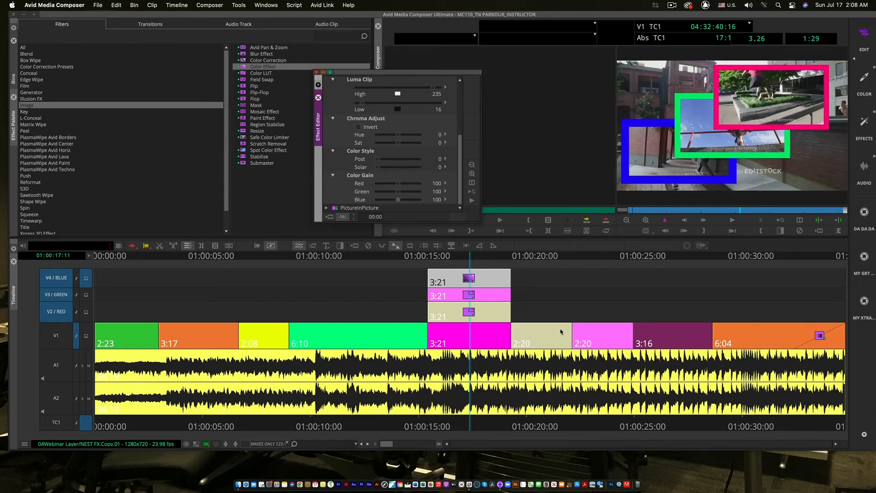
Step: Expand and collapse the V4 nest to check its layers, and remove the Color Effect from the V4 clip
double_click(465, 280)
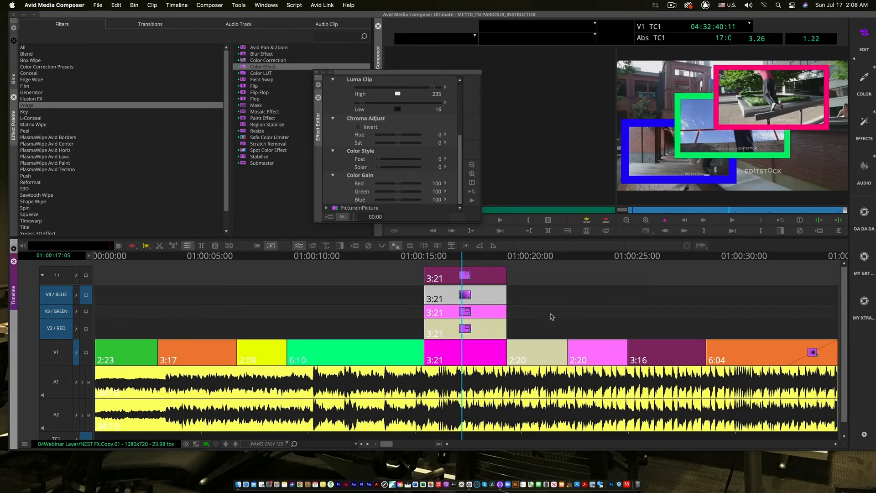
double_click(466, 297)
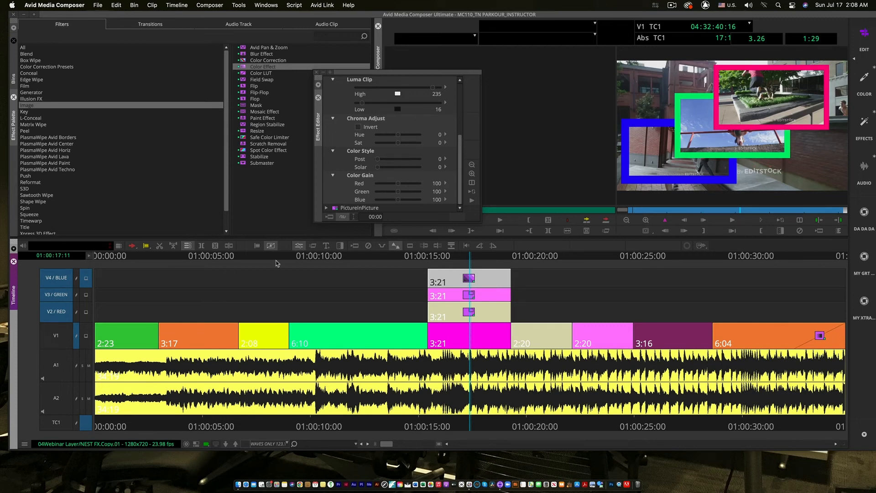
click(316, 72)
click(476, 273)
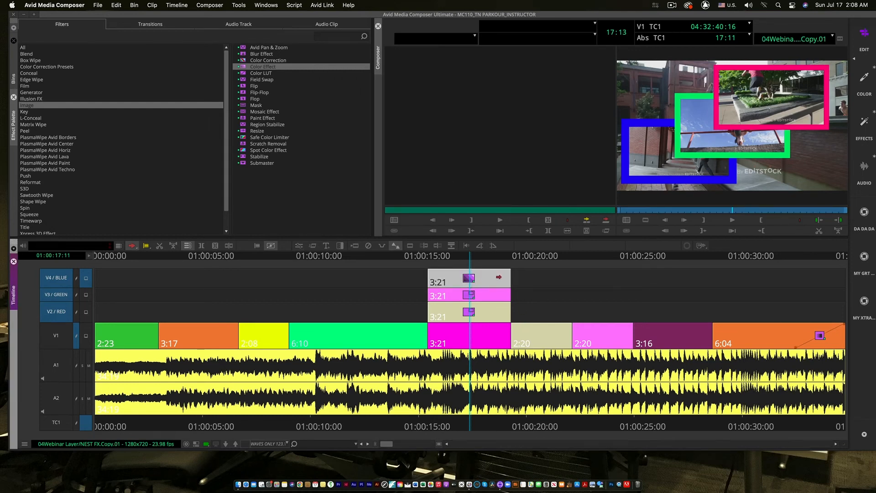
click(298, 245)
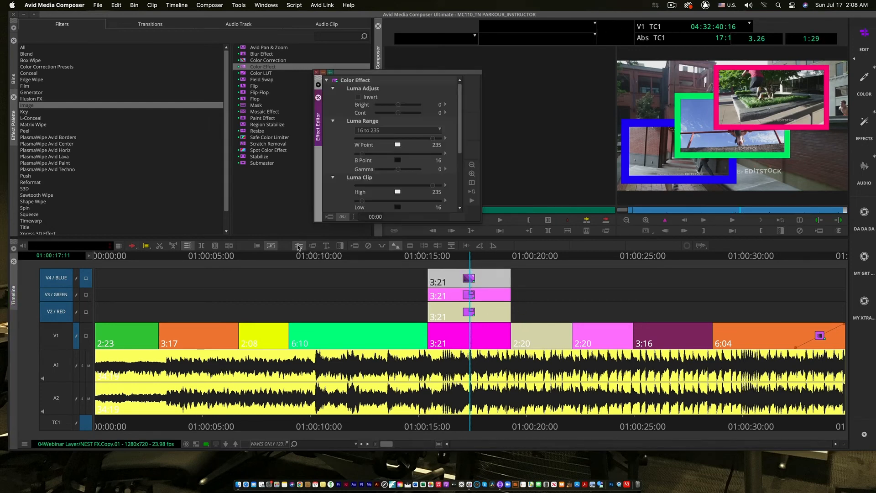
Step: Expand the V4 nest in the timeline and apply the Color Effect to the clip on nested track 1.2
double_click(472, 280)
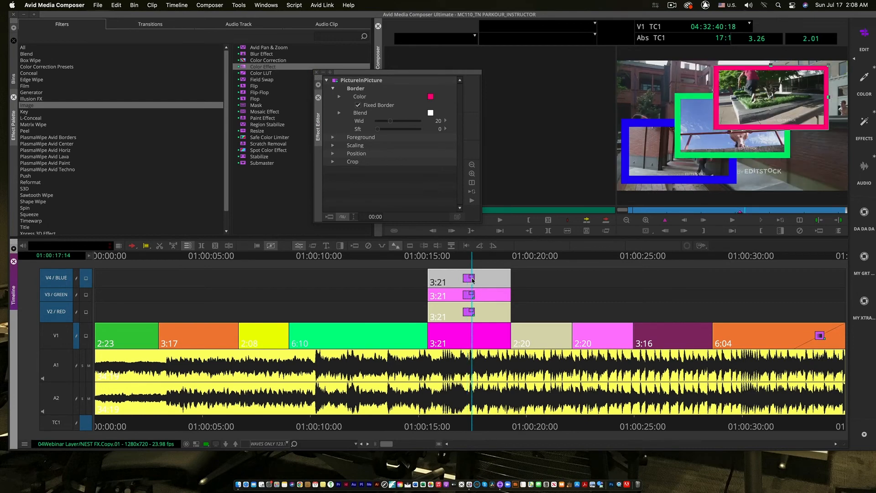
click(484, 348)
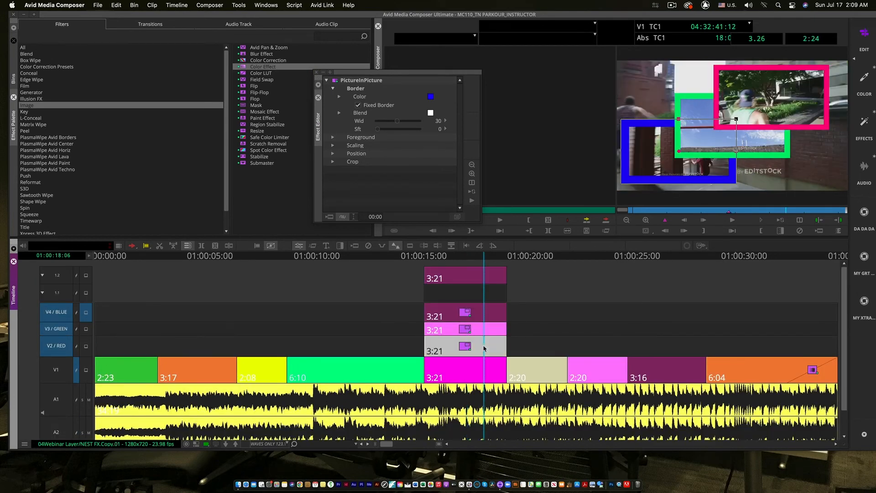
click(479, 318)
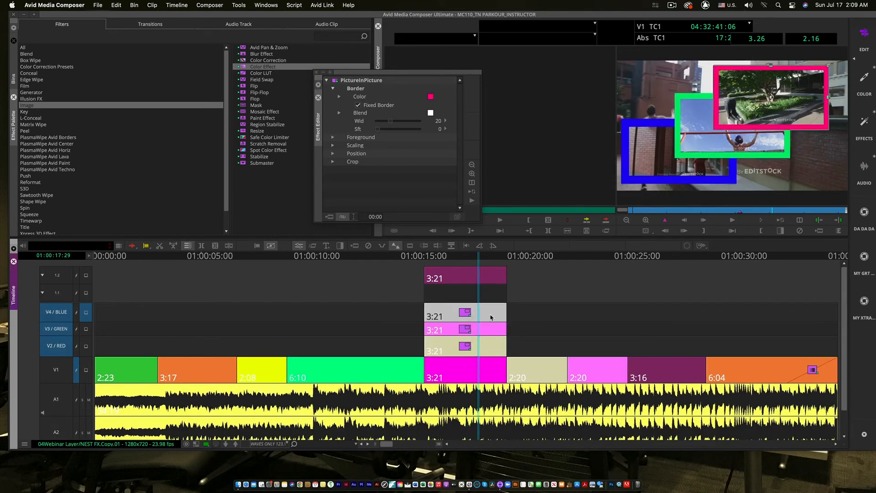
click(465, 315)
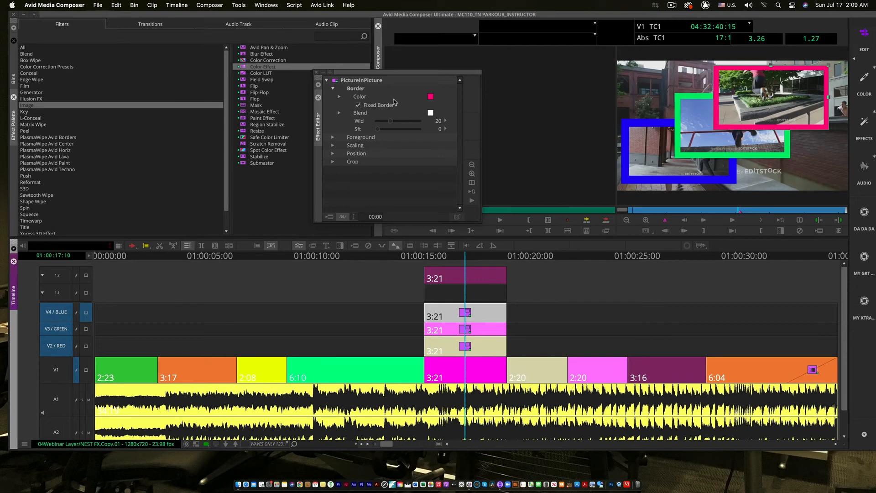
drag(244, 69, 463, 273)
Step: Set the nested V4 Color Effect's saturation to -100, tint the clip red with Color Gain, and close the Effect Editor
click(478, 294)
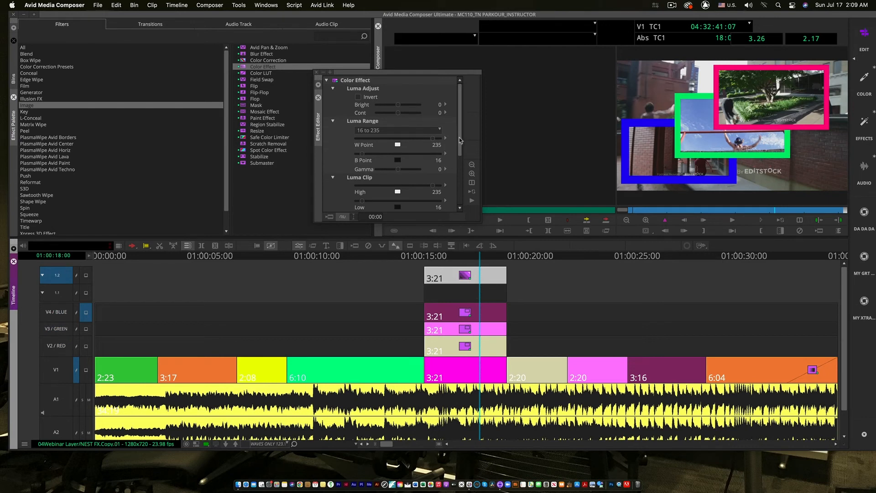
scroll(463, 210, down, 5)
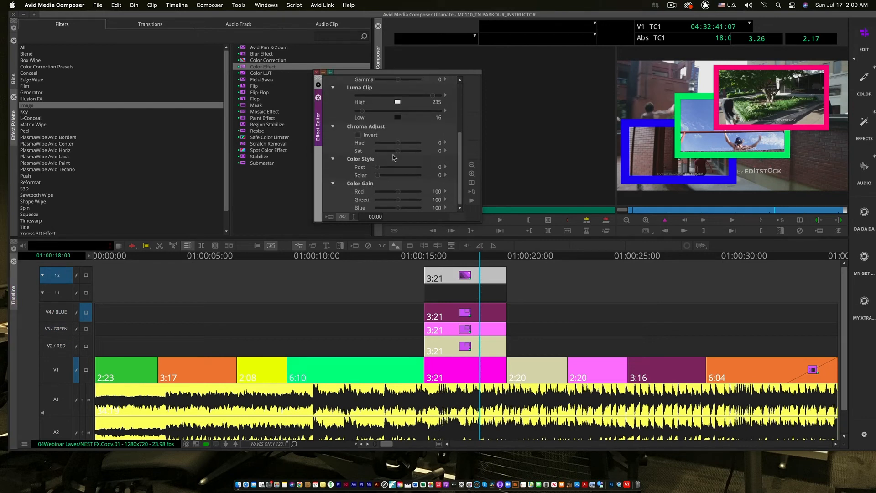
drag(398, 151, 386, 153)
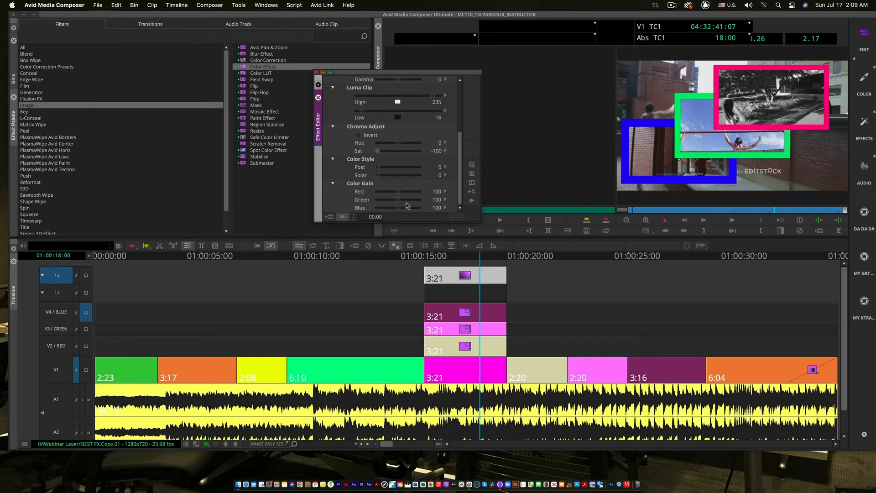
drag(398, 192, 375, 208)
click(316, 71)
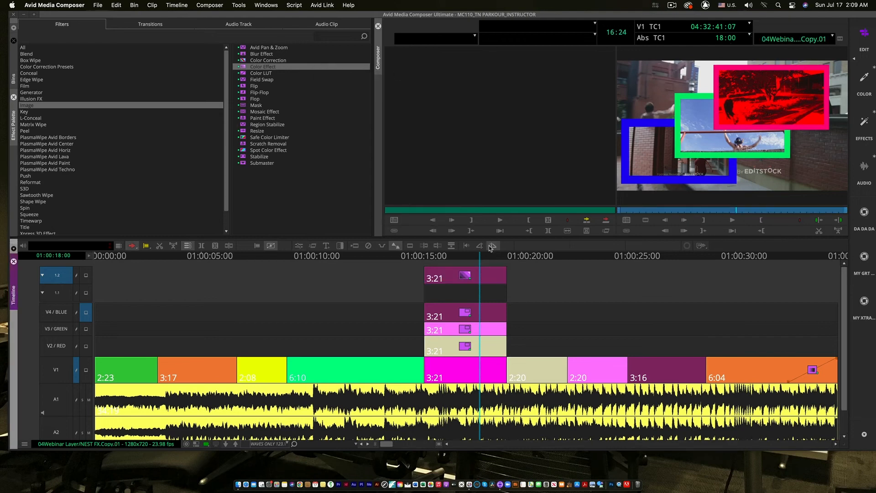
Step: Collapse the V4 nest, apply the Color Effect to the clip inside the expanded V3 nest, and open the Effect Editor
double_click(486, 312)
click(468, 295)
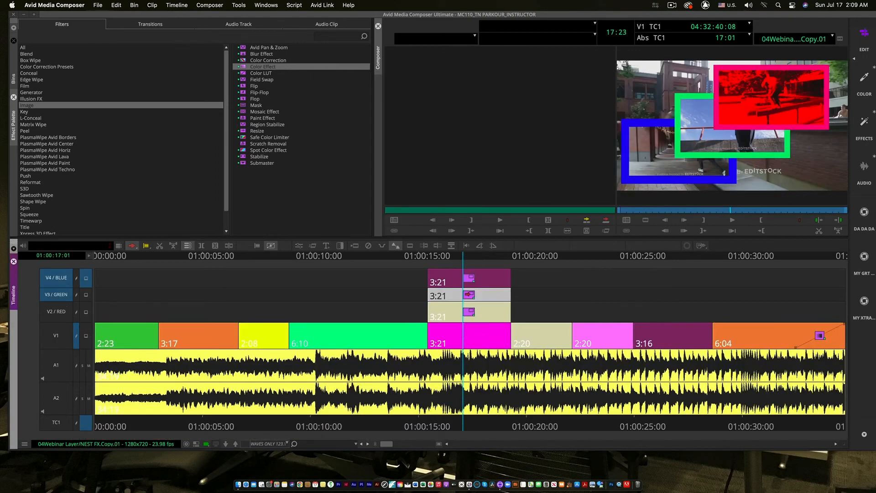
double_click(468, 295)
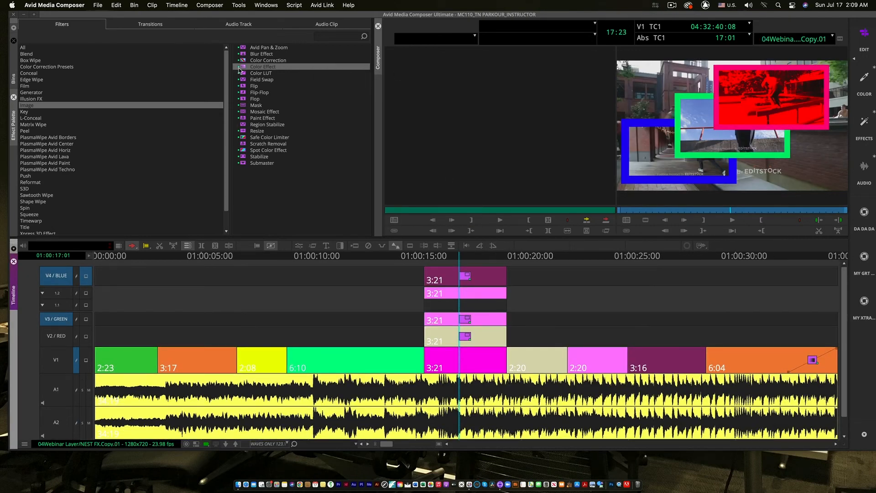
drag(240, 69, 461, 294)
click(298, 247)
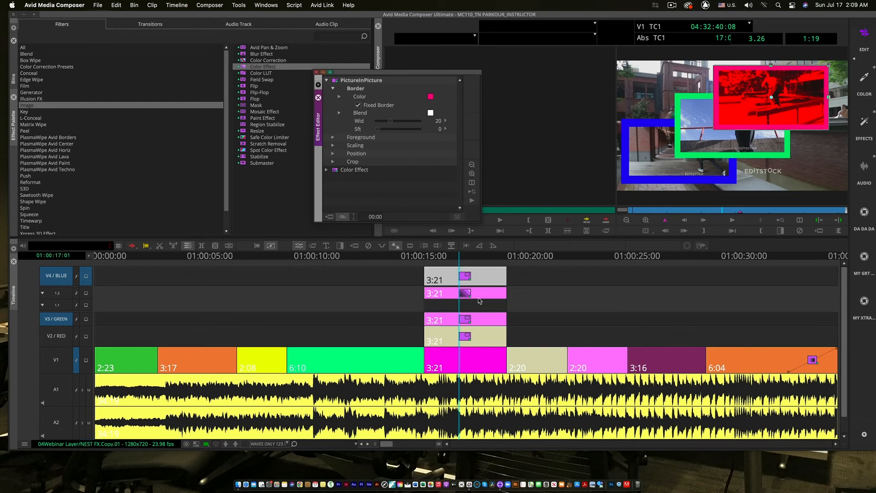
Step: Set the nested V3 Color Effect to saturation -100, green gain 200 and red gain 0, and close the Effect Editor
click(473, 296)
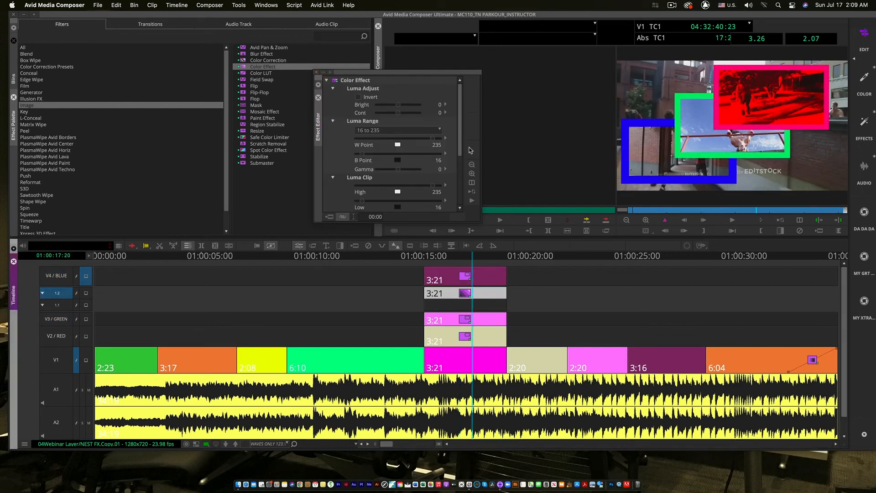
scroll(466, 153, down, 5)
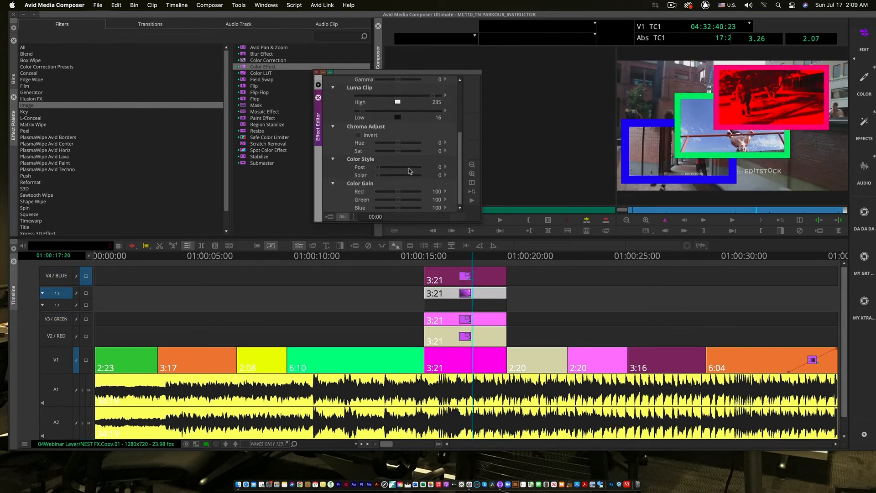
drag(398, 151, 395, 151)
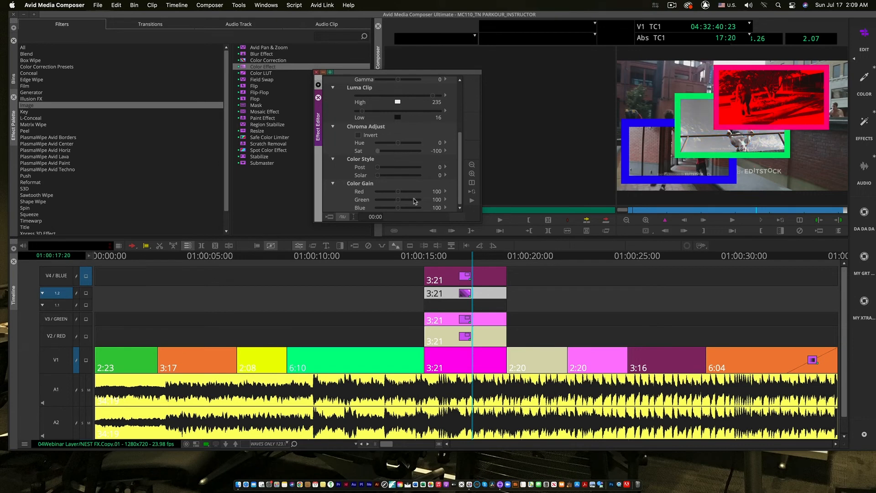
drag(398, 200, 443, 201)
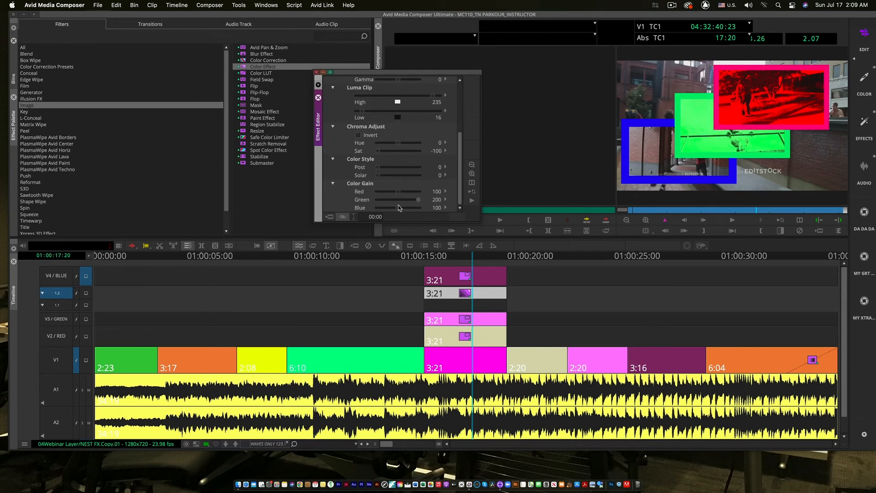
drag(399, 191, 378, 192)
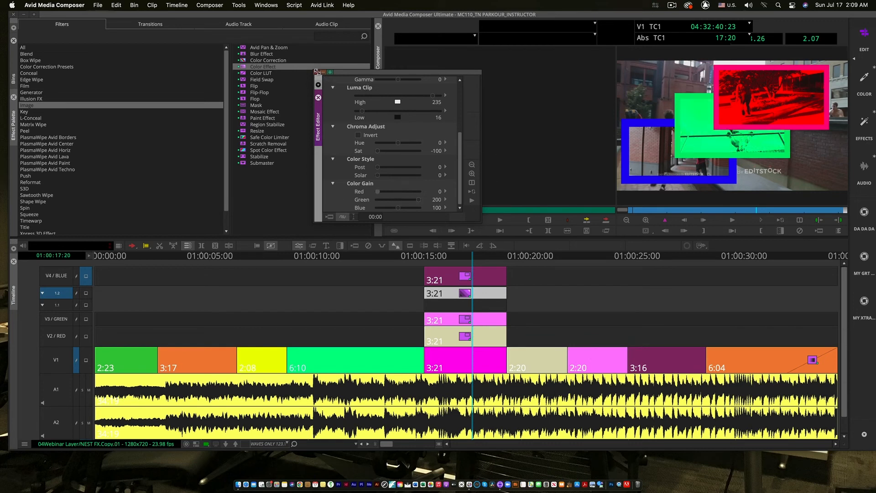
click(316, 71)
Step: Collapse the V3 nest, apply the Color Effect to the clip inside the expanded V2 nest, and open the Effect Editor
double_click(476, 318)
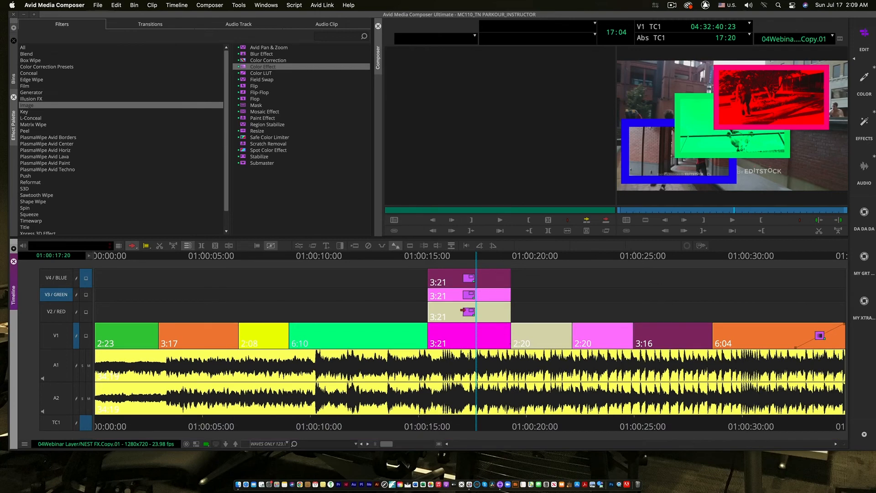
click(470, 317)
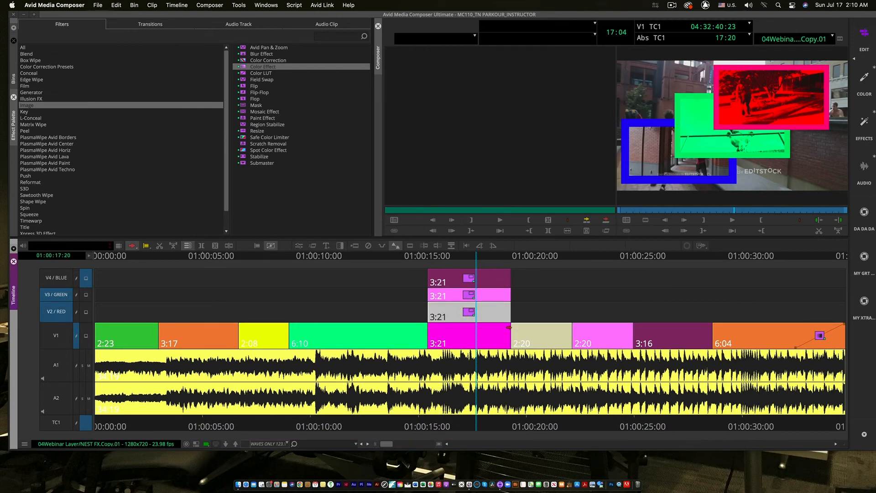
double_click(470, 312)
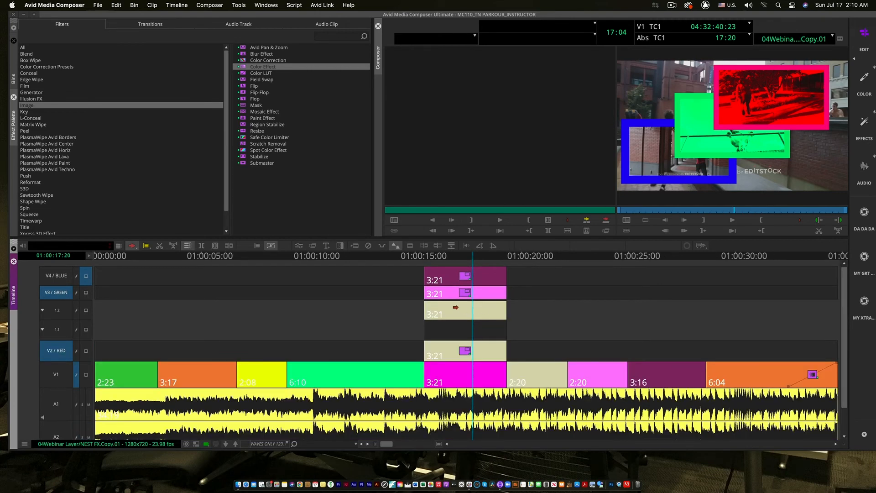
drag(243, 66, 465, 311)
click(299, 245)
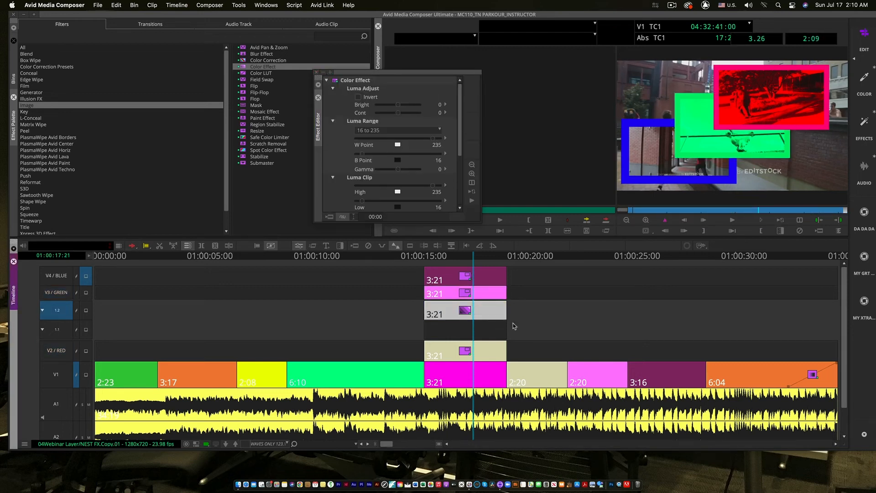
Step: Tint the nested V2 clip blue with Color Gain set to blue 200, red 0 and green 0, and close the Effect Editor
drag(461, 137, 462, 211)
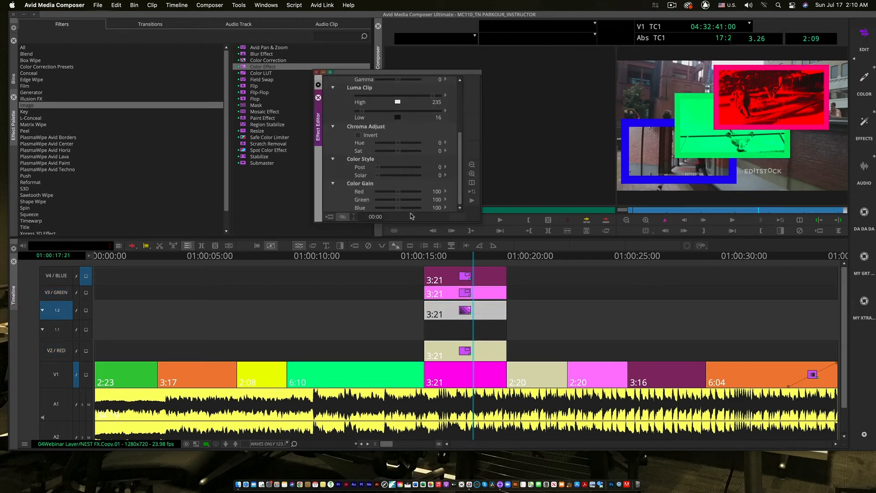
drag(397, 208, 460, 208)
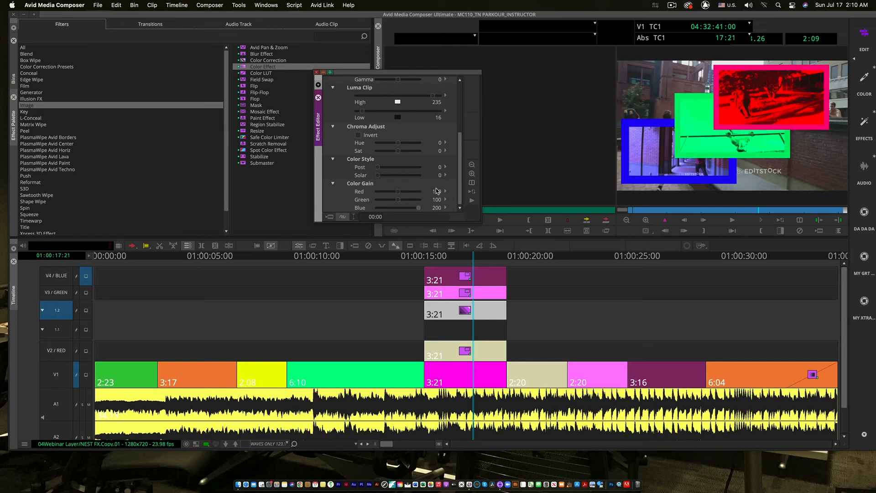
drag(398, 199, 311, 191)
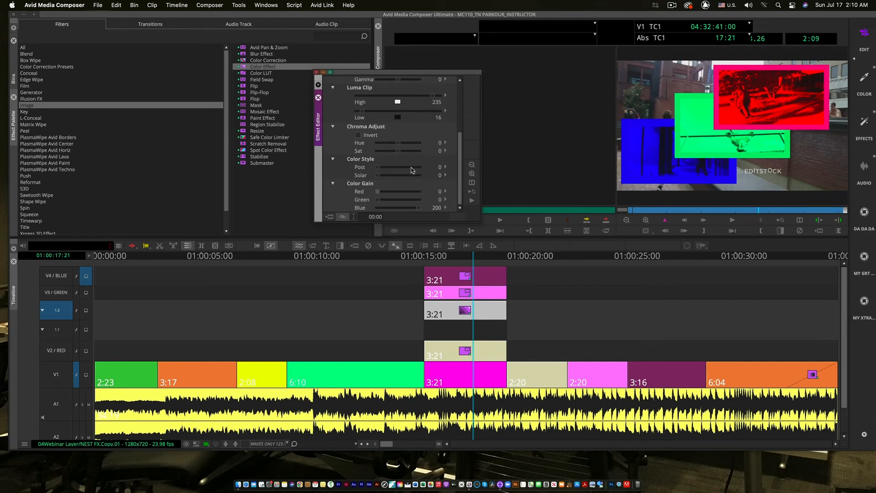
click(316, 72)
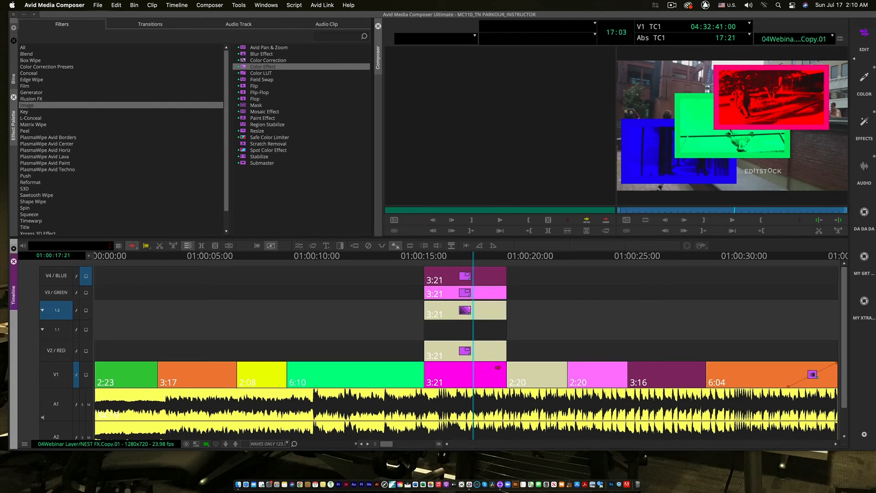
Step: Collapse the V2 nest and scrub through the three tinted picture-in-picture clips to check the composite
click(476, 353)
double_click(477, 350)
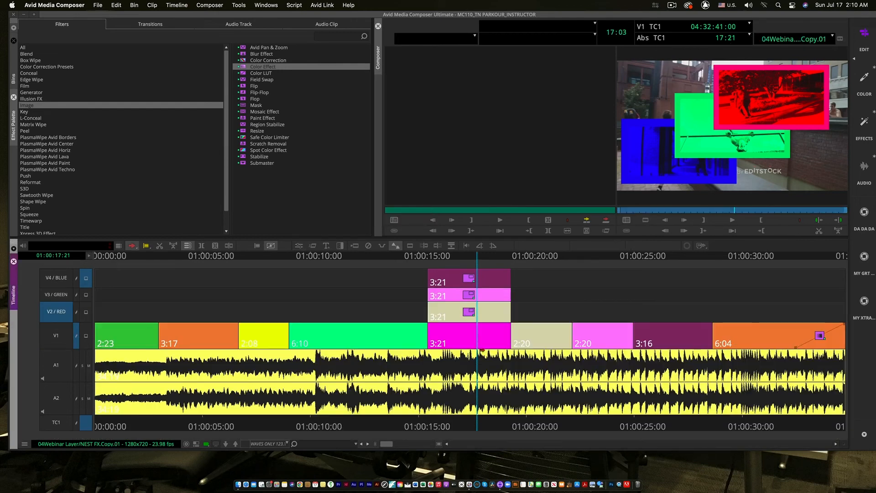
drag(386, 294, 461, 288)
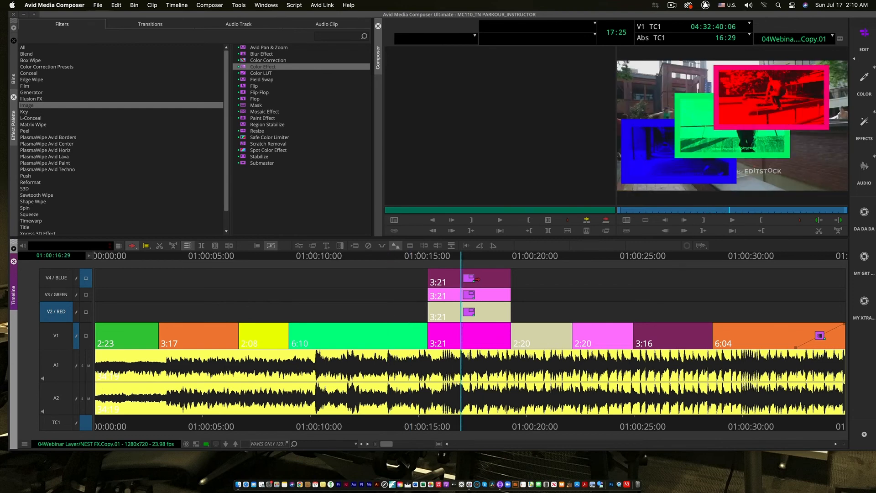
Step: Create a new video track V5 and apply the Mask effect to its empty filler
key(super+y)
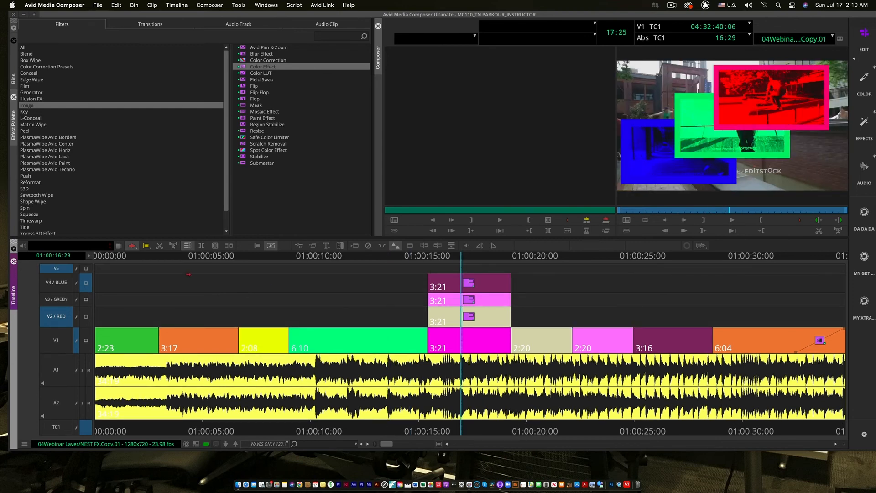
click(86, 268)
drag(244, 105, 377, 123)
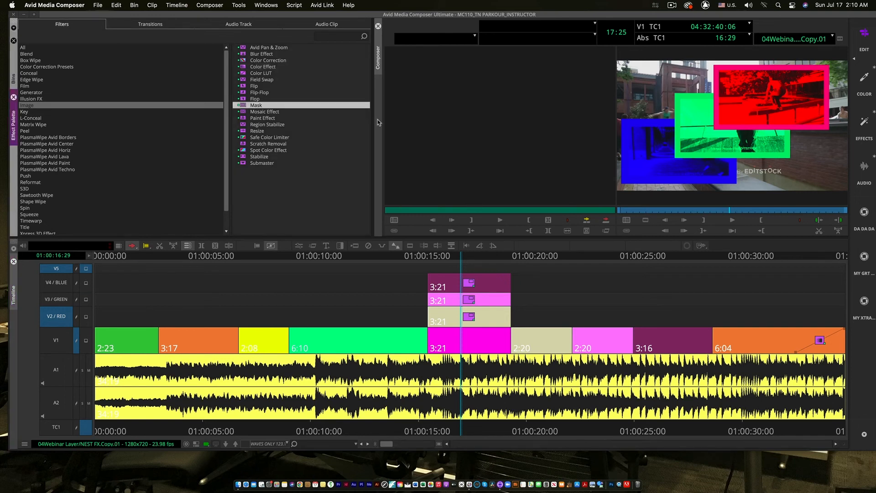
drag(241, 106, 248, 268)
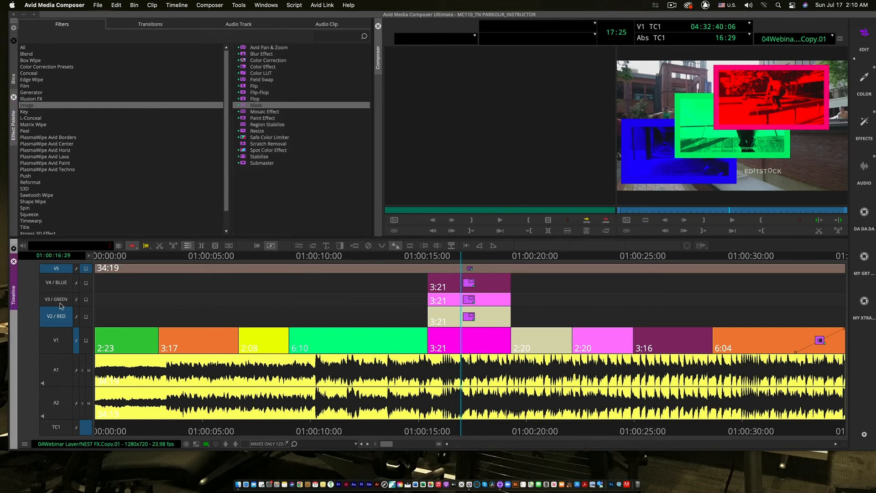
Step: Enlarge track V5, set the Mask effect's height scaling to 80, and close the Effect Editor
drag(57, 272, 57, 285)
click(470, 277)
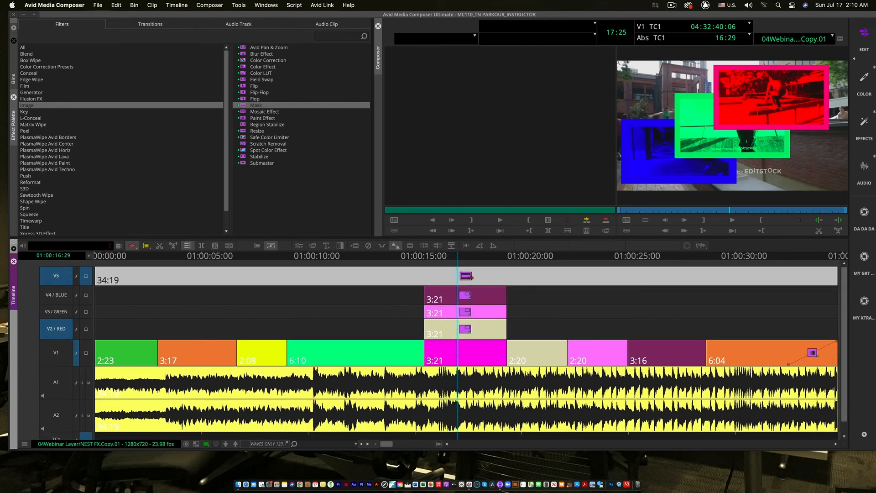
click(300, 247)
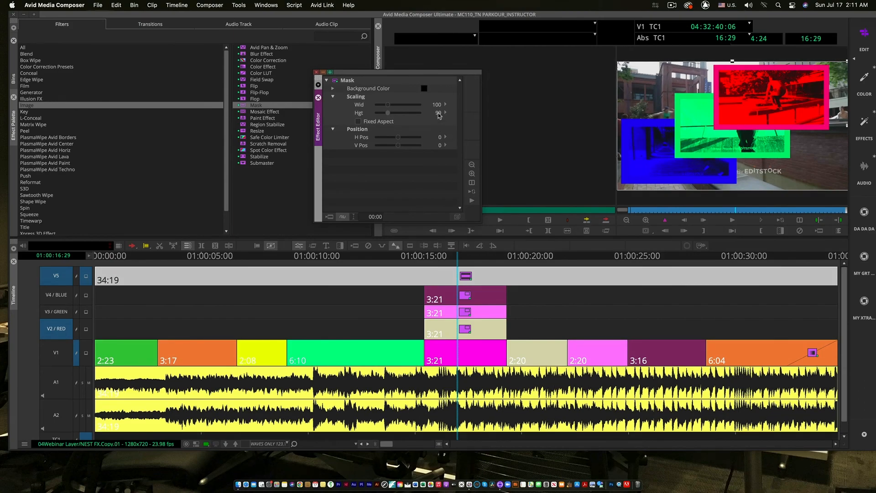
click(444, 113)
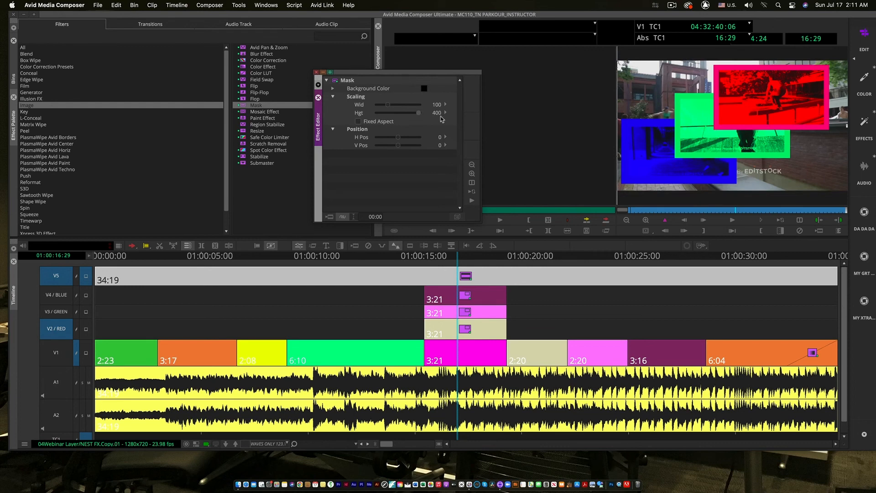
key(super+z)
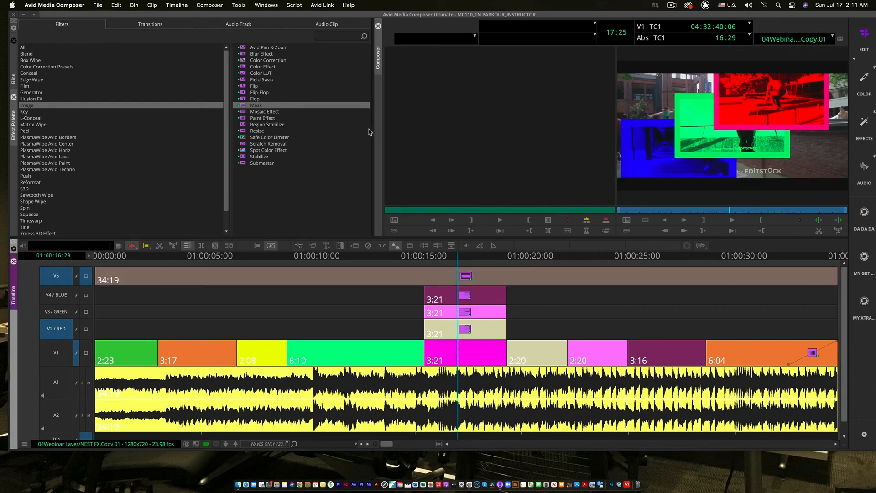
Step: Enlarge the Composer monitors and play the letterboxed sequence full screen to review it
drag(370, 131, 243, 133)
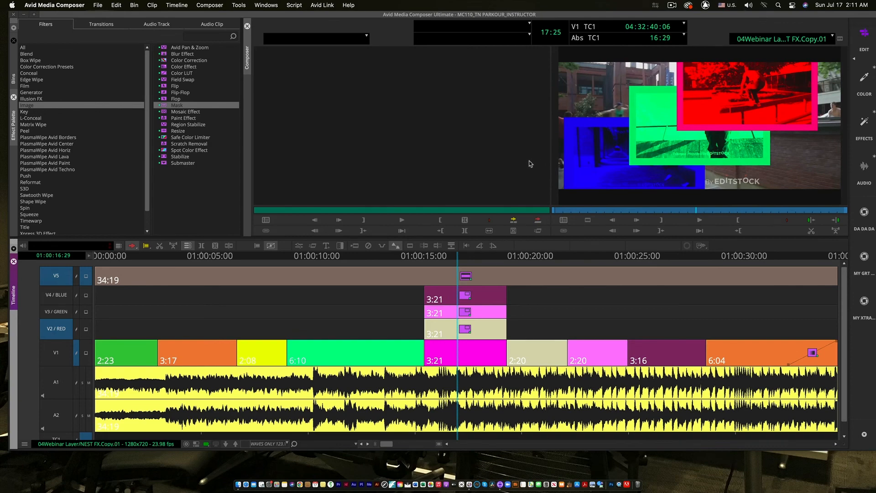
key(shift+super+f)
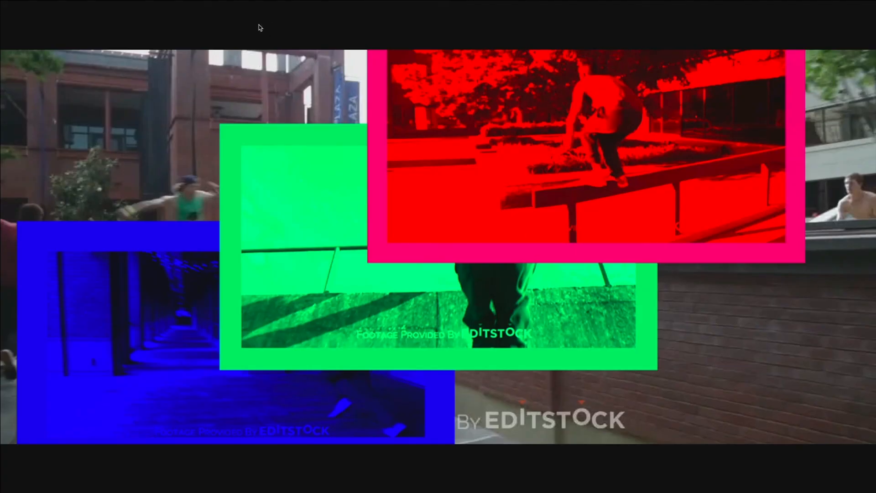
key(space)
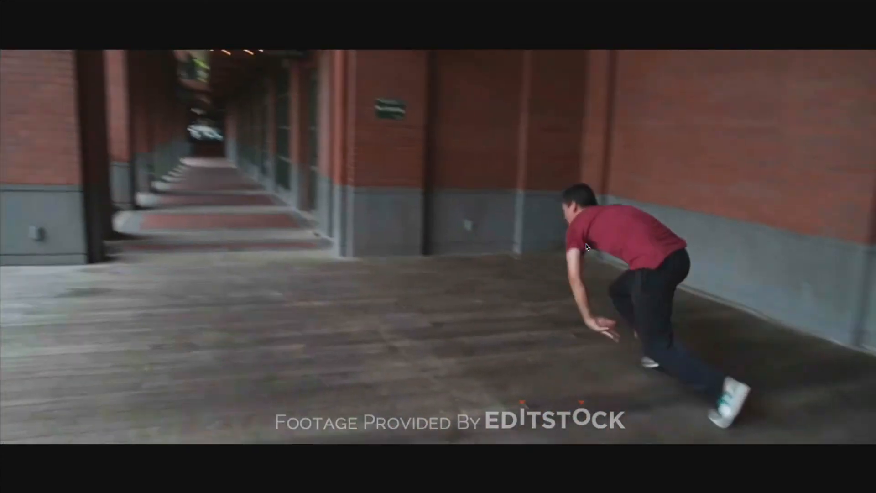
key(space)
key(shift+super+f)
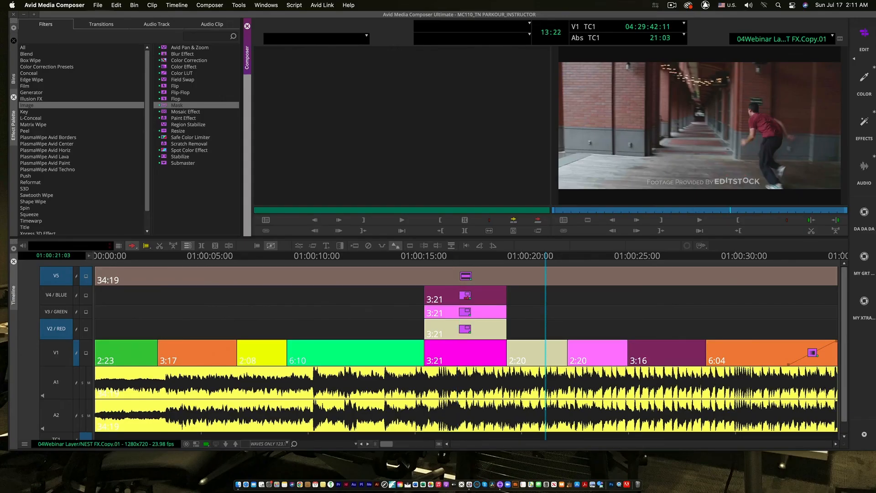
Step: Return to the picture-in-picture section and set the V5 Mask's background color to red (#ff0000)
drag(458, 262, 463, 262)
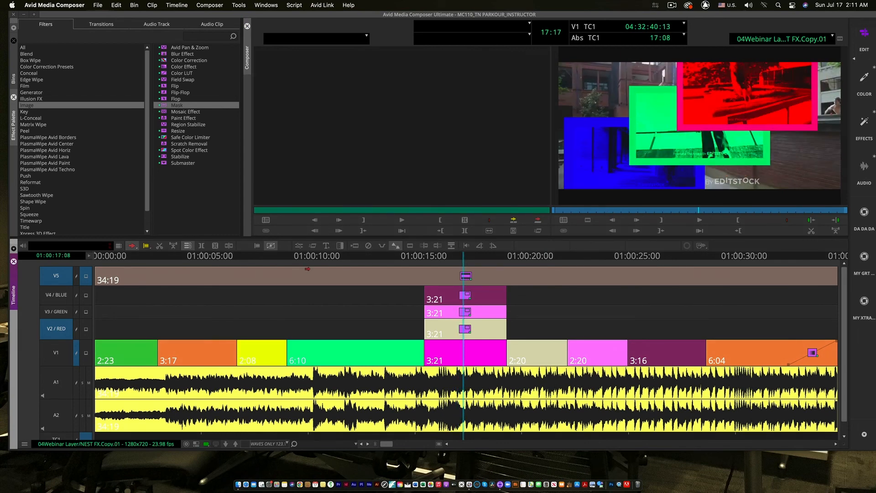
click(299, 246)
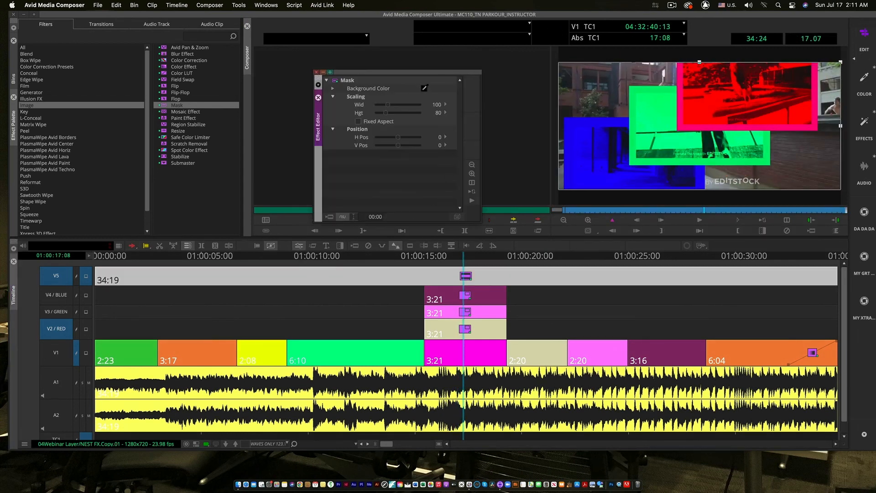
click(424, 88)
click(345, 211)
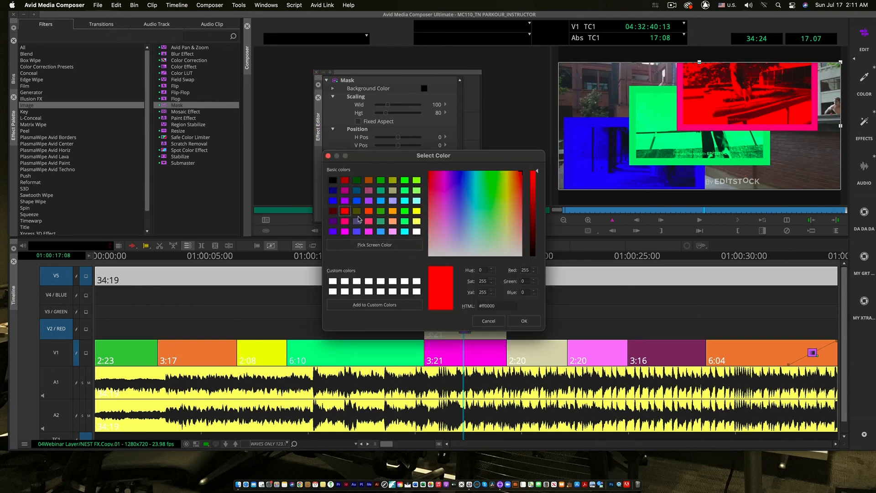
click(524, 321)
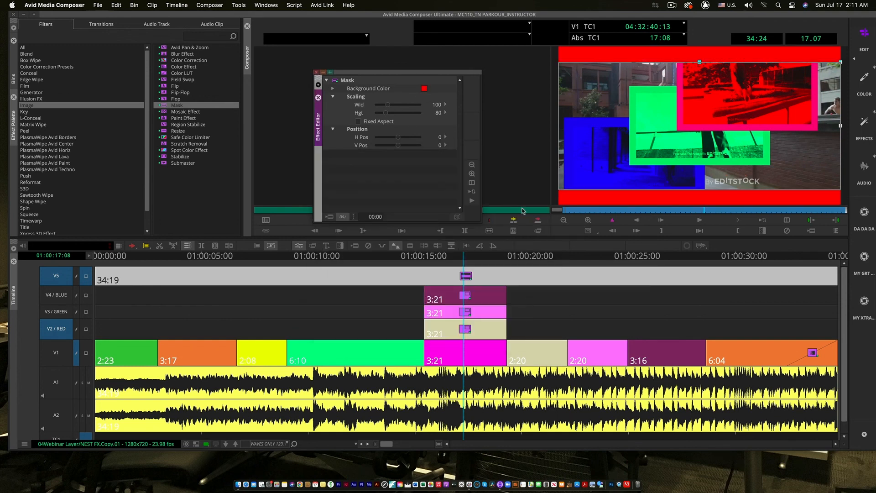
Step: Add a Mask keyframe at 15:23, set the background color to yellow (#ffff00), and move to 33:23
drag(650, 211, 692, 211)
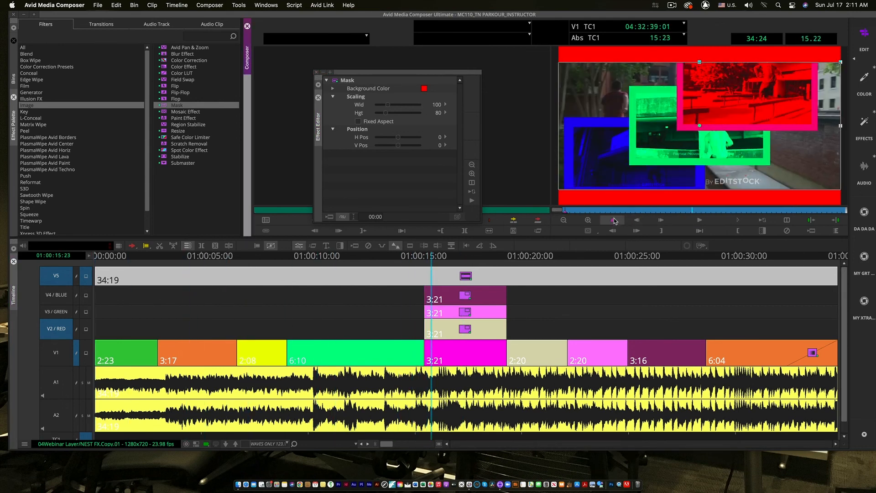
click(612, 222)
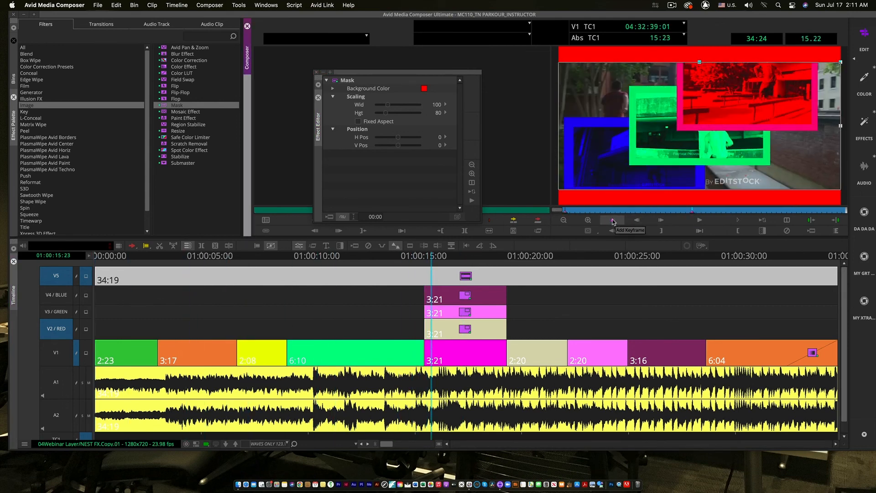
click(425, 89)
click(417, 212)
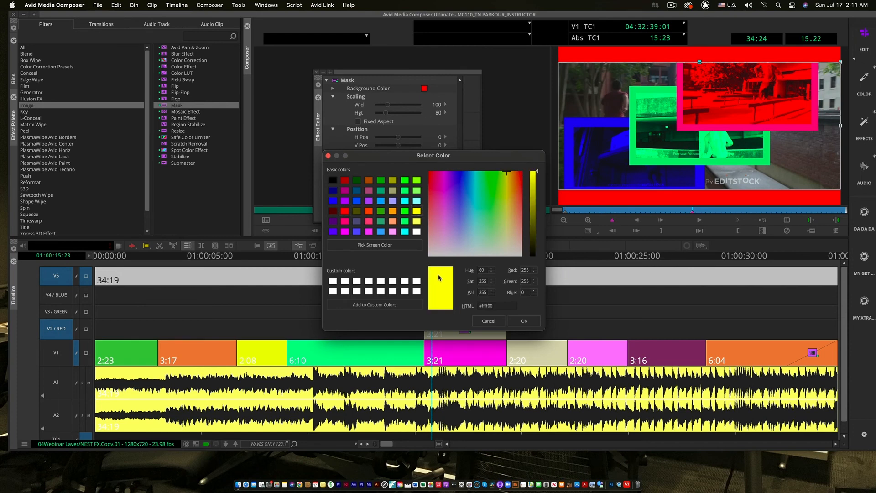
click(524, 321)
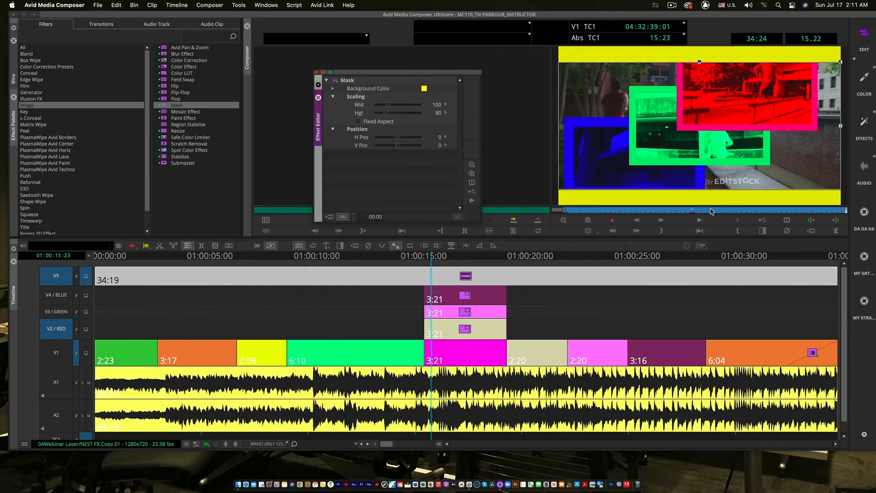
click(837, 209)
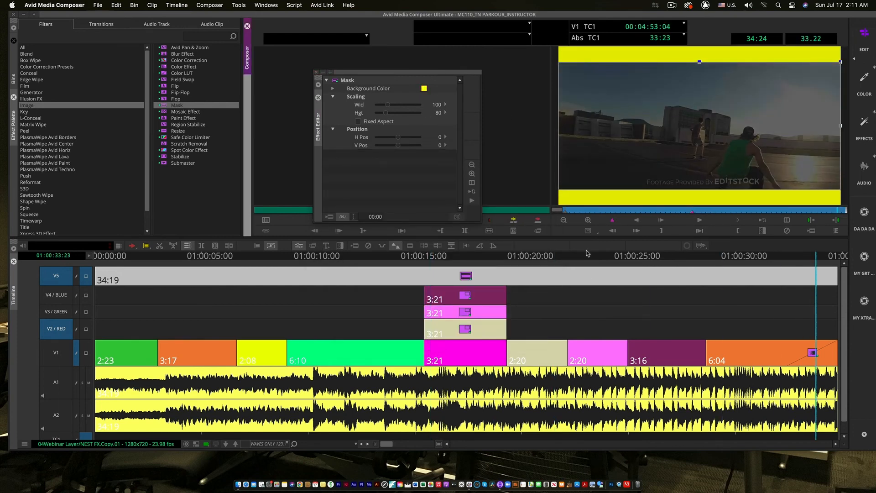
Step: Set the V5 Mask's background color to purple at 33:23, return to 18:26, and close the Effect Editor
click(424, 89)
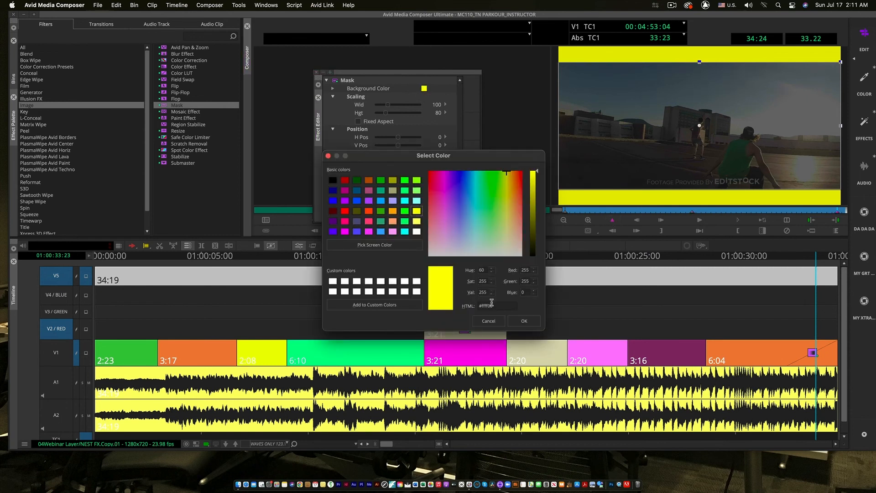
click(368, 202)
click(524, 320)
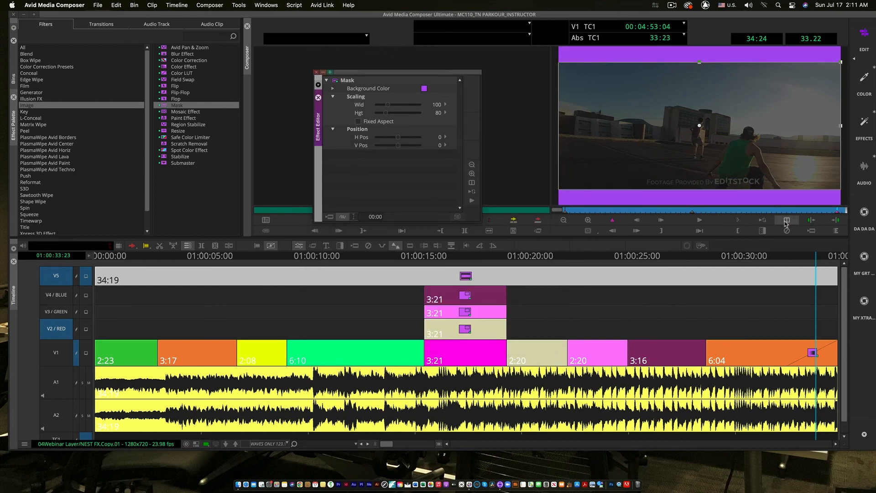
drag(815, 212, 717, 220)
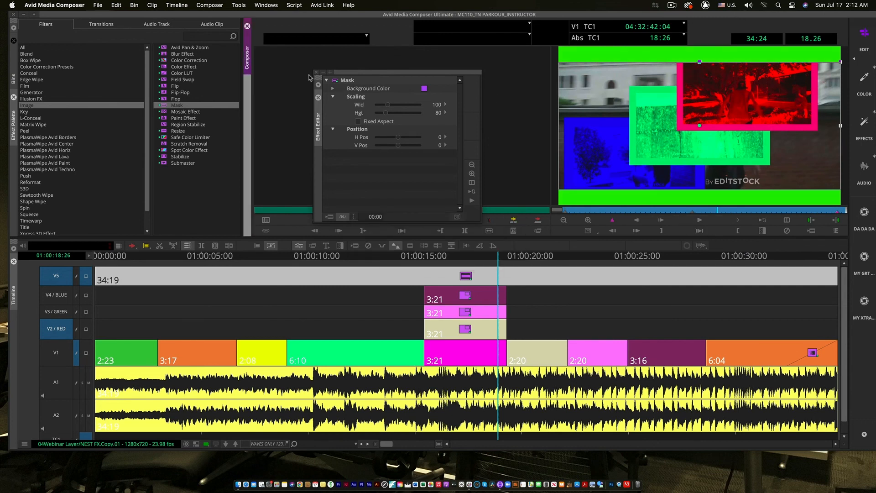
click(315, 72)
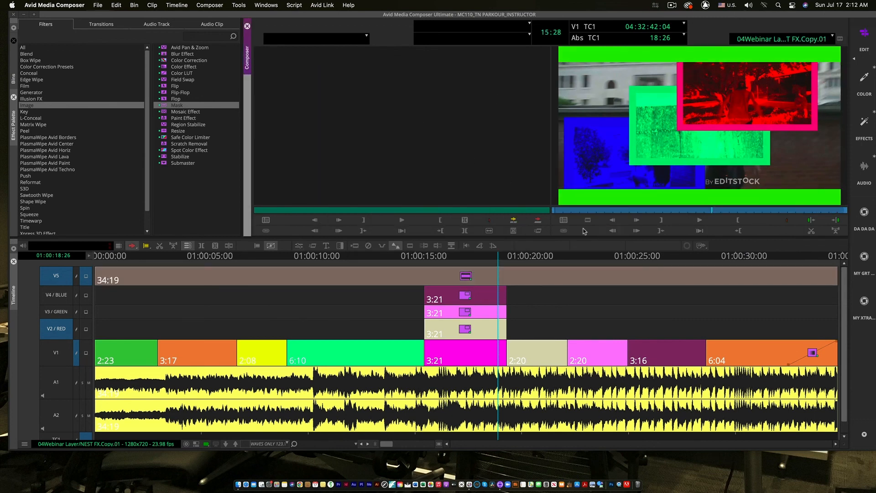
Step: Monitor the video tracks one after another from V1 up to V5 to compare how the layers build up
click(67, 366)
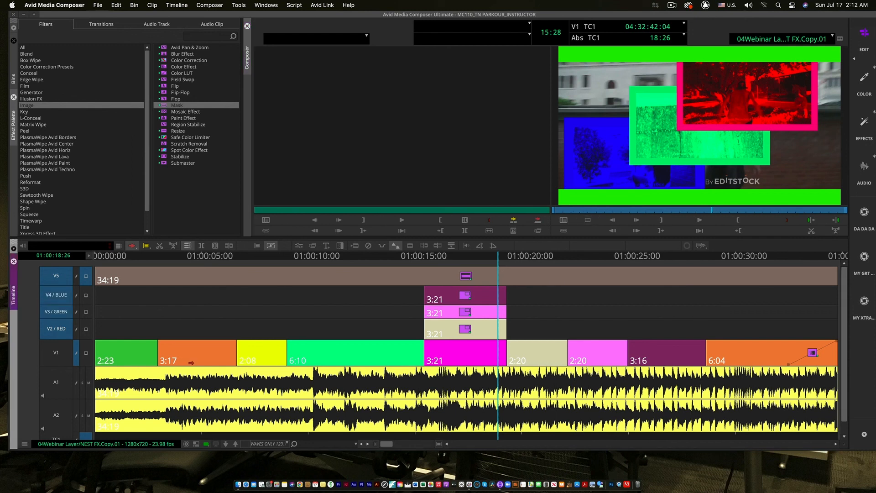
click(86, 353)
click(86, 329)
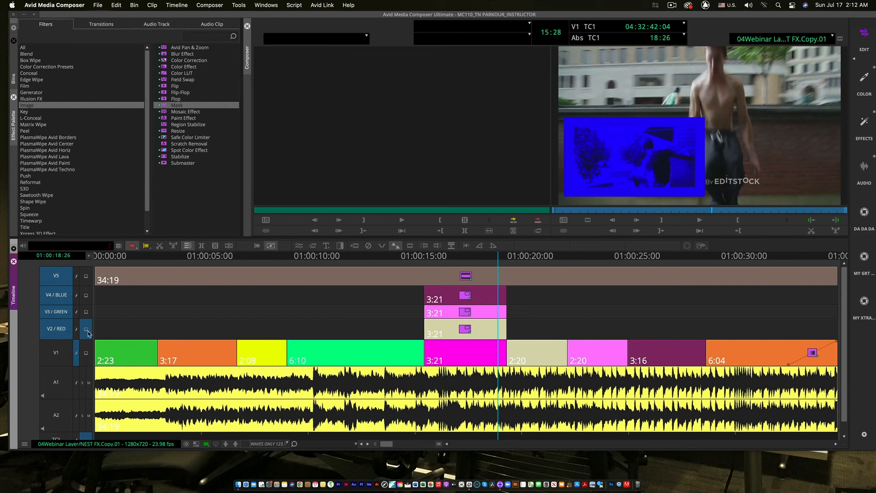
click(86, 312)
click(86, 296)
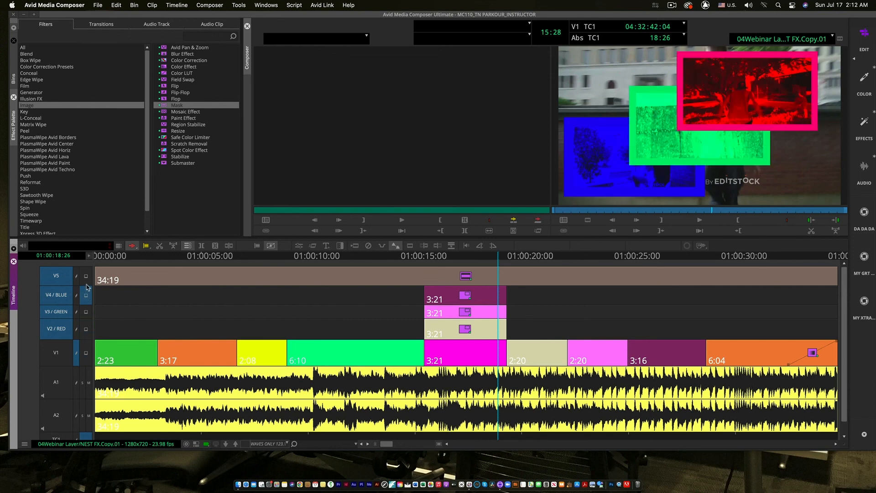
click(86, 276)
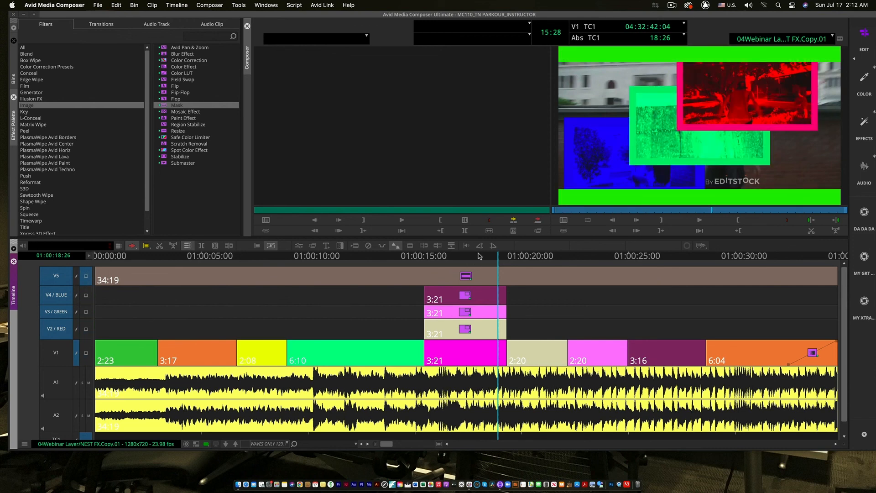
Step: Play the start of the picture-in-picture section and view the frame at 17:10 full screen
drag(479, 256, 429, 261)
key(space)
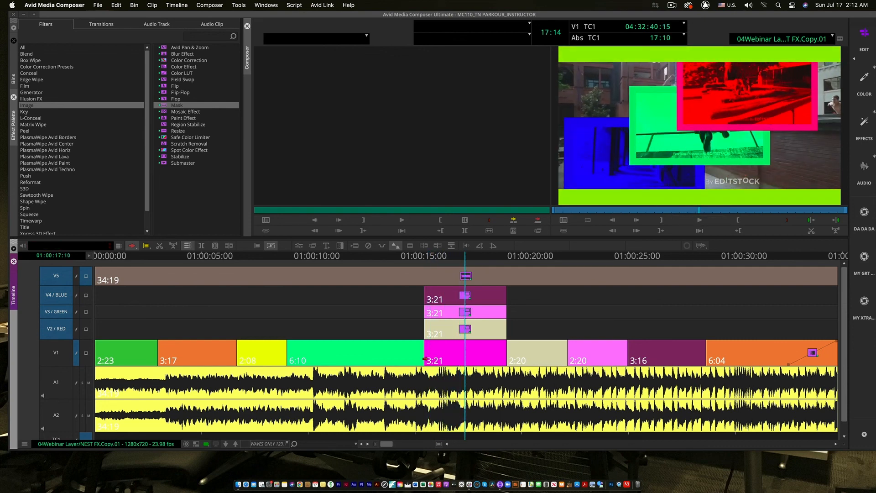
key(super+shift+f)
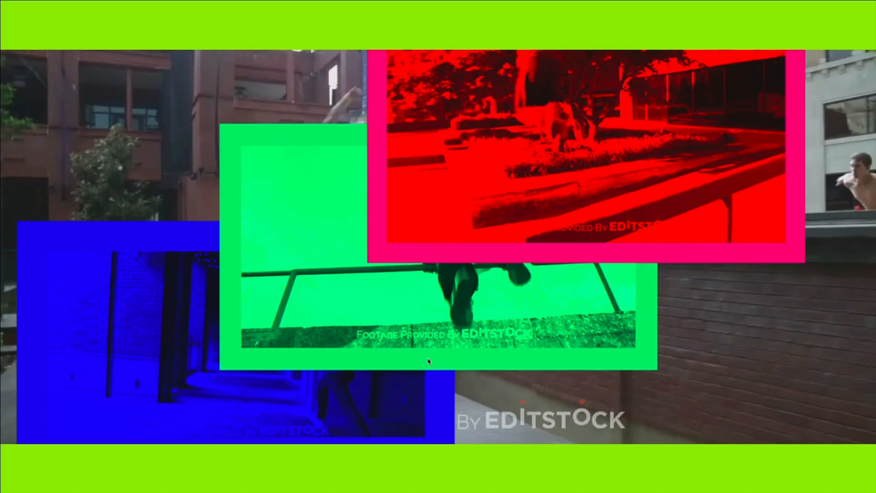
key(Escape)
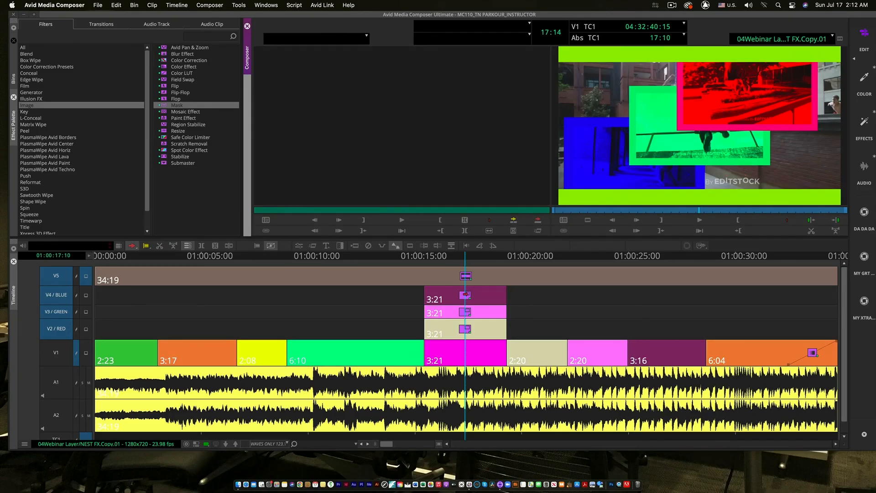
Step: Monitor the sequence from track V1 only and enable V1 for editing
click(468, 278)
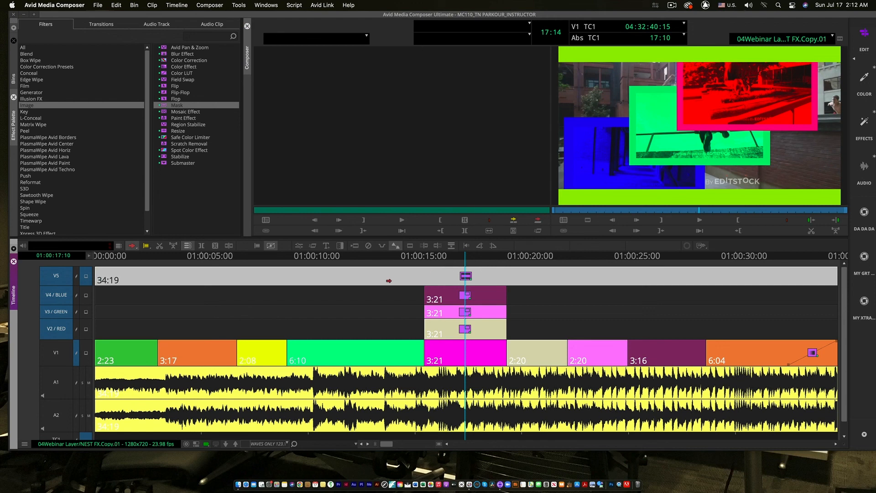
click(86, 355)
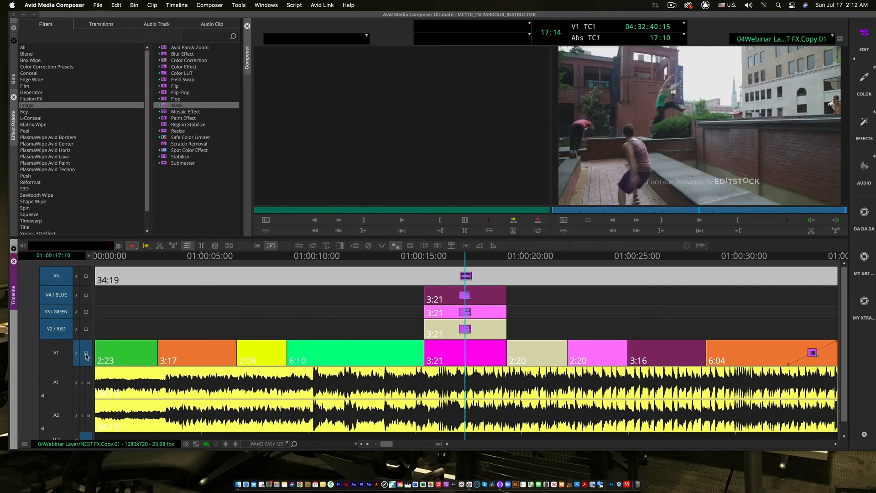
click(57, 358)
click(122, 351)
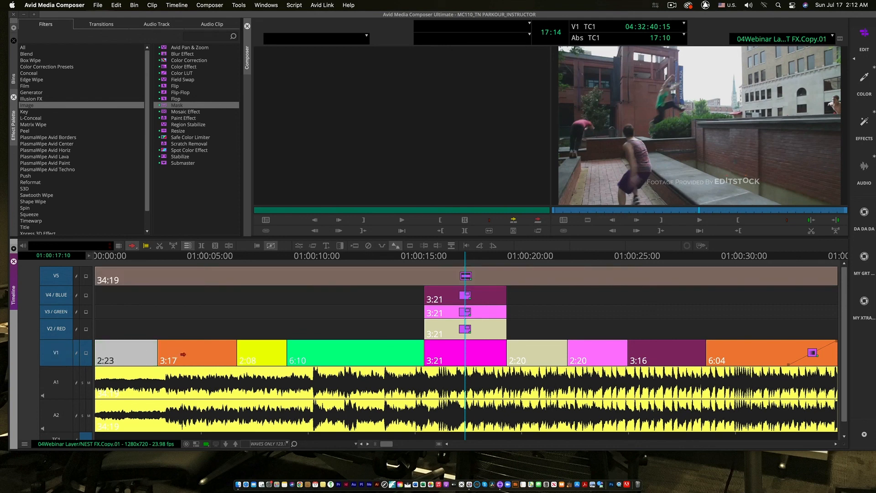
shift+click(183, 354)
shift+click(267, 357)
shift+click(402, 358)
click(255, 312)
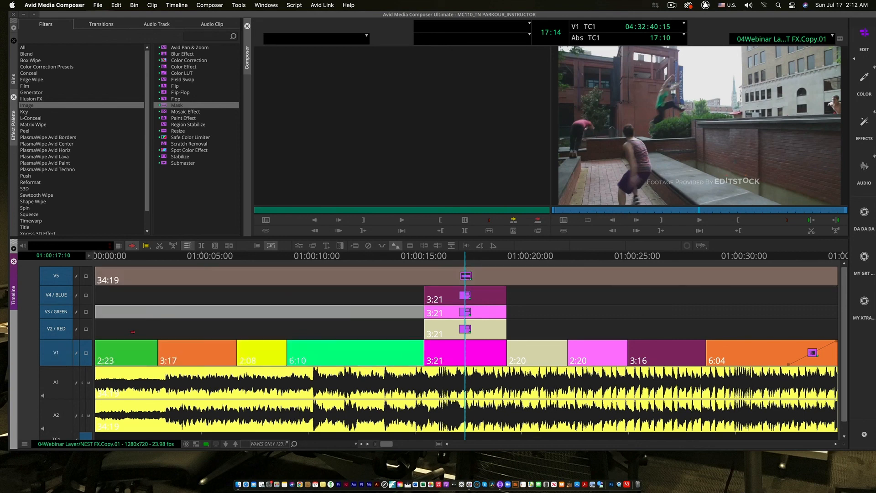
Step: Select all clips on V1 from the 2:23 clip through the 6:04 clip and apply the Mask effect to them together
click(124, 349)
shift+click(183, 360)
shift+click(261, 360)
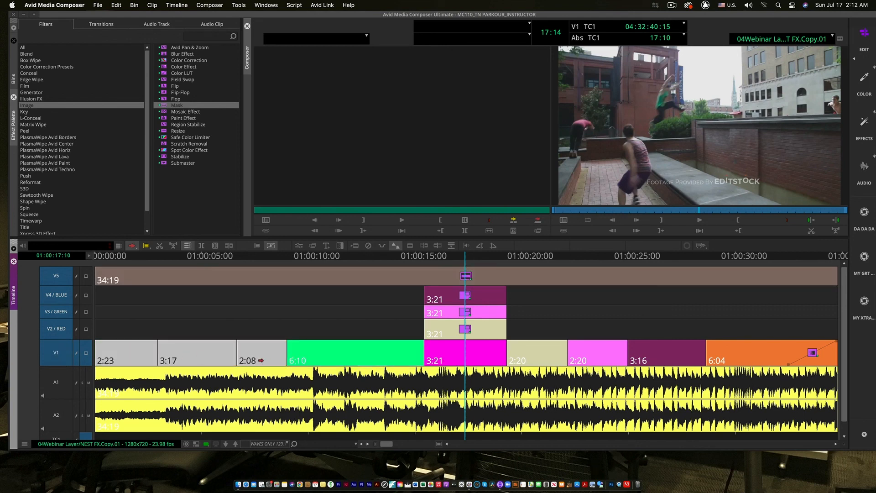
shift+click(318, 358)
shift+click(449, 352)
shift+click(516, 351)
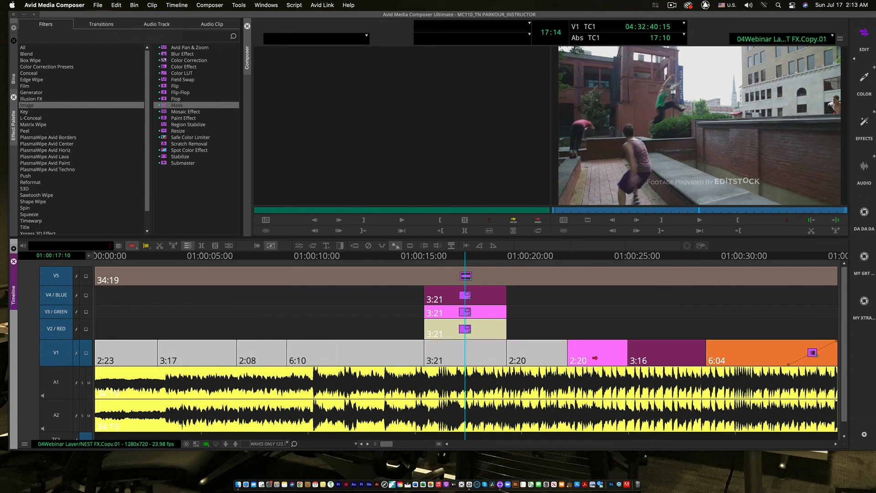
shift+click(594, 357)
shift+click(655, 355)
shift+click(743, 352)
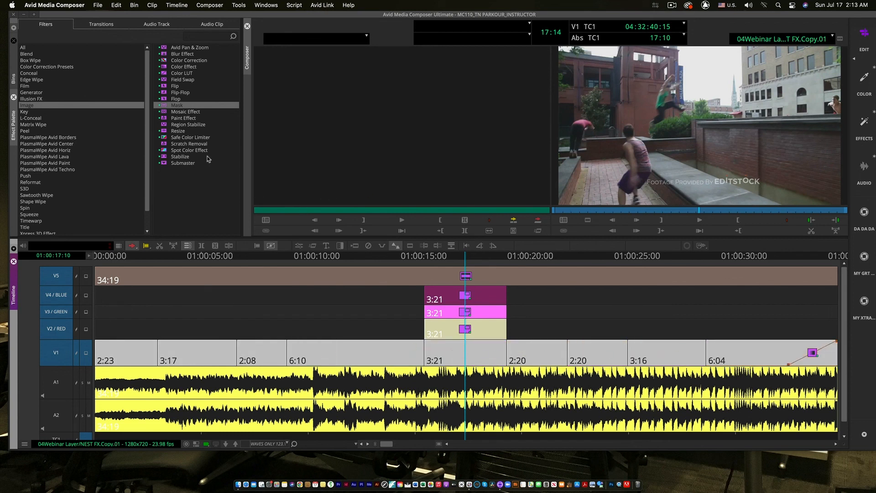
double_click(164, 107)
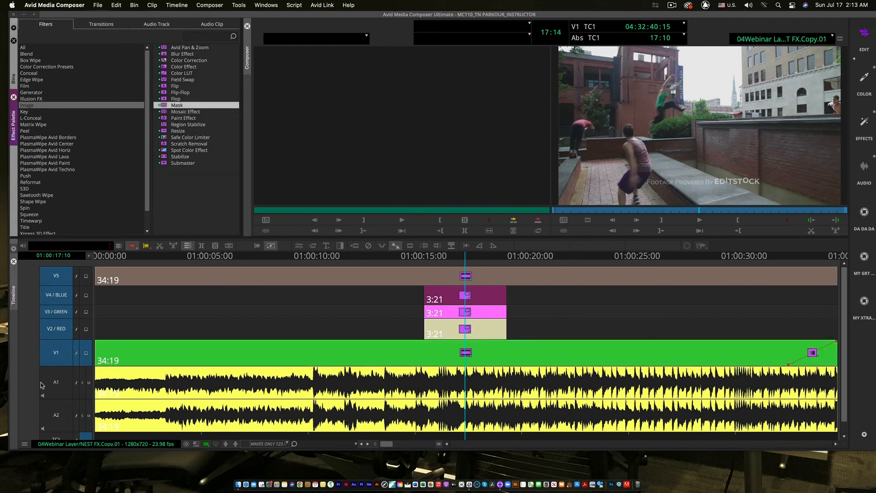
Step: Open the Effect Editor for the V1 Mask and set its width scaling to 400
click(298, 245)
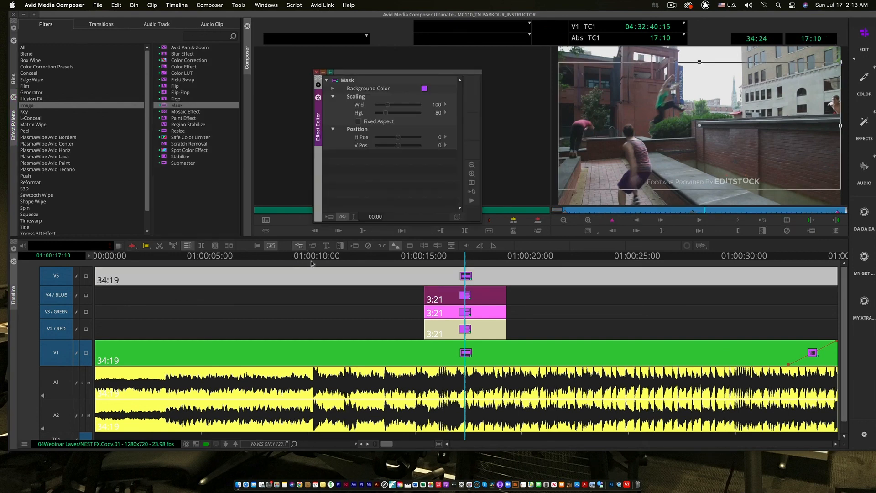
click(465, 353)
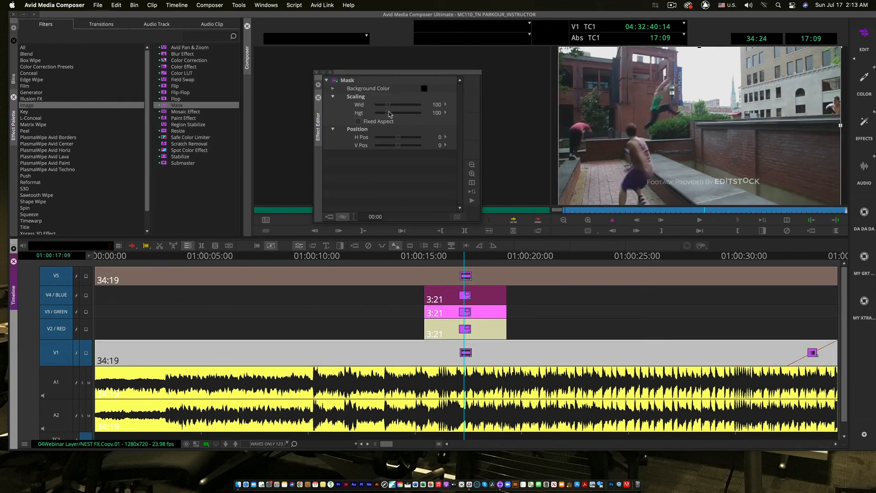
click(420, 105)
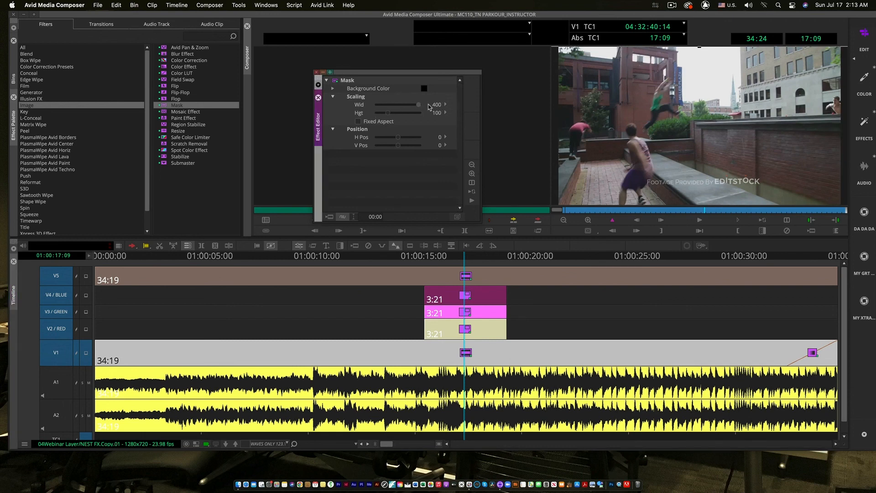